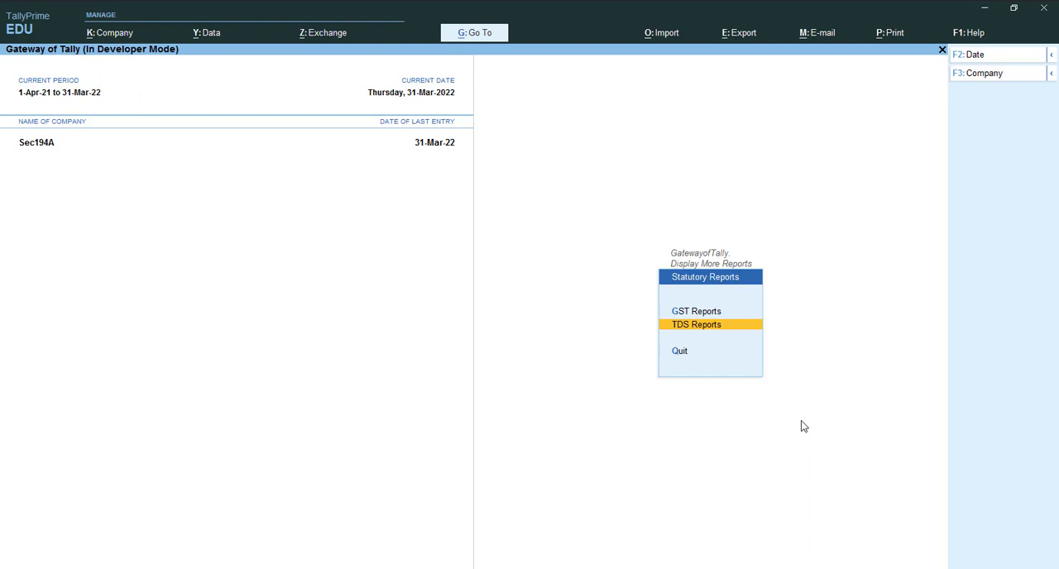
# Open the TDS Challan Reconciliation report and show all challans, including reconciled ones
pyautogui.press('Return')
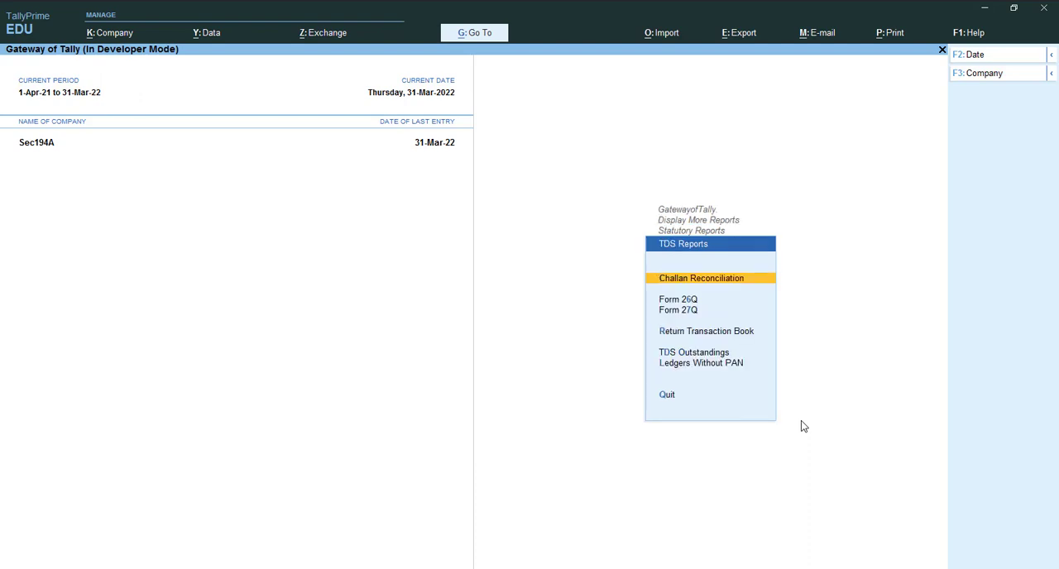
pyautogui.press('Down')
pyautogui.press('Up')
pyautogui.press('Return')
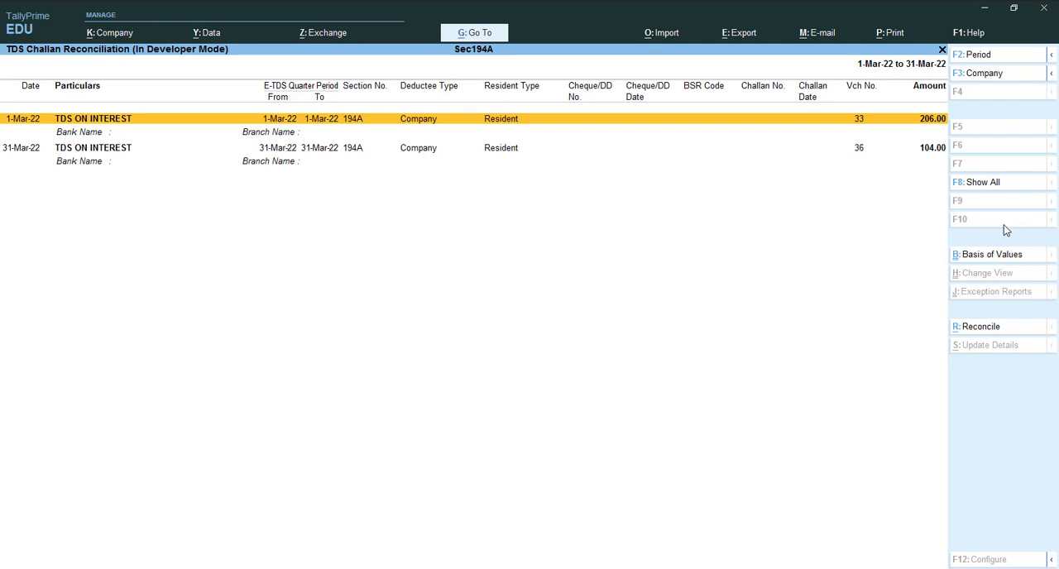
pyautogui.click(975, 189)
# Set the challan reconciliation period from 1-7-2021 to 1-10-2021
pyautogui.press('alt')
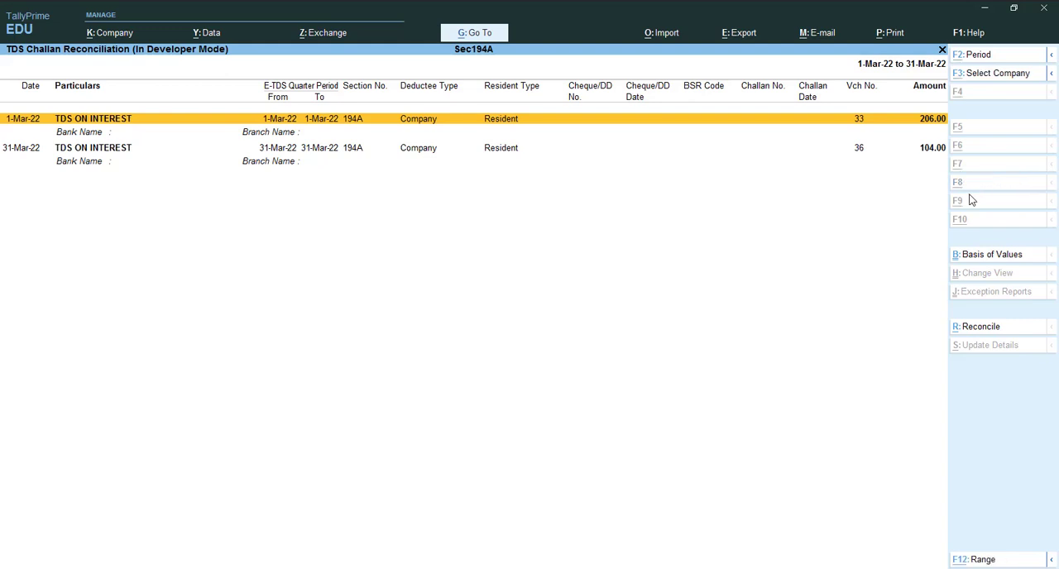
pyautogui.hotkey('alt', 'F2')
pyautogui.press('BackSpace')
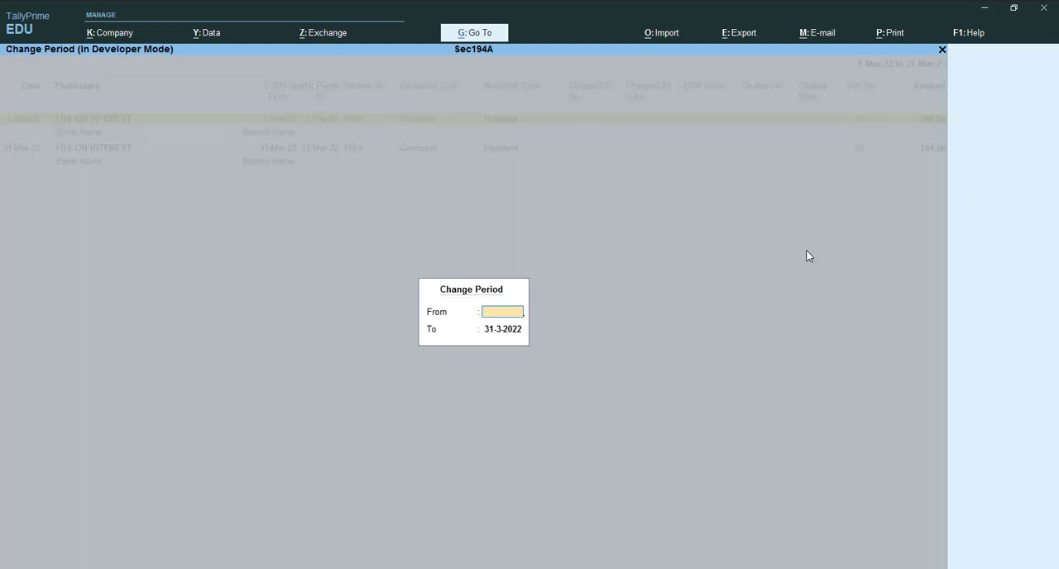
pyautogui.press('Return')
pyautogui.press('BackSpace')
pyautogui.press('BackSpace')
pyautogui.write('1-7')
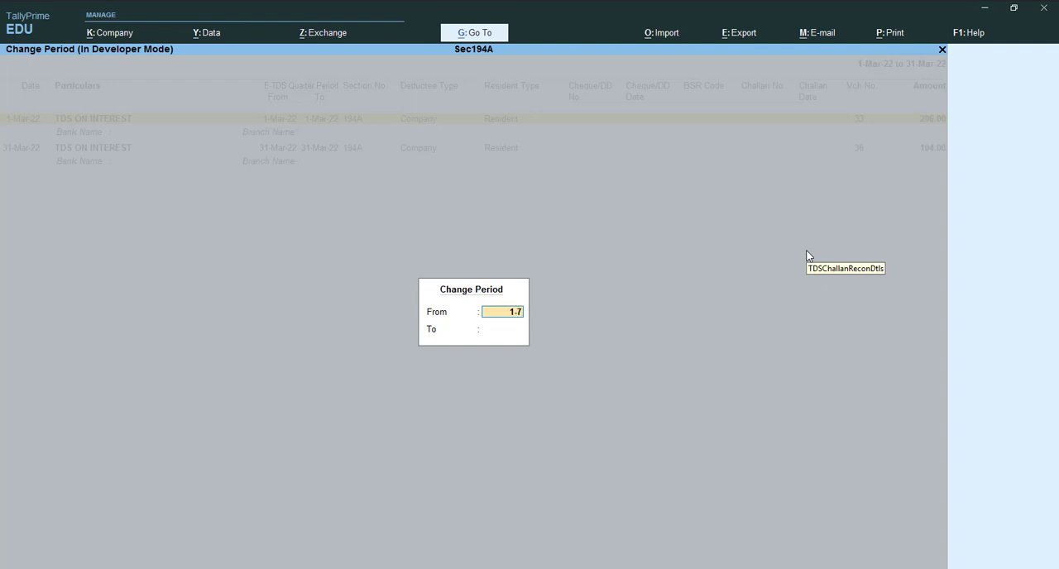
pyautogui.press('Return')
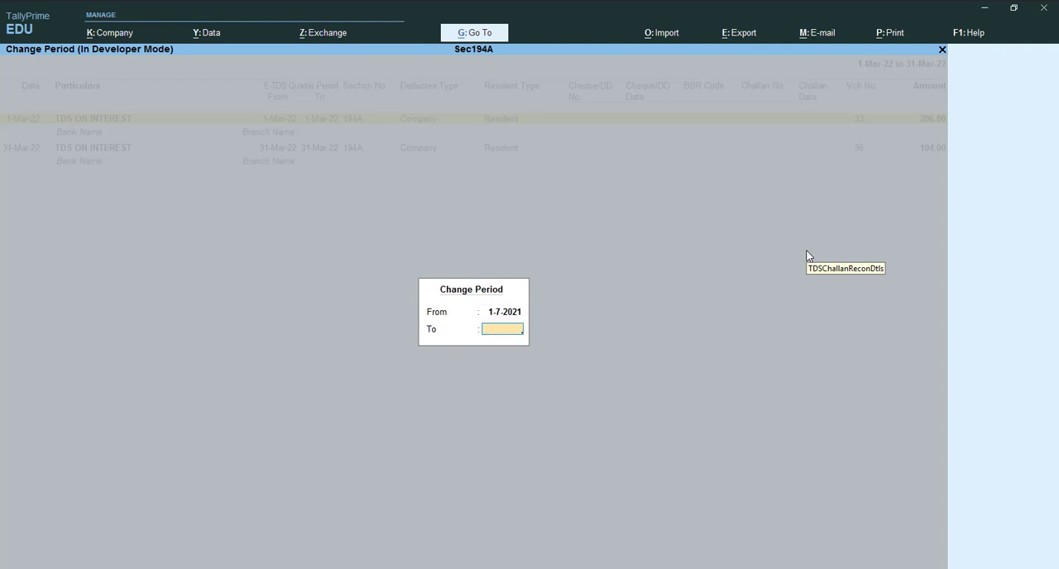
pyautogui.write('30-9')
pyautogui.press('BackSpace')
pyautogui.press('BackSpace')
pyautogui.press('BackSpace')
pyautogui.press('BackSpace')
pyautogui.write('1-10')
pyautogui.press('Return')
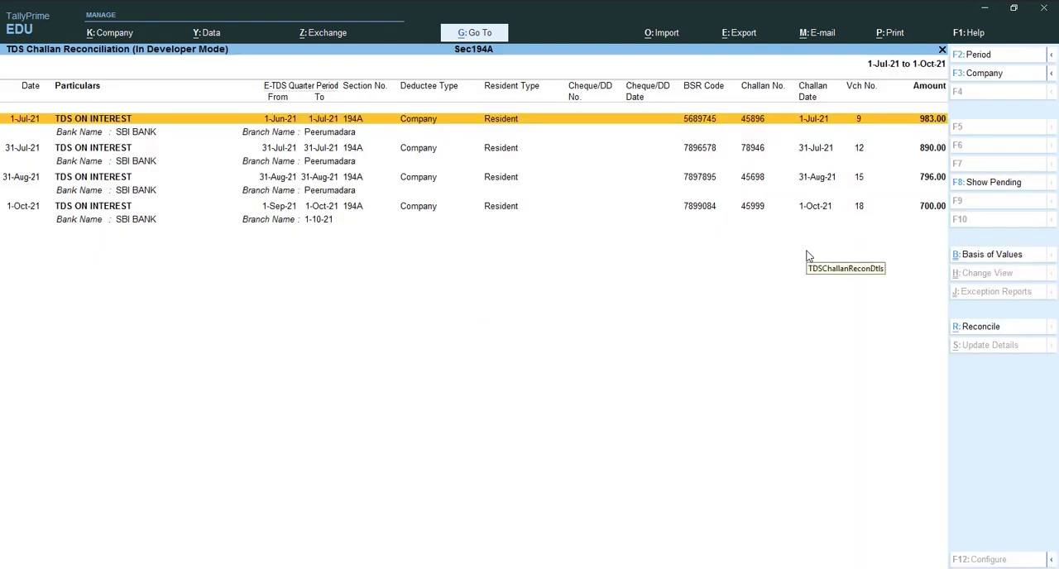
# Examine the challan entries for TDS on interest, including their bank, branch and challan details
pyautogui.press('Down')
pyautogui.press('Down')
pyautogui.press('Down')
pyautogui.press('Down')
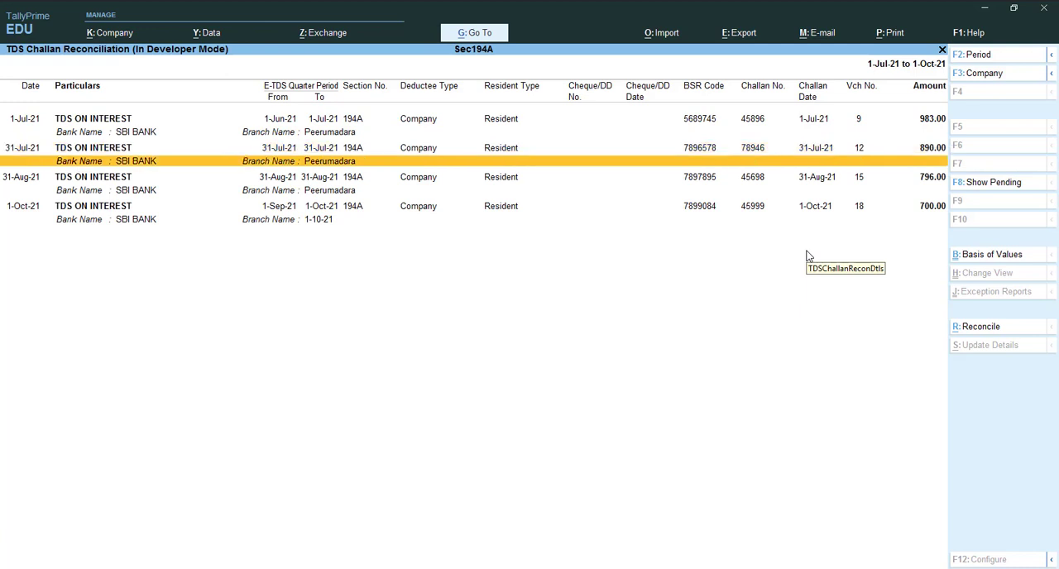
pyautogui.press('Up')
pyautogui.press('Up')
pyautogui.press('Up')
pyautogui.press('Up')
pyautogui.press('Down')
pyautogui.press('Down')
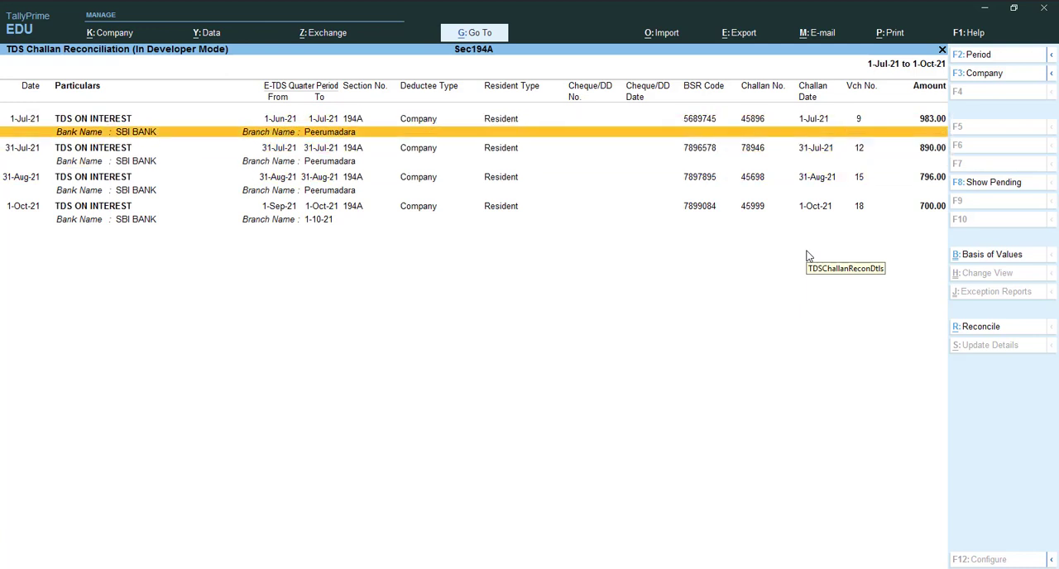
pyautogui.press('Up')
pyautogui.press('Up')
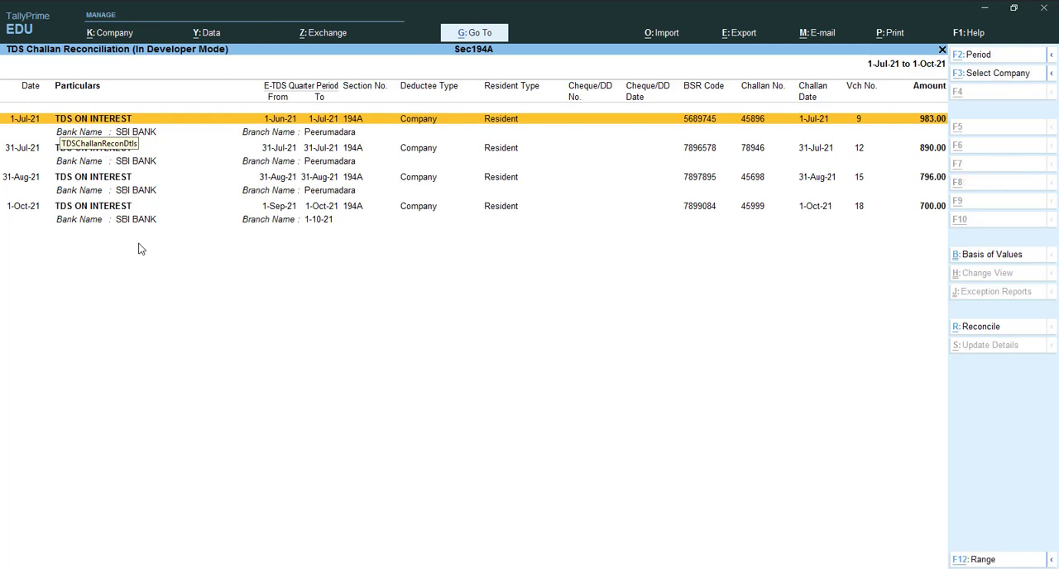
# Change the report period to start on 31-7-2021, keeping 1-10-2021 as the end date
pyautogui.hotkey('alt', 'F2')
pyautogui.write('31-72021')
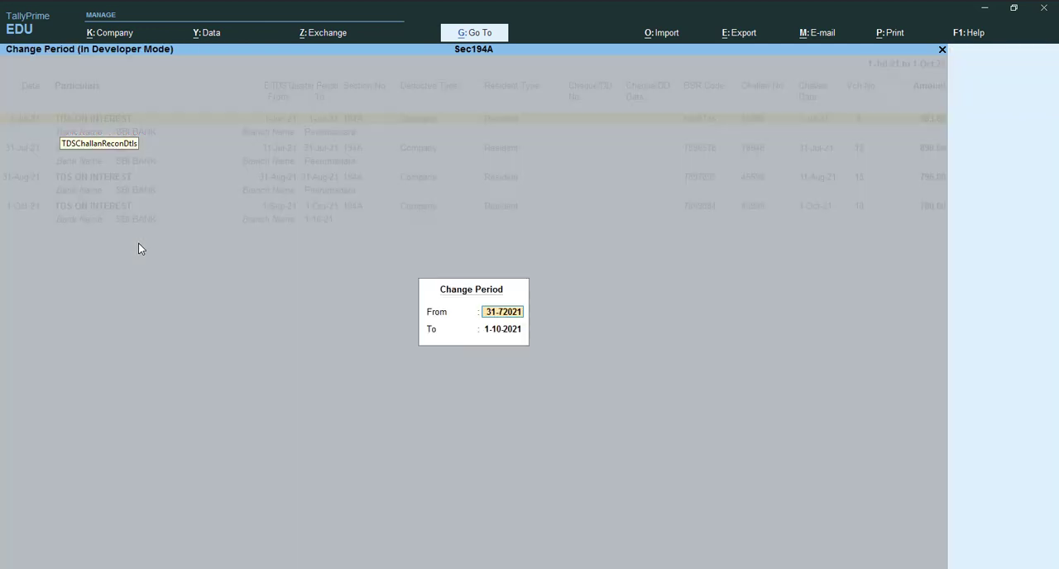
pyautogui.press('BackSpace')
pyautogui.press('BackSpace')
pyautogui.press('BackSpace')
pyautogui.press('BackSpace')
pyautogui.press('Return')
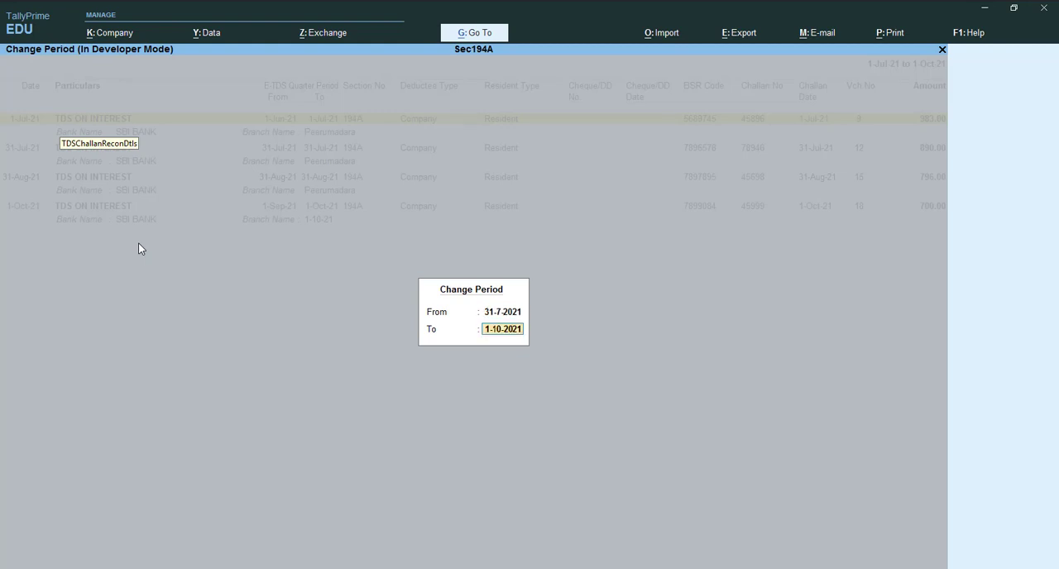
pyautogui.press('Return')
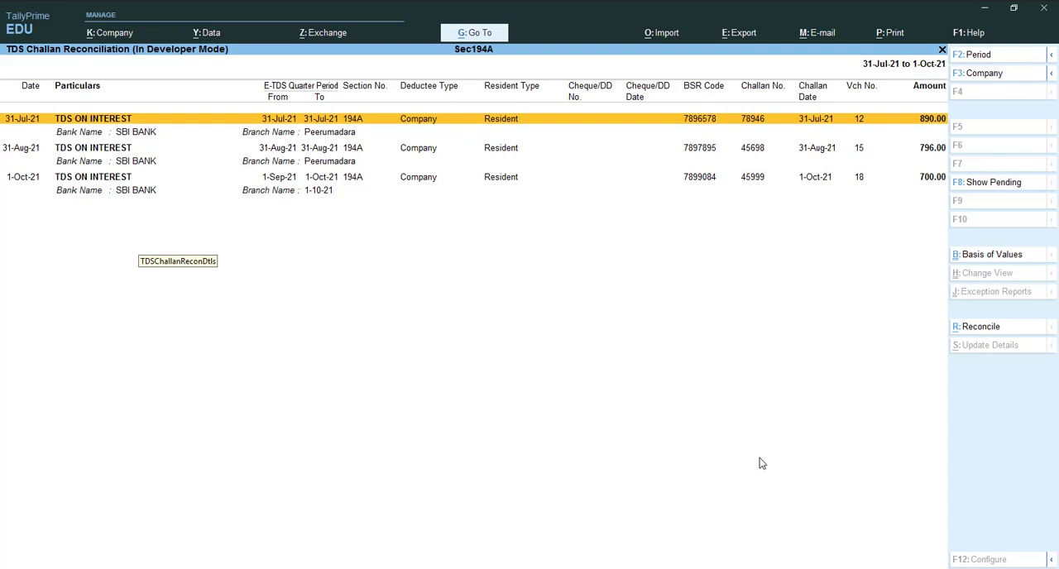
# Switch to the loan calculator workbook in Excel and fill A10:A21 with the months April to March
pyautogui.click(741, 568)
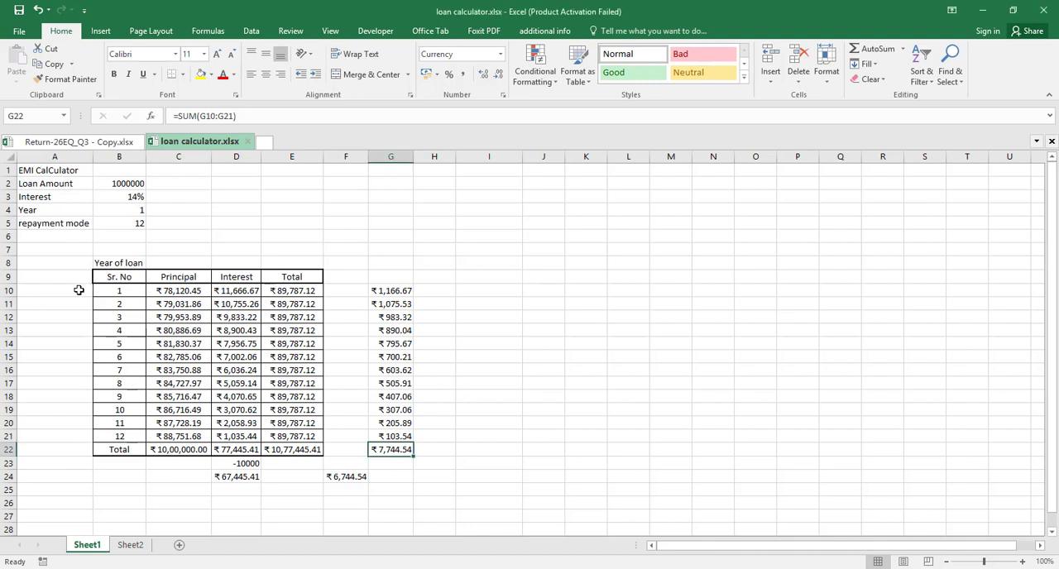
pyautogui.click(74, 292)
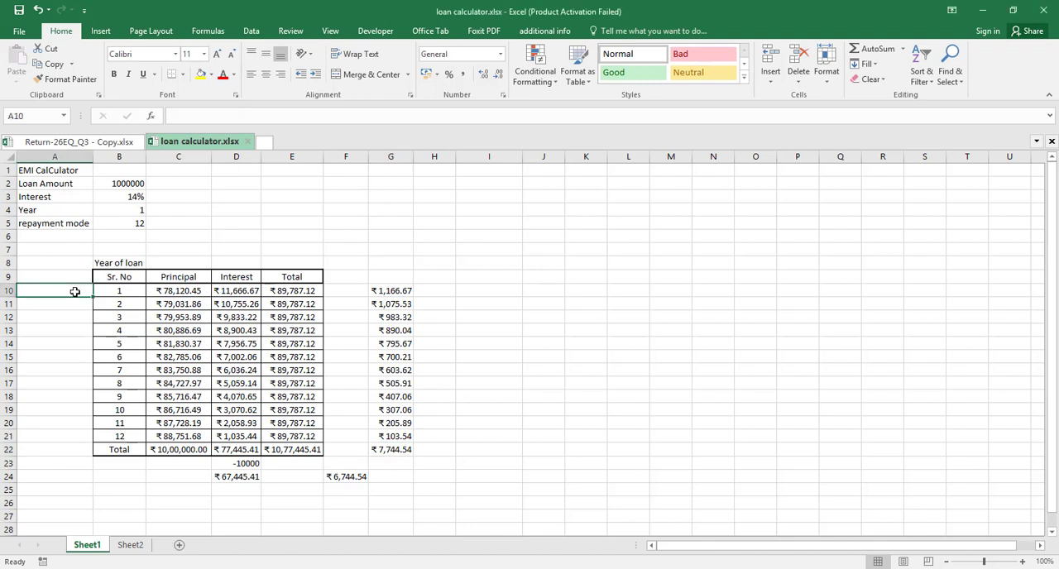
pyautogui.write('Ap')
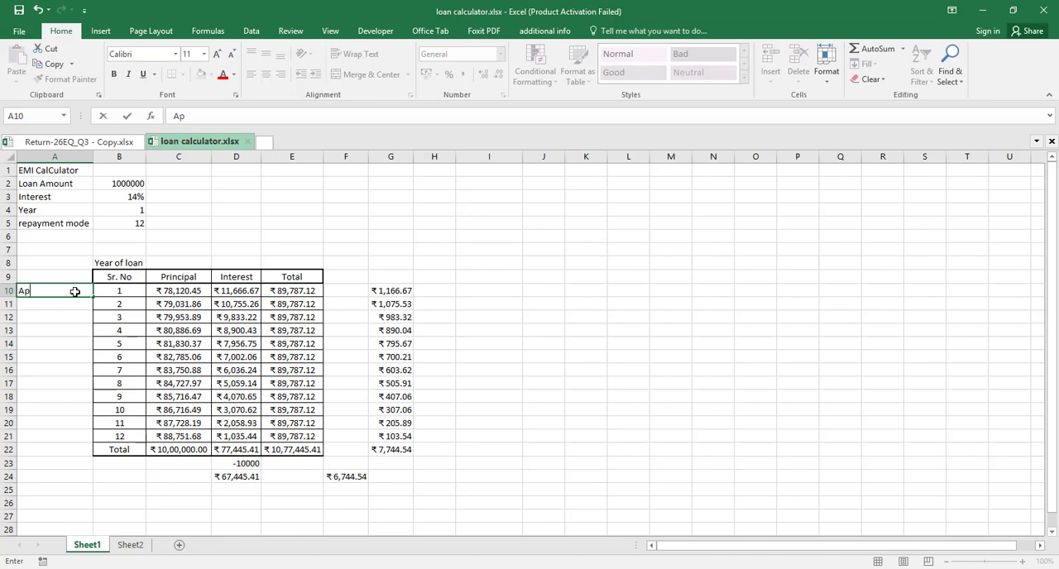
pyautogui.write('ril')
pyautogui.hotkey('ctrl', 'Return')
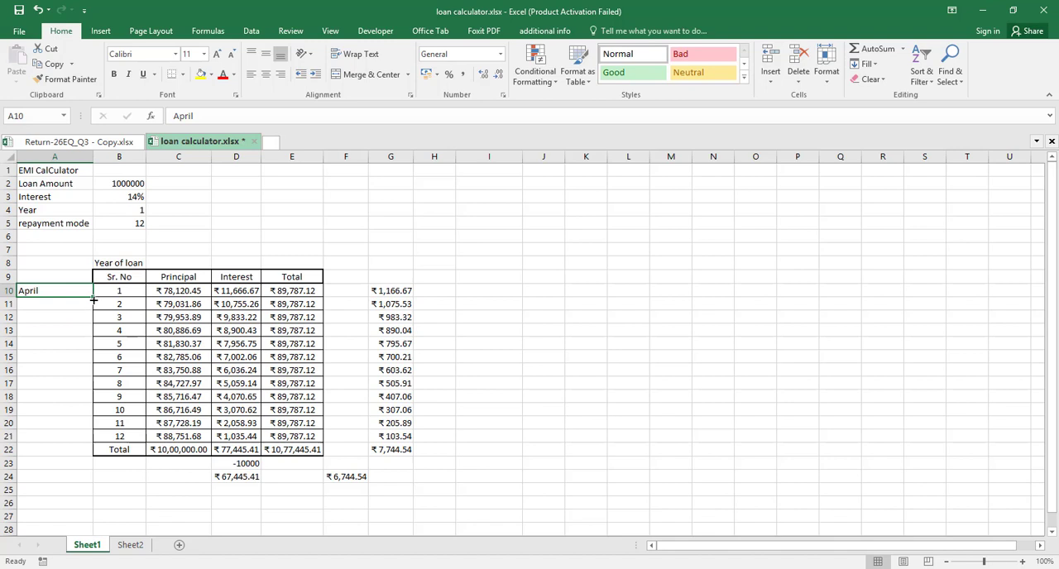
pyautogui.moveTo(93, 299); pyautogui.dragTo(94, 443)
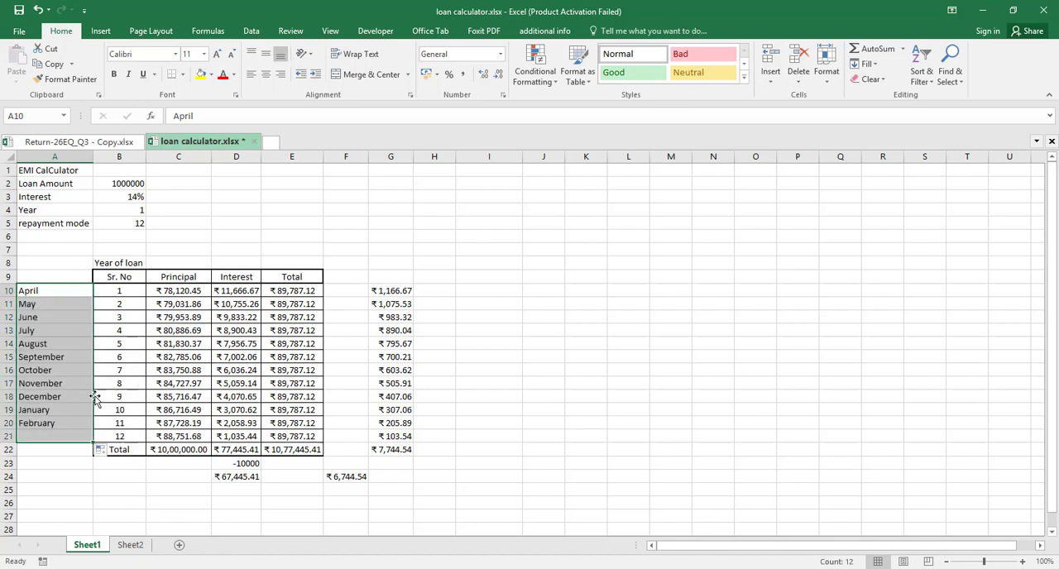
# Highlight the July to September rows of the loan table, A13:G15, with a yellow fill
pyautogui.click(63, 318)
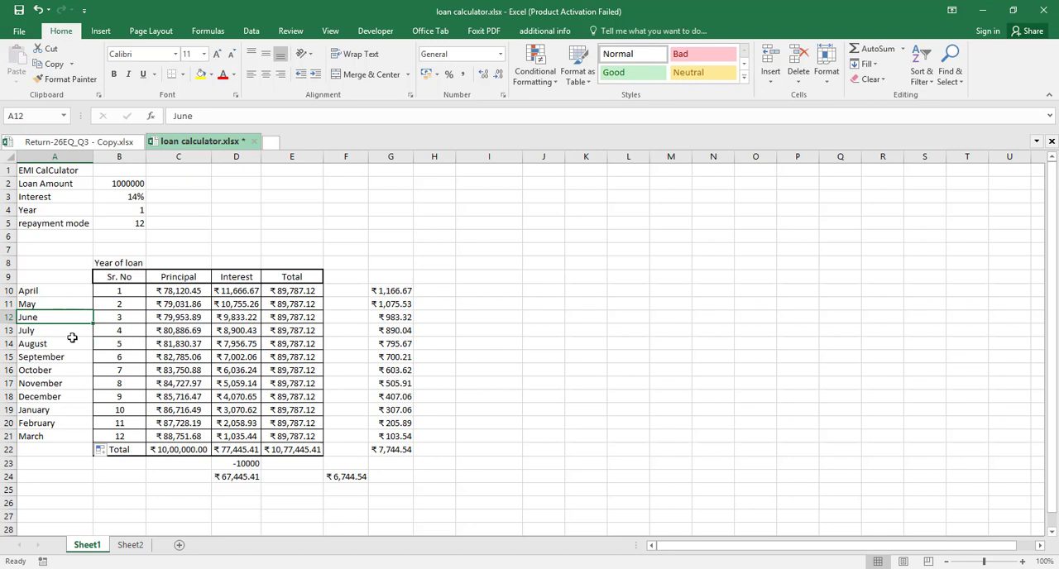
pyautogui.click(60, 335)
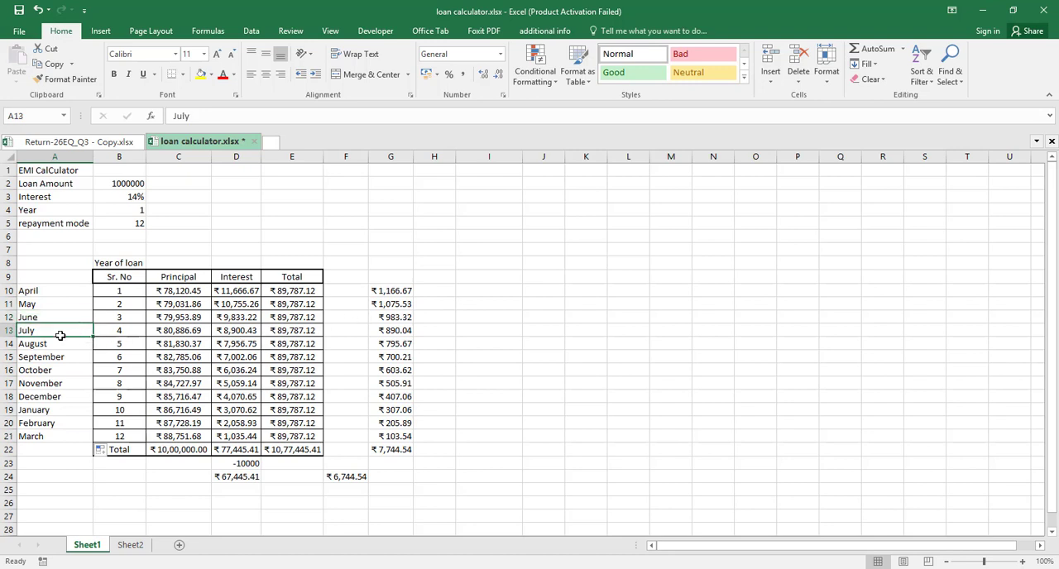
pyautogui.moveTo(60, 336); pyautogui.dragTo(59, 359)
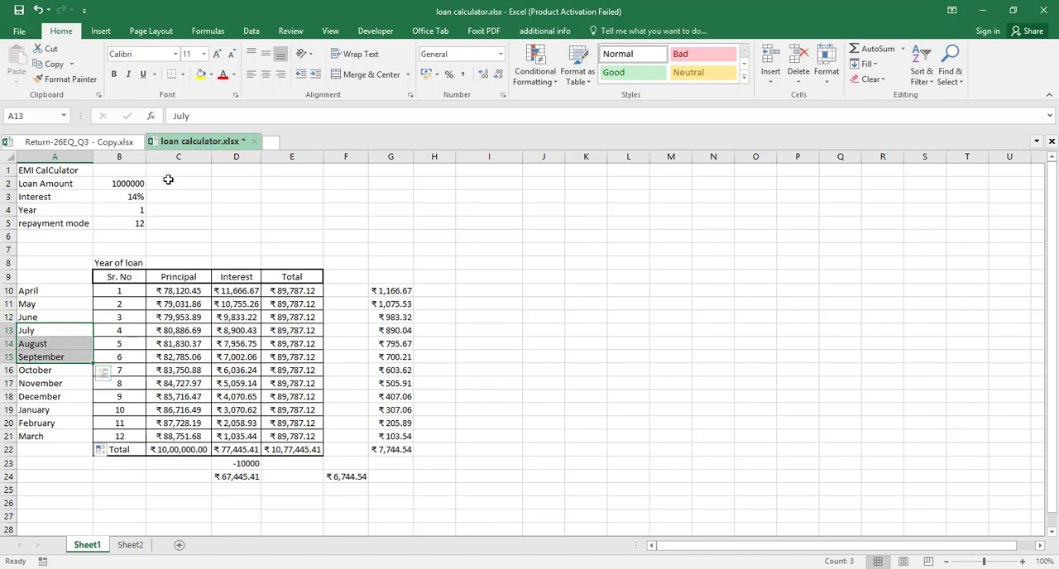
pyautogui.click(200, 74)
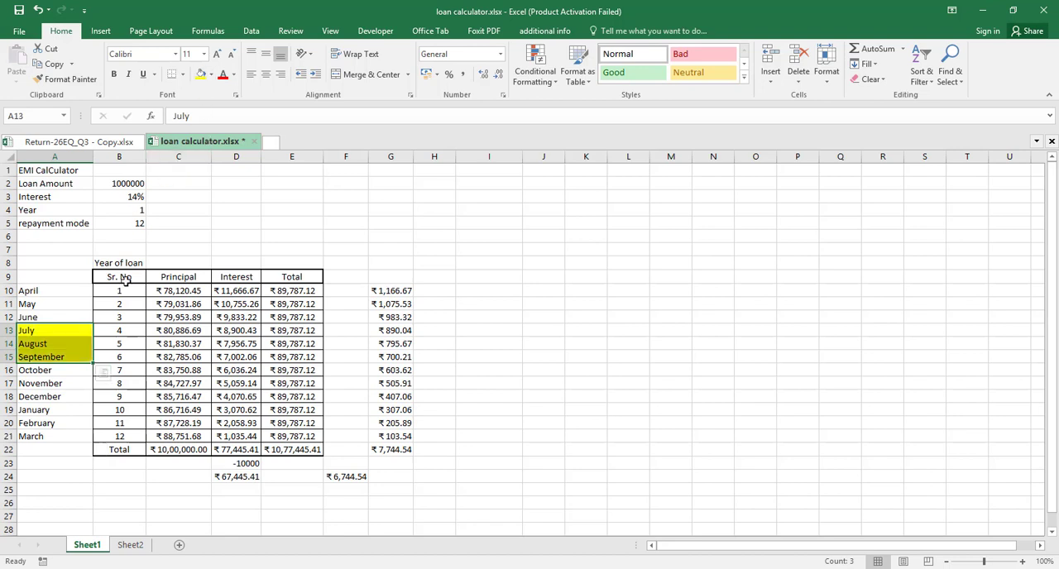
pyautogui.hotkey('shift', 'Right')
pyautogui.hotkey('shift', 'Right')
pyautogui.hotkey('shift', 'Right')
pyautogui.hotkey('shift', 'Right')
pyautogui.hotkey('shift', 'Right')
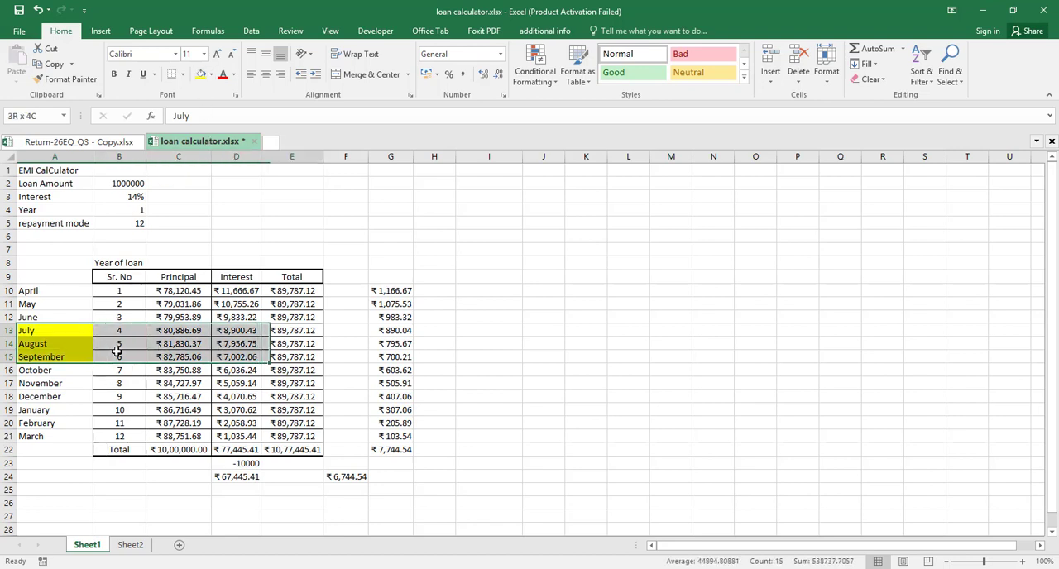
pyautogui.hotkey('shift', 'Right')
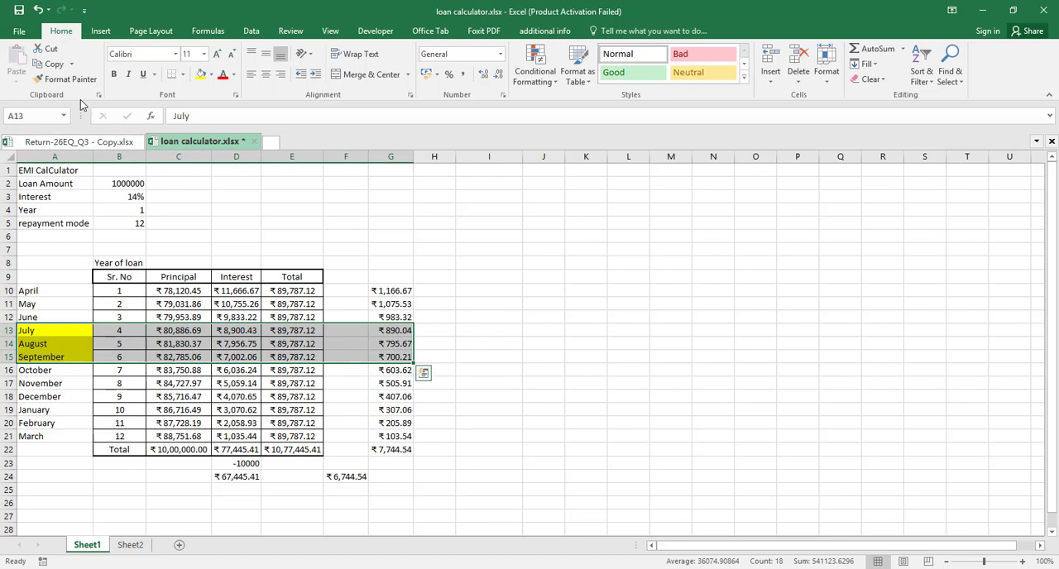
pyautogui.click(200, 74)
pyautogui.click(499, 287)
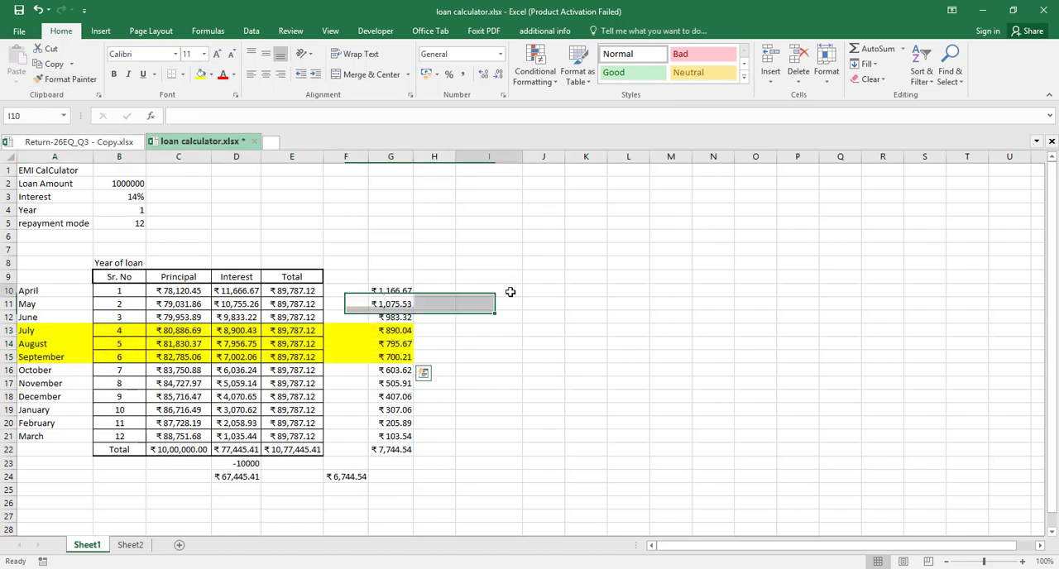
# Total the July to September TDS amounts in cell I15 with a SUM of G13:G15
pyautogui.click(396, 331)
pyautogui.hotkey('shift', 'Down')
pyautogui.hotkey('shift', 'Down')
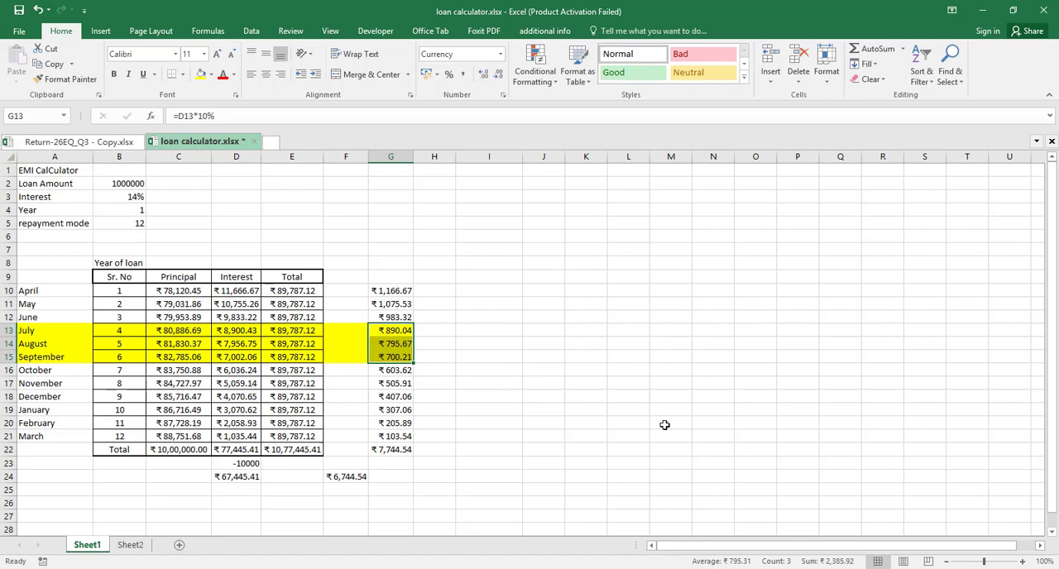
pyautogui.click(484, 358)
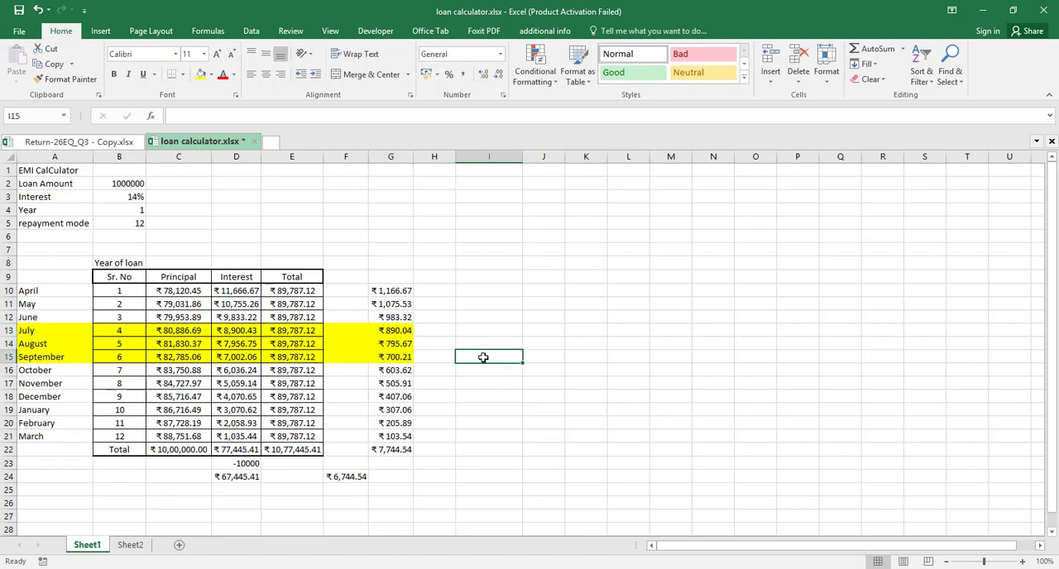
pyautogui.write('=')
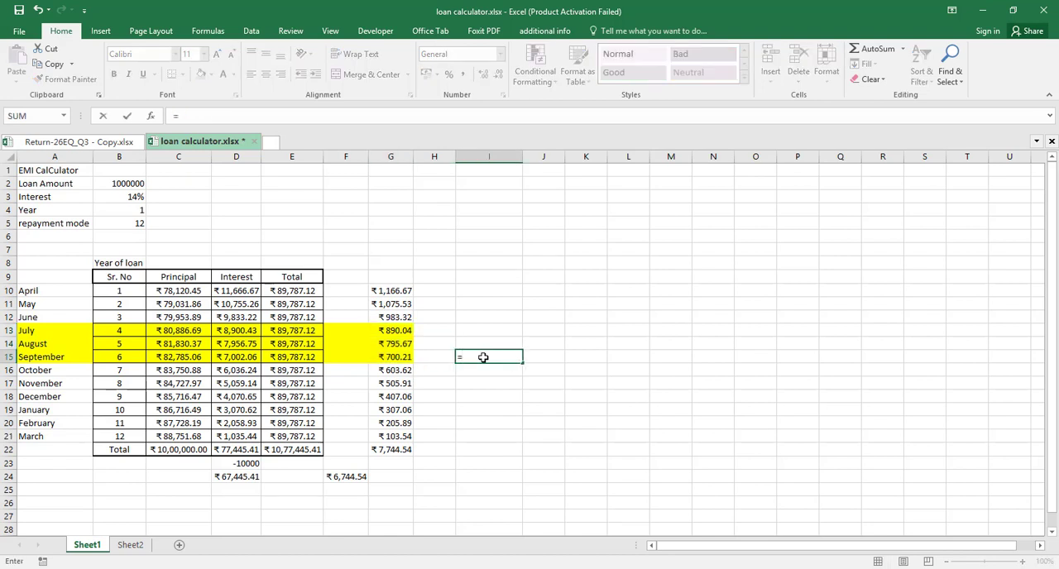
pyautogui.write('SUM(')
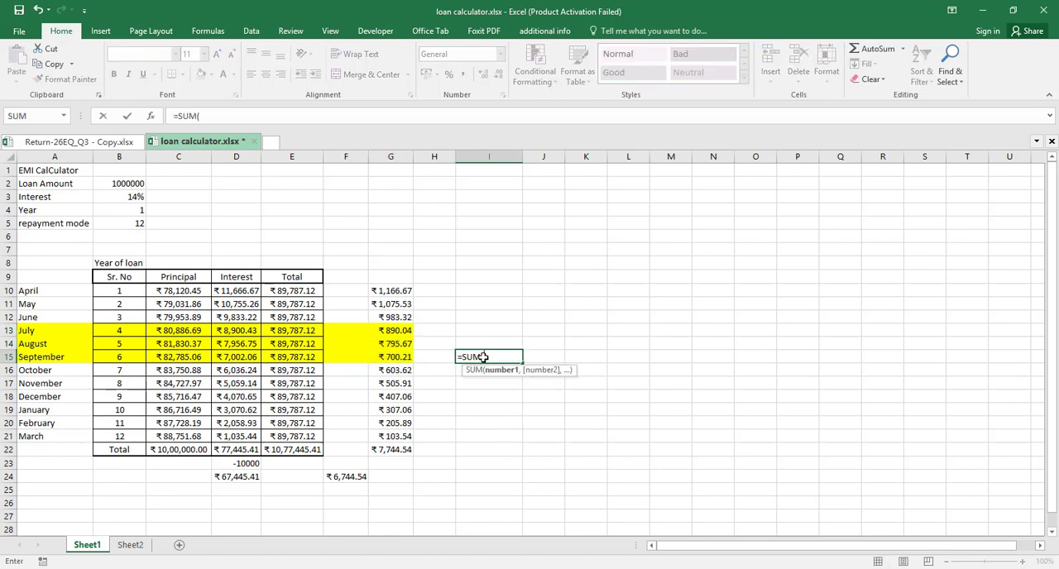
pyautogui.click(388, 330)
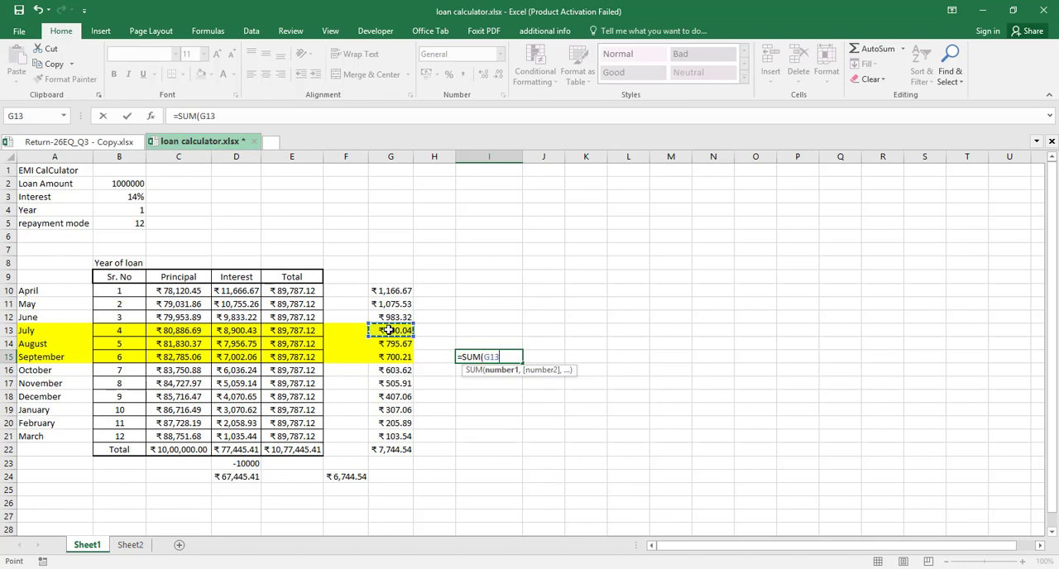
pyautogui.hotkey('shift', 'Down')
pyautogui.hotkey('shift', 'Down')
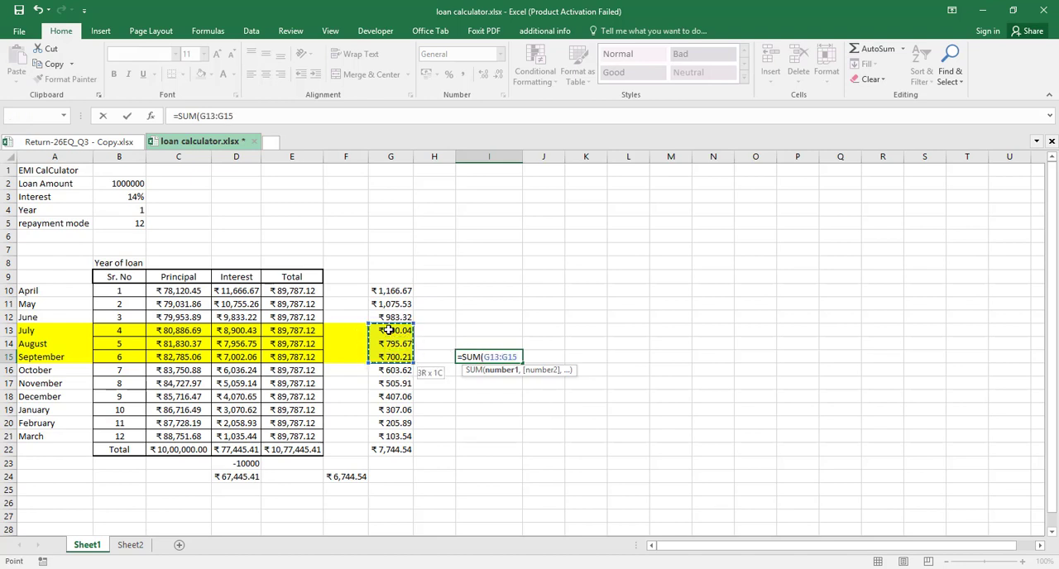
pyautogui.press('Return')
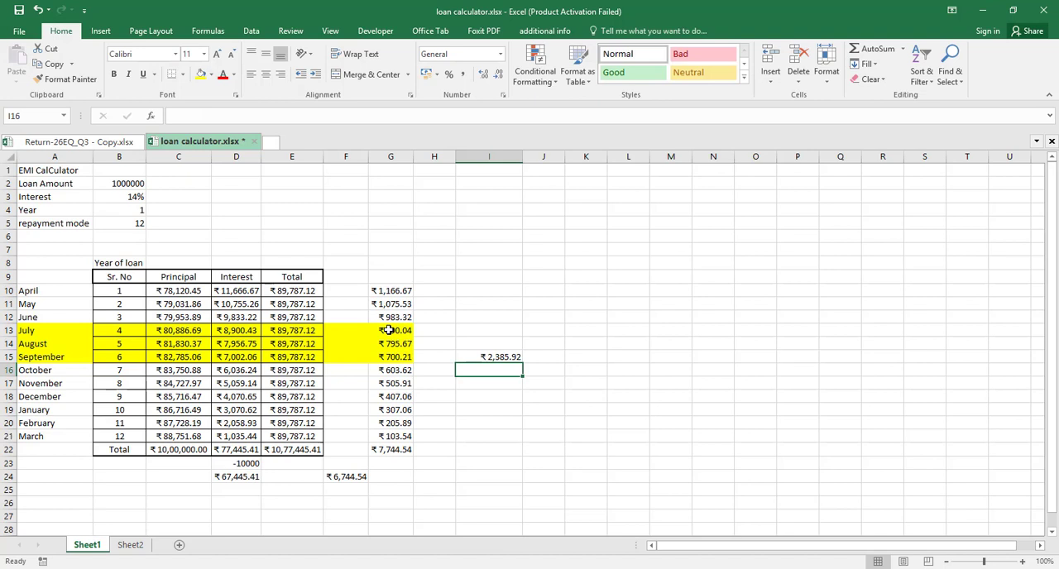
# Label the quarterly total by entering "Q2 TDS Report" in cell I14
pyautogui.click(489, 344)
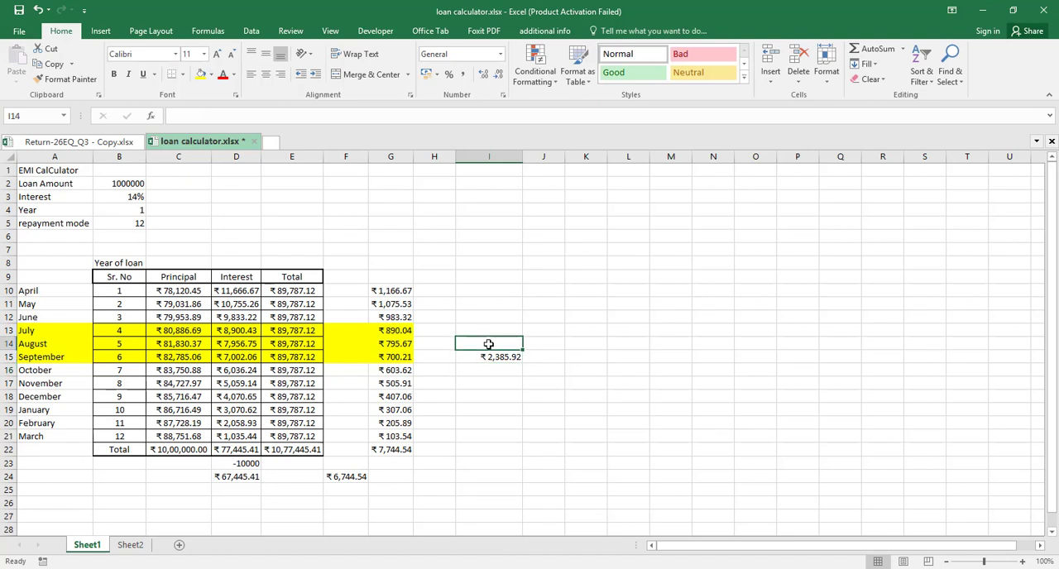
pyautogui.write('Q@')
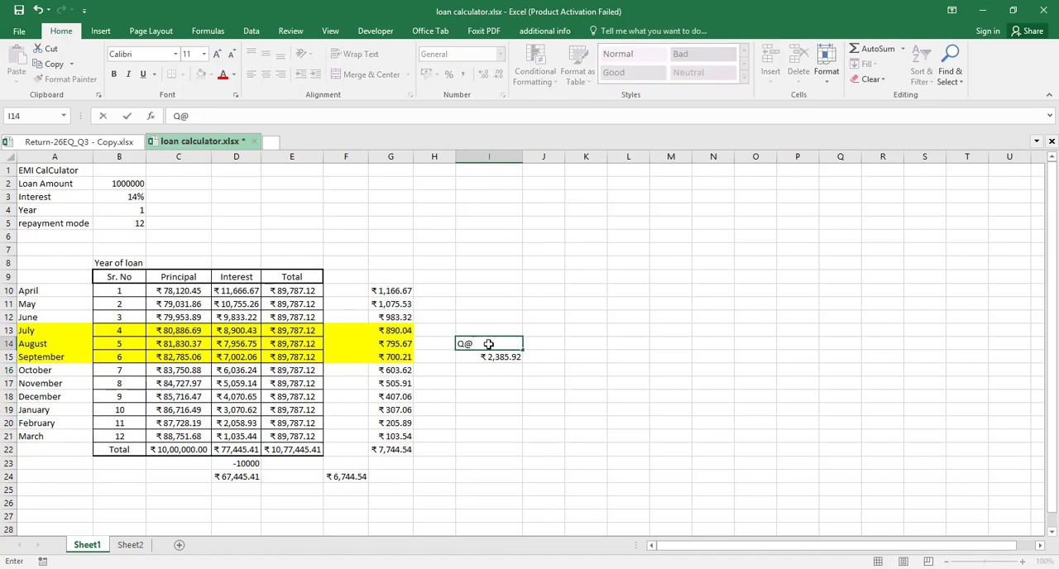
pyautogui.press('BackSpace')
pyautogui.write('2 TDS Report')
# Switch to TallyPrime and export the Sec194A TDS Challan Reconciliation report to Excel
pyautogui.click(526, 371)
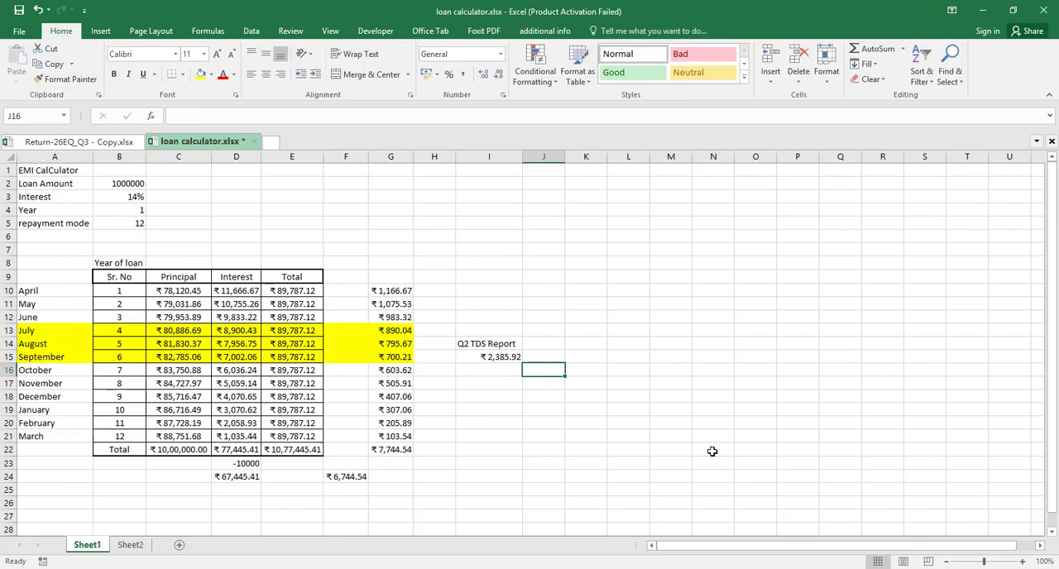
pyautogui.hotkey('alt', 'Tab')
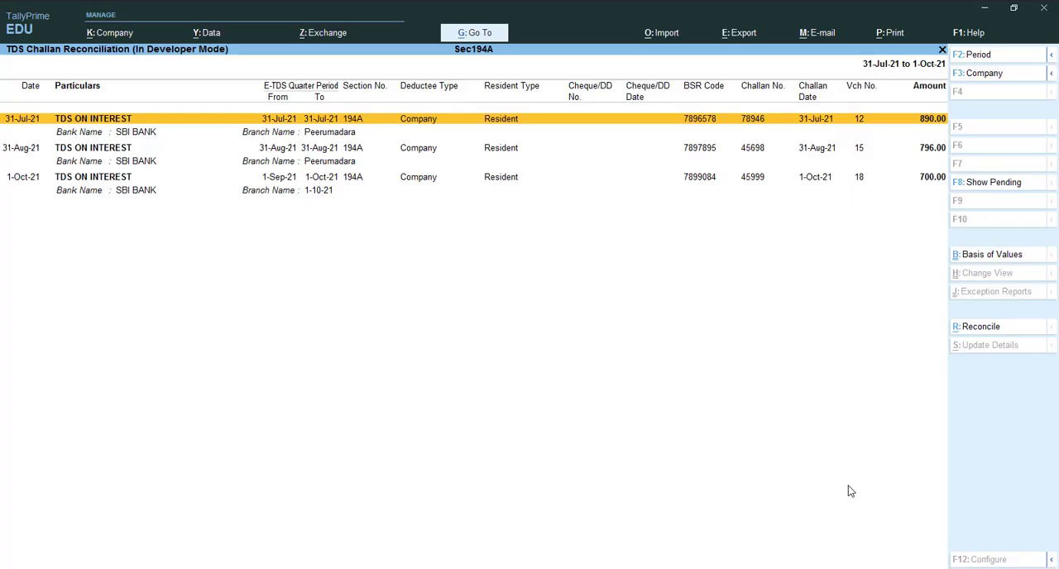
pyautogui.hotkey('alt', 'e')
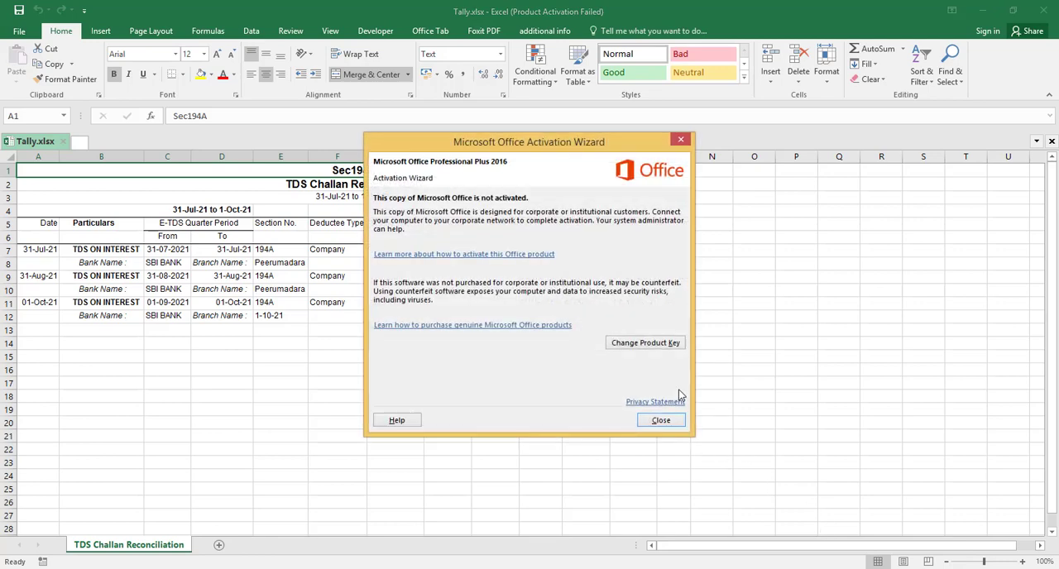
pyautogui.click(661, 421)
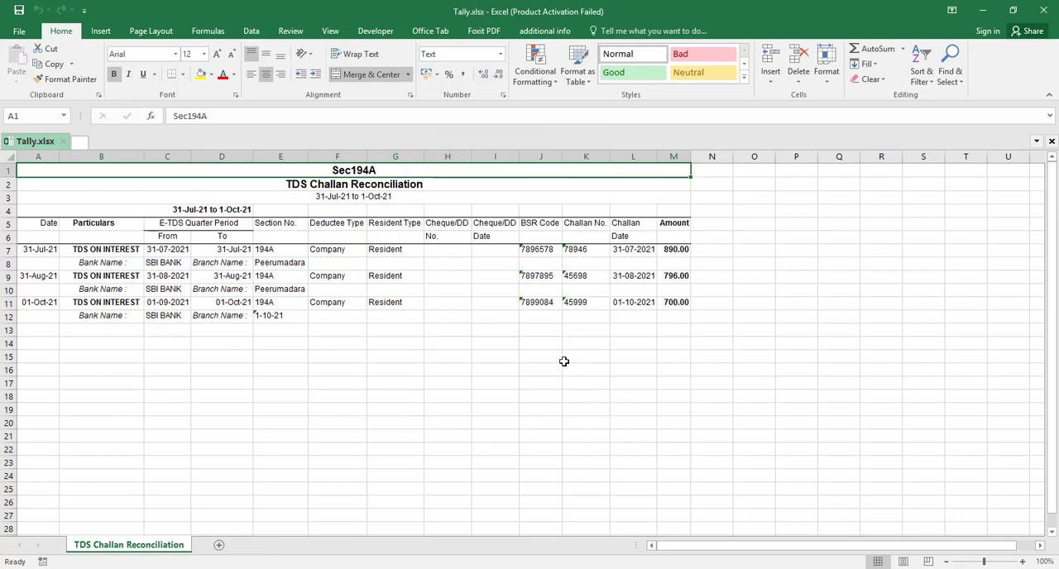
pyautogui.click(563, 361)
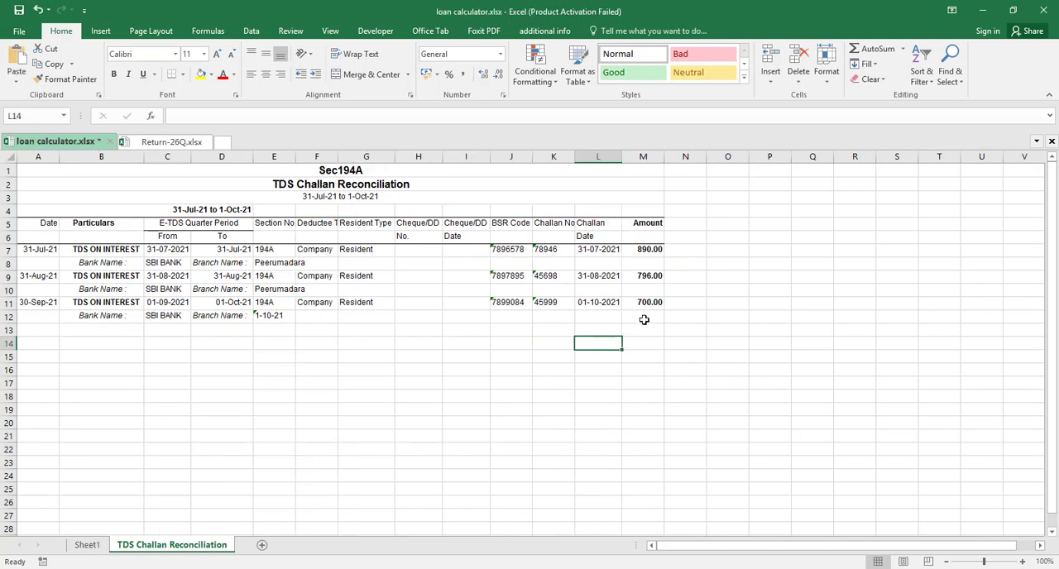
# Total the challan amounts in cell M12 of the TDS Challan Reconciliation sheet in the loan calculator workbook with =SUM(M7:M11)
pyautogui.click(644, 319)
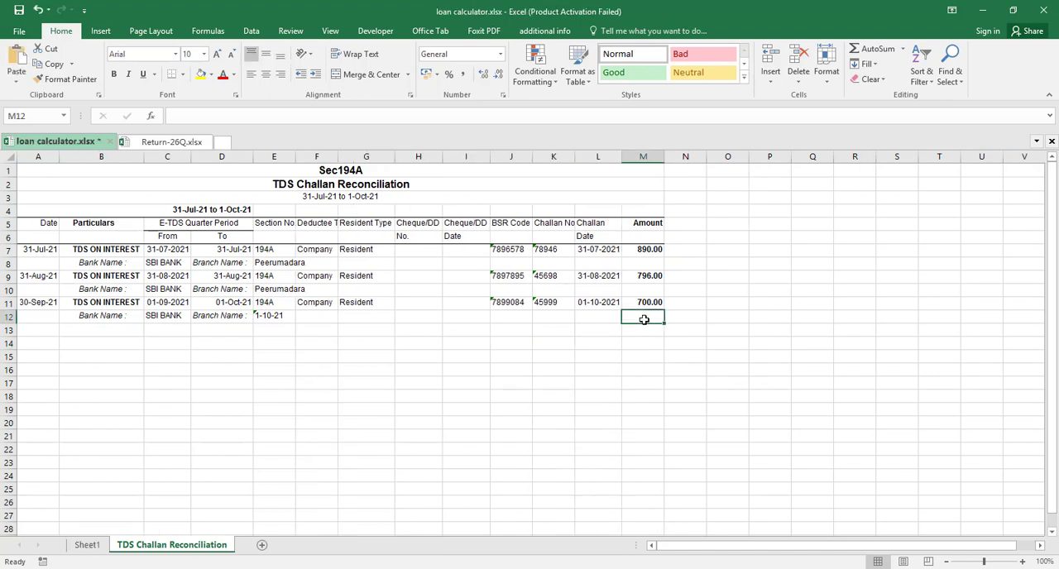
pyautogui.write('=sum')
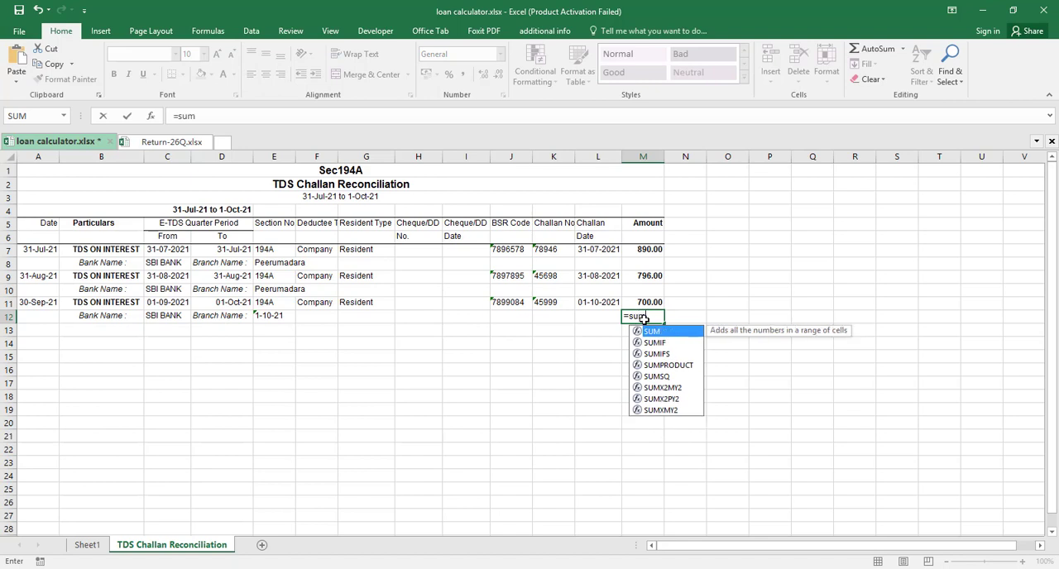
pyautogui.press('Tab')
pyautogui.press('Up')
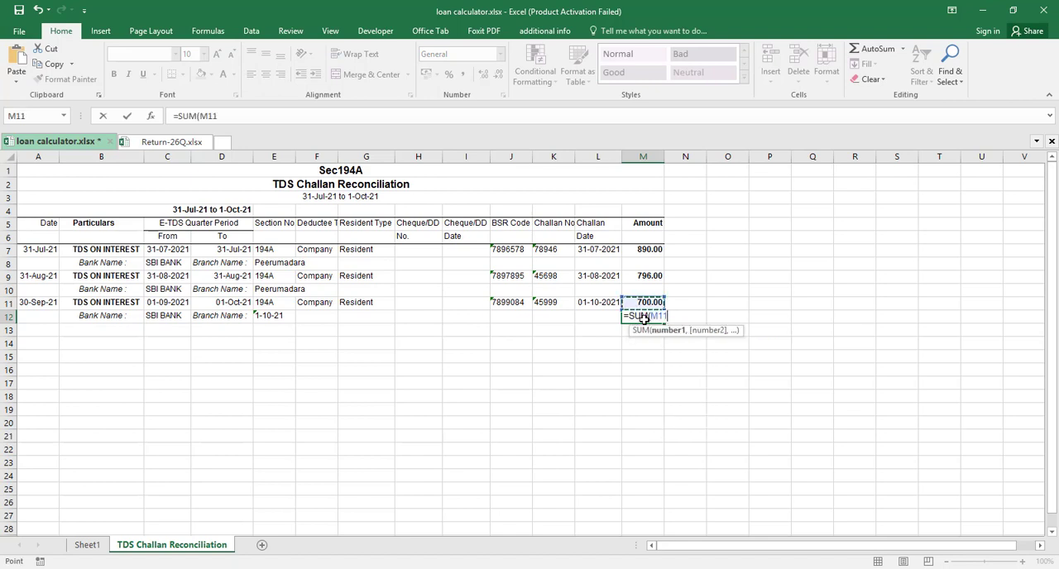
pyautogui.hotkey('shift', 'Up')
pyautogui.hotkey('shift', 'Up')
pyautogui.hotkey('shift', 'Up')
pyautogui.hotkey('shift', 'Up')
pyautogui.hotkey('shift', 'Up')
pyautogui.hotkey('shift', 'Down')
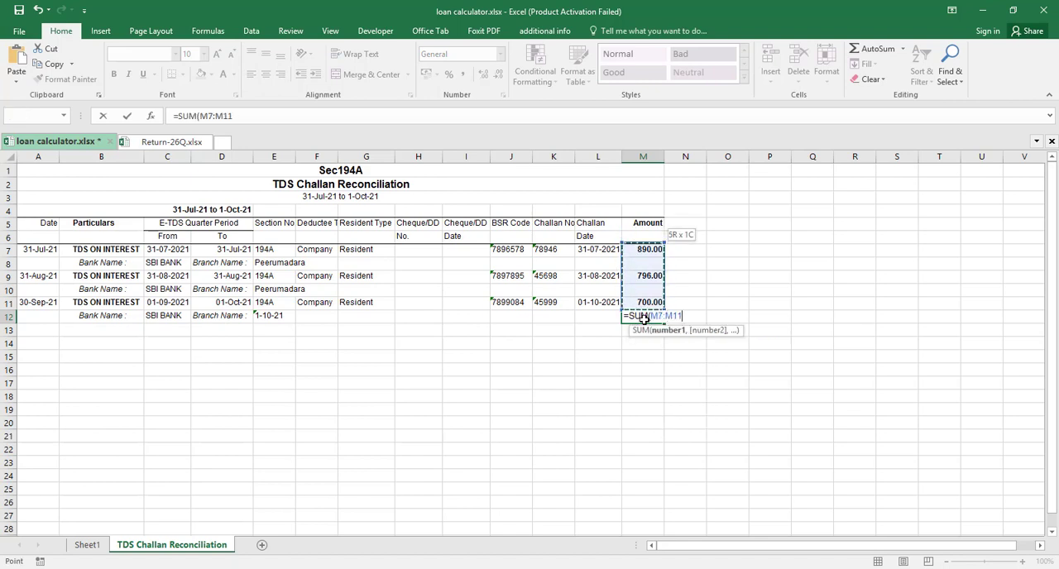
pyautogui.write(')')
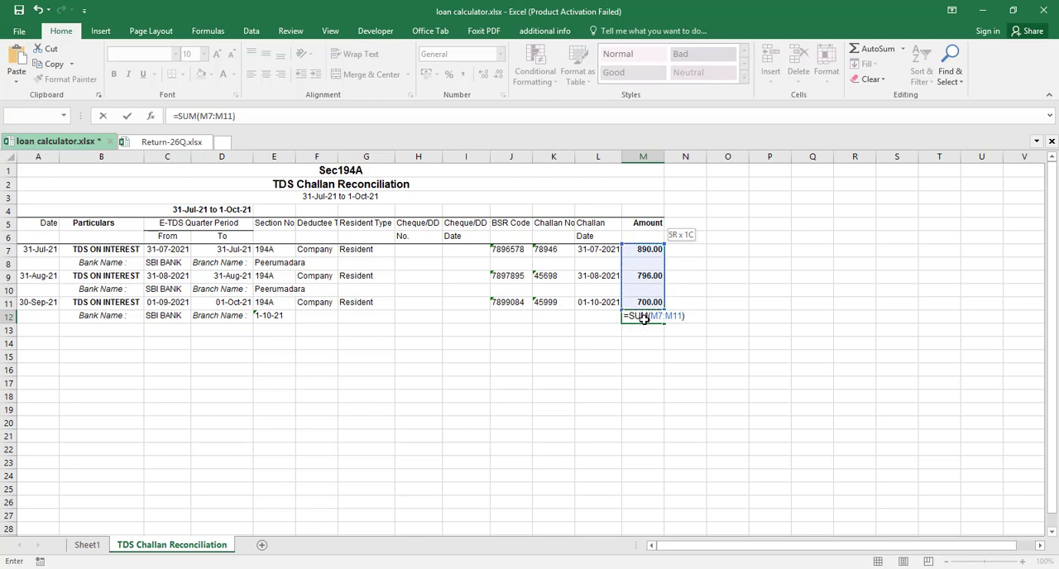
pyautogui.press('Return')
pyautogui.click(645, 319)
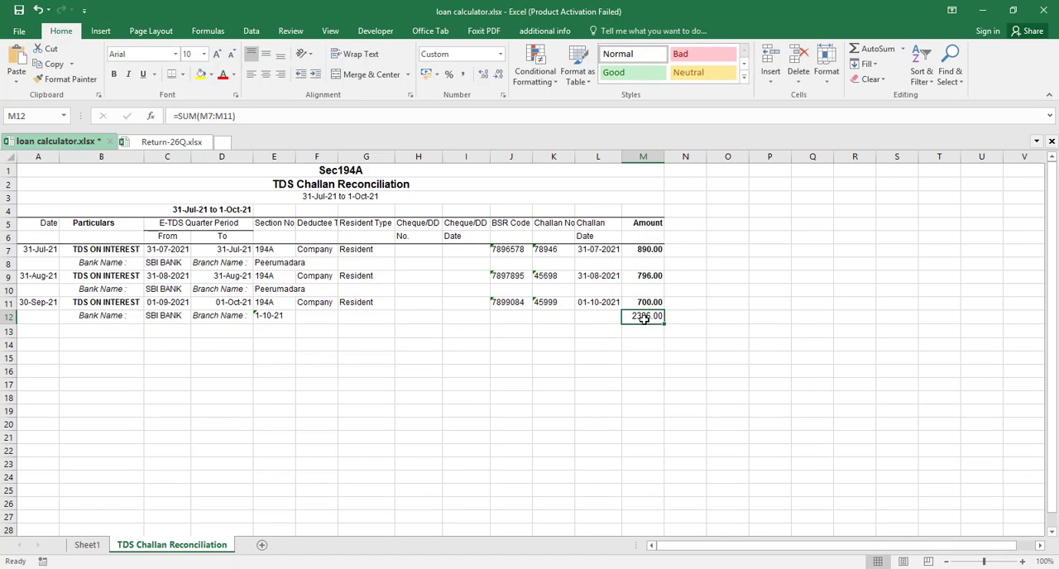
pyautogui.press('Return')
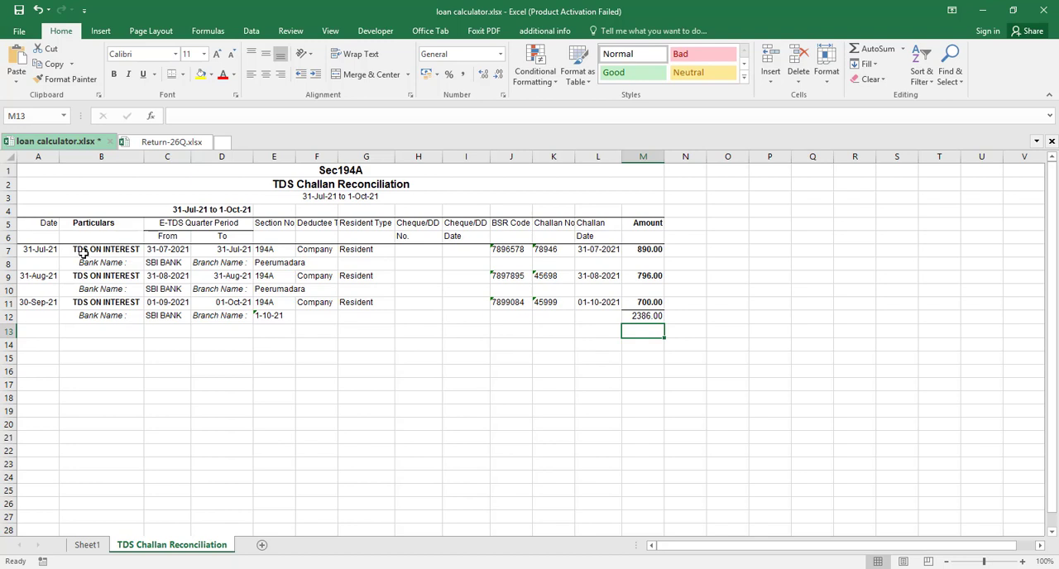
# In the Challan Details sheet of Return-26Q.xlsx, enter 1+4A as the section code in cell C4
pyautogui.click(171, 142)
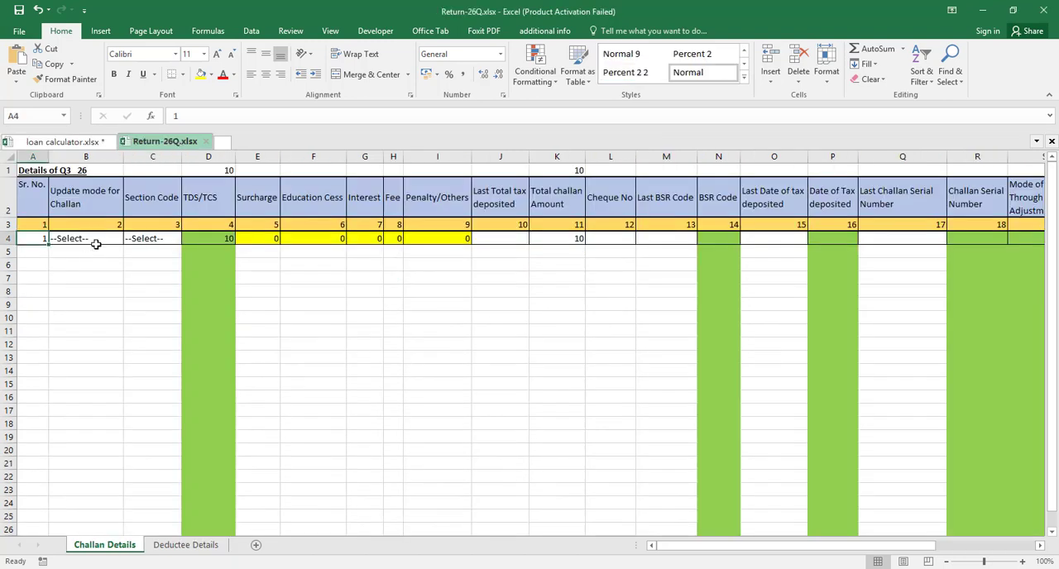
pyautogui.click(162, 239)
pyautogui.write('1')
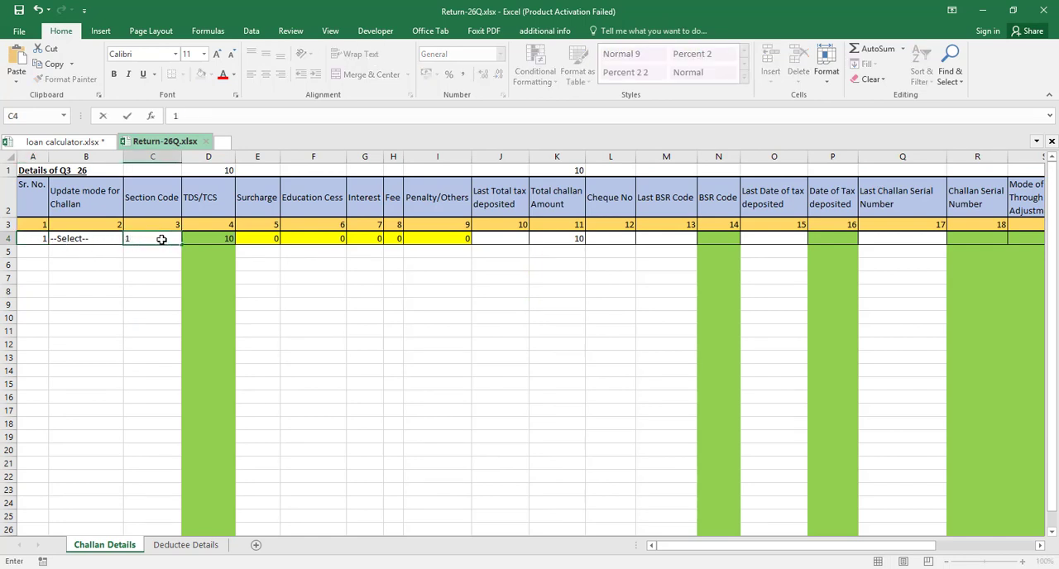
pyautogui.write('+4A')
pyautogui.press('Tab')
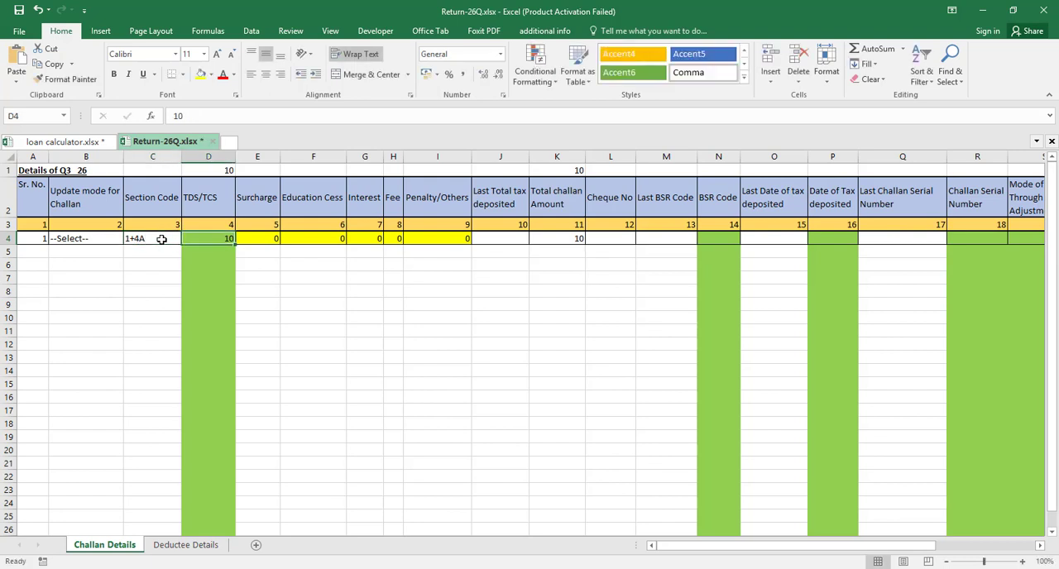
# Look up the July challan amount in the loan calculator workbook and enter 890 as TDS/TCS in cell D4 of Return-26Q.xlsx
pyautogui.click(77, 144)
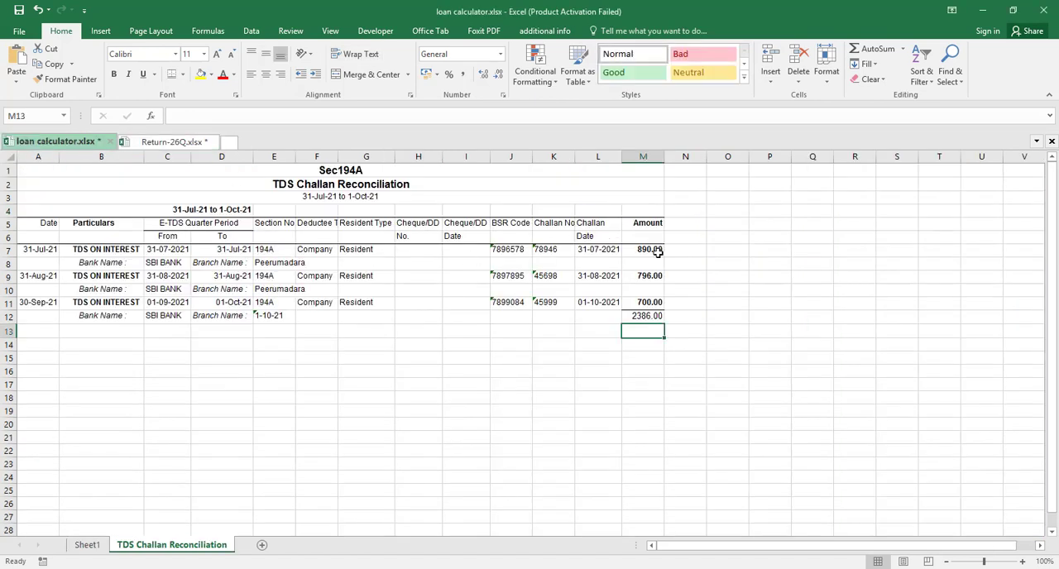
pyautogui.click(170, 143)
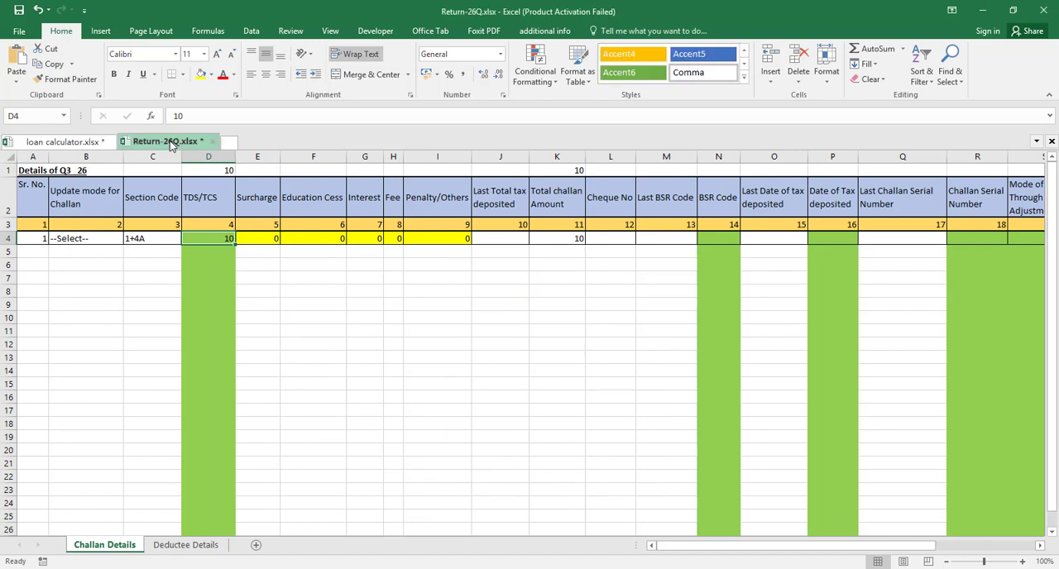
pyautogui.write('890')
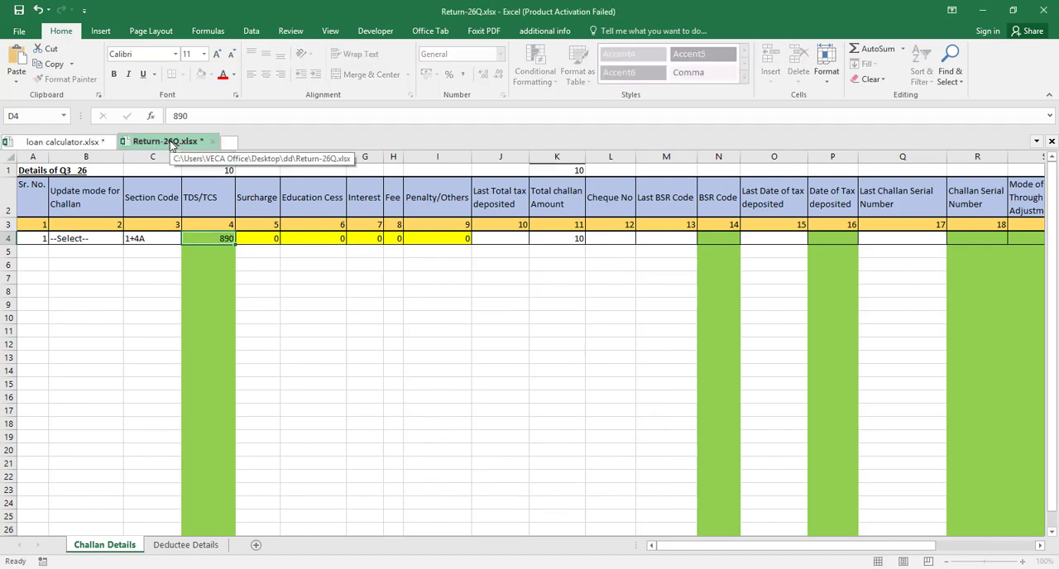
pyautogui.press('Tab')
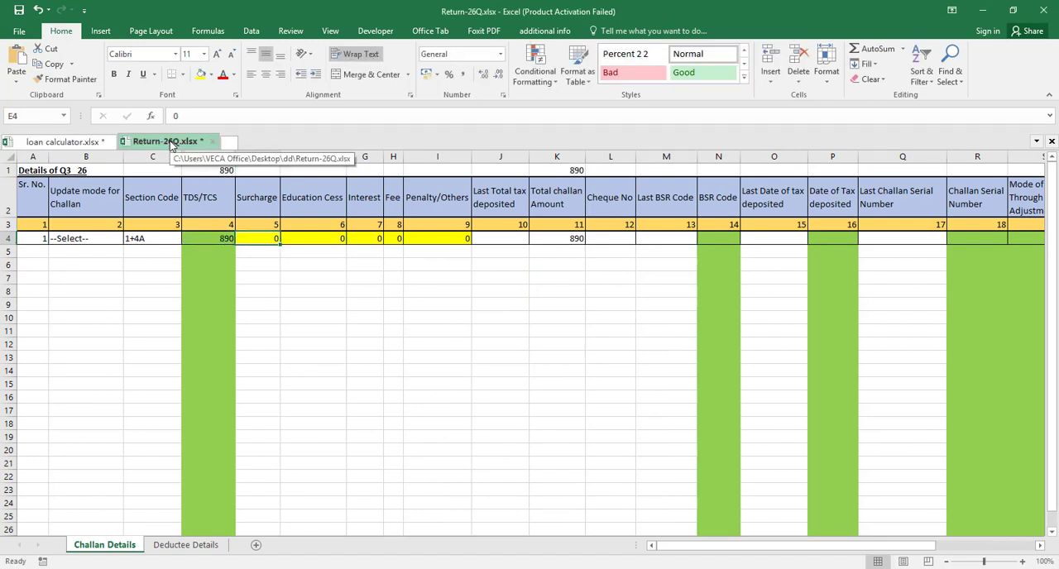
# Copy the July challan's BSR code from cell J7 of the reconciliation sheet into the BSR Code cell N4 of Return-26Q.xlsx
pyautogui.press('Tab')
pyautogui.press('Tab')
pyautogui.press('Tab')
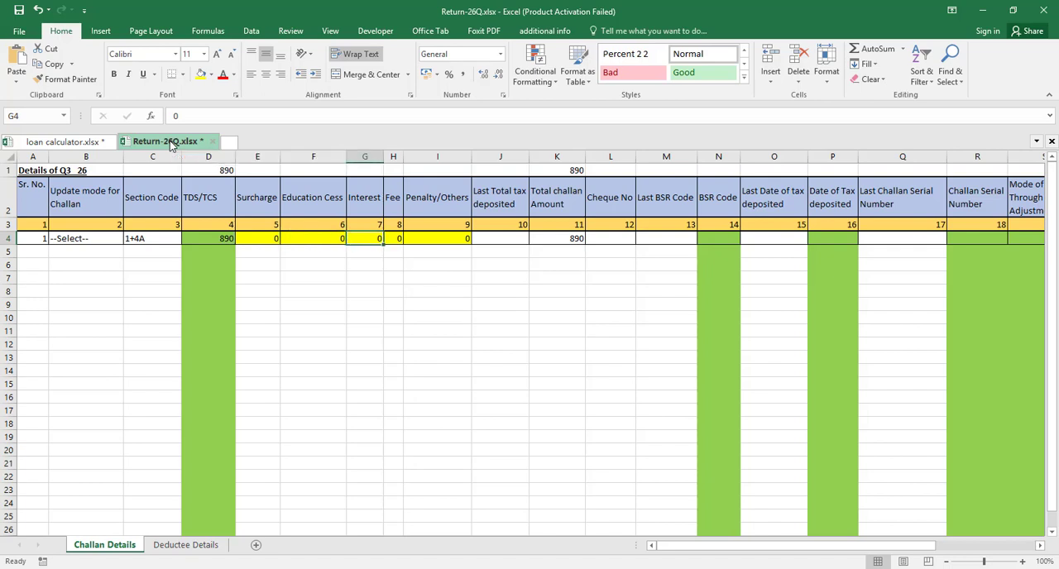
pyautogui.press('Tab')
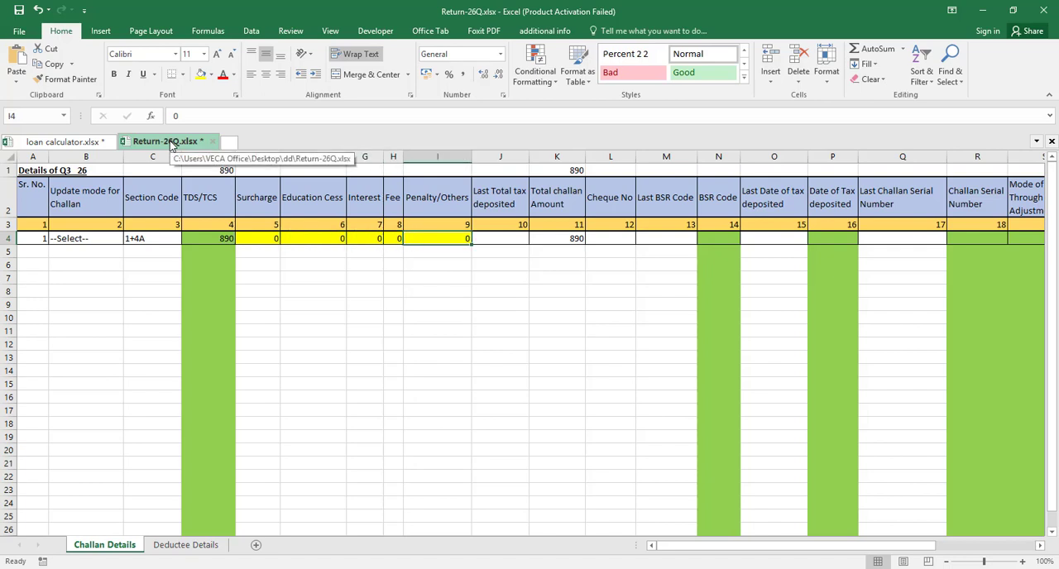
pyautogui.press('Tab')
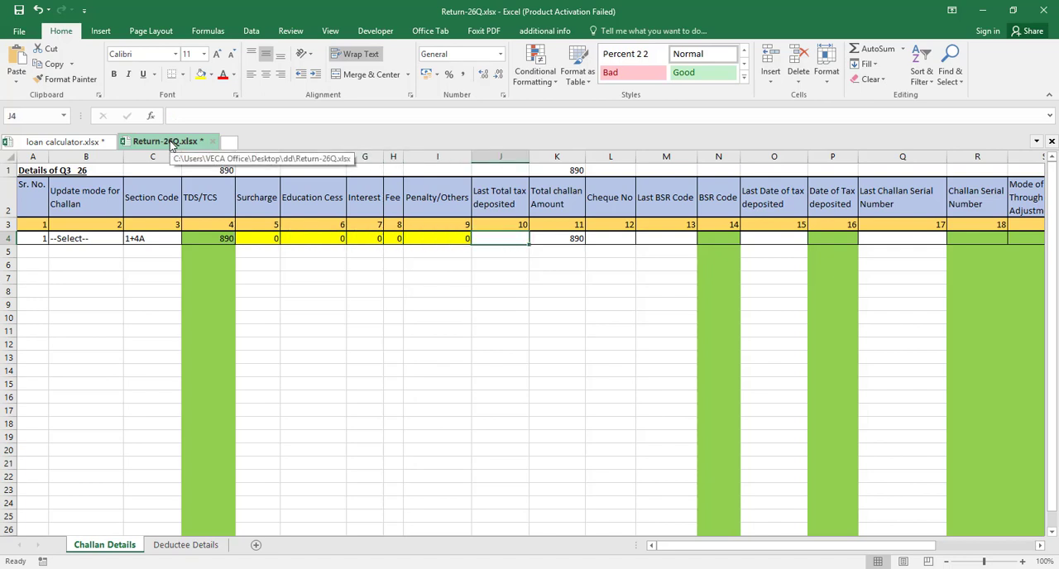
pyautogui.press('Tab')
pyautogui.press('Tab')
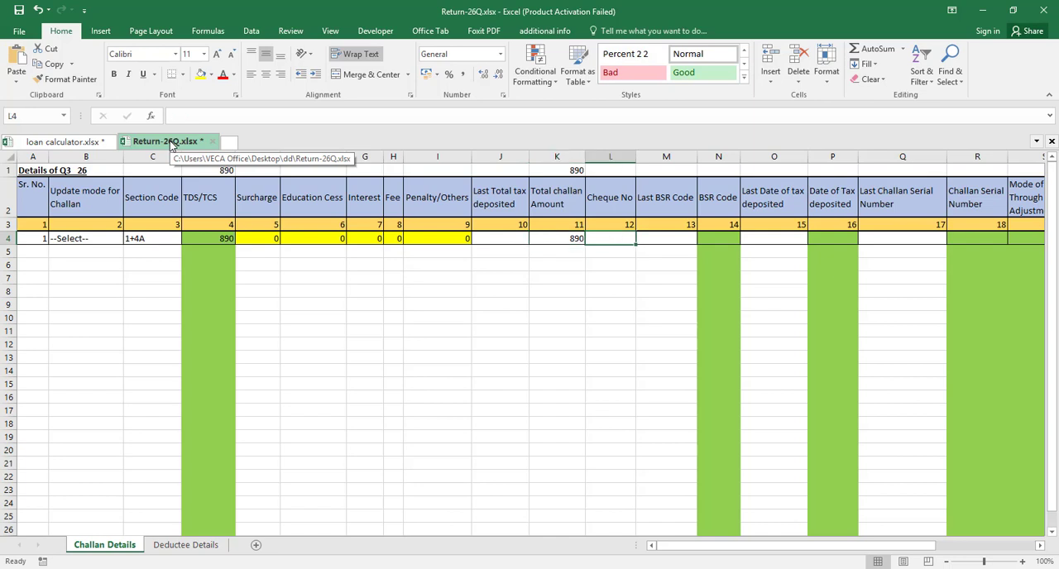
pyautogui.press('Tab')
pyautogui.press('Tab')
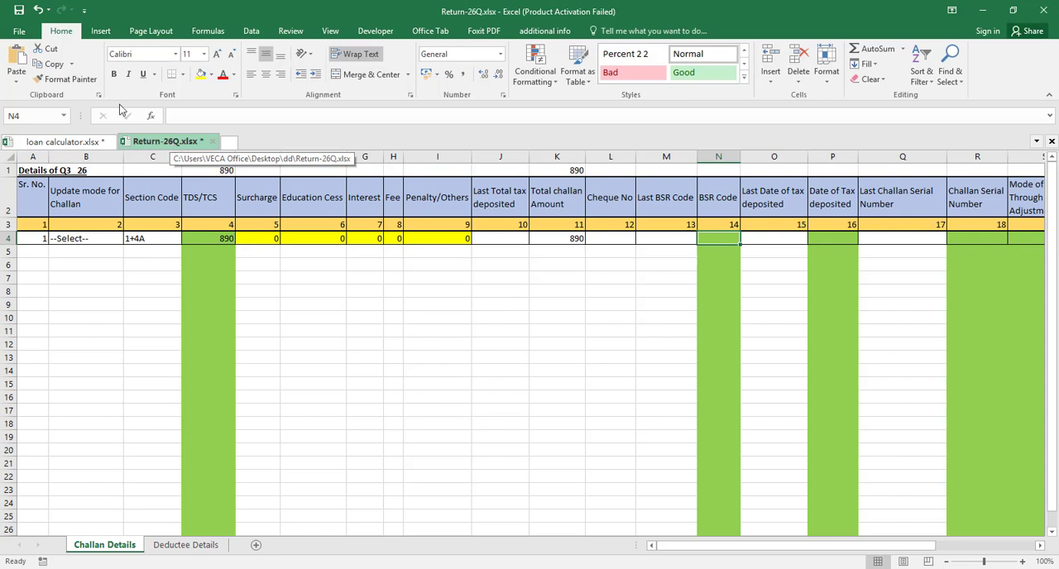
pyautogui.click(63, 142)
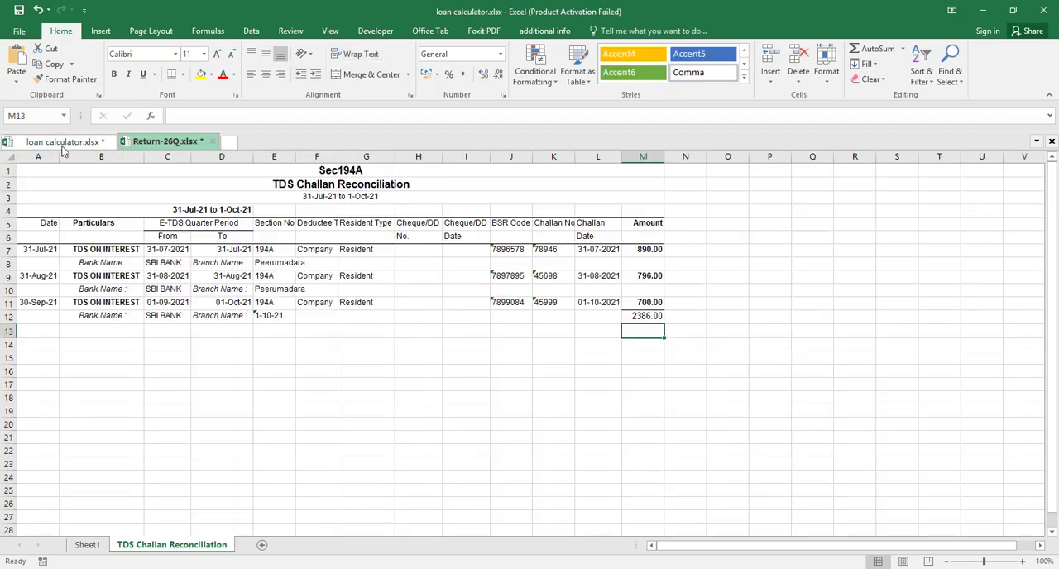
pyautogui.click(509, 252)
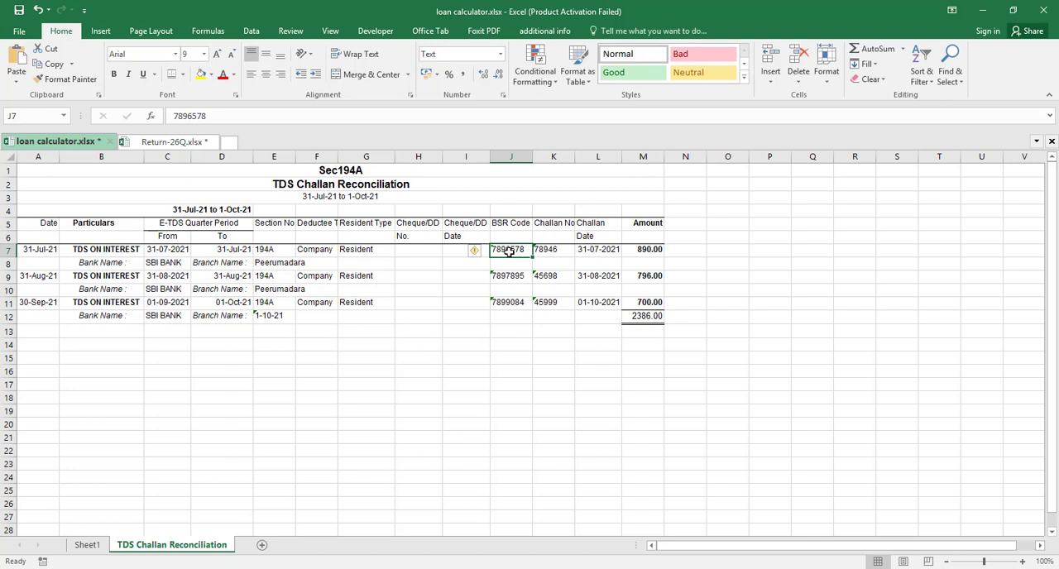
pyautogui.hotkey('ctrl', 'c')
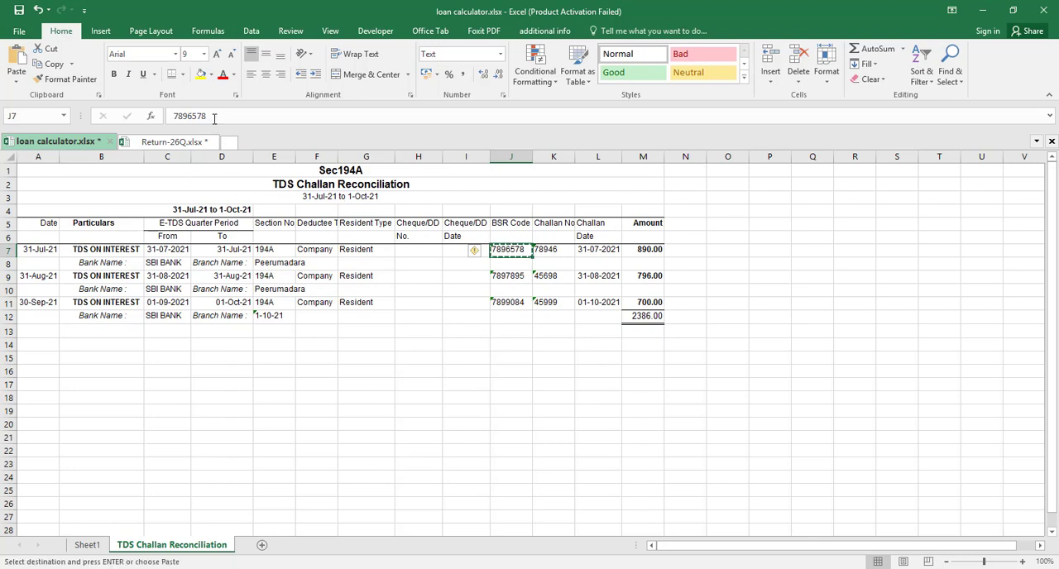
pyautogui.moveTo(214, 116); pyautogui.dragTo(171, 116)
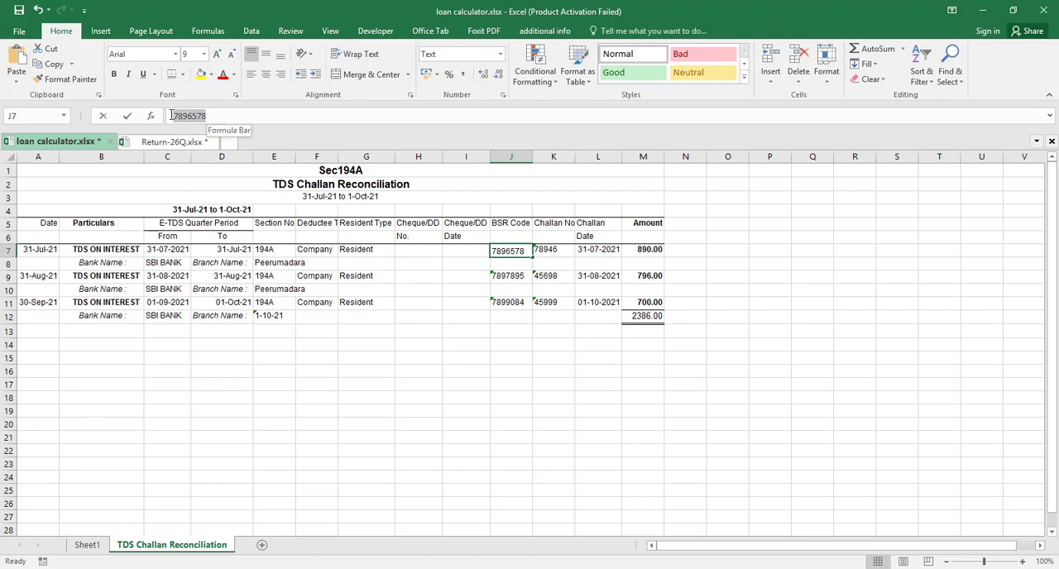
pyautogui.hotkey('ctrl', 'c')
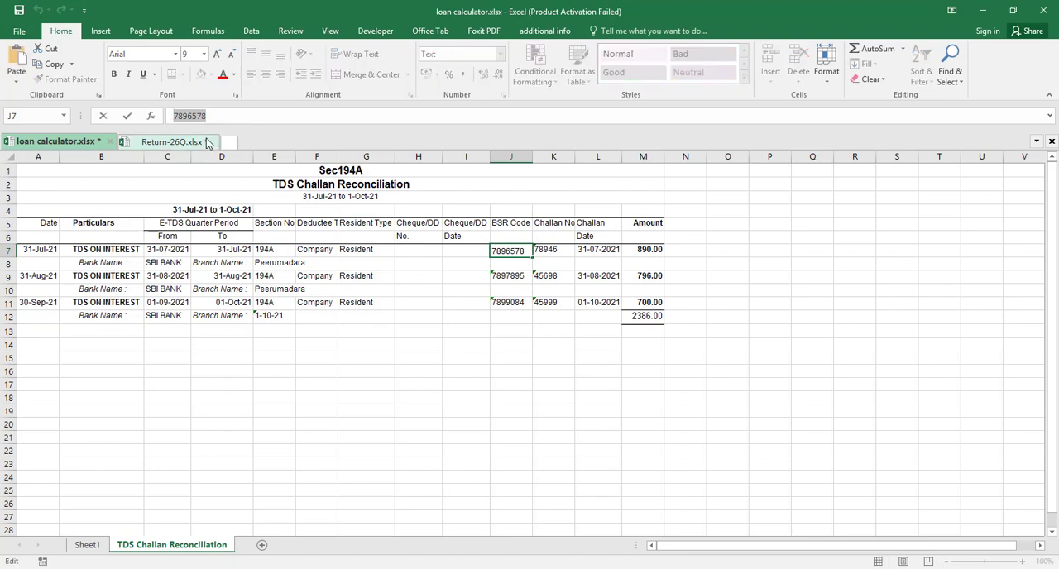
pyautogui.click(194, 142)
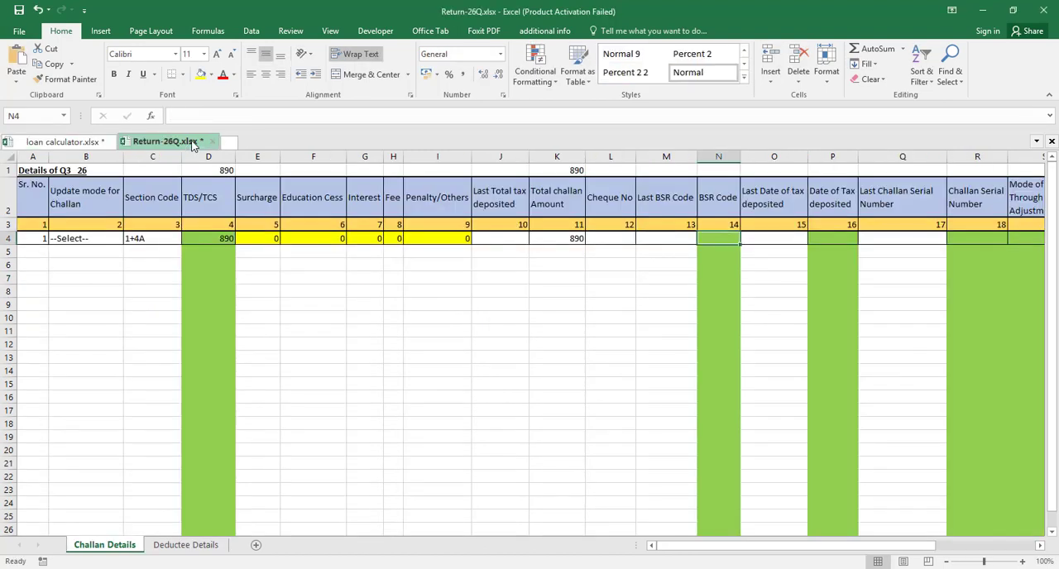
pyautogui.hotkey('ctrl', 'v')
pyautogui.press('Right')
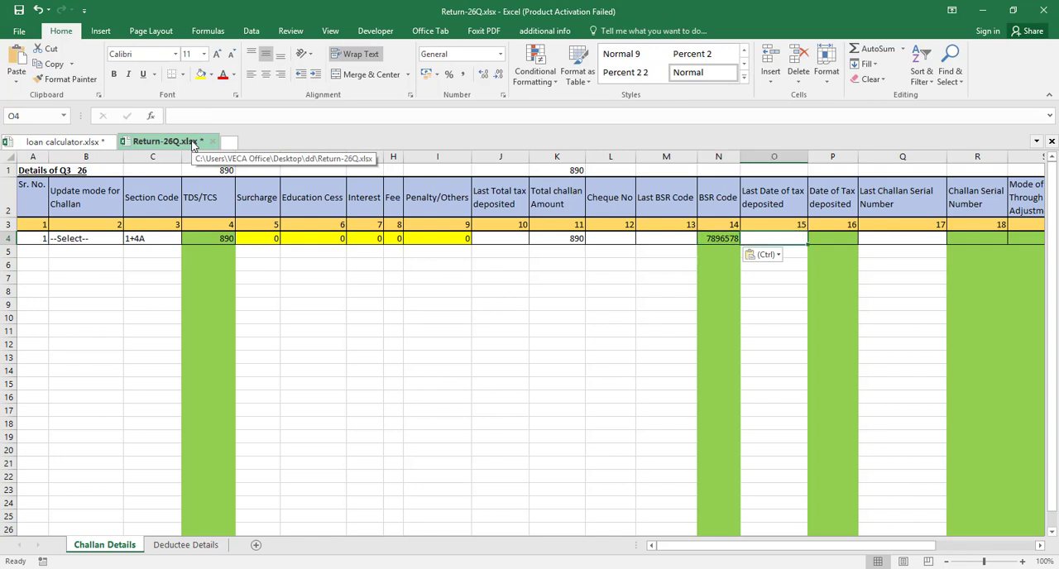
# Copy the July challan date from cell A7 of the loan calculator workbook into the Date of Tax deposited cell P4 of Return-26Q.xlsx
pyautogui.press('Right')
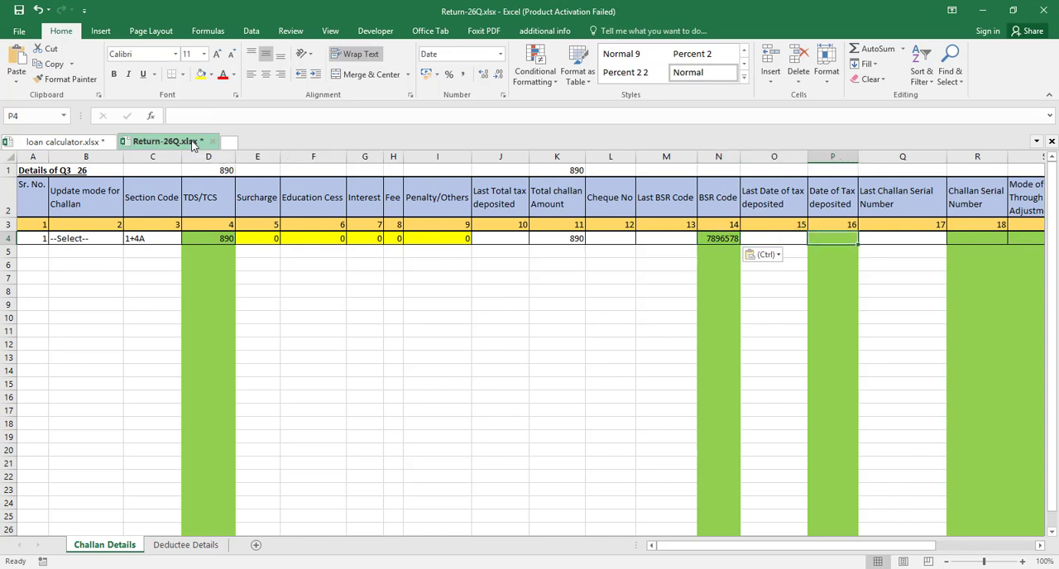
pyautogui.click(72, 144)
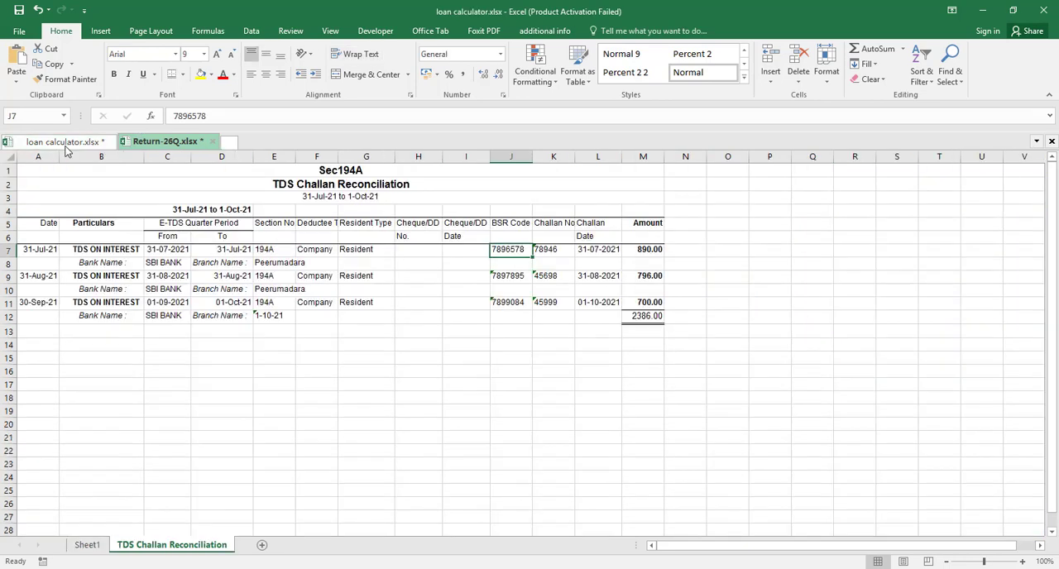
pyautogui.click(37, 252)
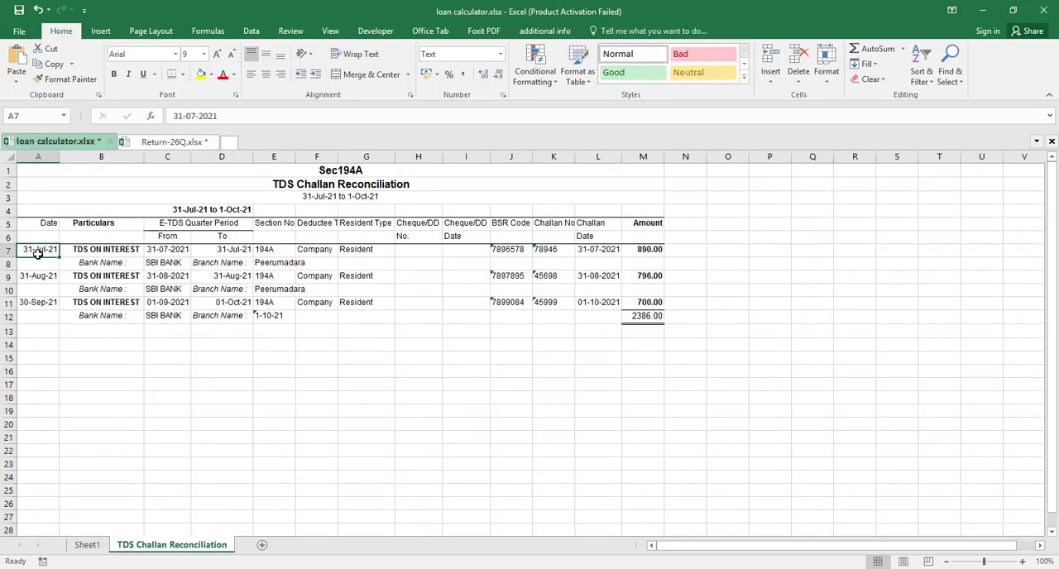
pyautogui.hotkey('ctrl', 'c')
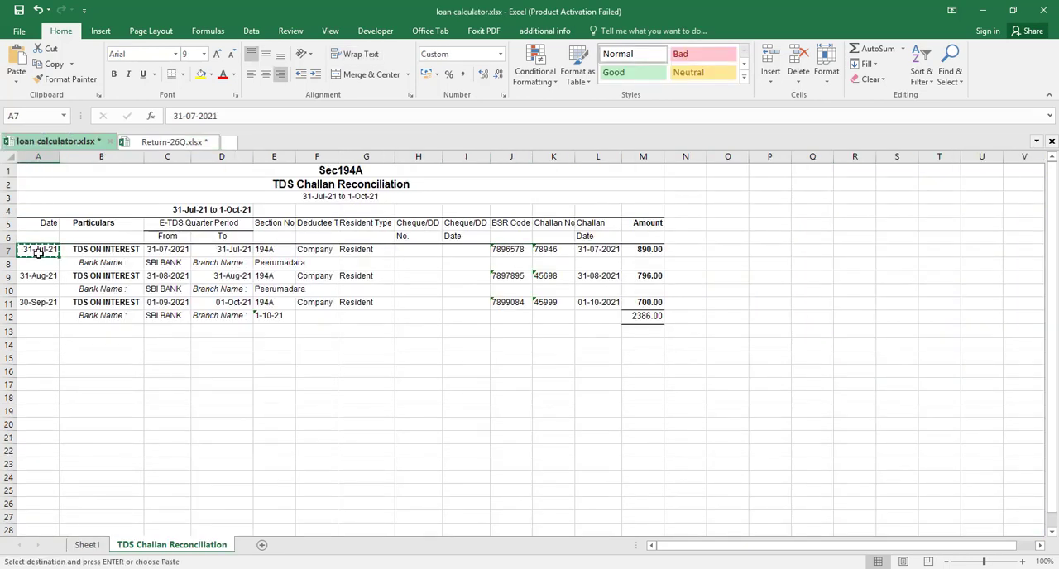
pyautogui.click(184, 146)
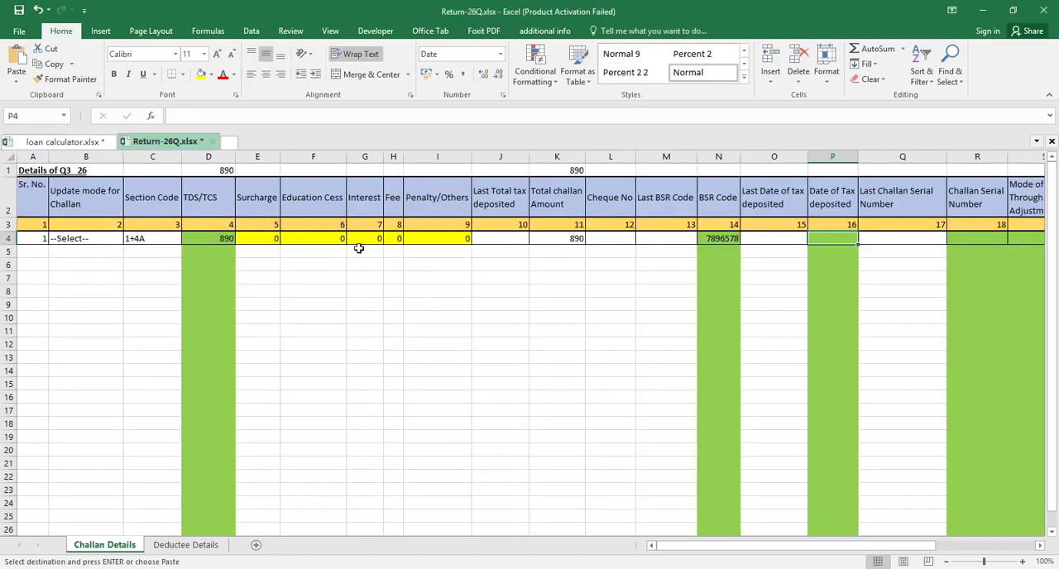
pyautogui.hotkey('ctrl', 'v')
# Copy the July challan number from cell K7 of the reconciliation sheet into the Challan Serial Number cell R4 of Return-26Q.xlsx
pyautogui.press('Right')
pyautogui.press('Right')
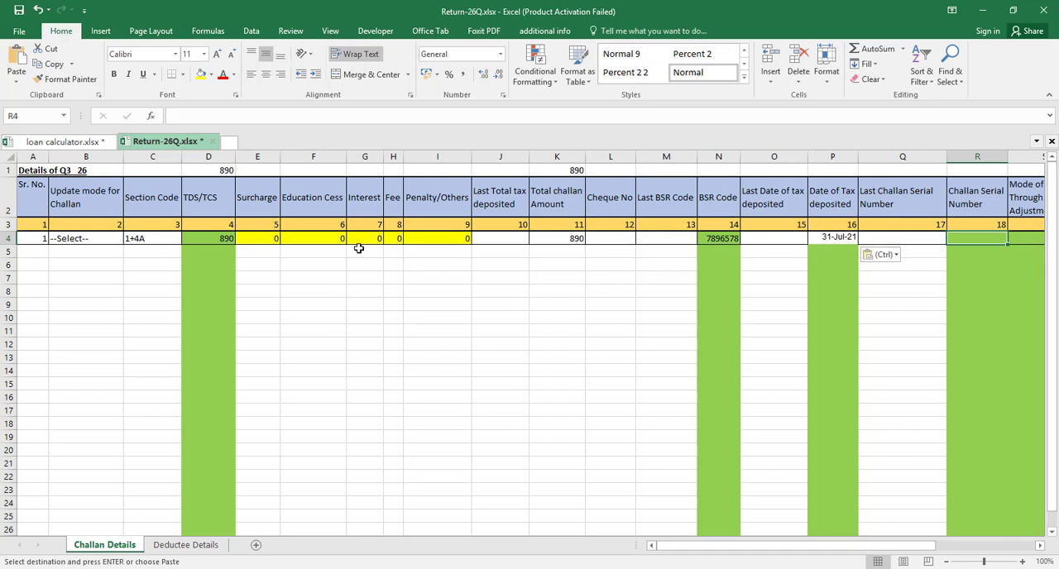
pyautogui.click(58, 142)
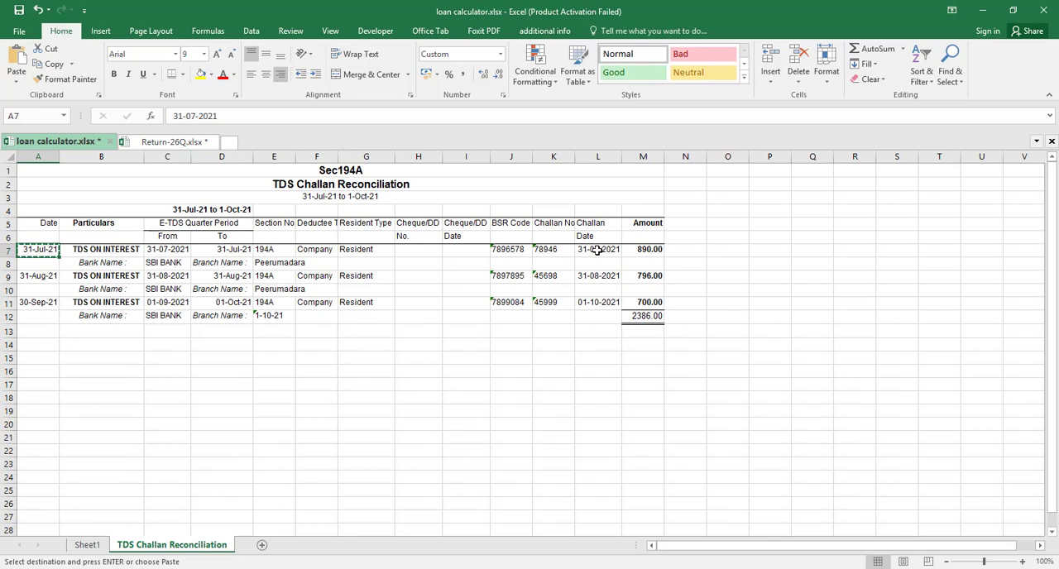
pyautogui.click(553, 252)
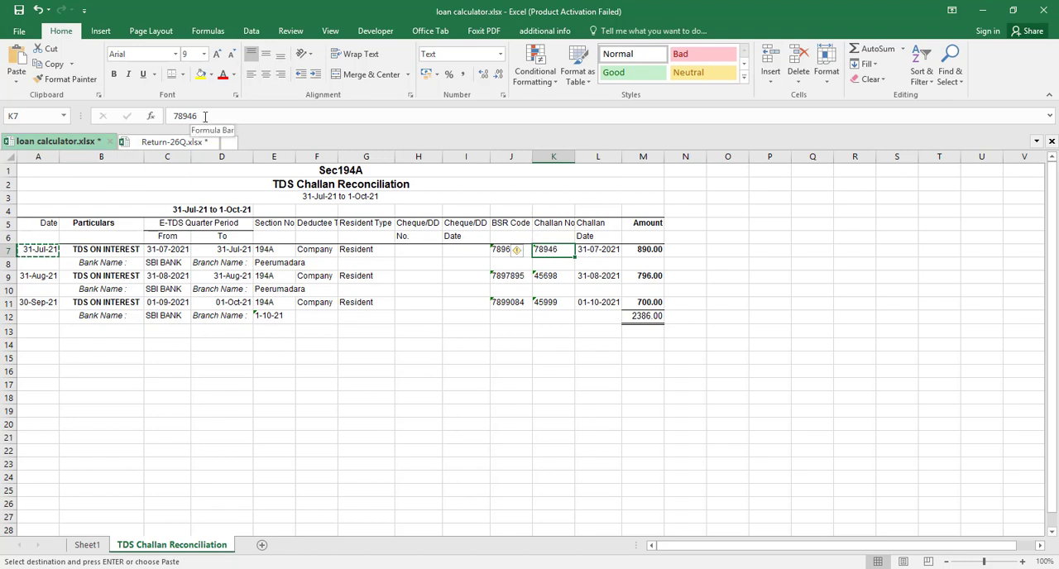
pyautogui.moveTo(198, 117); pyautogui.dragTo(171, 117)
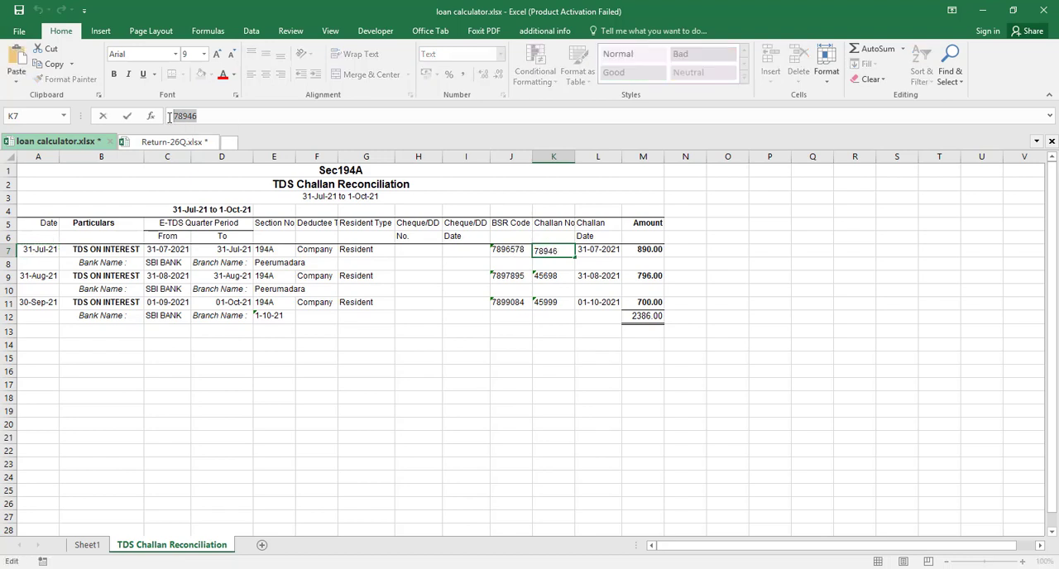
pyautogui.click(178, 144)
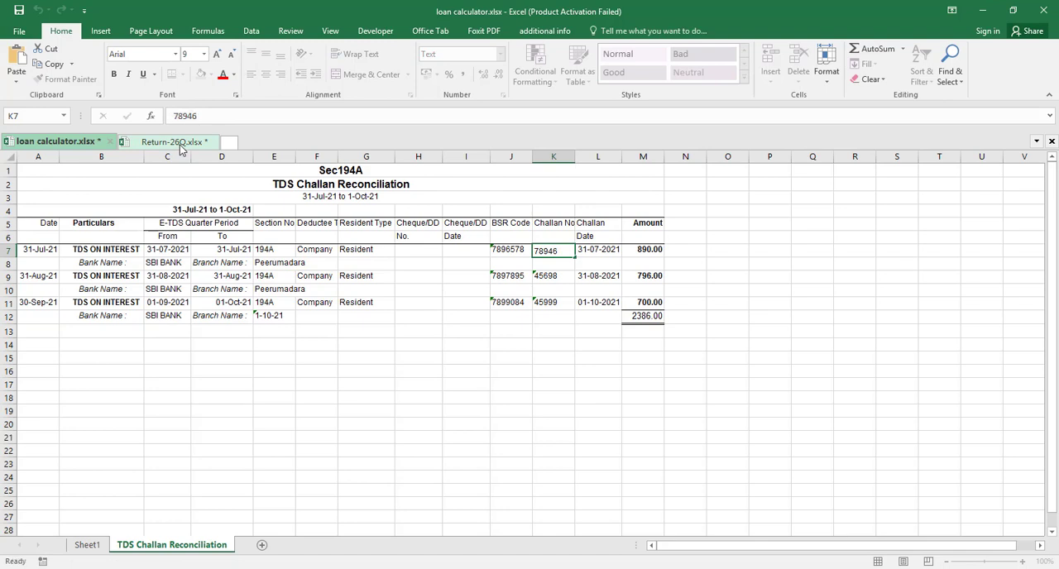
pyautogui.hotkey('ctrl', 'v')
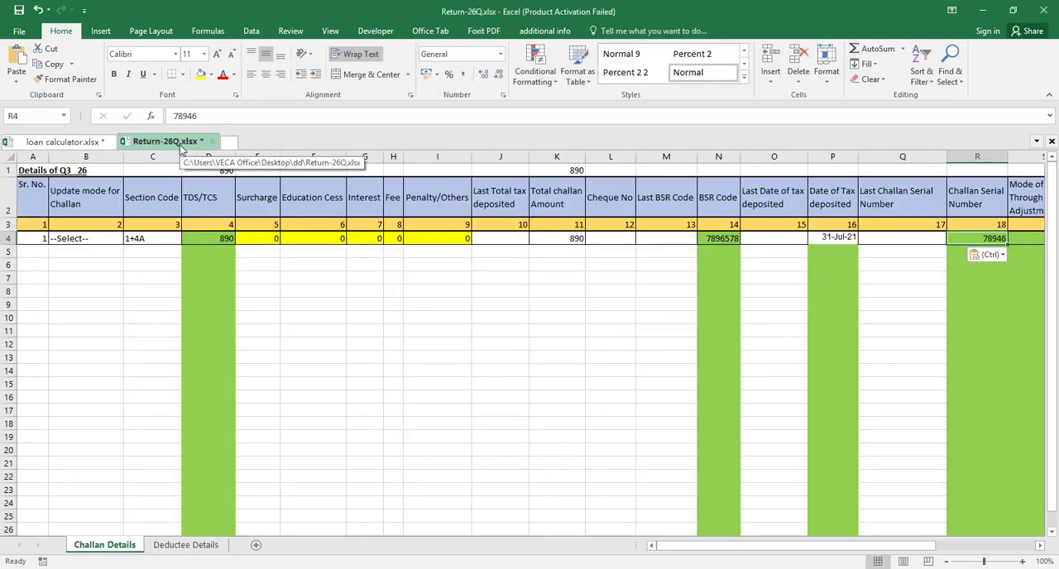
# Review the remaining row 4 columns of Challan Details, from Mode of Deposit Through Book Adjustment to Challan balance as per conso file
pyautogui.press('Tab')
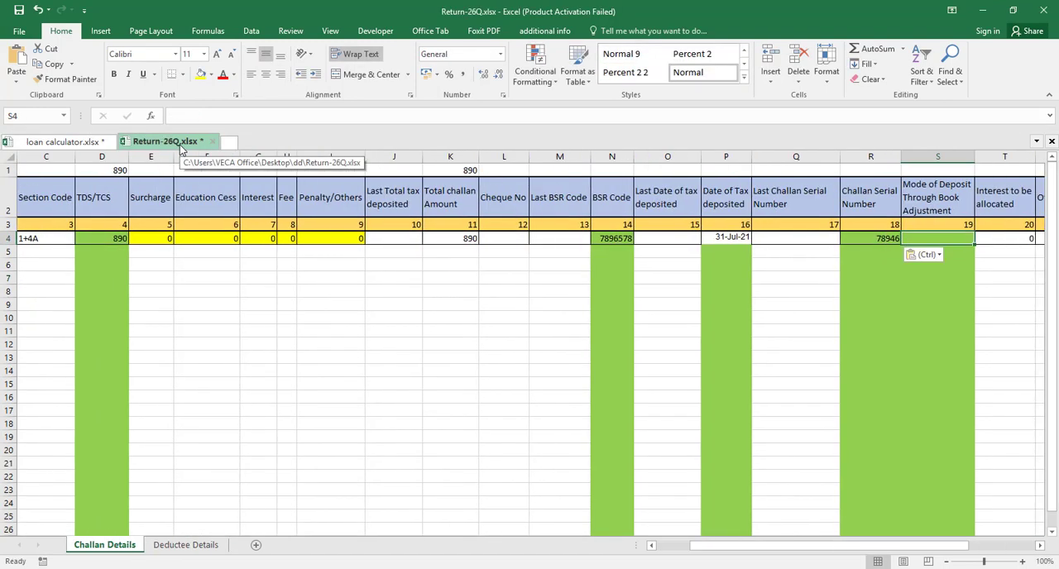
pyautogui.press('Tab')
pyautogui.press('Tab')
pyautogui.press('Tab')
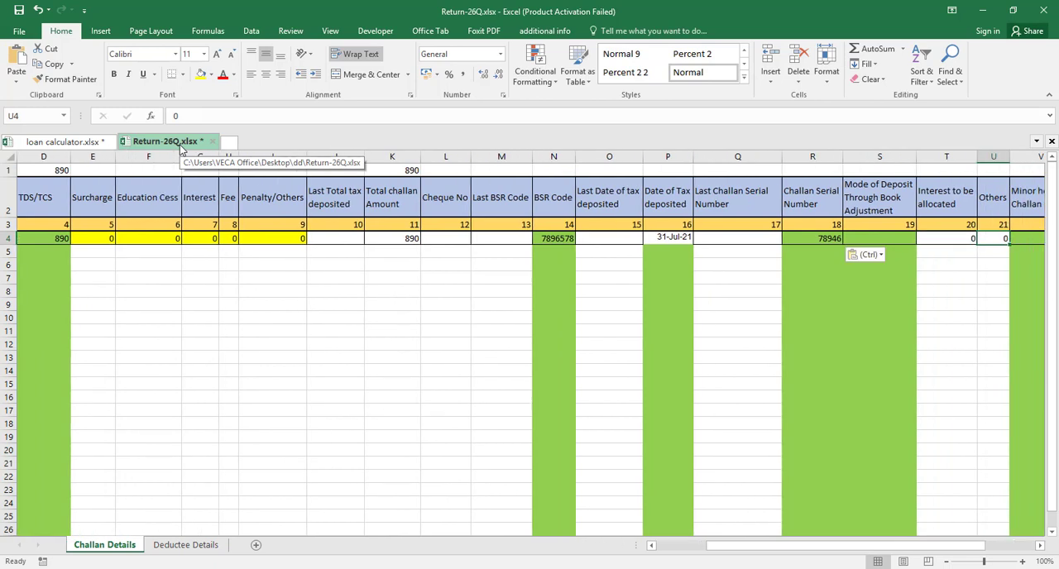
pyautogui.press('Right')
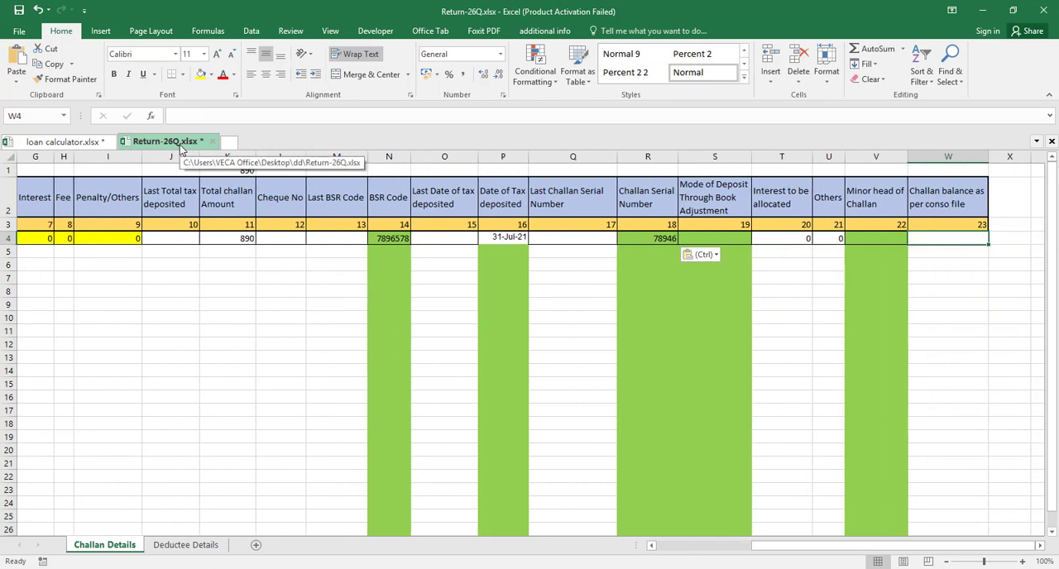
pyautogui.press('Left')
pyautogui.press('Left')
pyautogui.press('Left')
pyautogui.press('Left')
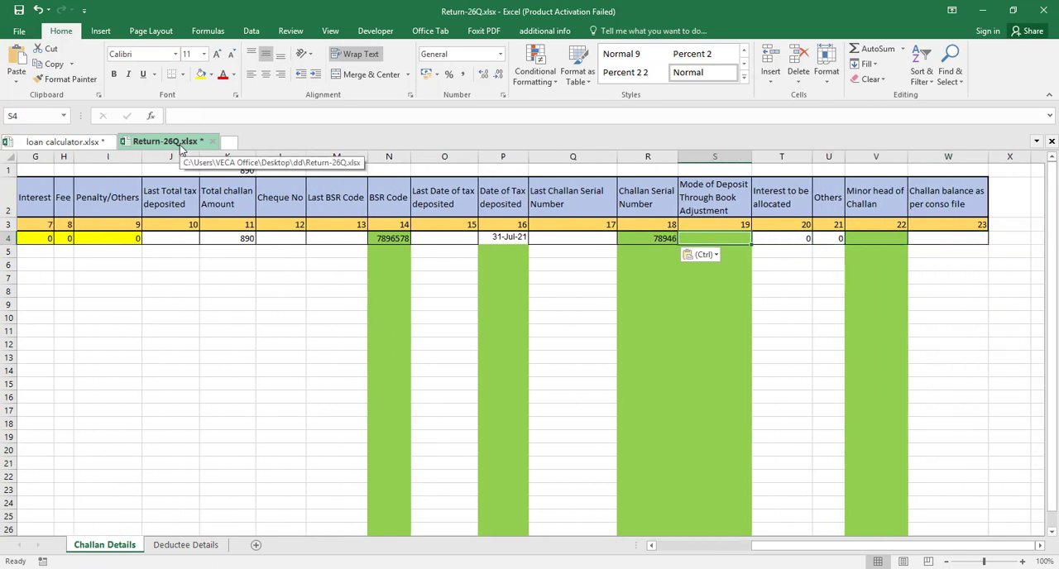
pyautogui.press('Right')
pyautogui.press('Right')
pyautogui.press('Right')
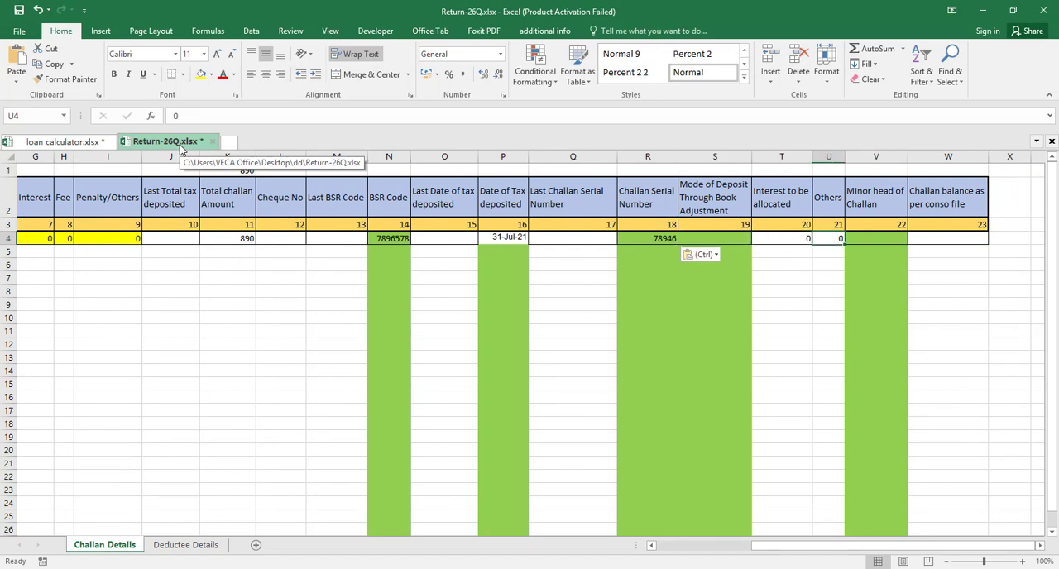
# Enter No under Mode of Deposit Through Book Adjustment in cell S4
pyautogui.press('Left')
pyautogui.press('Left')
pyautogui.press('Left')
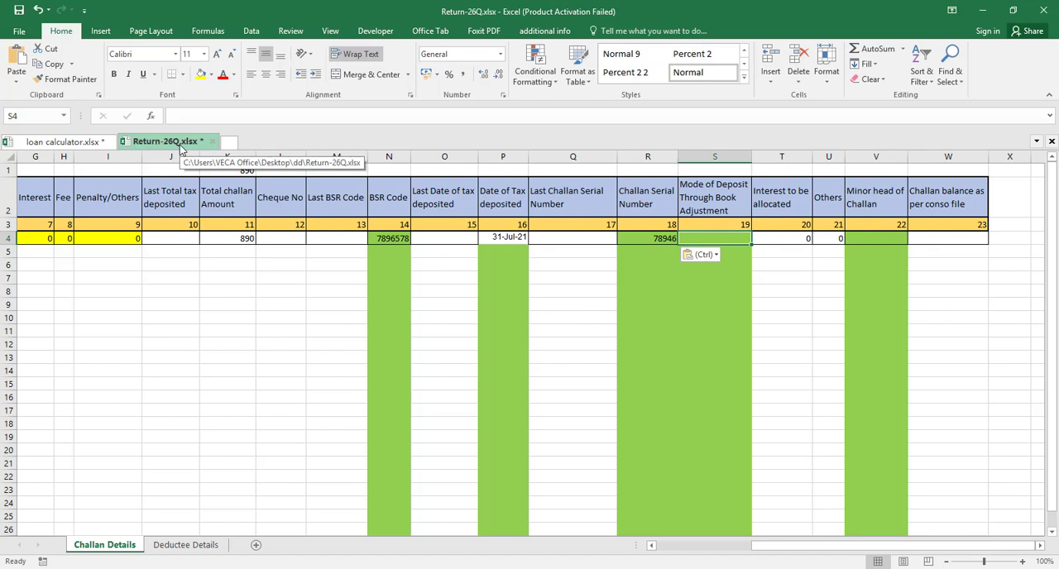
pyautogui.write('no')
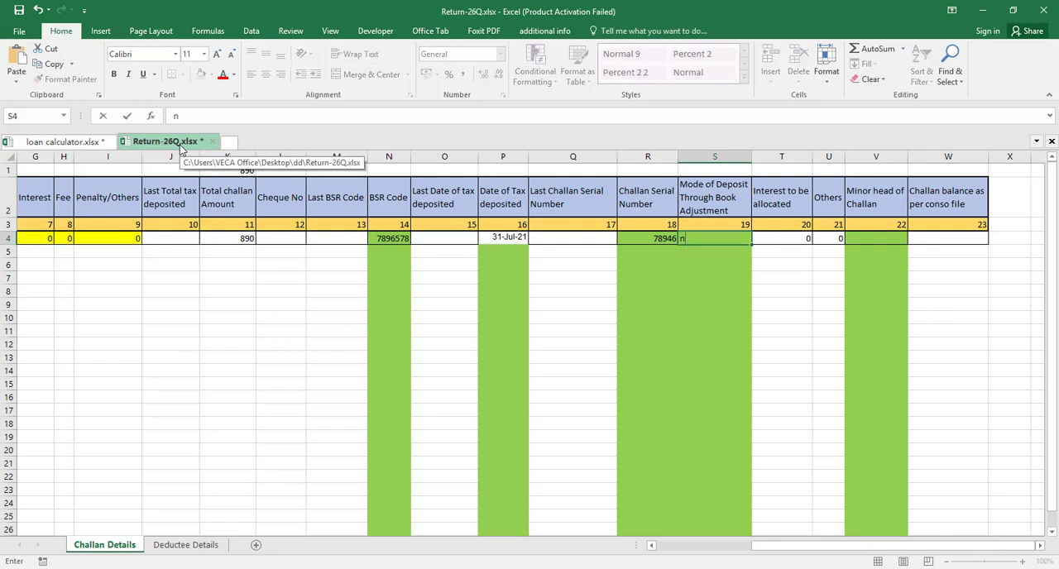
pyautogui.press('BackSpace')
pyautogui.write('No')
# Clear the Others cell U4 and enter 200 as the minor head of challan in cell V4
pyautogui.press('Tab')
pyautogui.press('Tab')
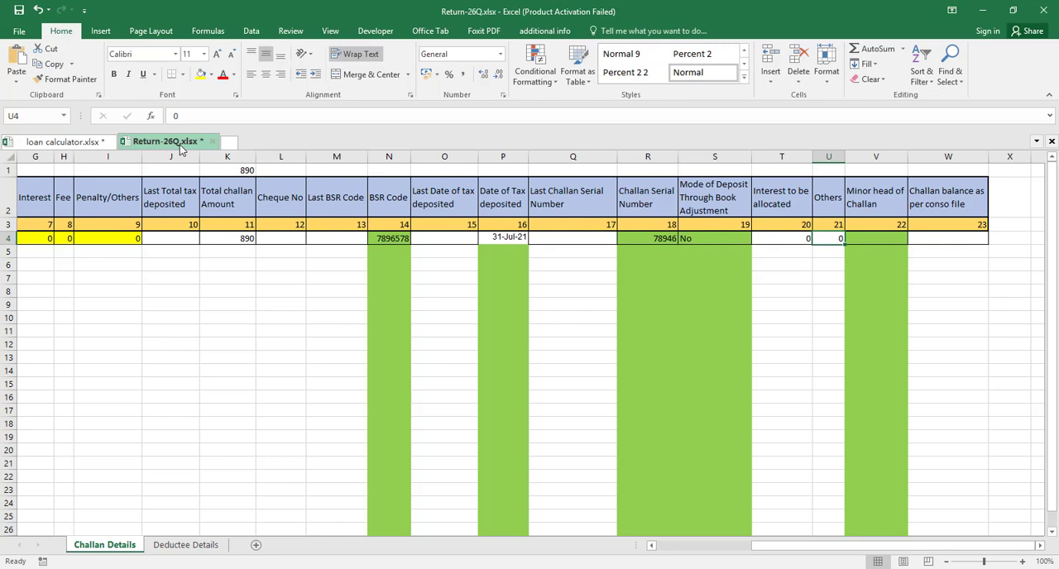
pyautogui.write('20')
pyautogui.press('BackSpace')
pyautogui.press('BackSpace')
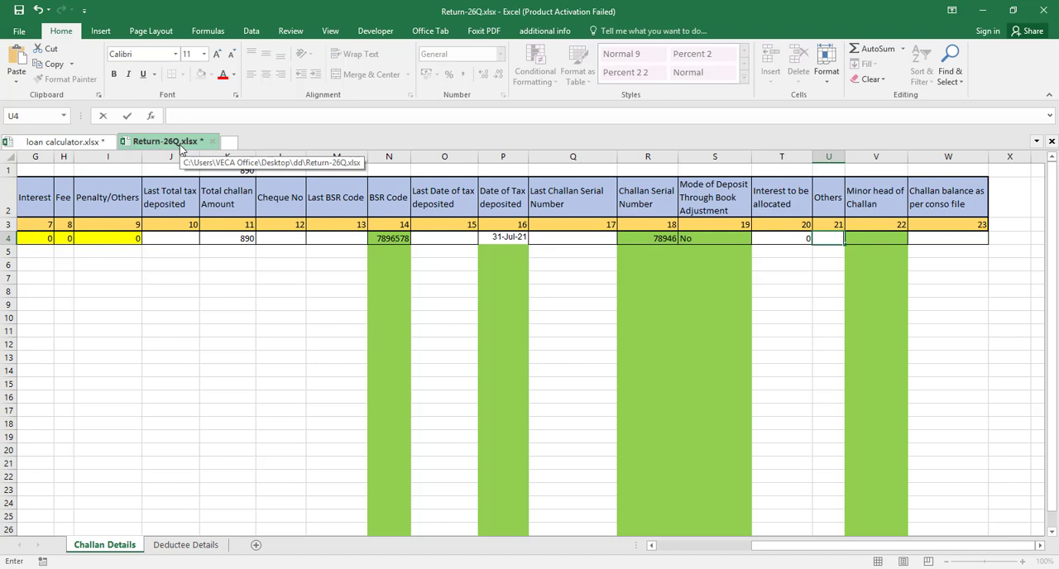
pyautogui.press('Tab')
pyautogui.write('200')
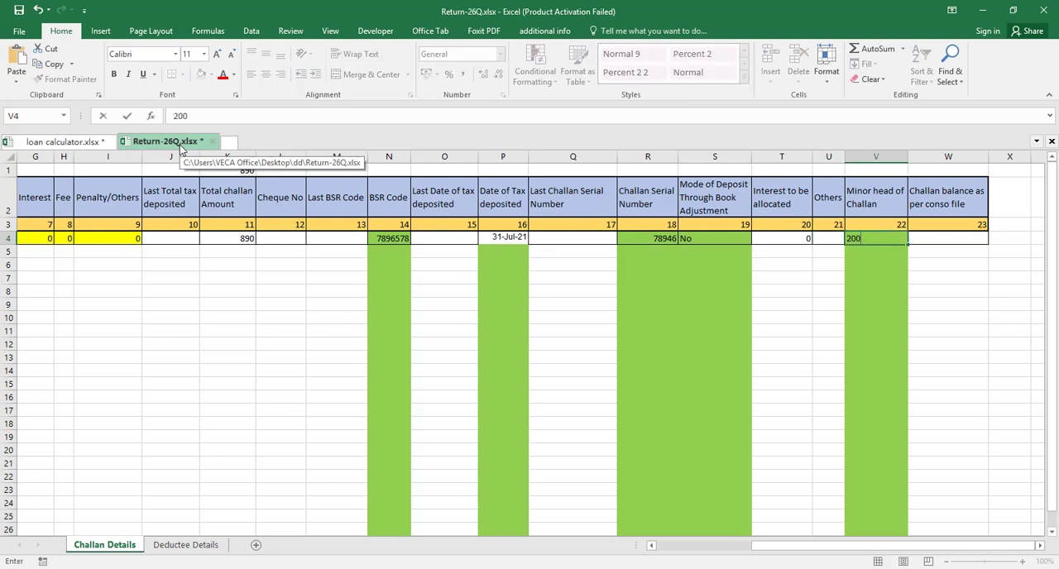
pyautogui.press('Return')
# Correct the section code in cell C4 to 194A
pyautogui.press('Left')
pyautogui.press('Left')
pyautogui.press('Left')
pyautogui.press('Left')
pyautogui.press('Left')
pyautogui.press('Left')
pyautogui.press('Left')
pyautogui.press('Left')
pyautogui.press('Left')
pyautogui.press('Left')
pyautogui.press('Left')
pyautogui.press('Left')
pyautogui.press('Left')
pyautogui.press('Left')
pyautogui.press('Left')
pyautogui.press('Left')
pyautogui.press('Left')
pyautogui.press('Left')
pyautogui.press('Left')
pyautogui.press('Left')
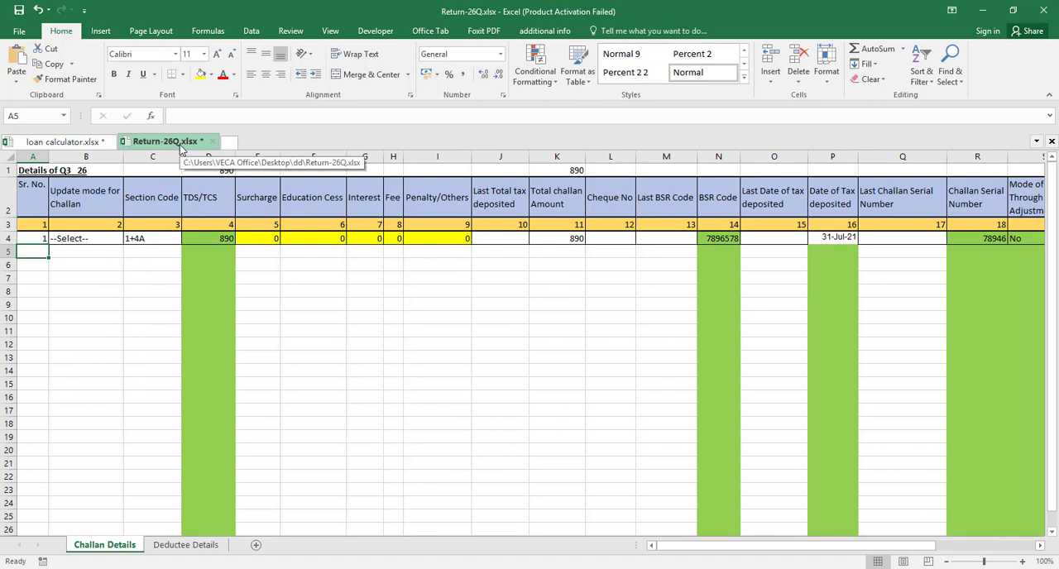
pyautogui.press('Right')
pyautogui.press('Right')
pyautogui.press('Up')
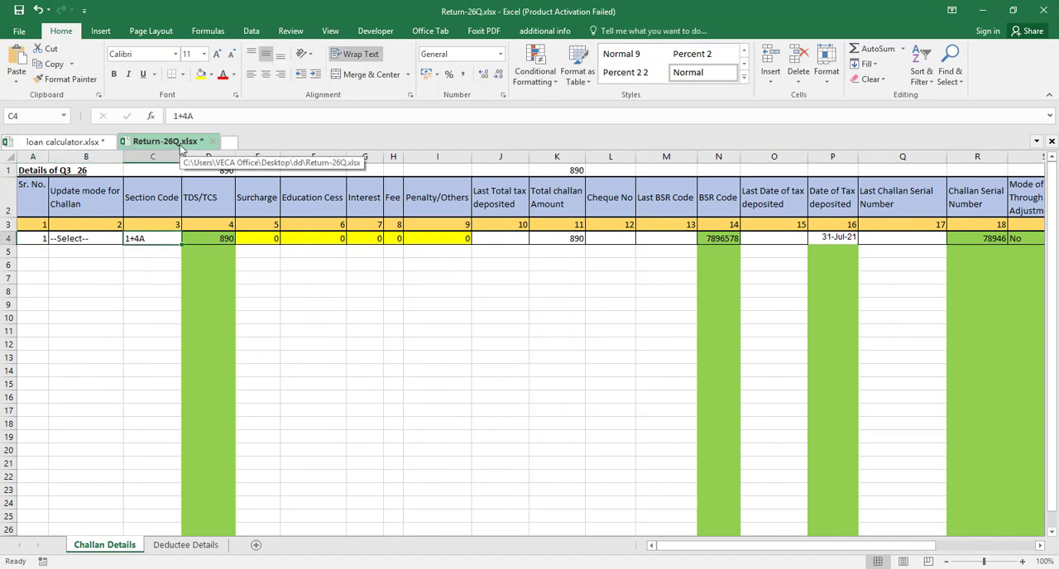
pyautogui.write('19')
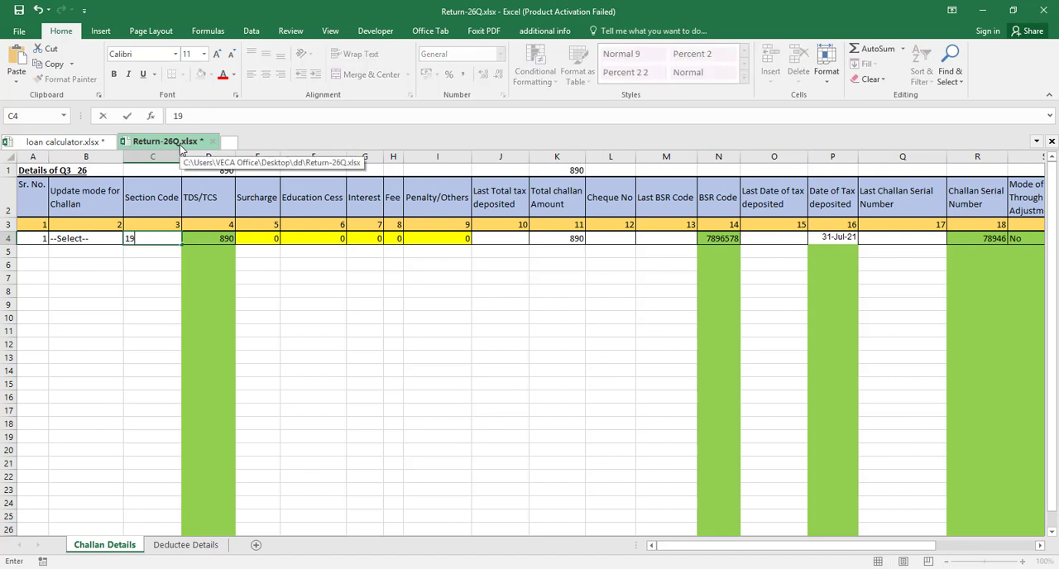
pyautogui.write('4A')
pyautogui.press('Return')
# Start the second challan row with serial number 2 in cell A5 and section code 194A in cell C5
pyautogui.press('Left')
pyautogui.press('Left')
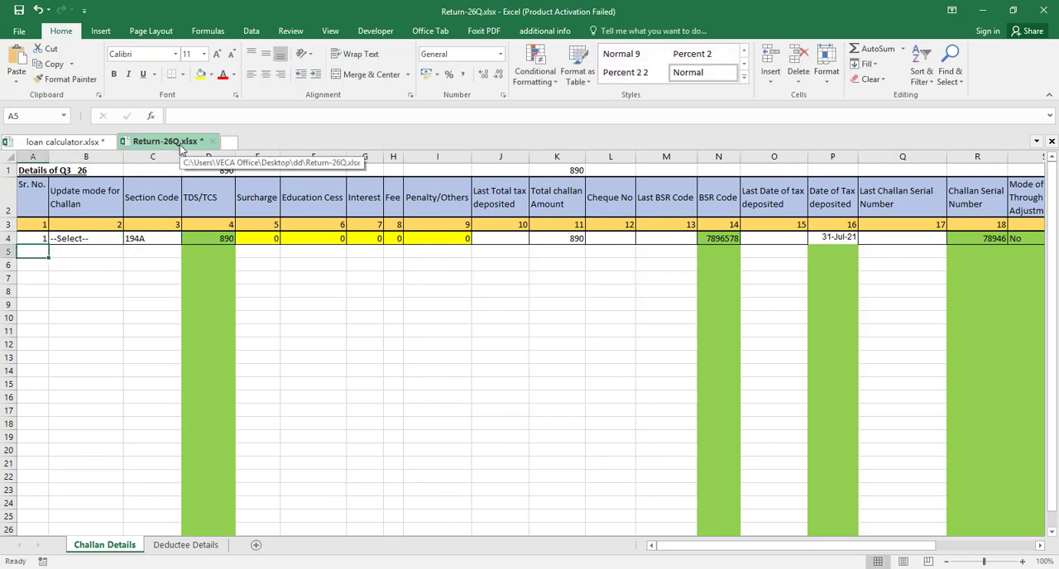
pyautogui.write('2')
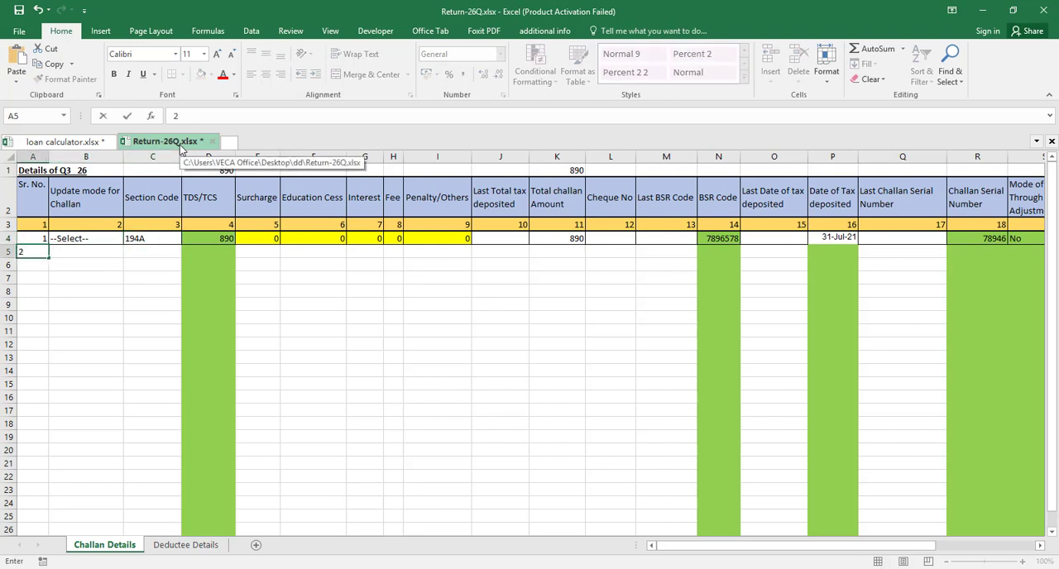
pyautogui.press('Tab')
pyautogui.press('Tab')
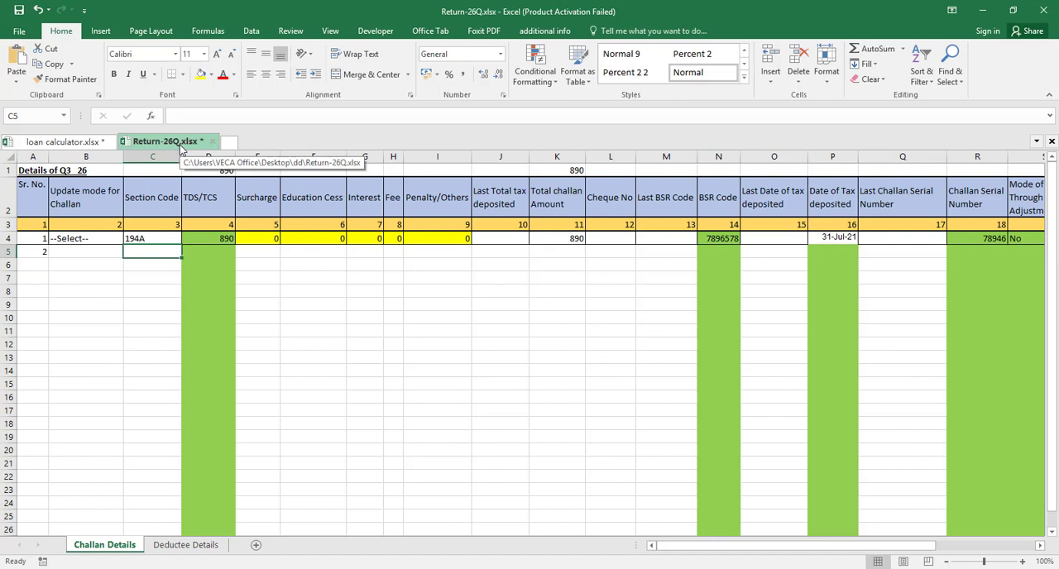
pyautogui.write('194A')
pyautogui.press('Tab')
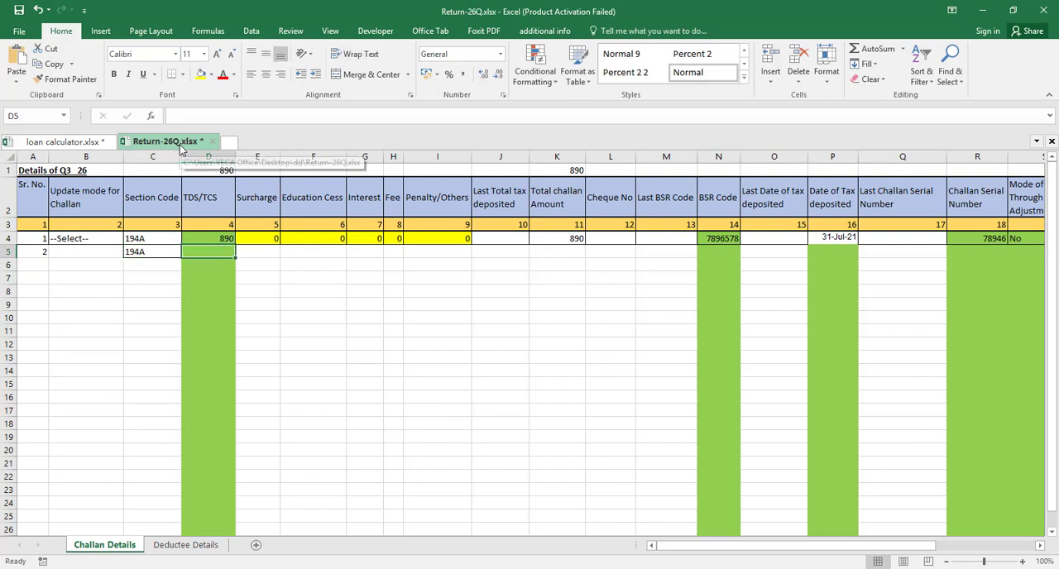
# Look up the August challan amount in the loan calculator workbook and enter 796 as TDS/TCS in cell D5 of Return-26Q.xlsx
pyautogui.click(90, 145)
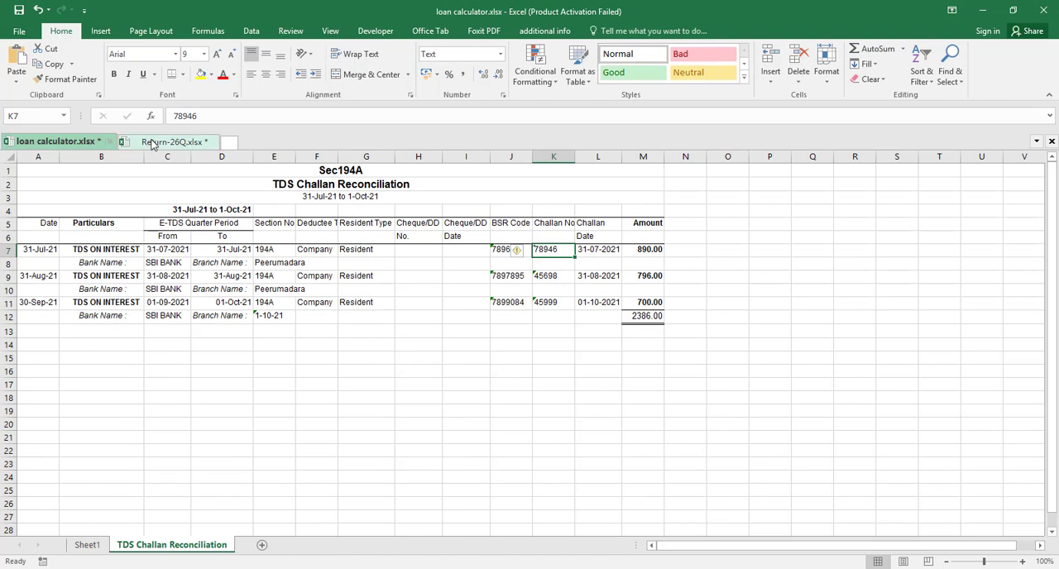
pyautogui.click(153, 143)
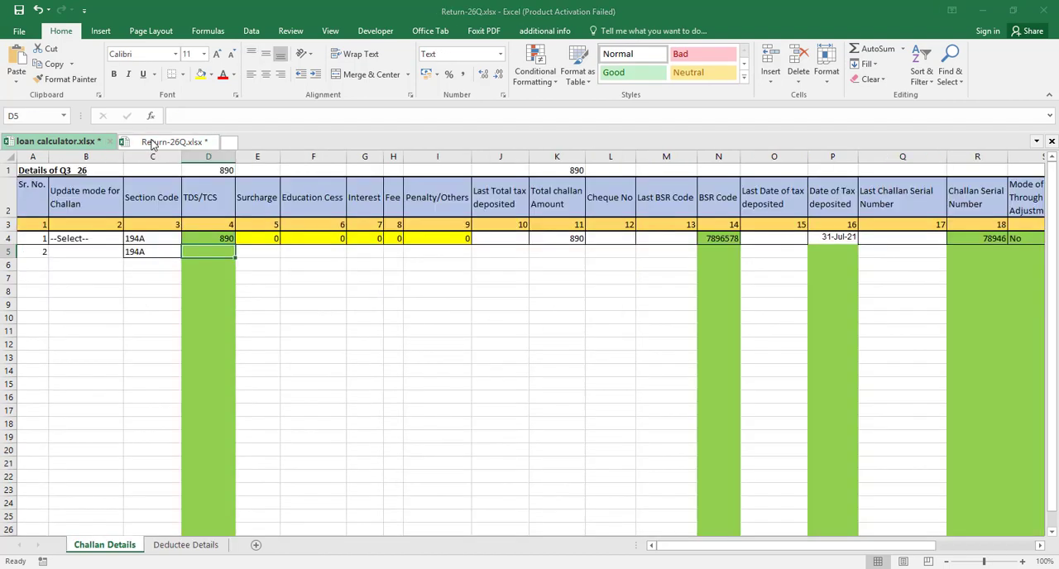
pyautogui.write('9')
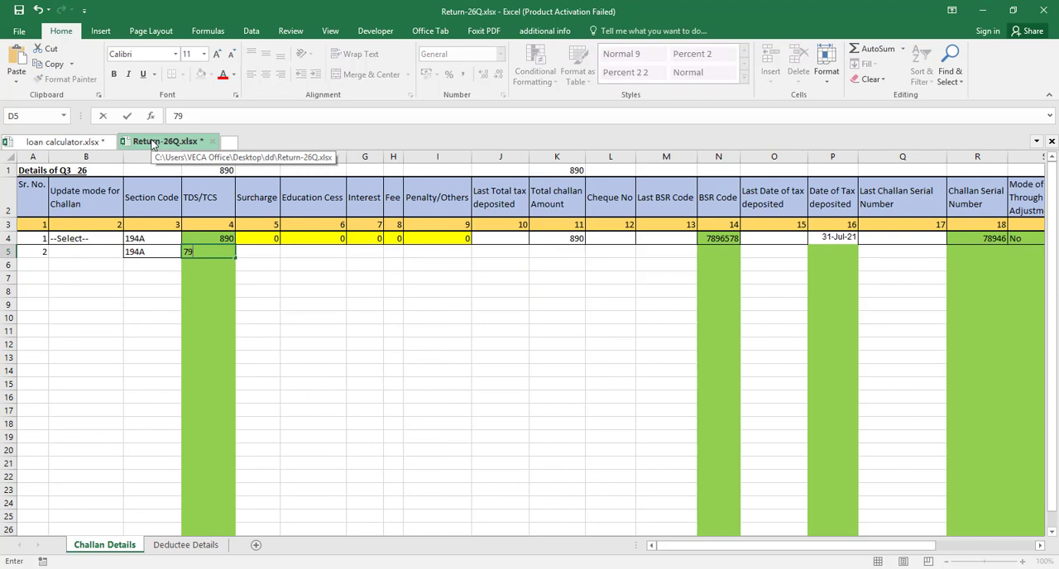
# Fill the Total challan Amount formula from cell K4 down into cell K5
pyautogui.press('Right')
pyautogui.press('Right')
pyautogui.press('Right')
pyautogui.press('Right')
pyautogui.press('Right')
pyautogui.press('Right')
pyautogui.press('Right')
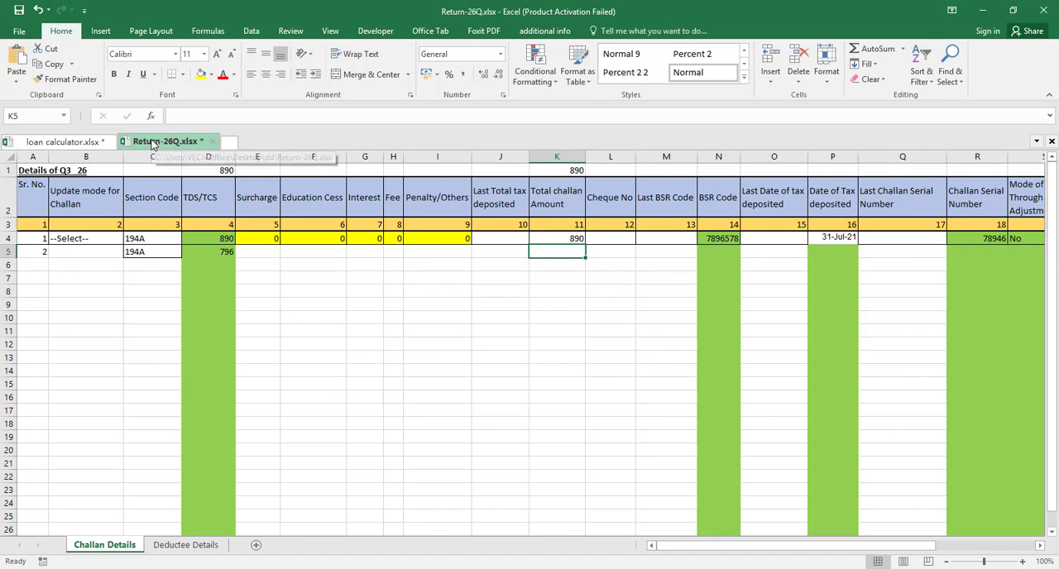
pyautogui.hotkey('ctrl', 'd')
# Copy the August challan's BSR code 7897895 from the loan calculator workbook into cell N5 of Return-26Q.xlsx
pyautogui.press('Right')
pyautogui.press('Right')
pyautogui.press('Right')
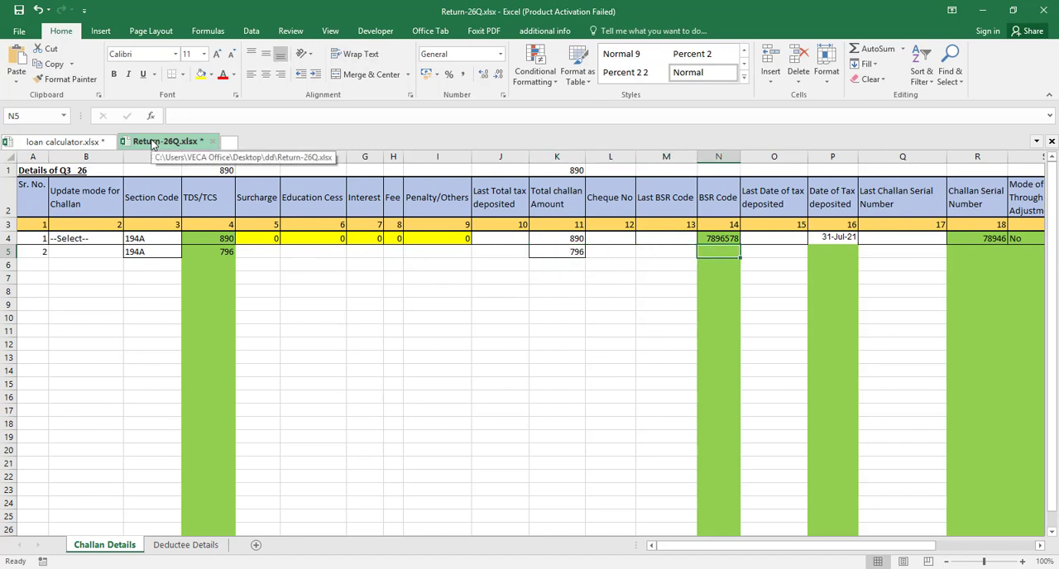
pyautogui.click(73, 143)
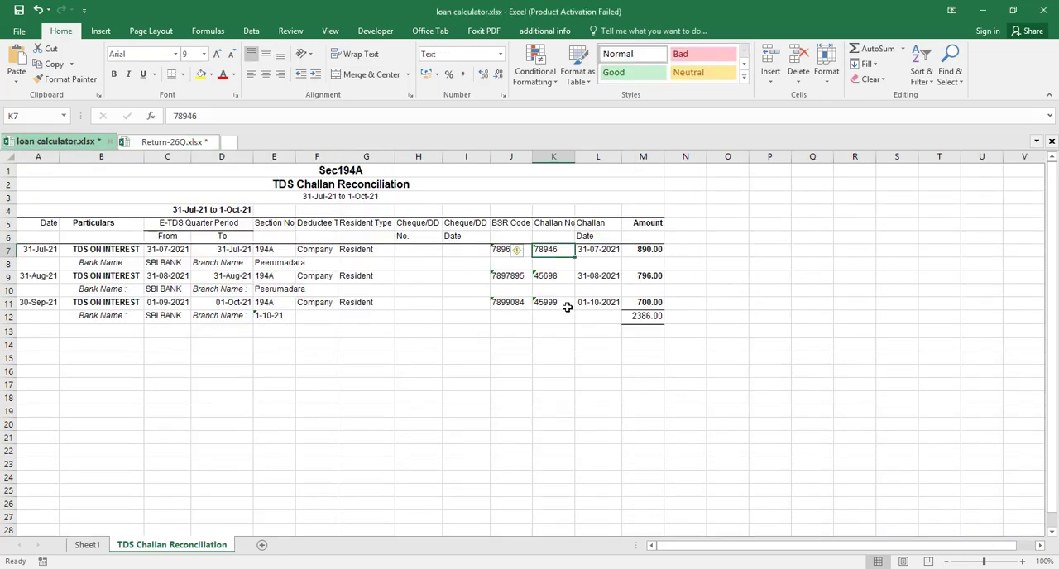
pyautogui.click(507, 276)
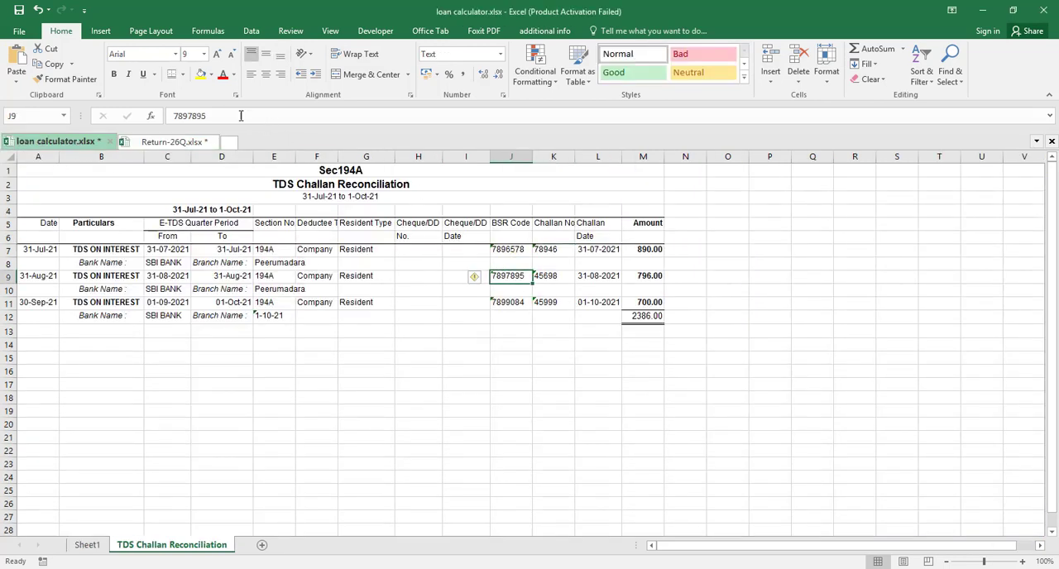
pyautogui.moveTo(219, 114); pyautogui.dragTo(165, 115)
pyautogui.hotkey('ctrl', 'c')
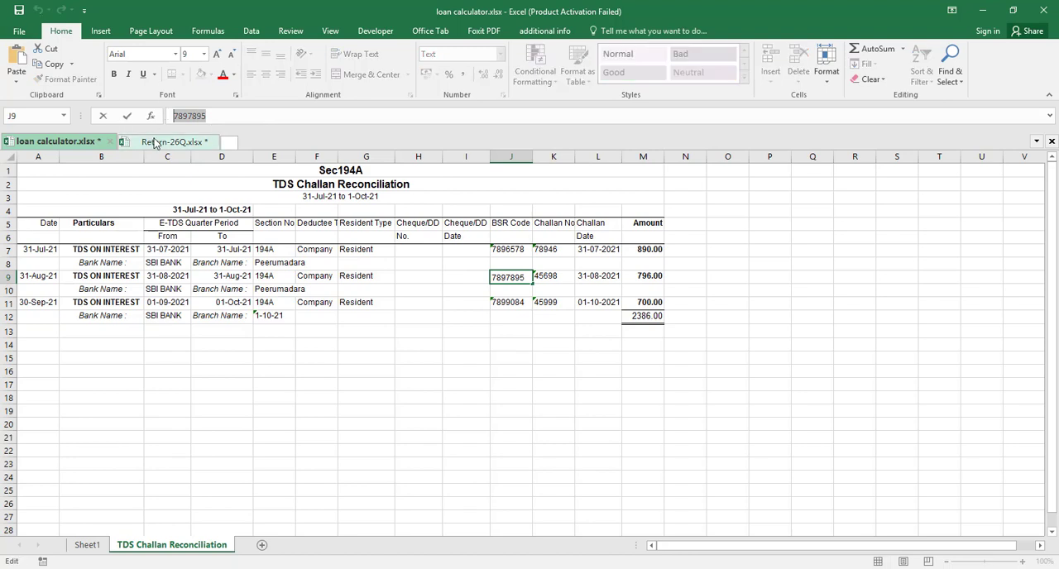
pyautogui.click(157, 142)
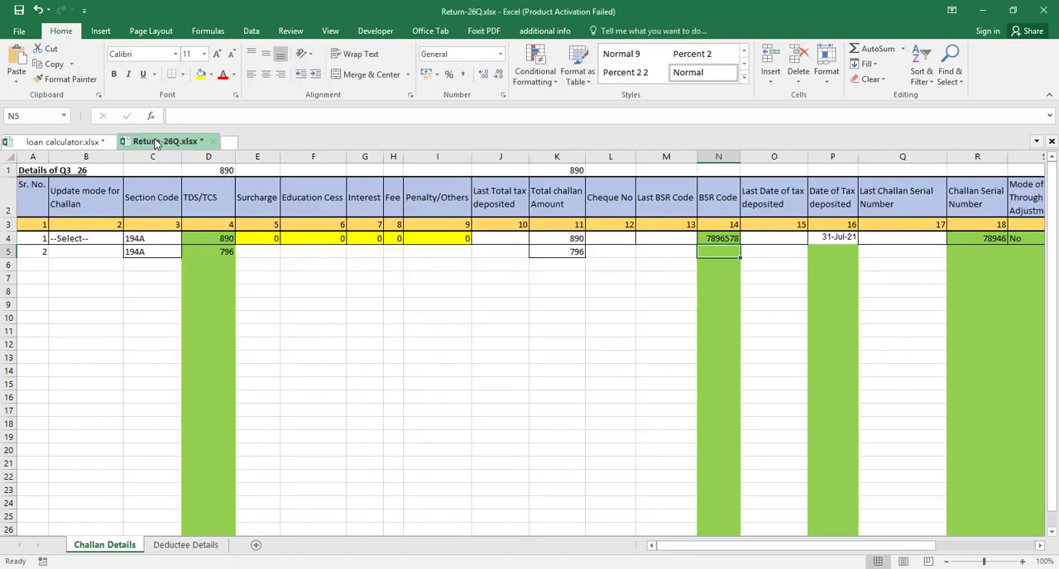
pyautogui.hotkey('ctrl', 'v')
# Copy the challan date 31-Aug-21 from the loan calculator workbook into the Date of Tax deposited cell P5 of Return-26Q.xlsx
pyautogui.press('Right')
pyautogui.press('Right')
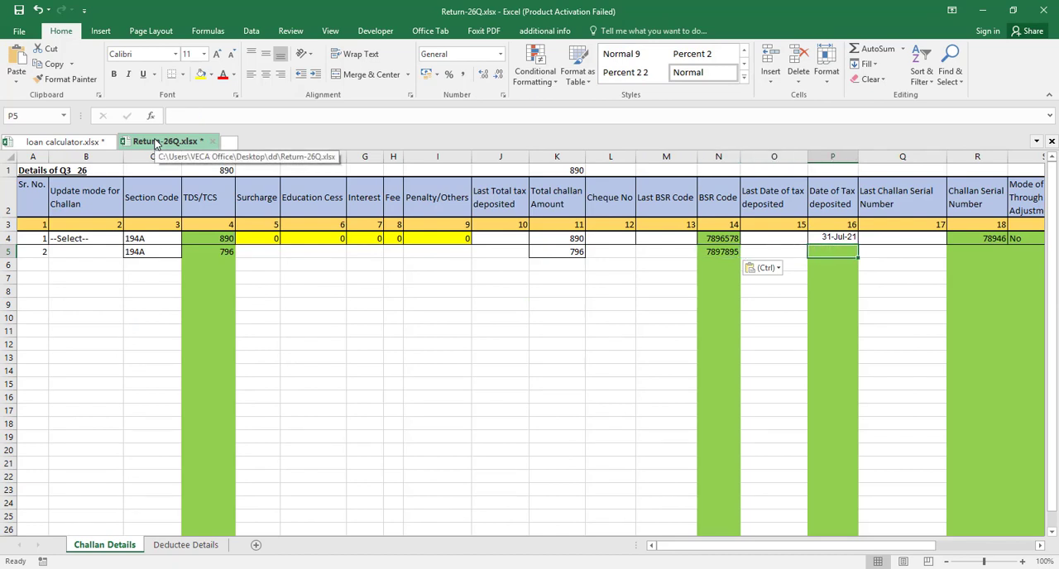
pyautogui.click(58, 144)
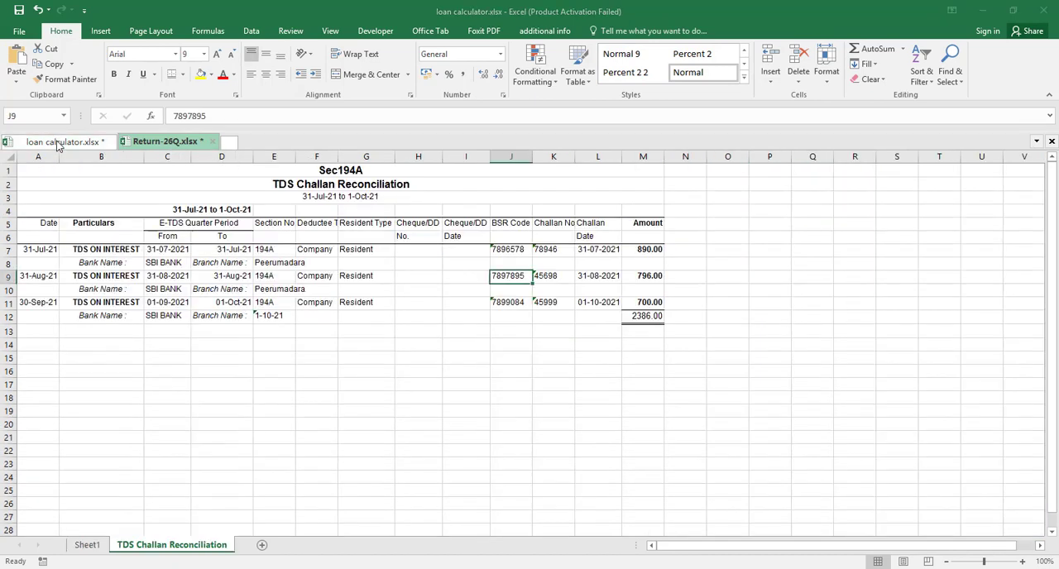
pyautogui.click(42, 278)
pyautogui.hotkey('ctrl', 'c')
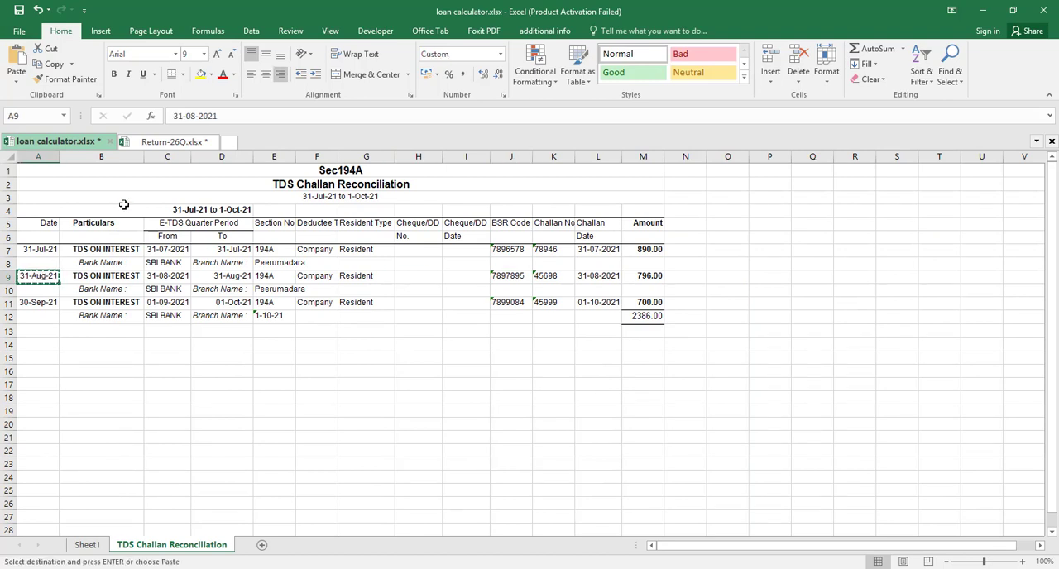
pyautogui.click(204, 143)
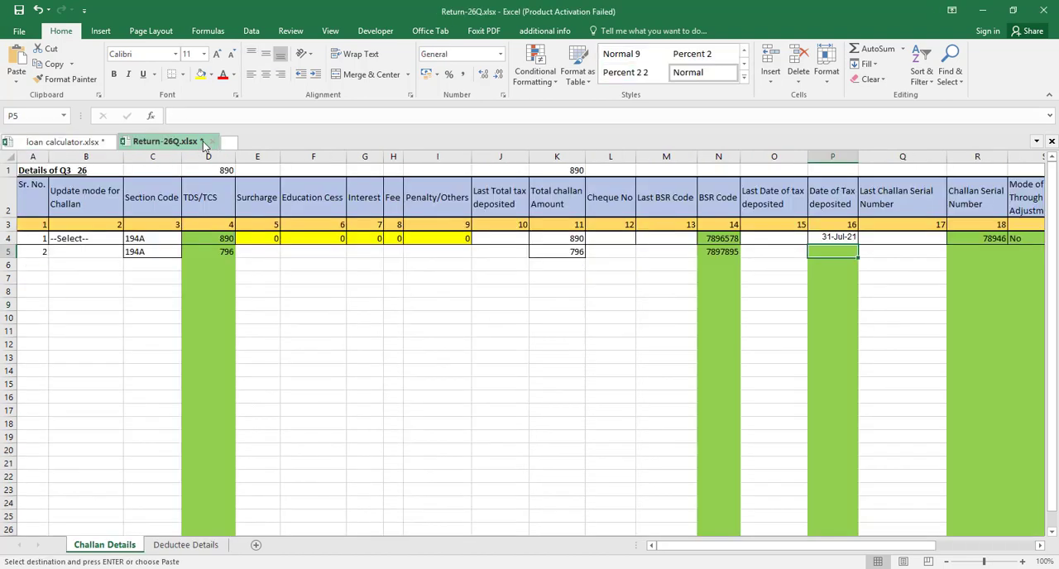
pyautogui.hotkey('ctrl', 'v')
# Copy the August challan number 45698 from the loan calculator workbook into cell R5 of Return-26Q.xlsx and convert it to a number
pyautogui.press('Tab')
pyautogui.press('Tab')
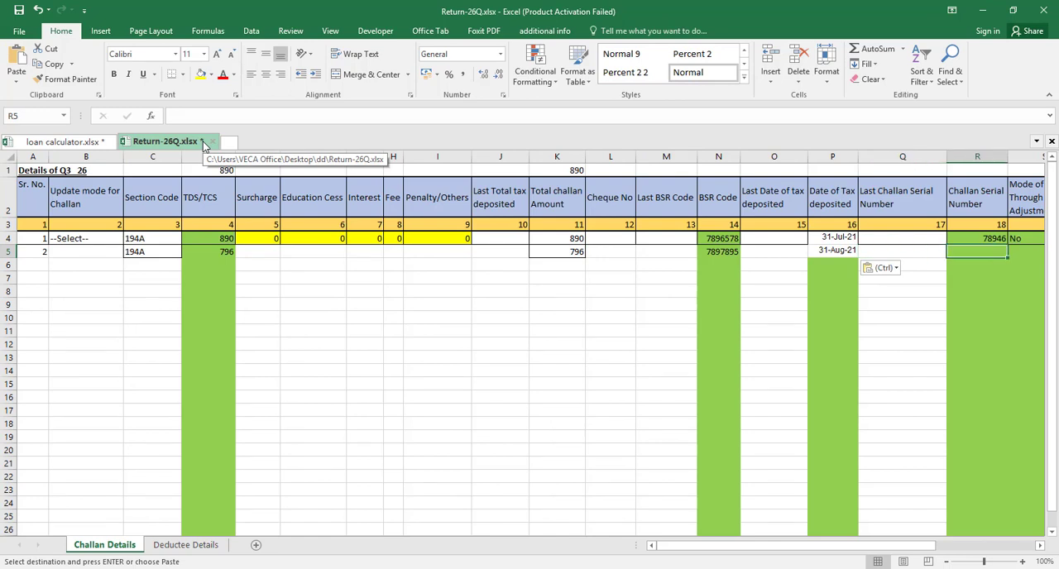
pyautogui.click(86, 144)
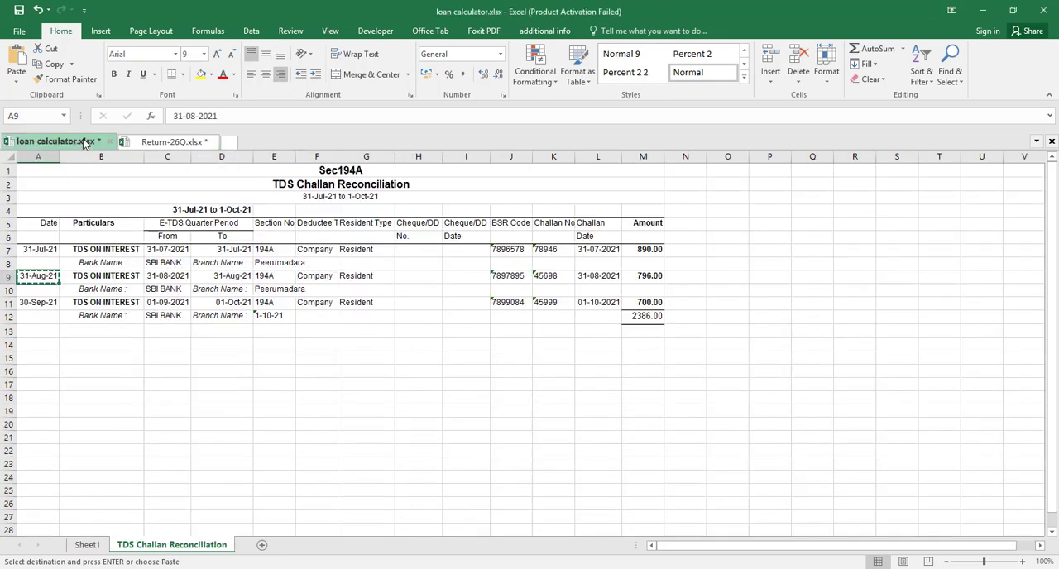
pyautogui.click(551, 276)
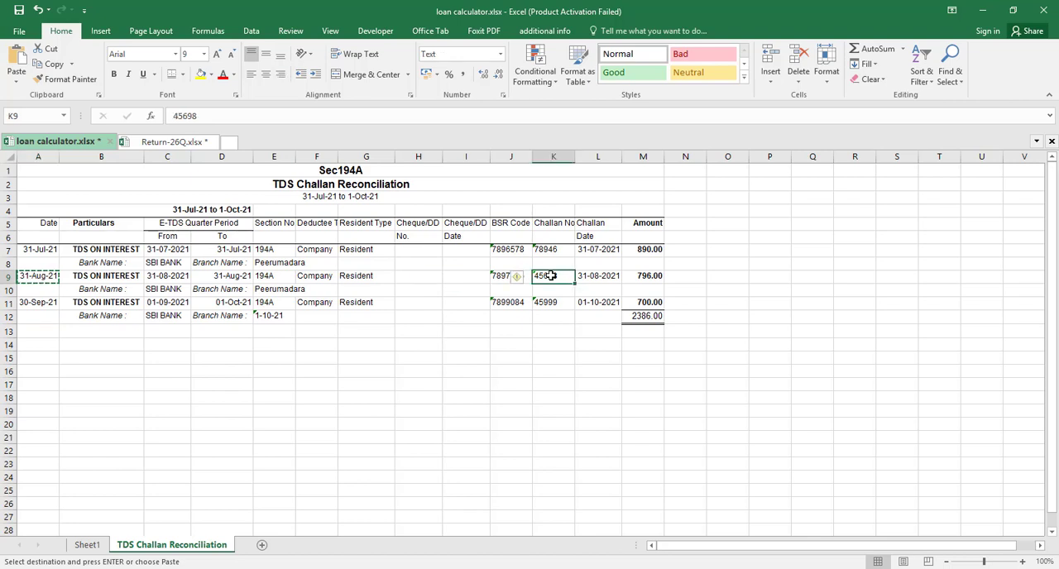
pyautogui.hotkey('ctrl', 'c')
pyautogui.click(152, 144)
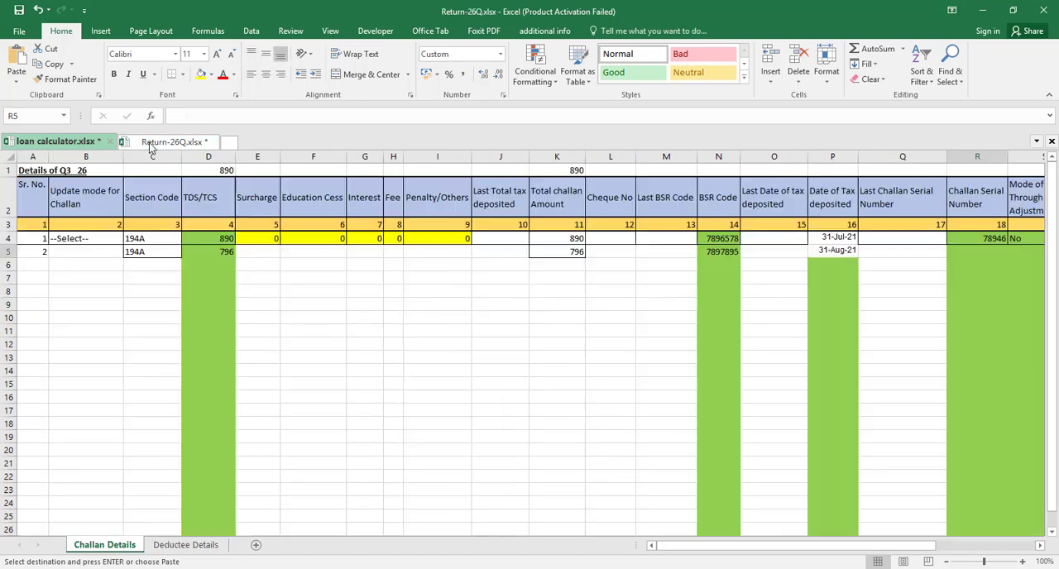
pyautogui.hotkey('ctrl', 'v')
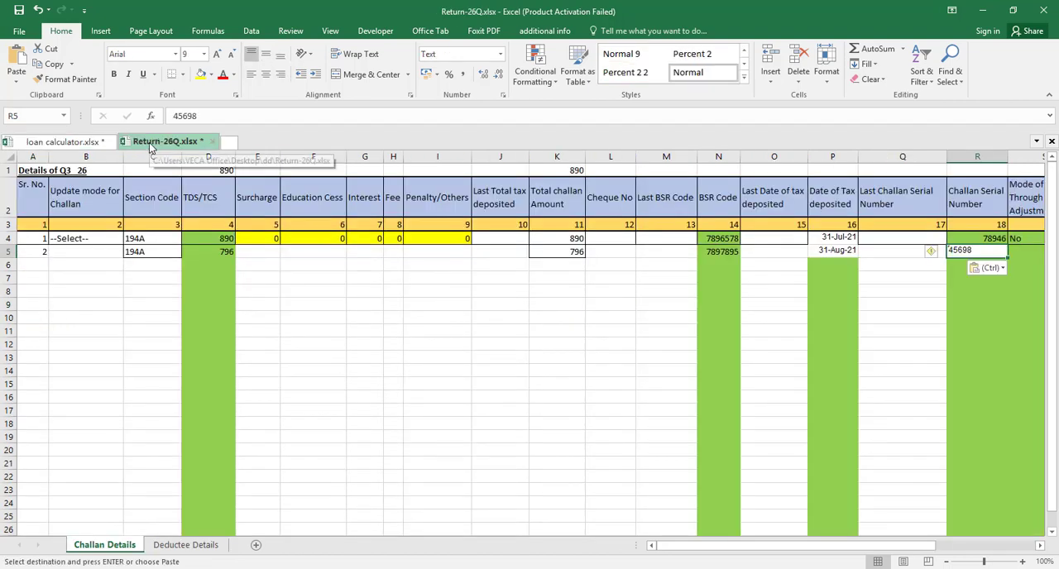
pyautogui.click(937, 251)
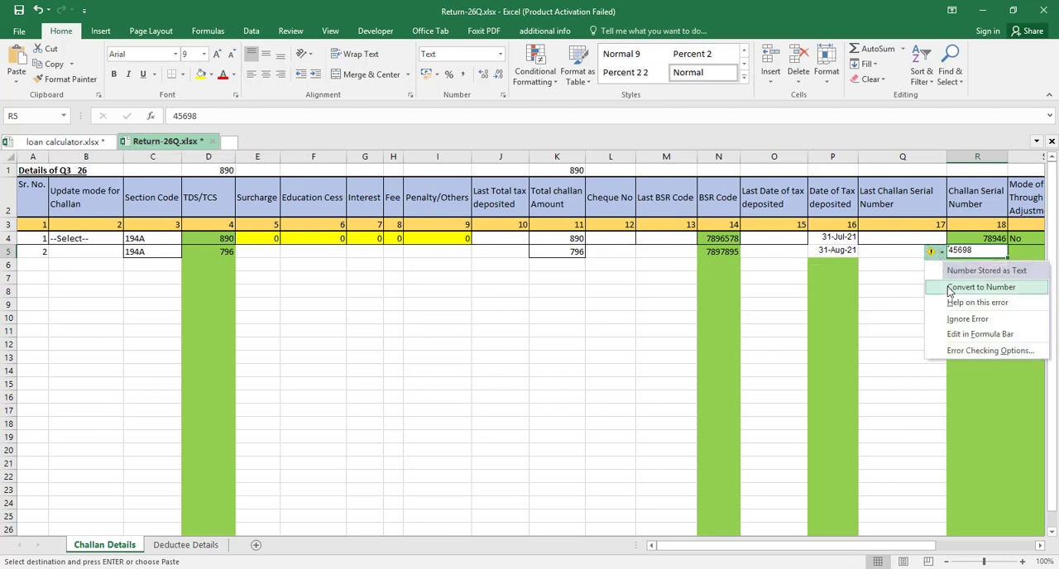
pyautogui.click(950, 290)
# Enter No as the Mode of Deposit Through Book Adjustment in cell S5
pyautogui.press('Right')
pyautogui.press('Right')
pyautogui.press('Right')
pyautogui.press('Right')
pyautogui.press('Right')
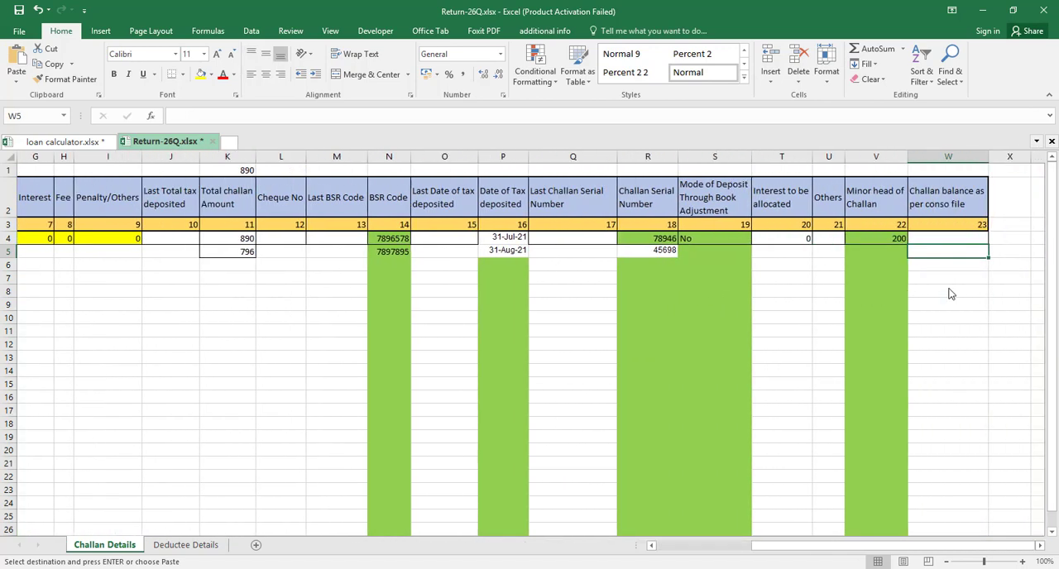
pyautogui.press('Left')
pyautogui.press('Left')
pyautogui.press('Left')
pyautogui.press('Left')
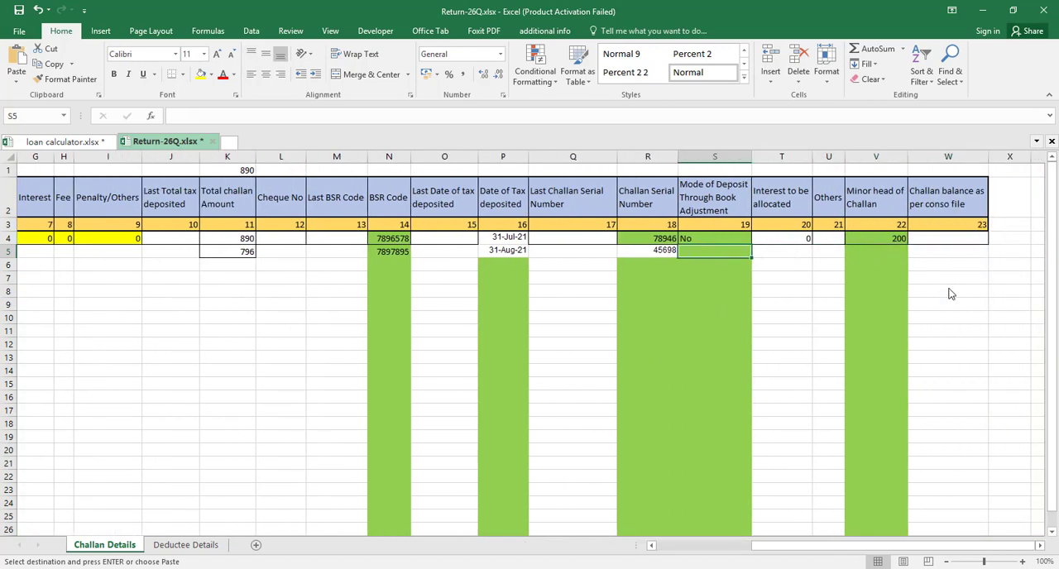
pyautogui.write('no')
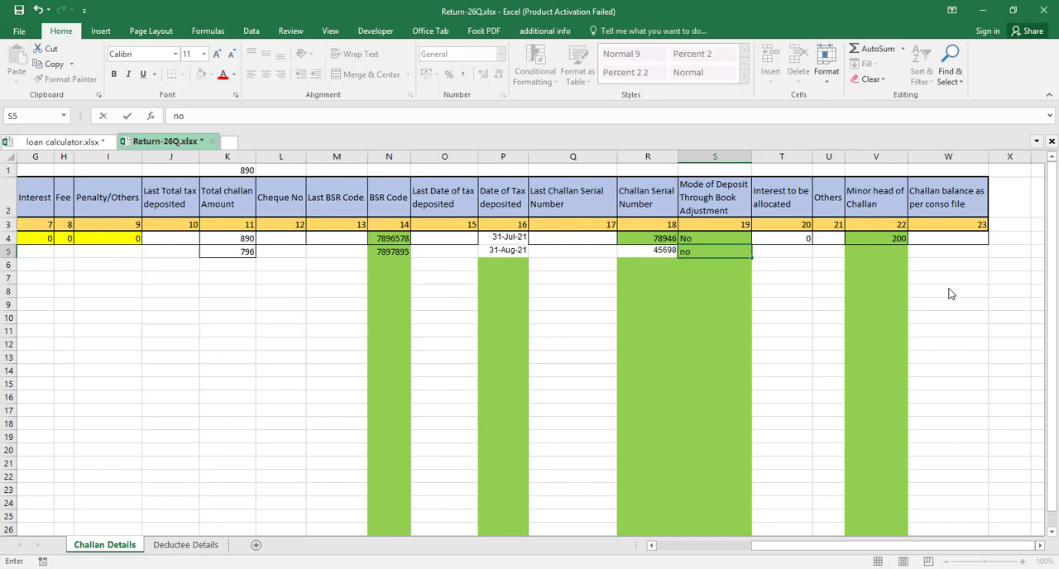
pyautogui.write('No')
# Enter 200 as the Minor head of Challan in cell V5
pyautogui.press('Right')
pyautogui.press('Right')
pyautogui.press('Right')
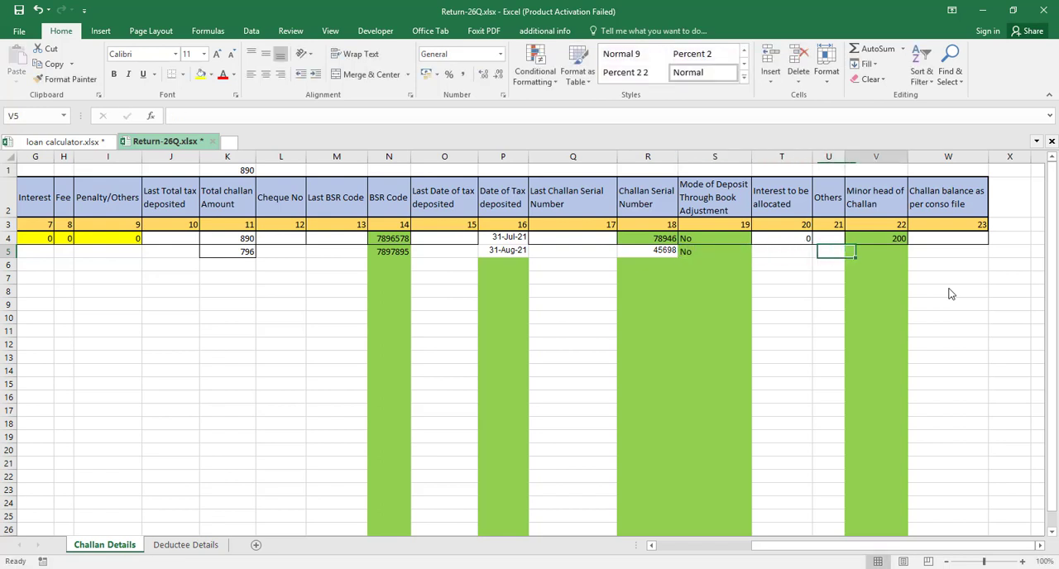
pyautogui.write('200')
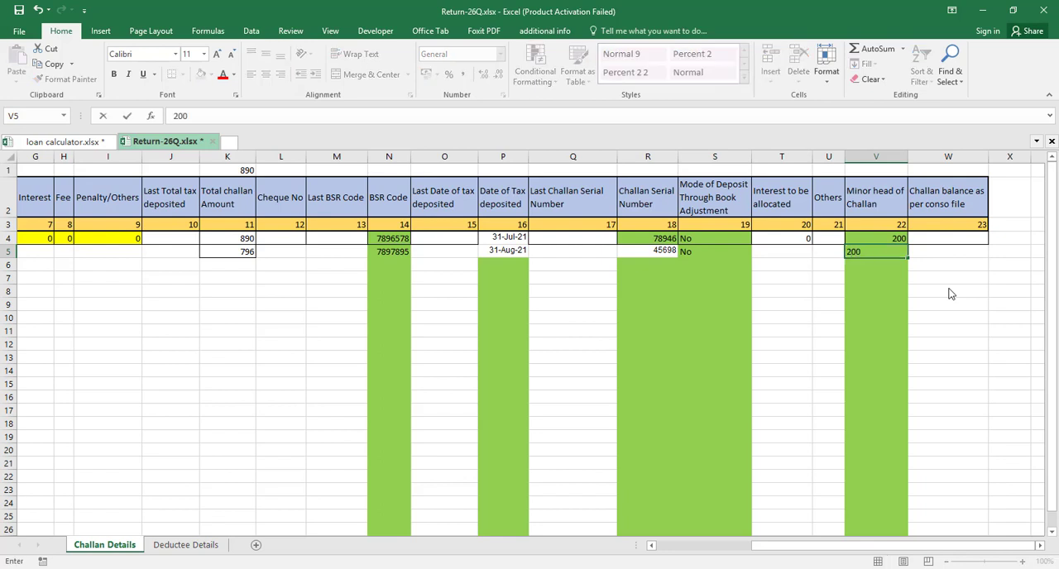
pyautogui.press('Return')
# Start the third challan row with serial number 3 in cell A6
pyautogui.press('Left')
pyautogui.press('Left')
pyautogui.press('Left')
pyautogui.press('Left')
pyautogui.press('Left')
pyautogui.press('Left')
pyautogui.press('Left')
pyautogui.press('Left')
pyautogui.press('Left')
pyautogui.press('Left')
pyautogui.press('Left')
pyautogui.press('Left')
pyautogui.press('Left')
pyautogui.press('Left')
pyautogui.press('Left')
pyautogui.press('Left')
pyautogui.press('Left')
pyautogui.press('Left')
pyautogui.press('Left')
pyautogui.press('Left')
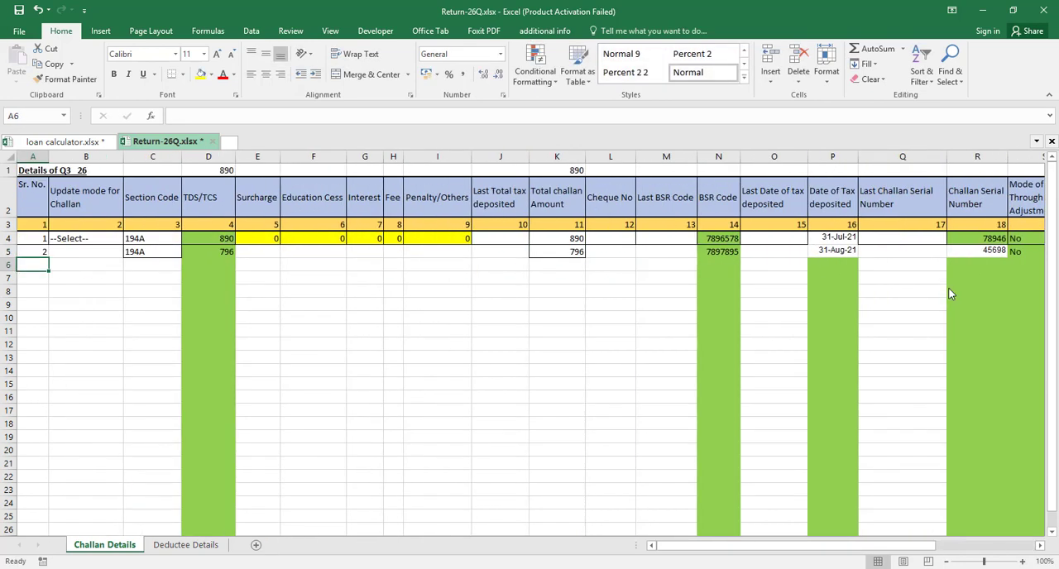
pyautogui.press('Up')
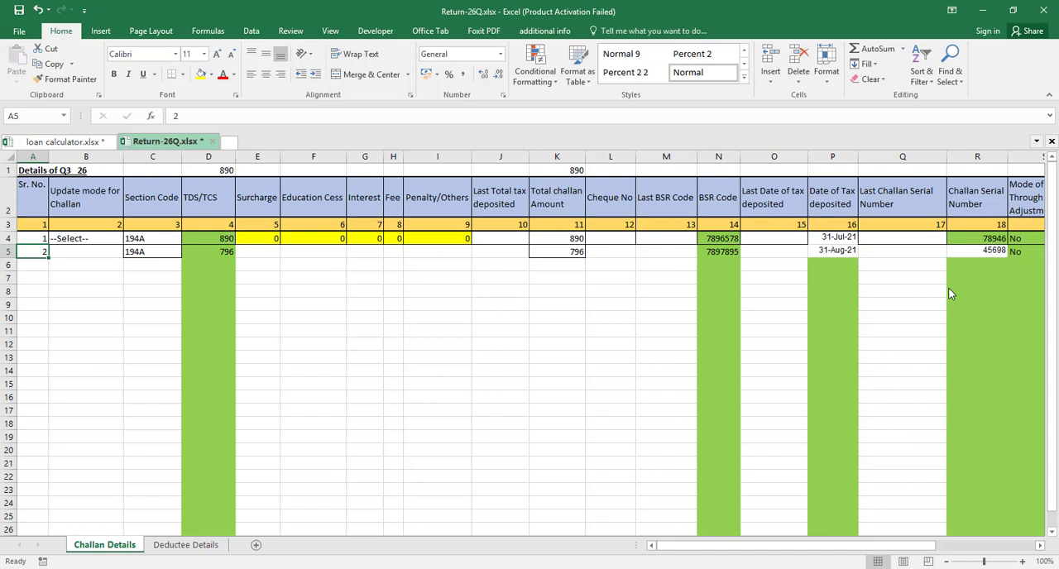
pyautogui.press('Down')
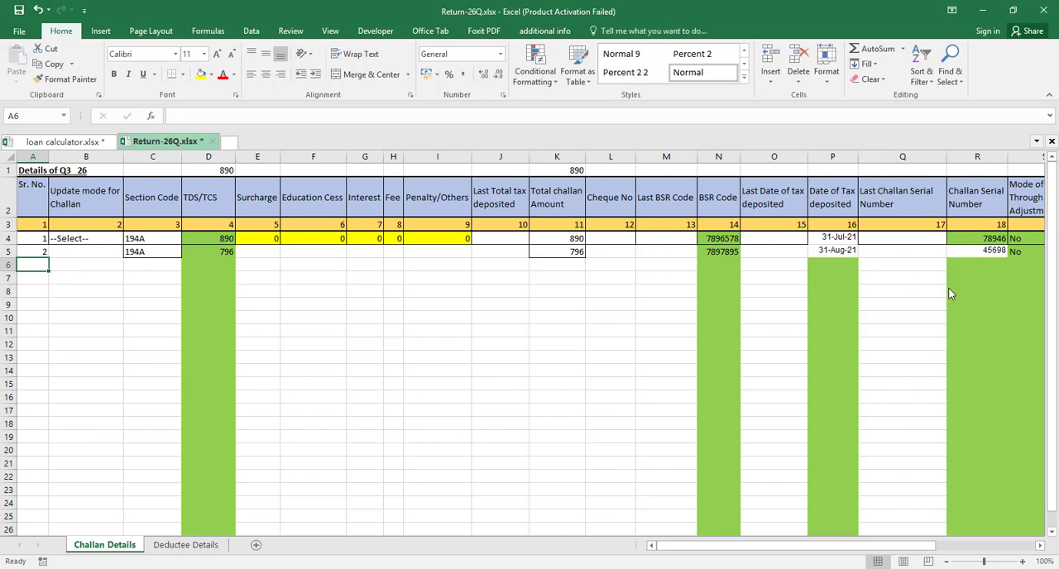
pyautogui.write('3')
# Enter section code 194A for the third challan in cell C6
pyautogui.press('Tab')
pyautogui.press('Tab')
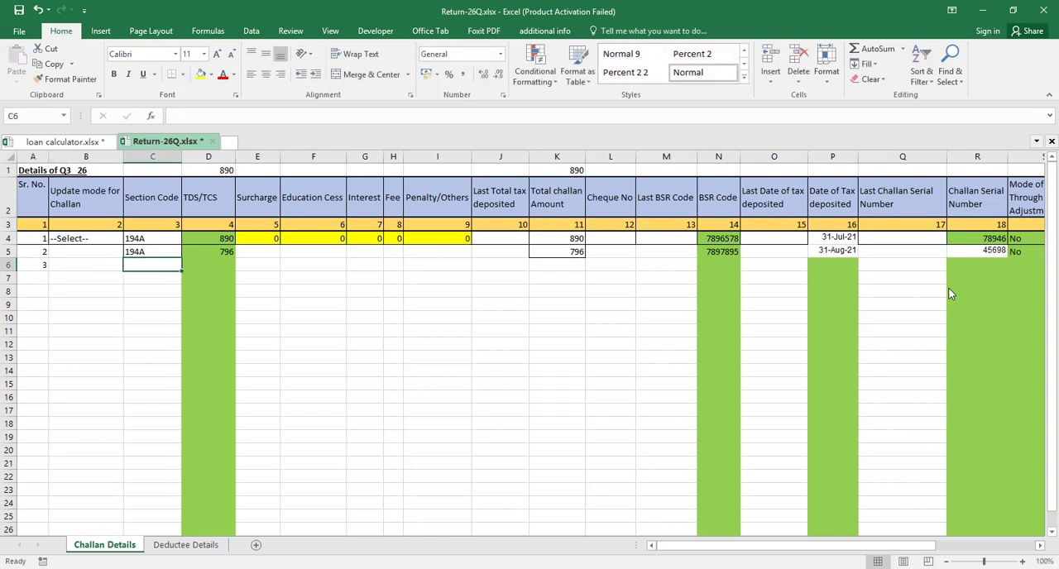
pyautogui.hotkey('shift', 'Tab')
pyautogui.hotkey('shift', 'Tab')
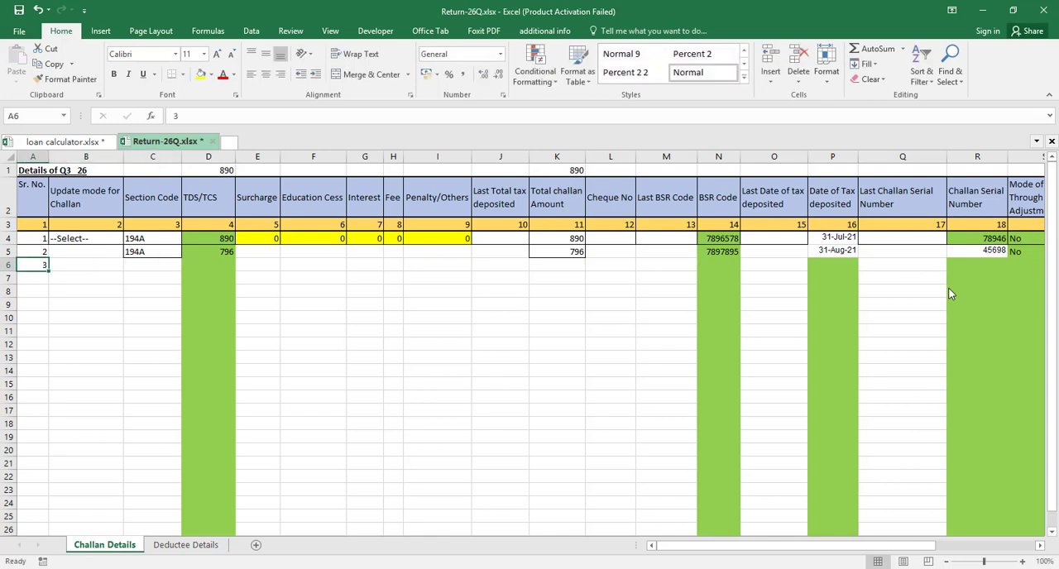
pyautogui.press('Tab')
pyautogui.press('Tab')
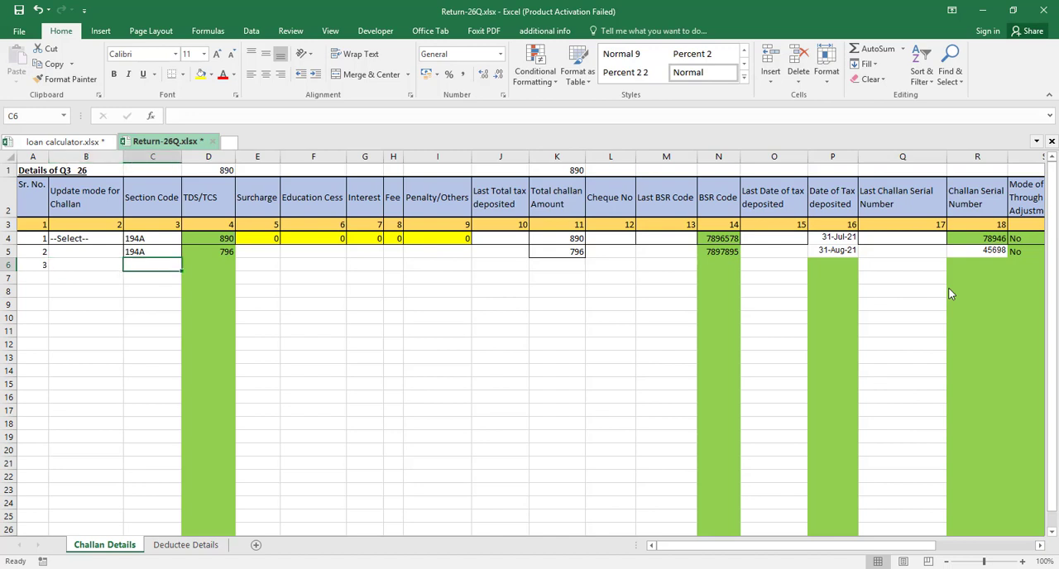
pyautogui.write('194A')
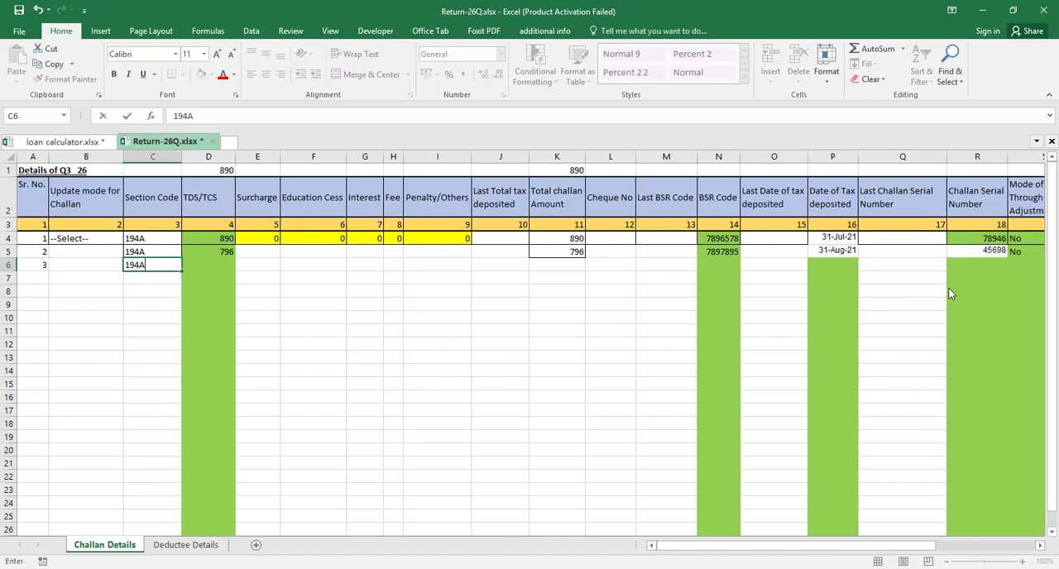
pyautogui.press('Tab')
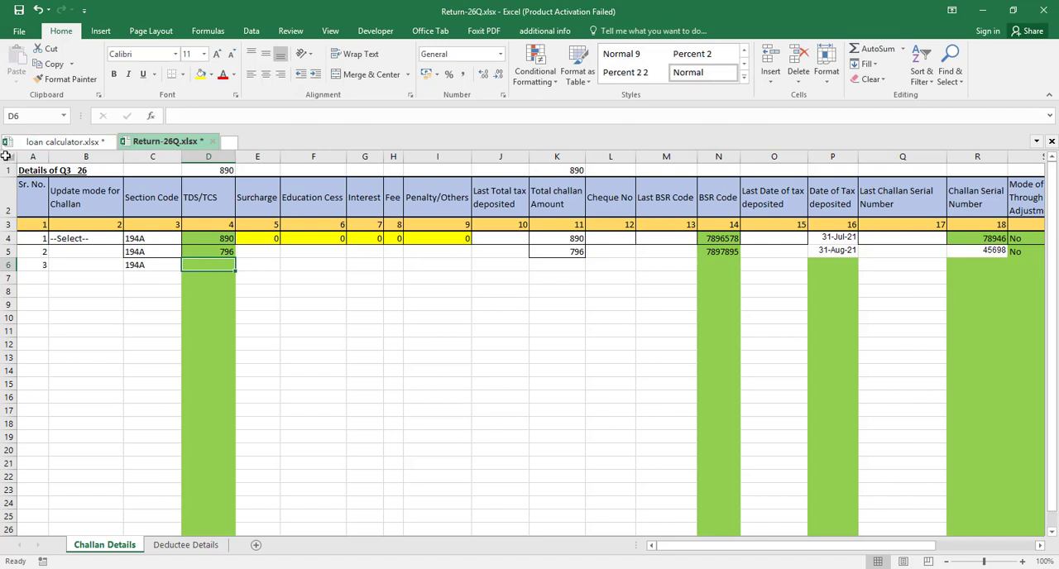
# Look up the September challan amount in the loan calculator workbook and enter 700 as TDS/TCS in cell D6 of Return-26Q.xlsx
pyautogui.click(55, 143)
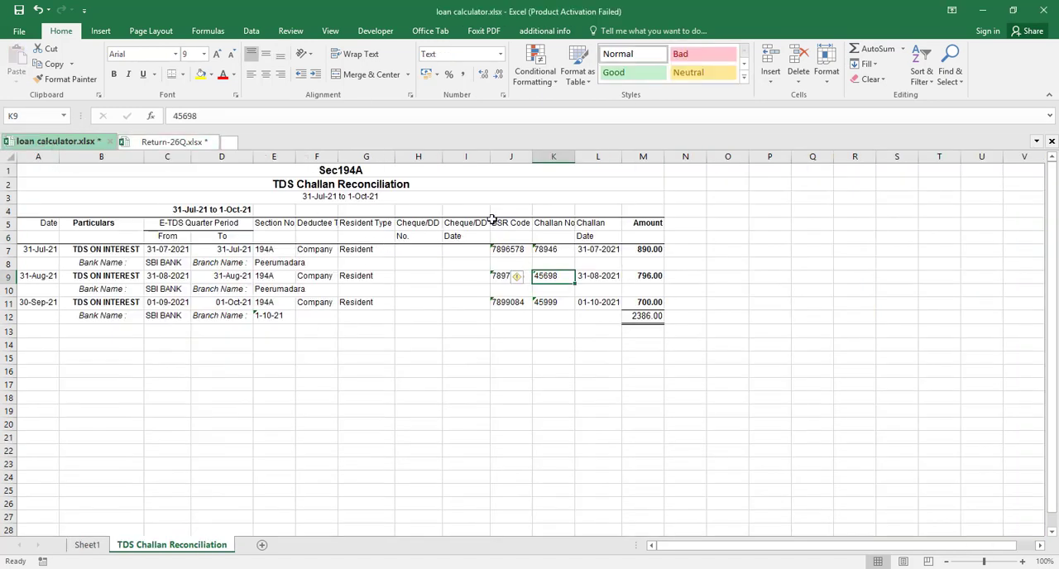
pyautogui.click(182, 143)
pyautogui.write('700')
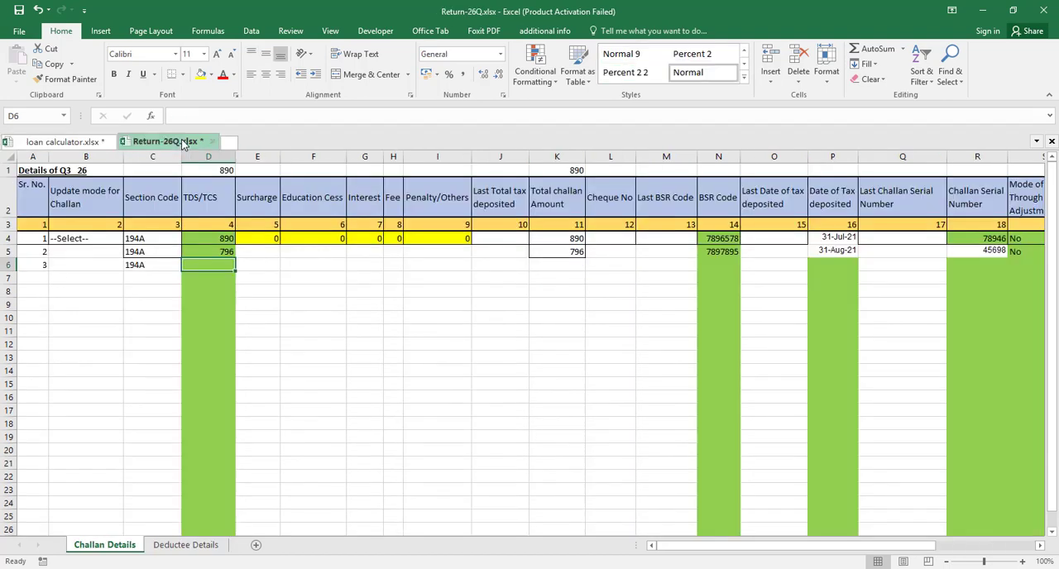
# Fill the Total challan Amount formula from cell K5 down into cell K6
pyautogui.press('Tab')
pyautogui.press('Tab')
pyautogui.press('Tab')
pyautogui.press('Tab')
pyautogui.press('Tab')
pyautogui.press('Tab')
pyautogui.press('Tab')
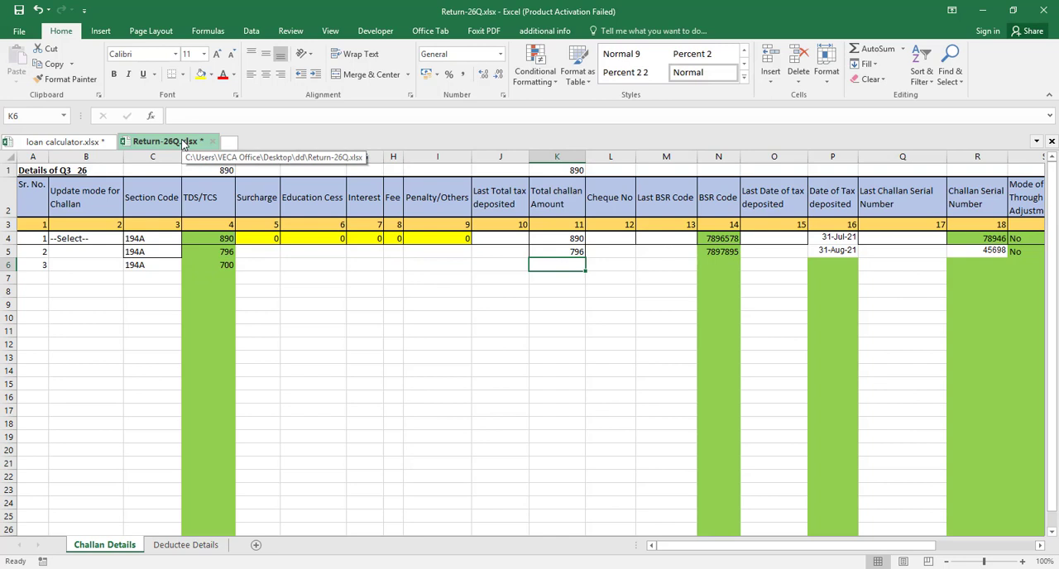
pyautogui.hotkey('ctrl', 'd')
# Copy the September challan's BSR code 7899084 from the loan calculator workbook into cell N6 of Return-26Q.xlsx
pyautogui.press('Tab')
pyautogui.press('Tab')
pyautogui.press('Tab')
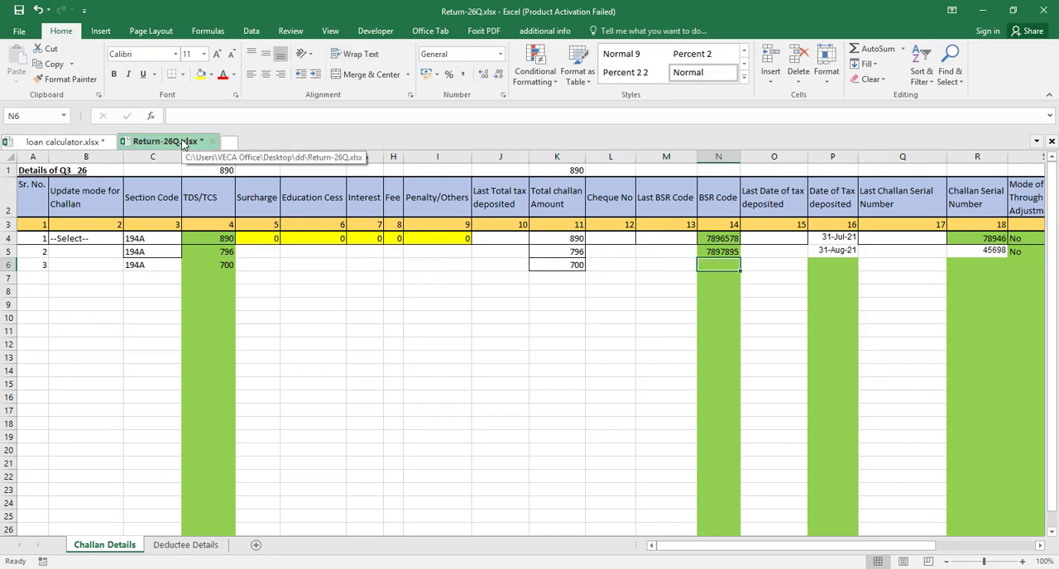
pyautogui.click(56, 143)
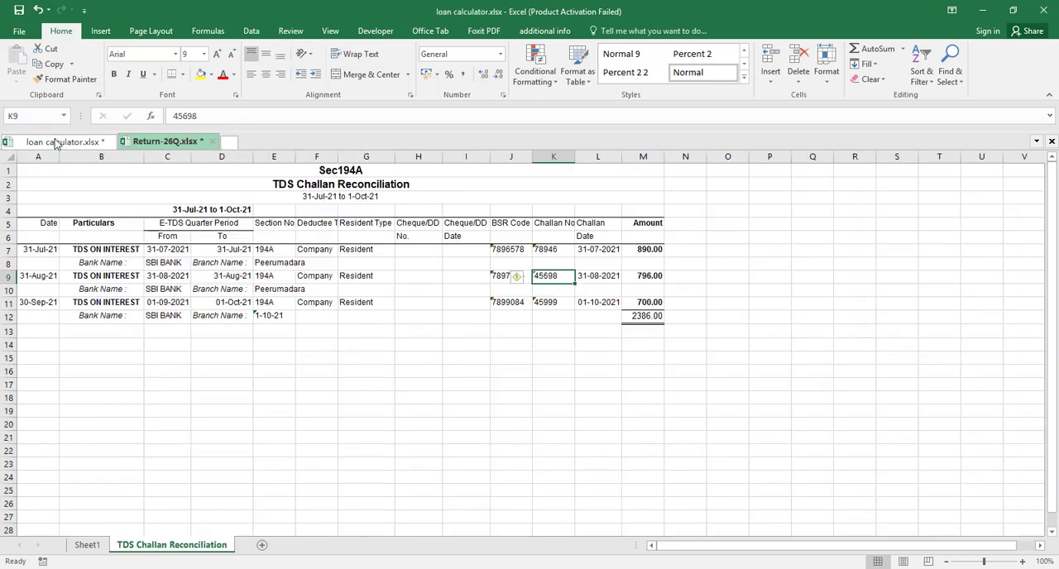
pyautogui.click(512, 305)
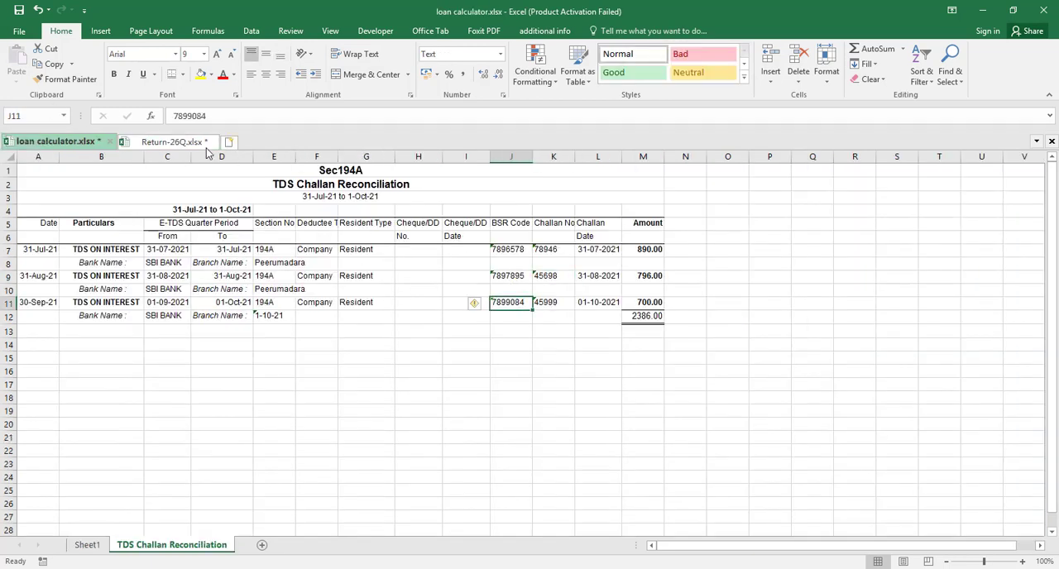
pyautogui.moveTo(208, 116); pyautogui.dragTo(169, 115)
pyautogui.hotkey('ctrl', 'c')
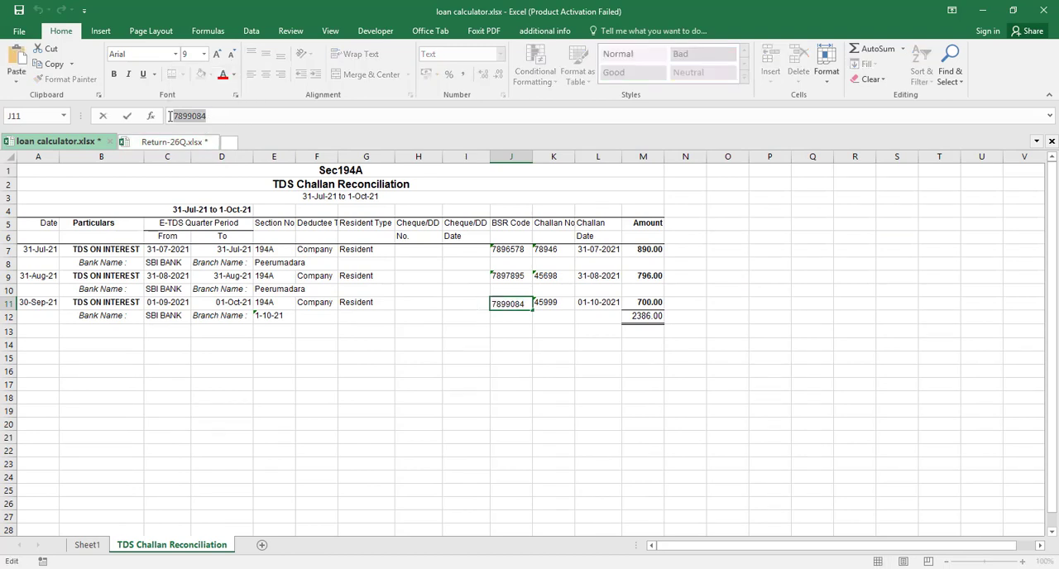
pyautogui.click(176, 142)
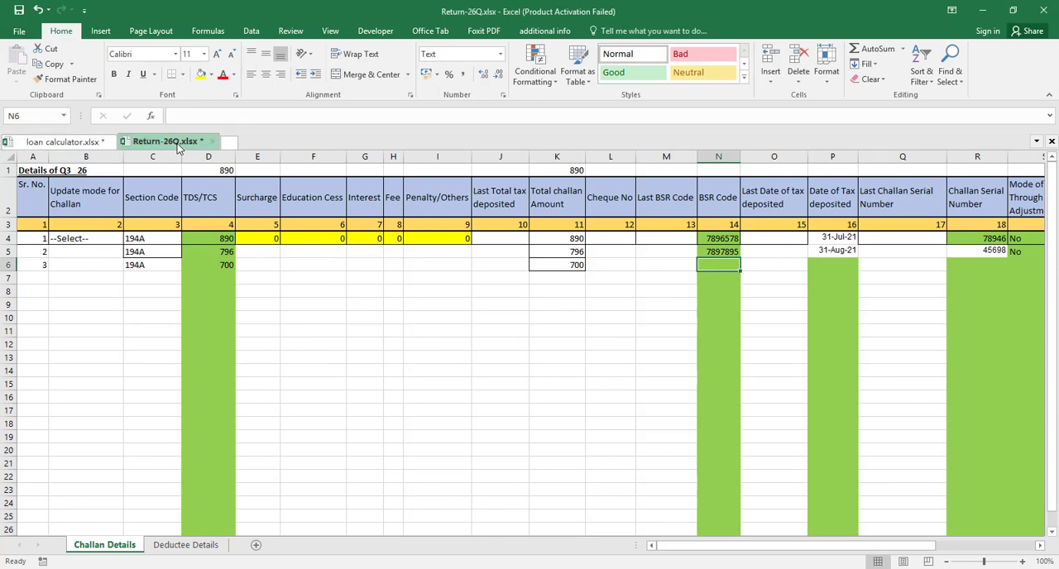
pyautogui.hotkey('ctrl', 'v')
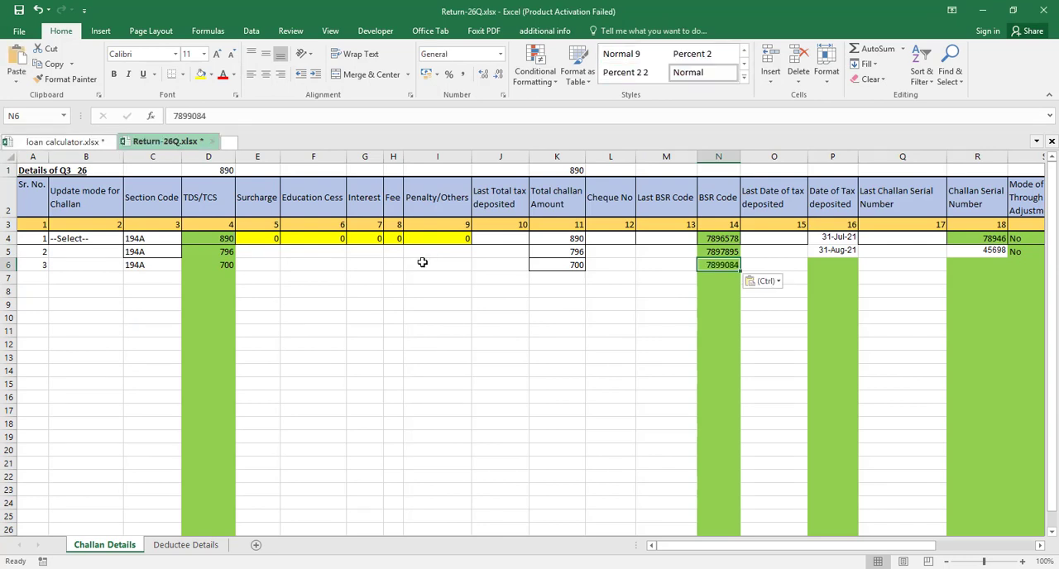
# Enter 30-9-21 as the third challan's Date of Tax deposited in cell P6
pyautogui.press('Right')
pyautogui.press('Right')
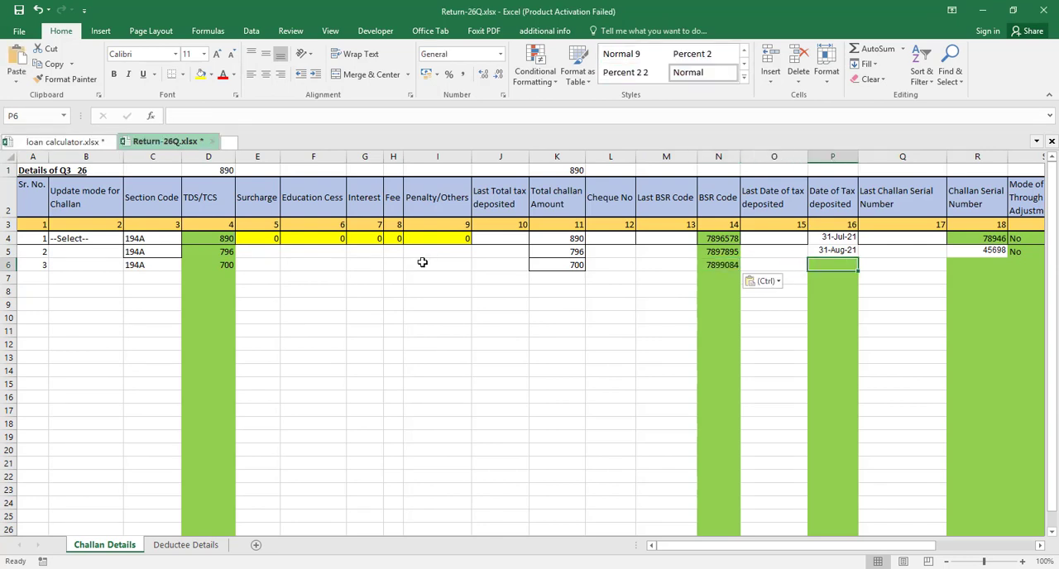
pyautogui.write('30')
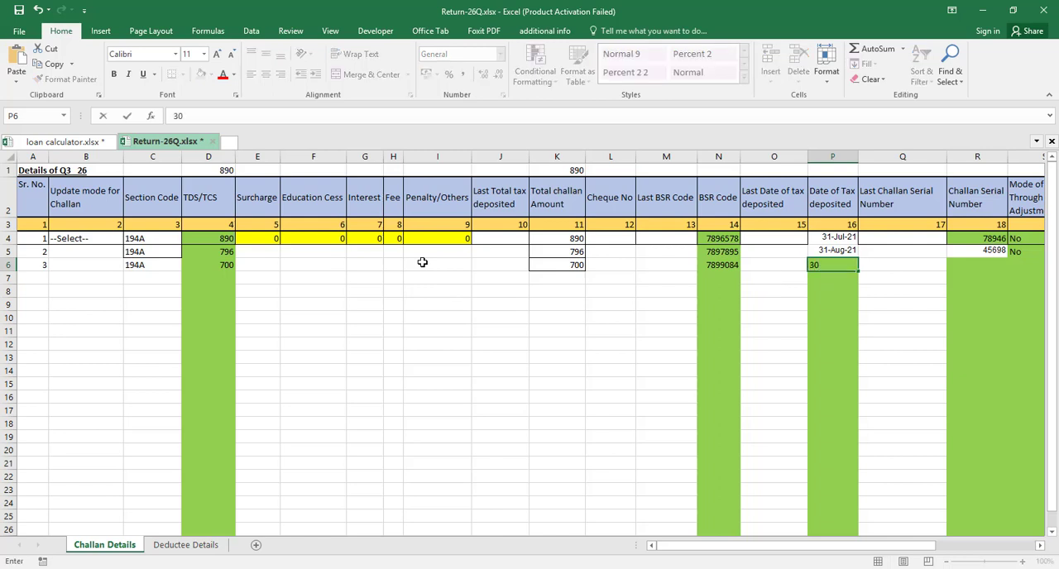
pyautogui.write('-9-21')
pyautogui.press('Tab')
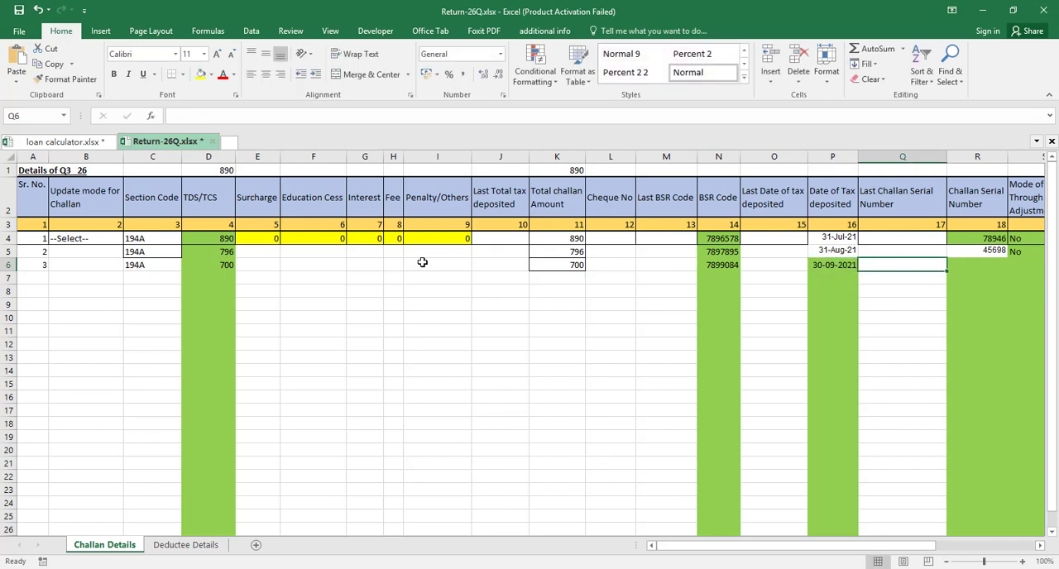
# Apply the date formatting of cell P5 to cell P6 with Format Painter
pyautogui.press('Left')
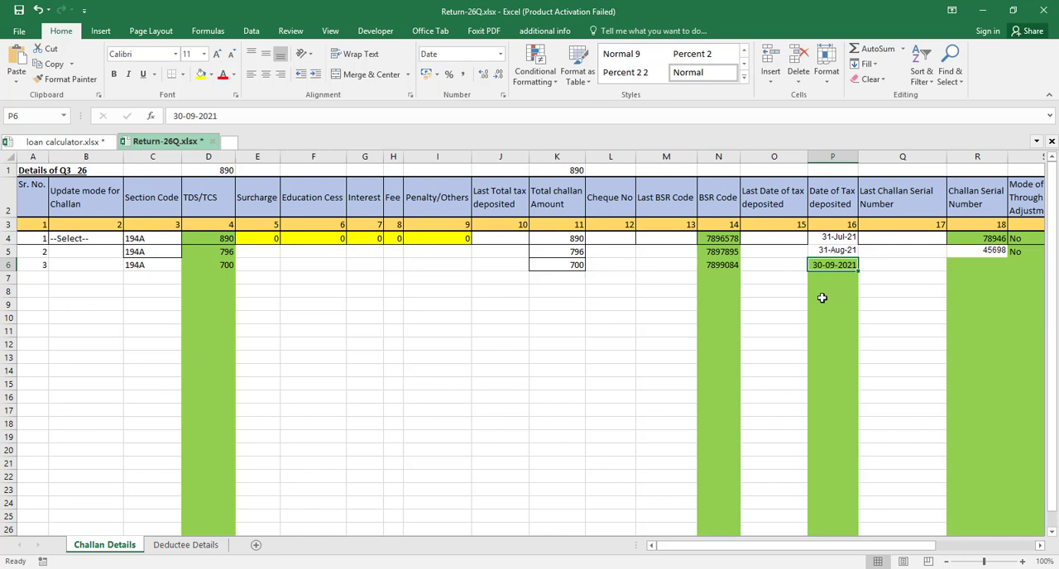
pyautogui.click(836, 250)
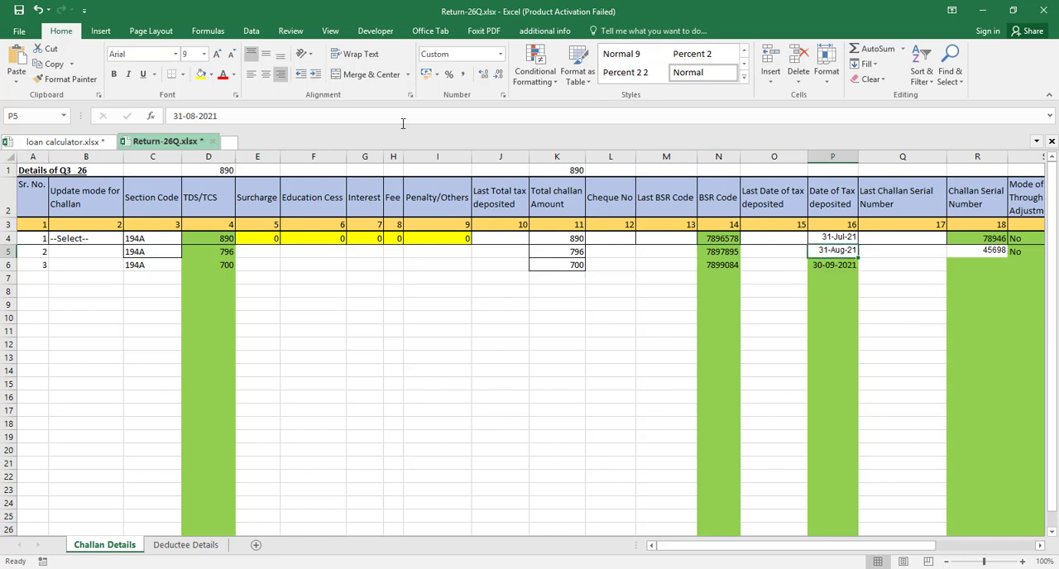
pyautogui.click(68, 78)
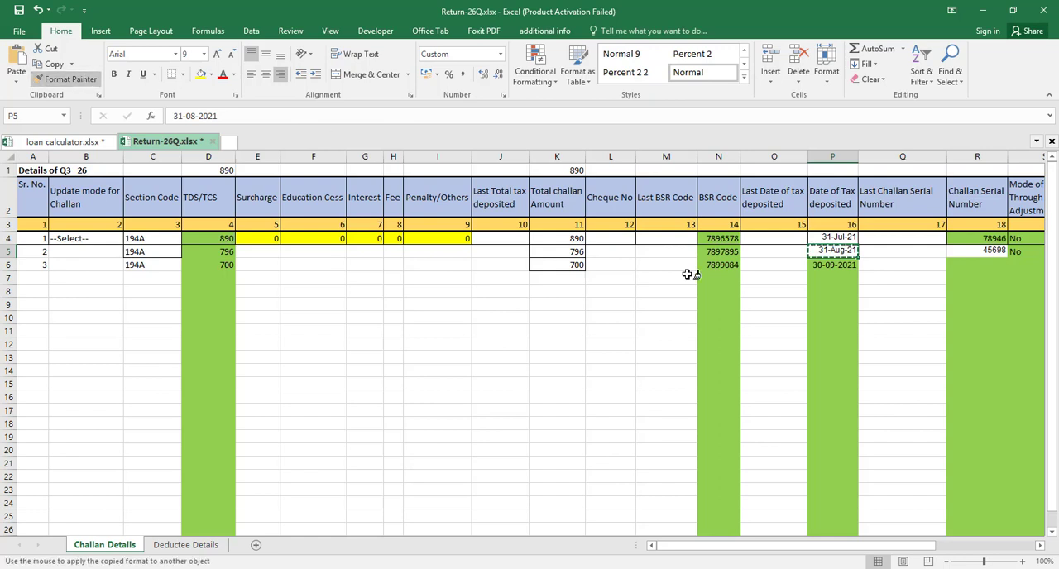
pyautogui.click(827, 265)
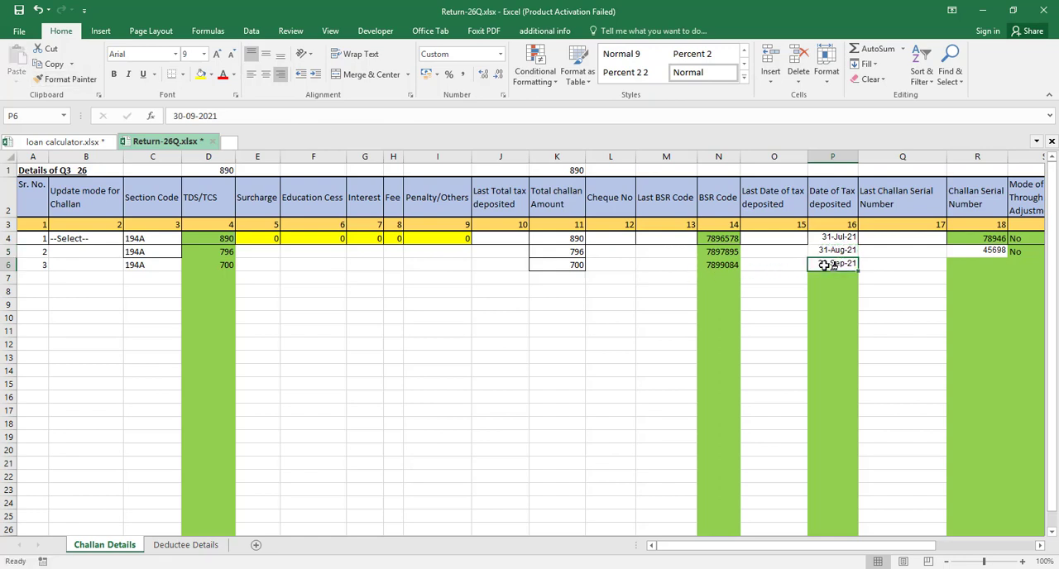
# Copy the September challan number 45999 from the loan calculator workbook into cell R6 of Return-26Q.xlsx and convert it to a number
pyautogui.press('Right')
pyautogui.press('Right')
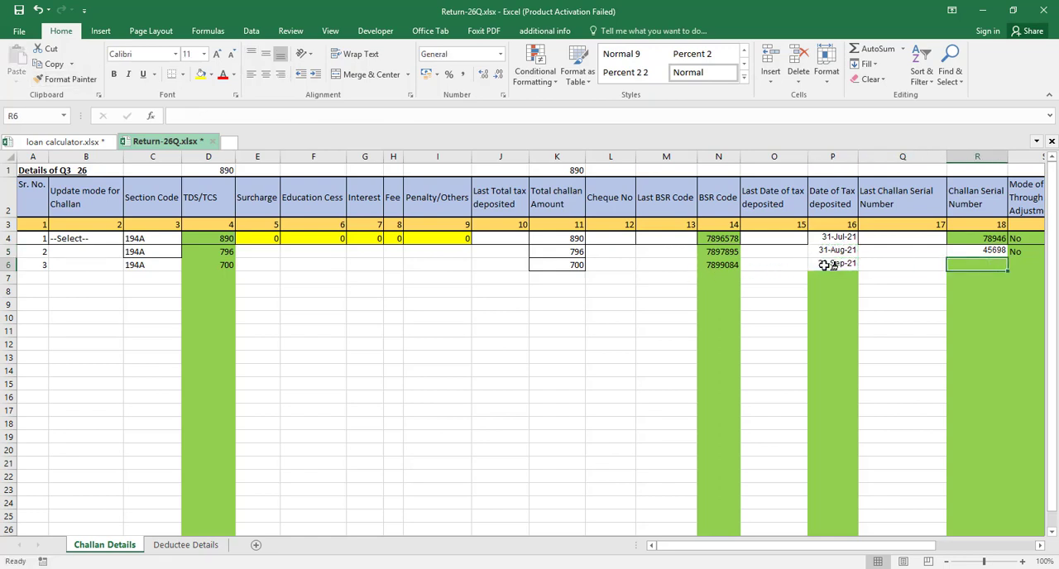
pyautogui.click(87, 147)
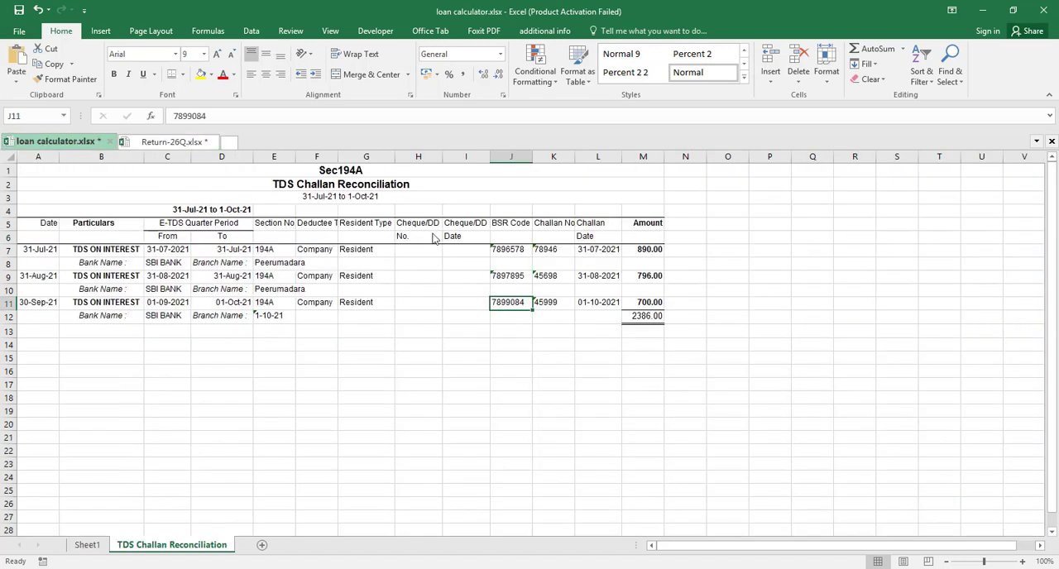
pyautogui.click(545, 302)
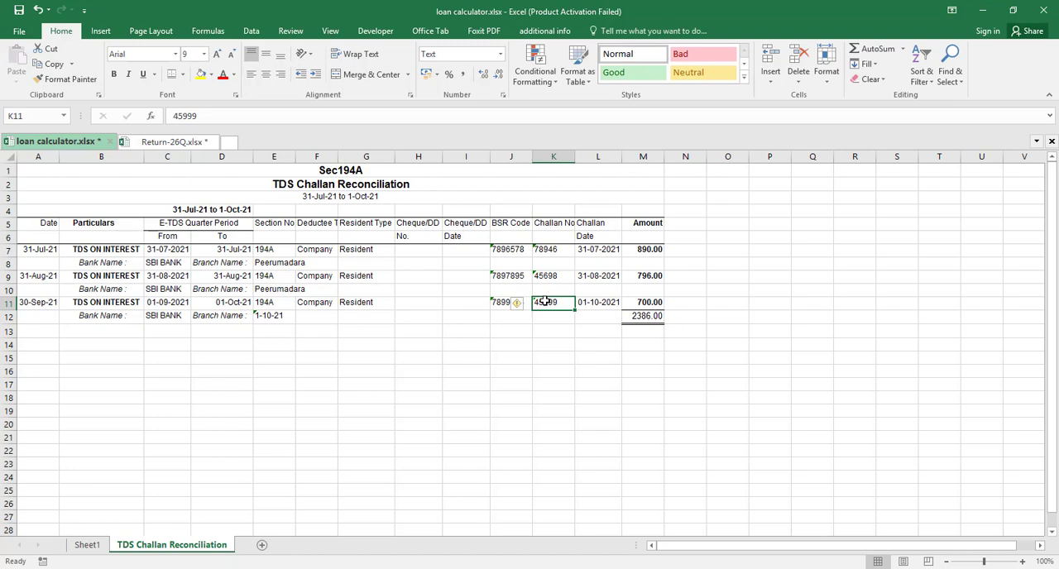
pyautogui.hotkey('ctrl', 'c')
pyautogui.click(193, 145)
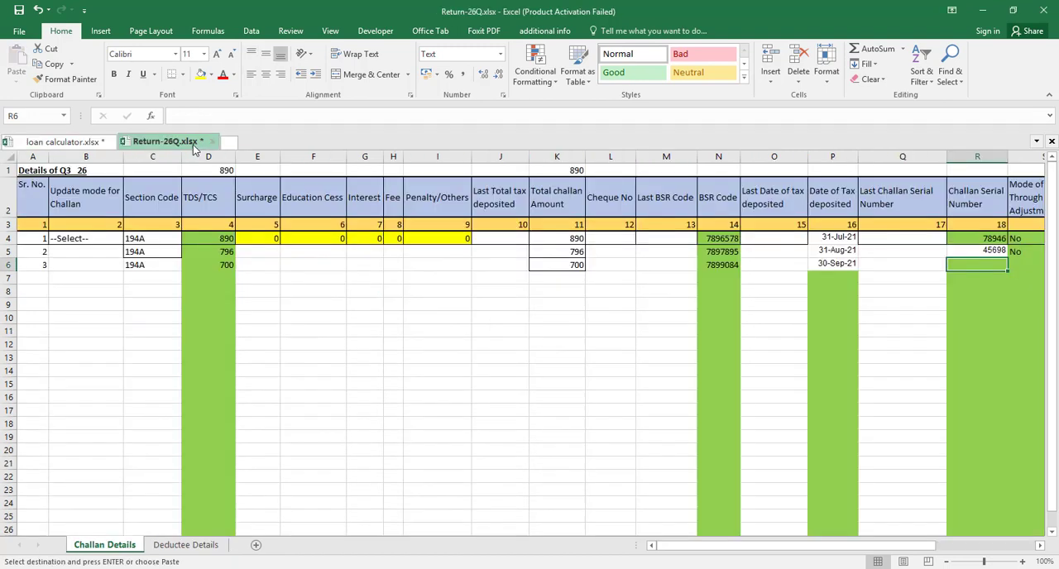
pyautogui.hotkey('ctrl', 'v')
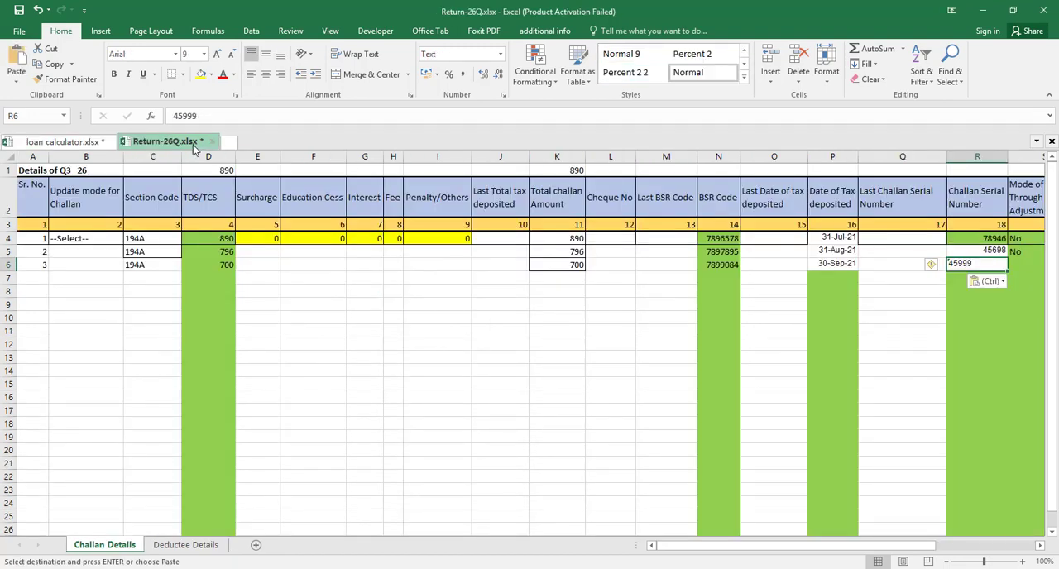
pyautogui.click(931, 266)
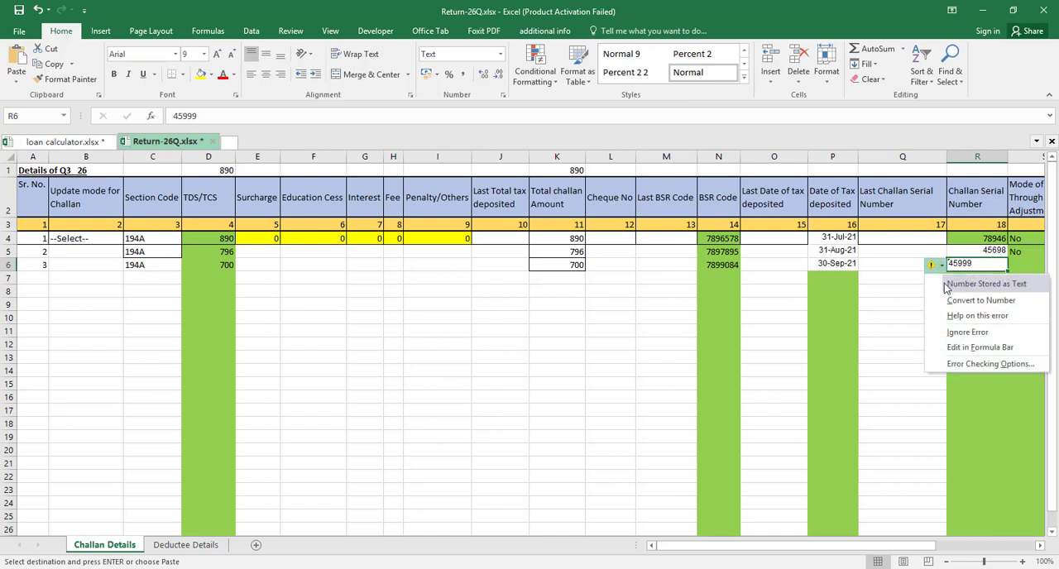
pyautogui.click(953, 303)
# Enter No as the third challan's Mode of Deposit Through Book Adjustment in cell S6
pyautogui.press('Tab')
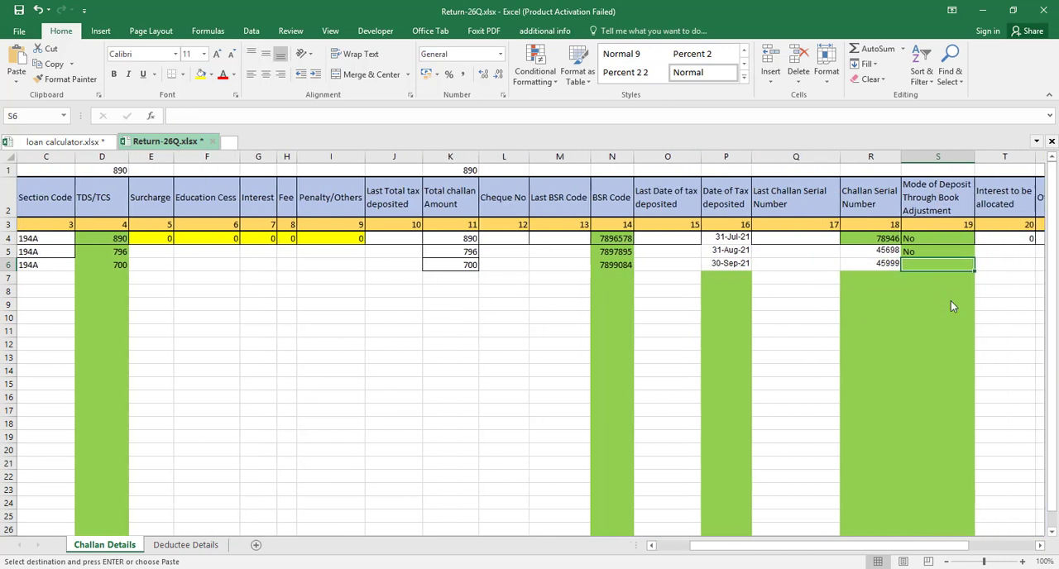
pyautogui.write('nO')
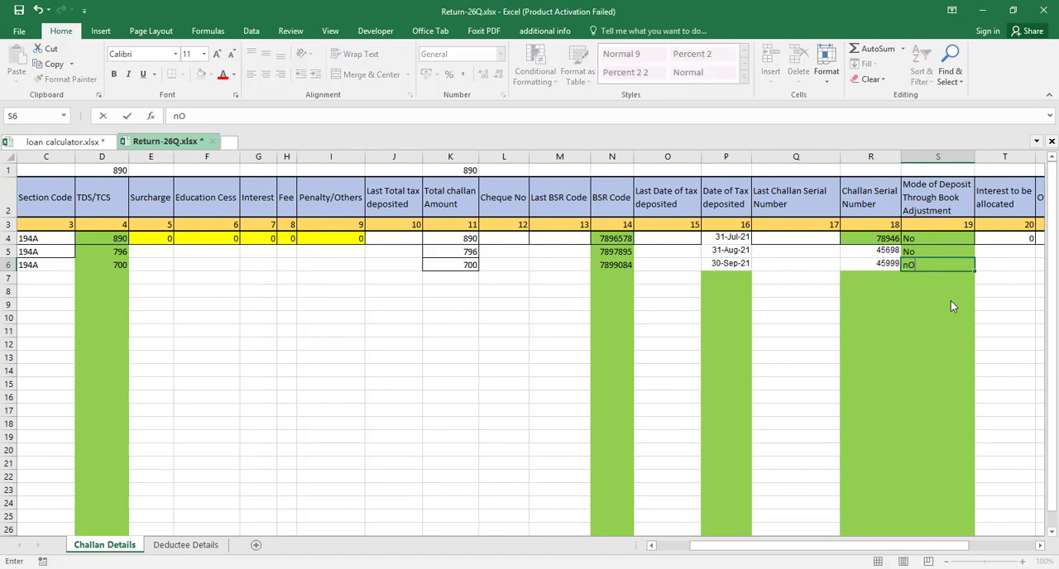
pyautogui.press('BackSpace')
pyautogui.press('BackSpace')
pyautogui.write('No')
pyautogui.press('Tab')
pyautogui.press('Tab')
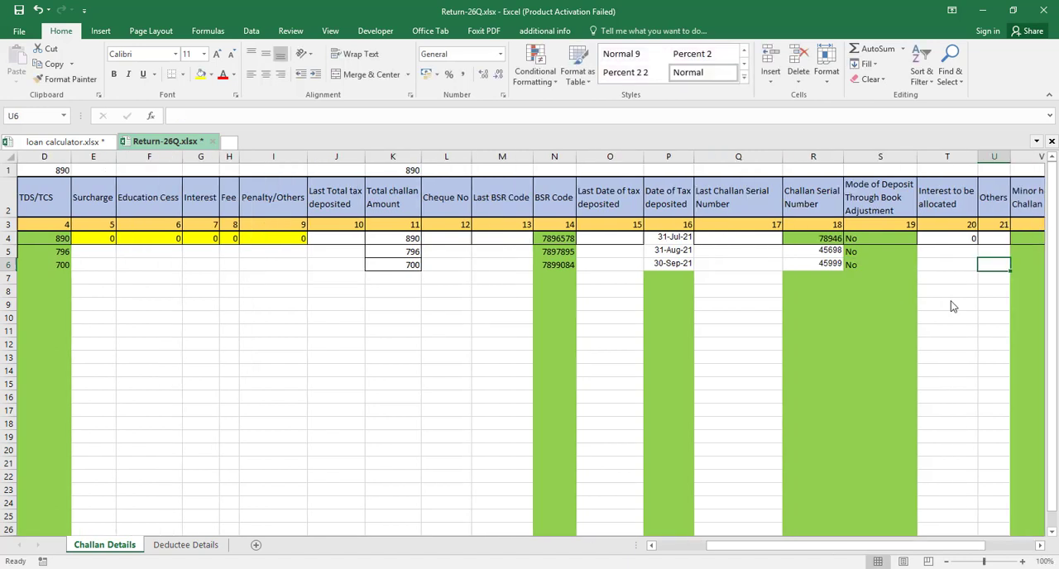
# Enter 200 as the third challan's Minor head of Challan in cell V6
pyautogui.press('Tab')
pyautogui.write('200')
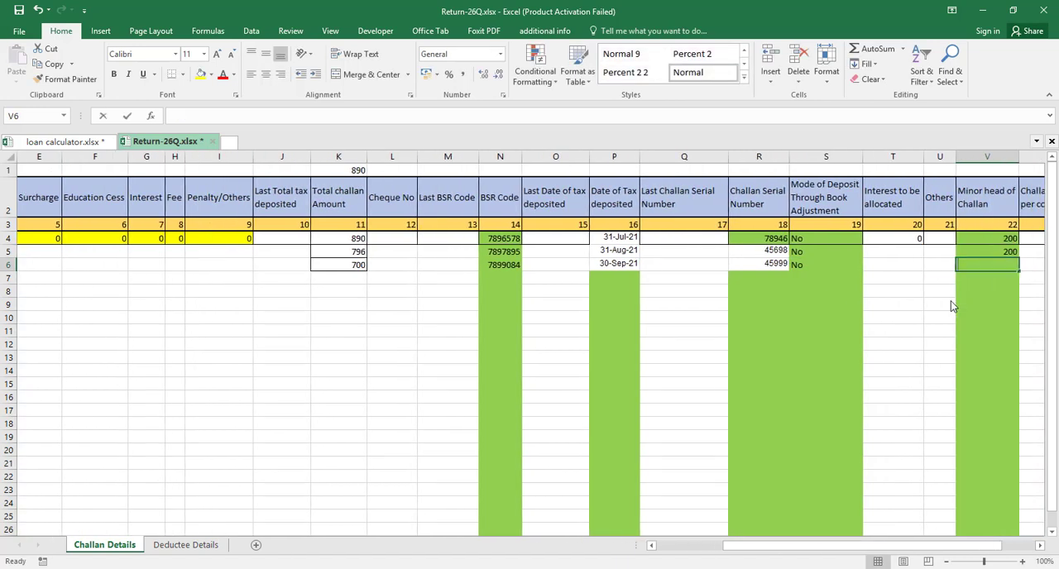
pyautogui.press('Left')
pyautogui.press('Left')
pyautogui.press('Left')
pyautogui.press('Left')
pyautogui.press('Left')
pyautogui.press('Left')
pyautogui.press('Left')
pyautogui.press('Left')
pyautogui.press('Left')
pyautogui.press('Left')
pyautogui.press('Left')
pyautogui.press('Left')
pyautogui.press('Left')
pyautogui.press('Left')
pyautogui.press('Left')
pyautogui.press('Left')
pyautogui.press('Left')
pyautogui.press('Left')
pyautogui.press('Left')
pyautogui.press('Left')
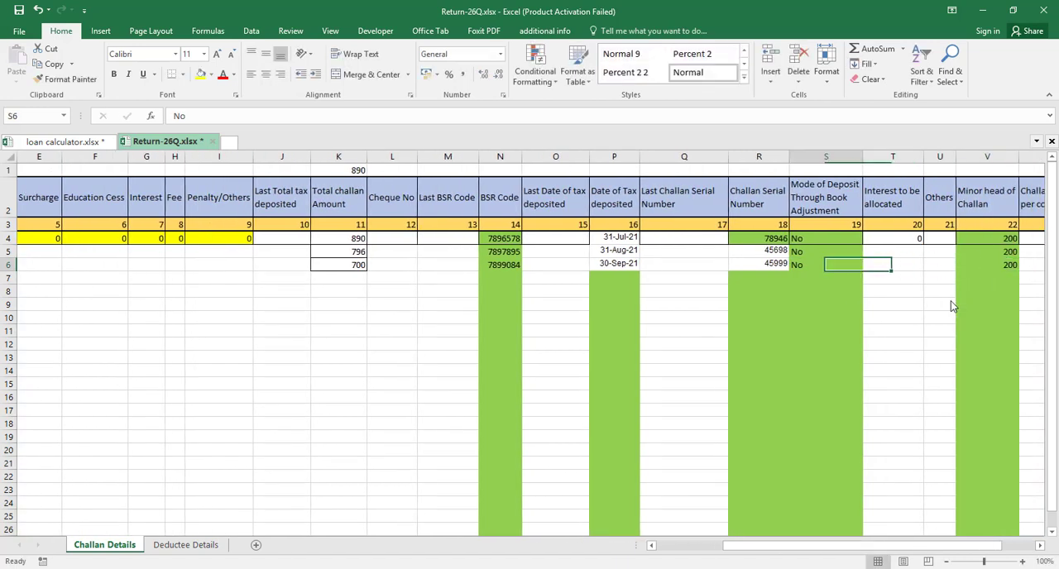
# Fill the zeros for Surcharge through Penalty/Others from E4:I4 down to row 6
pyautogui.press('Right')
pyautogui.press('Right')
pyautogui.press('Right')
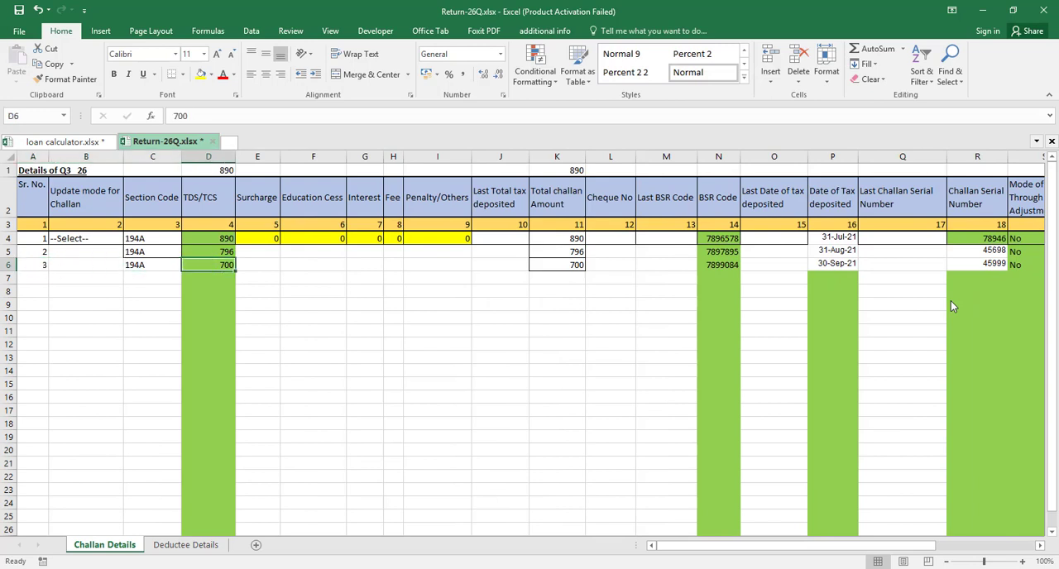
pyautogui.press('Up')
pyautogui.press('Right')
pyautogui.press('Up')
pyautogui.hotkey('shift', 'Right')
pyautogui.hotkey('shift', 'Right')
pyautogui.hotkey('shift', 'Right')
pyautogui.hotkey('shift', 'Right')
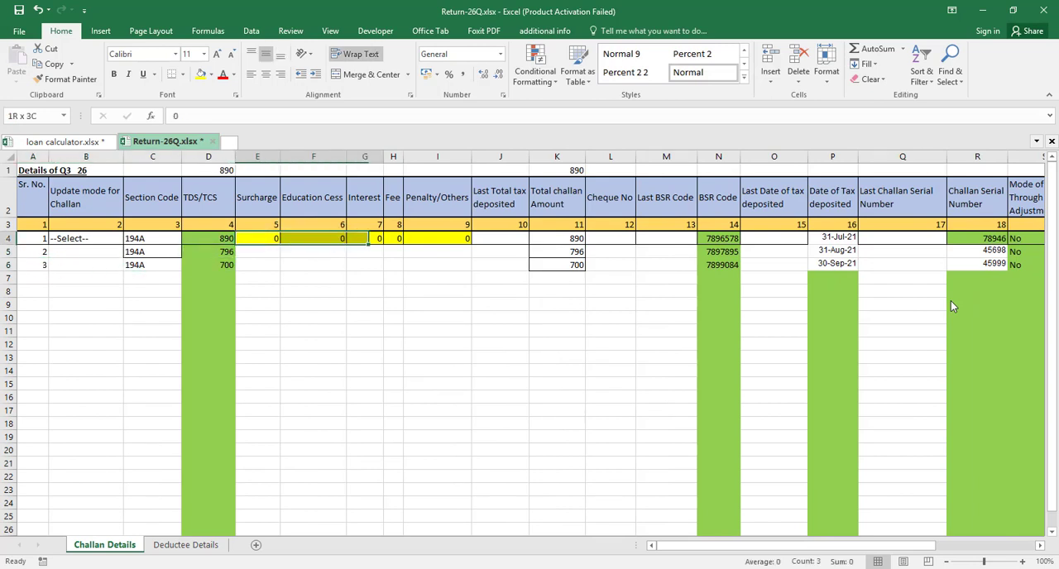
pyautogui.hotkey('shift', 'Down')
pyautogui.hotkey('shift', 'Down')
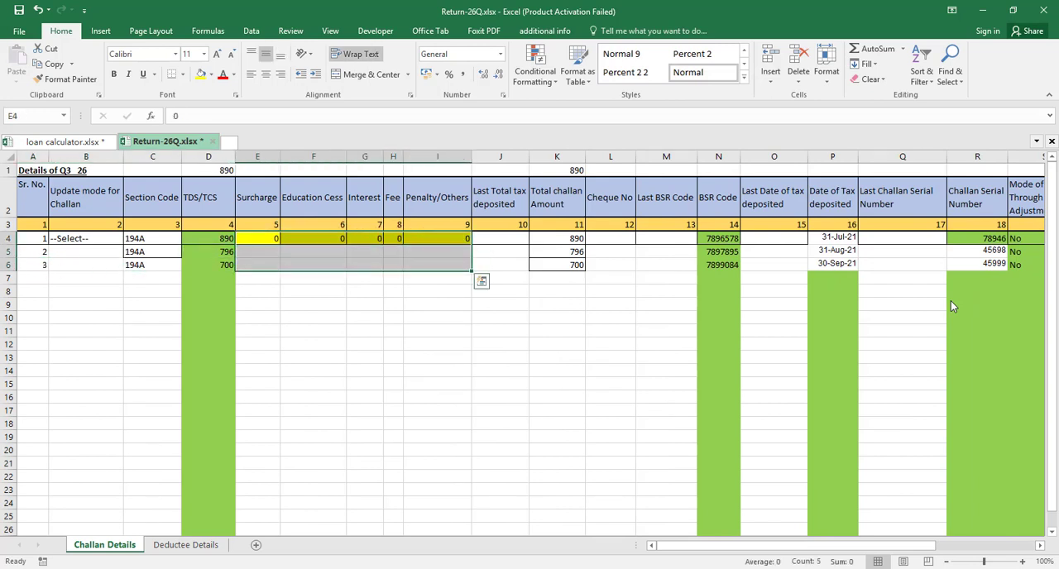
pyautogui.hotkey('ctrl', 'd')
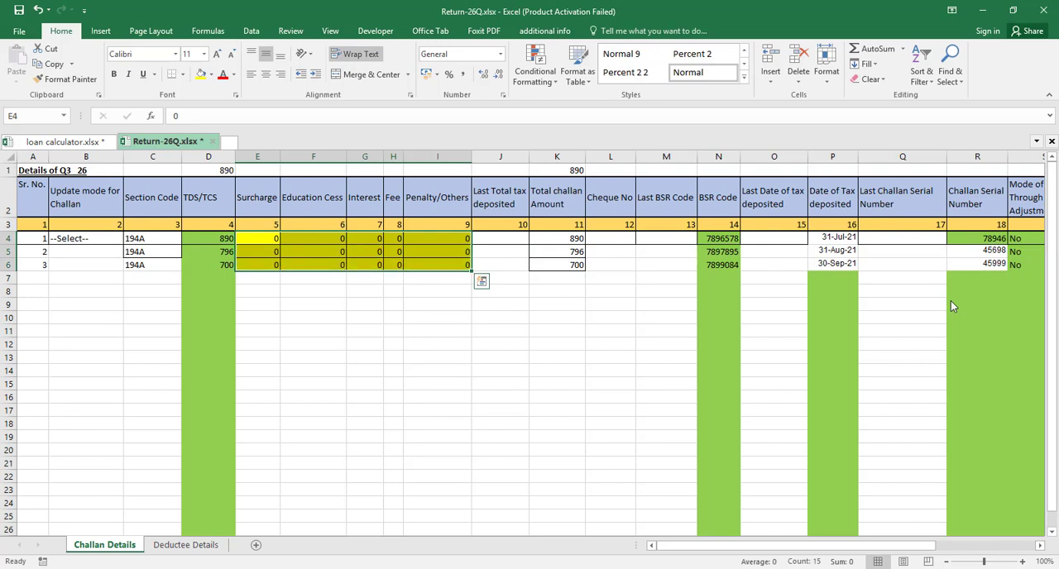
pyautogui.press('Left')
pyautogui.press('Left')
pyautogui.press('Left')
pyautogui.press('Left')
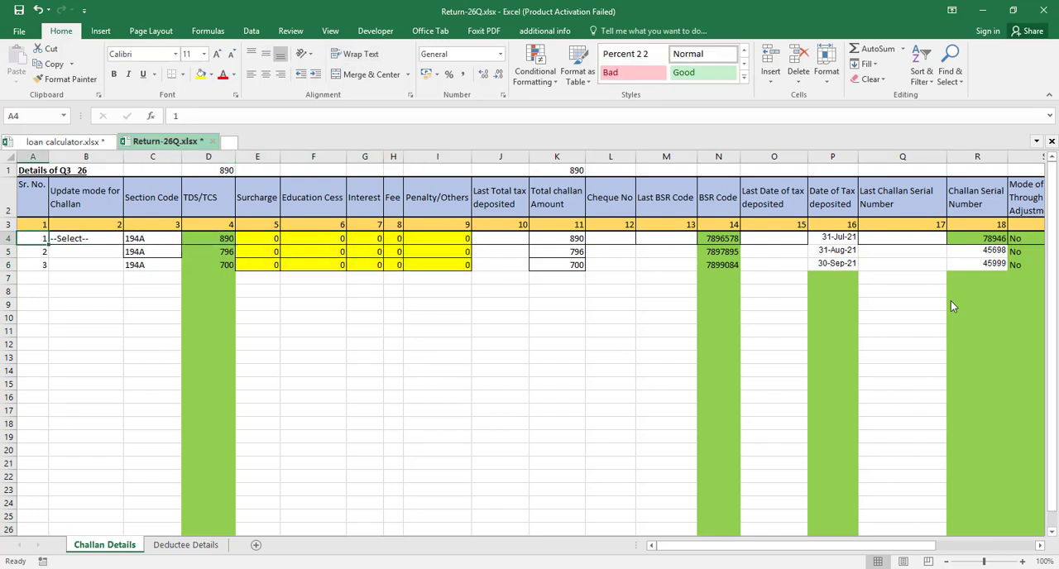
pyautogui.press('Right')
pyautogui.press('Right')
pyautogui.press('Right')
pyautogui.press('Right')
pyautogui.press('Right')
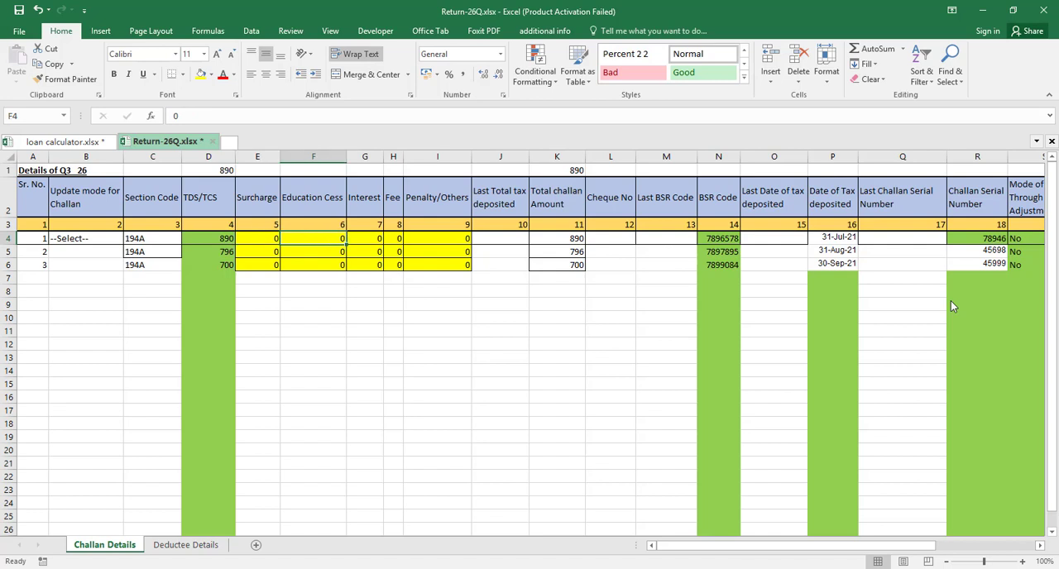
pyautogui.press('Right')
pyautogui.press('Right')
pyautogui.press('Right')
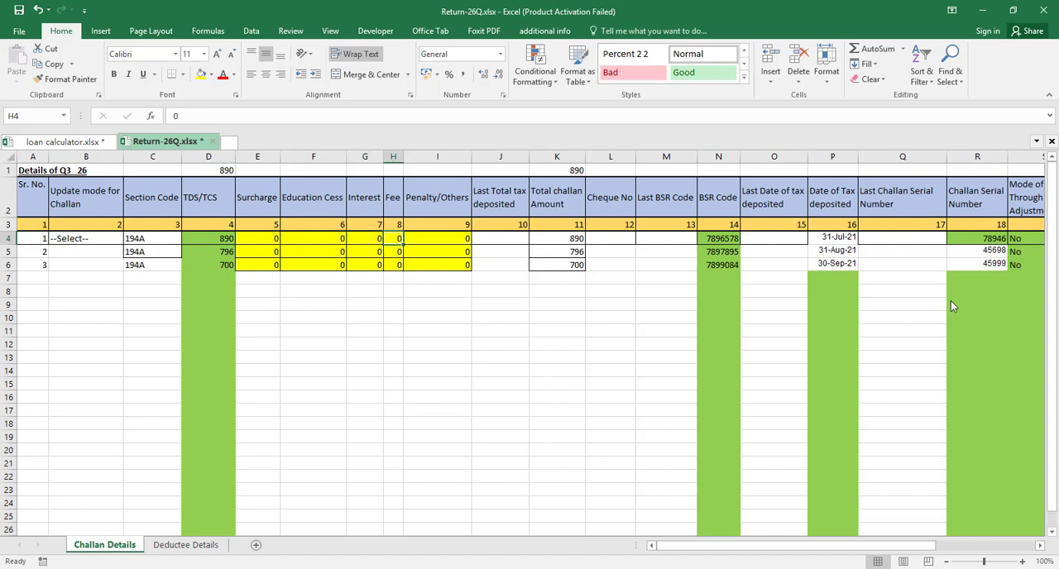
# Apply All Borders to the three challan rows in range A4:W6
pyautogui.press('Left')
pyautogui.press('Left')
pyautogui.press('Left')
pyautogui.press('Left')
pyautogui.press('Left')
pyautogui.press('Left')
pyautogui.press('Left')
pyautogui.press('Left')
pyautogui.hotkey('shift', 'Down')
pyautogui.hotkey('shift', 'Down')
pyautogui.hotkey('shift', 'Right')
pyautogui.hotkey('shift', 'Right')
pyautogui.hotkey('shift', 'Right')
pyautogui.hotkey('shift', 'Right')
pyautogui.hotkey('shift', 'Right')
pyautogui.hotkey('shift', 'Right')
pyautogui.hotkey('shift', 'Right')
pyautogui.hotkey('shift', 'Right')
pyautogui.hotkey('shift', 'Right')
pyautogui.hotkey('shift', 'Right')
pyautogui.hotkey('shift', 'Right')
pyautogui.hotkey('shift', 'Right')
pyautogui.hotkey('shift', 'Right')
pyautogui.hotkey('shift', 'Right')
pyautogui.hotkey('shift', 'Right')
pyautogui.hotkey('shift', 'Right')
pyautogui.hotkey('shift', 'Right')
pyautogui.hotkey('shift', 'Right')
pyautogui.hotkey('shift', 'Right')
pyautogui.hotkey('shift', 'Right')
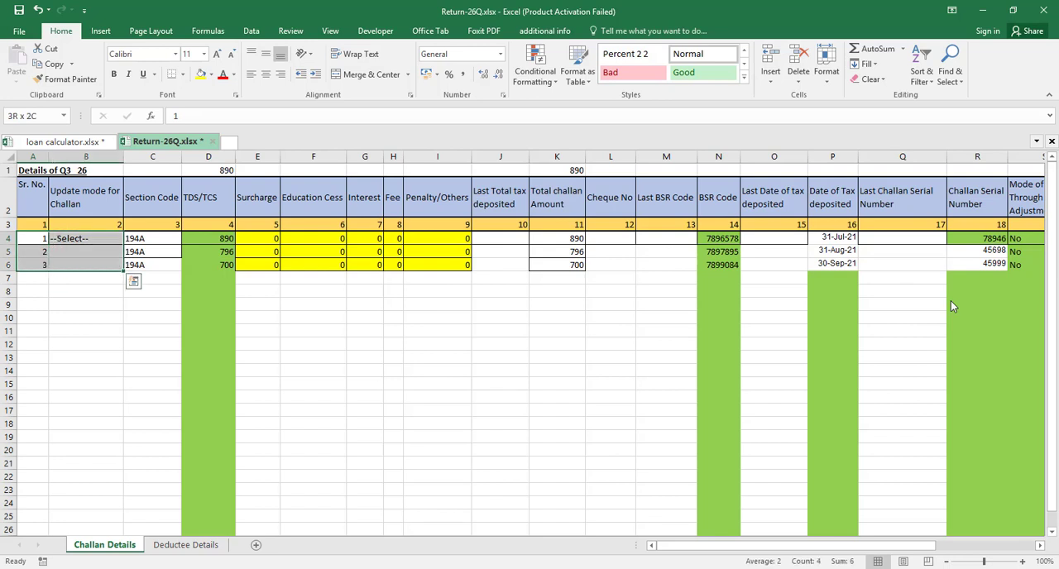
pyautogui.hotkey('shift', 'Left')
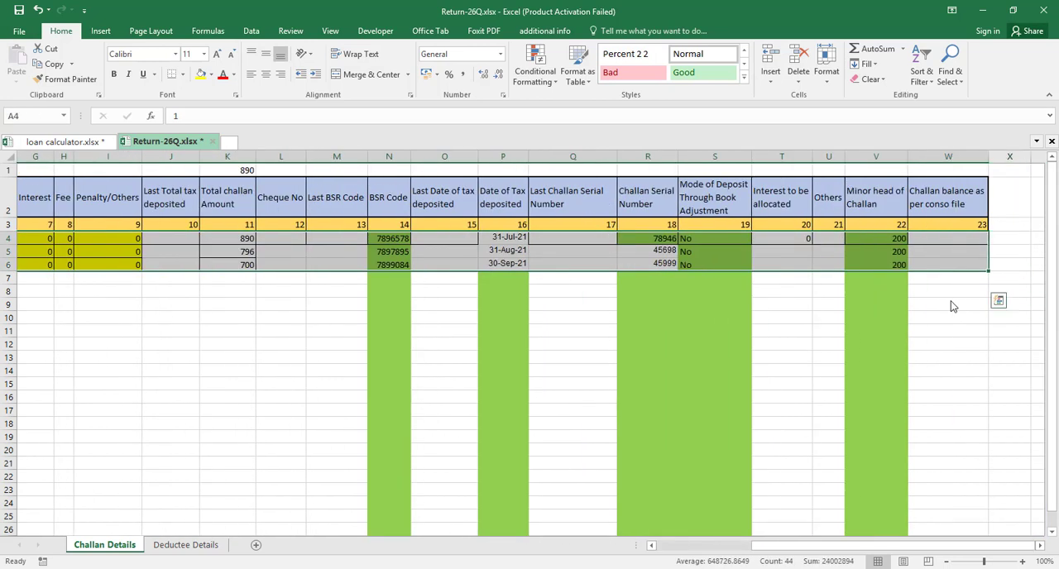
pyautogui.press('alt')
pyautogui.press('h')
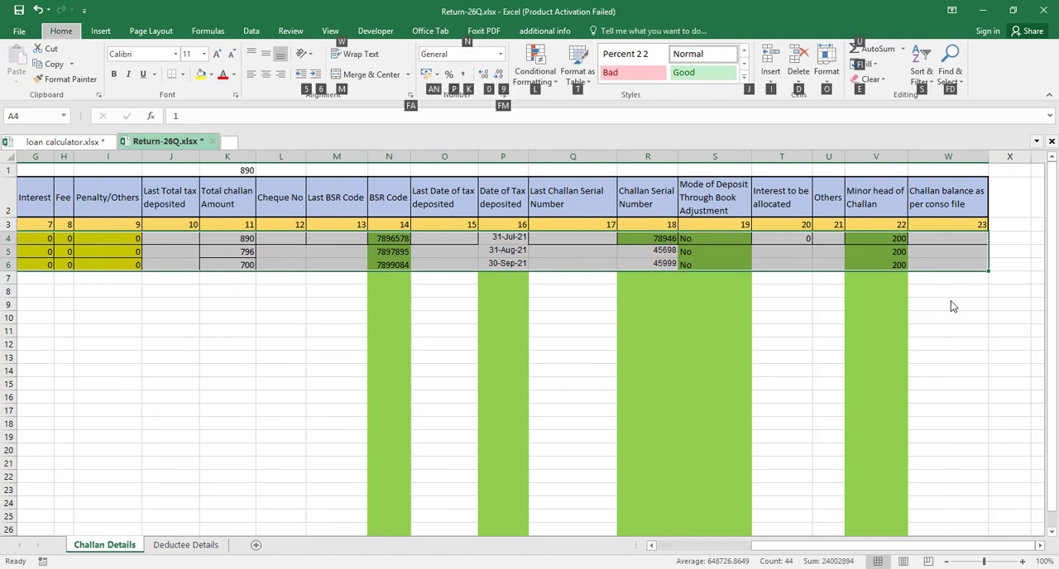
pyautogui.press('b')
pyautogui.press('a')
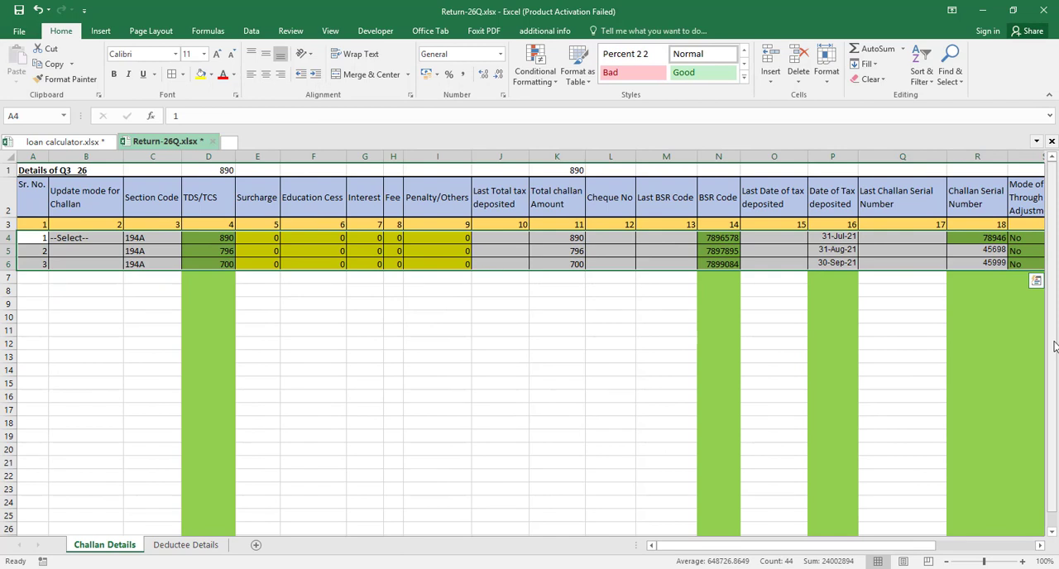
# Save the return workbook, then enter 1 as the Challan Number in cell A3 of the Deductee Details sheet
pyautogui.hotkey('ctrl', 's')
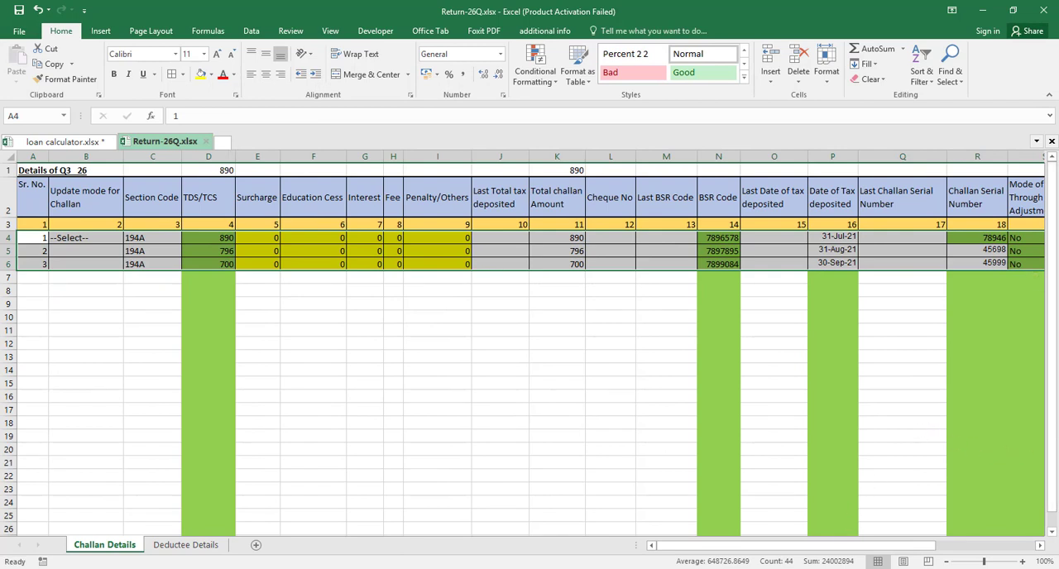
pyautogui.click(365, 357)
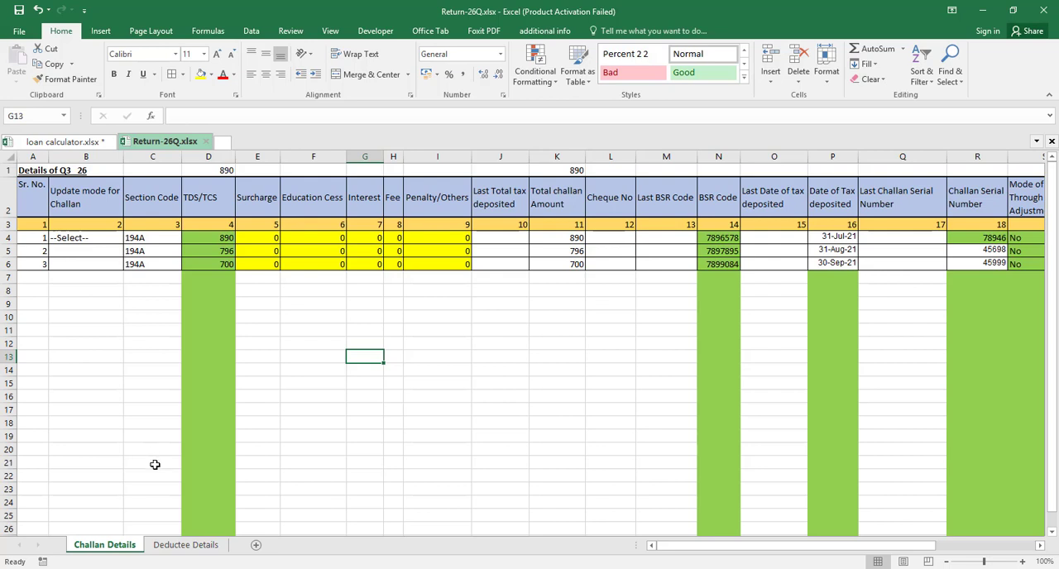
pyautogui.click(184, 546)
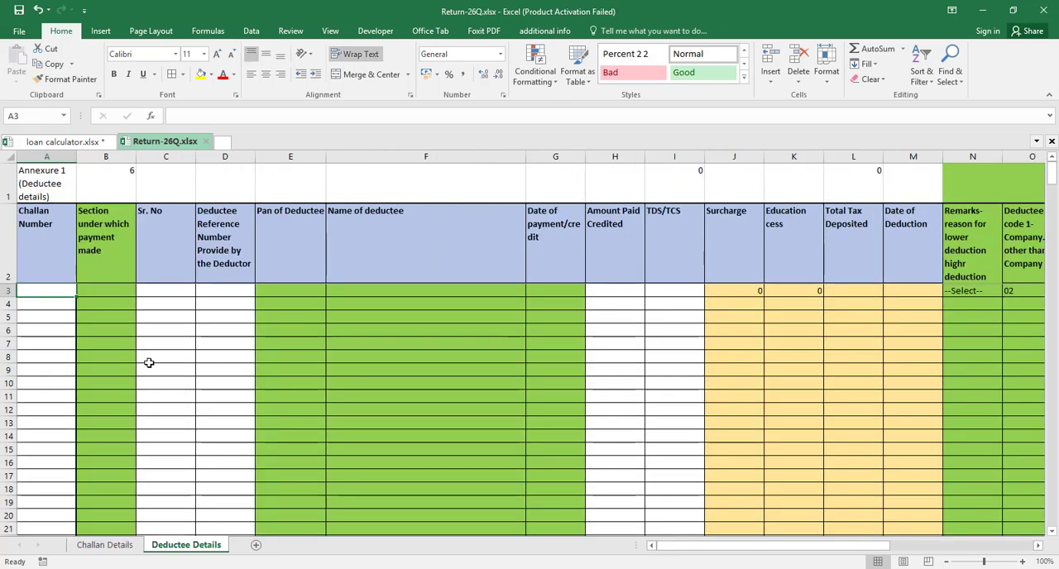
pyautogui.write('1')
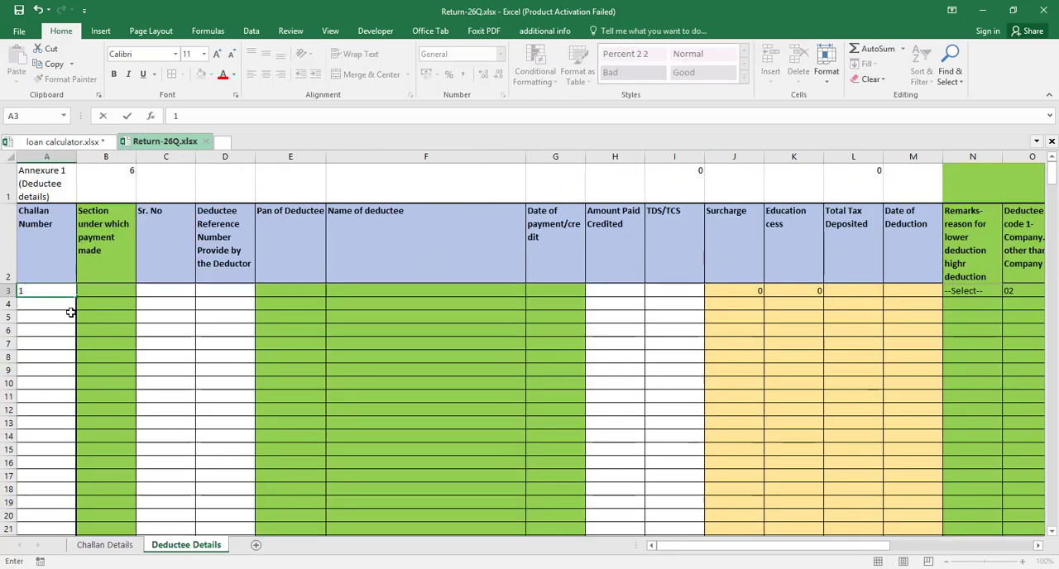
pyautogui.press('Tab')
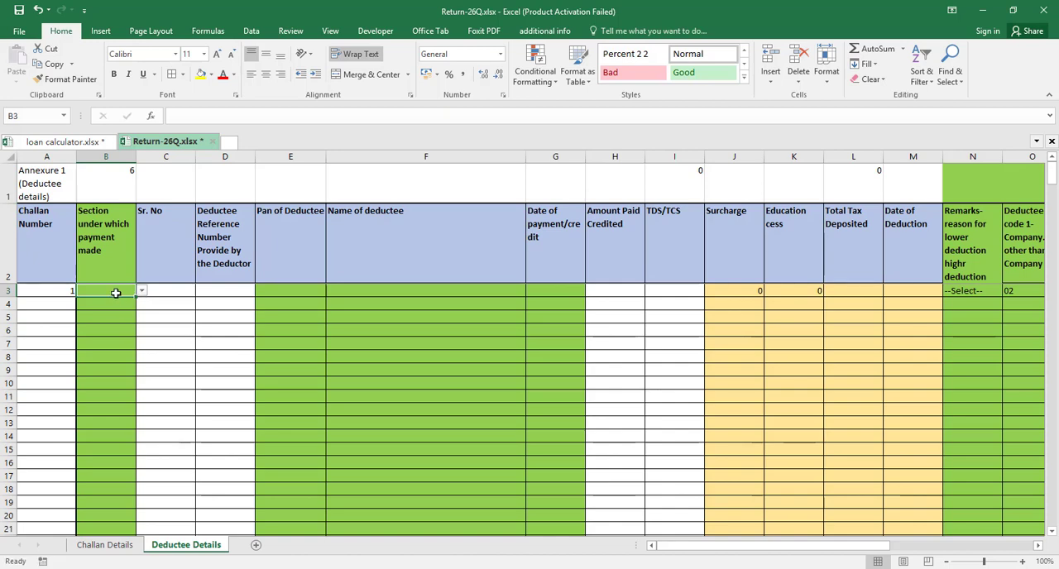
# Enter 94A as the section under which payment was made in B3 and 1 as the Sr. No in C3
pyautogui.write('9')
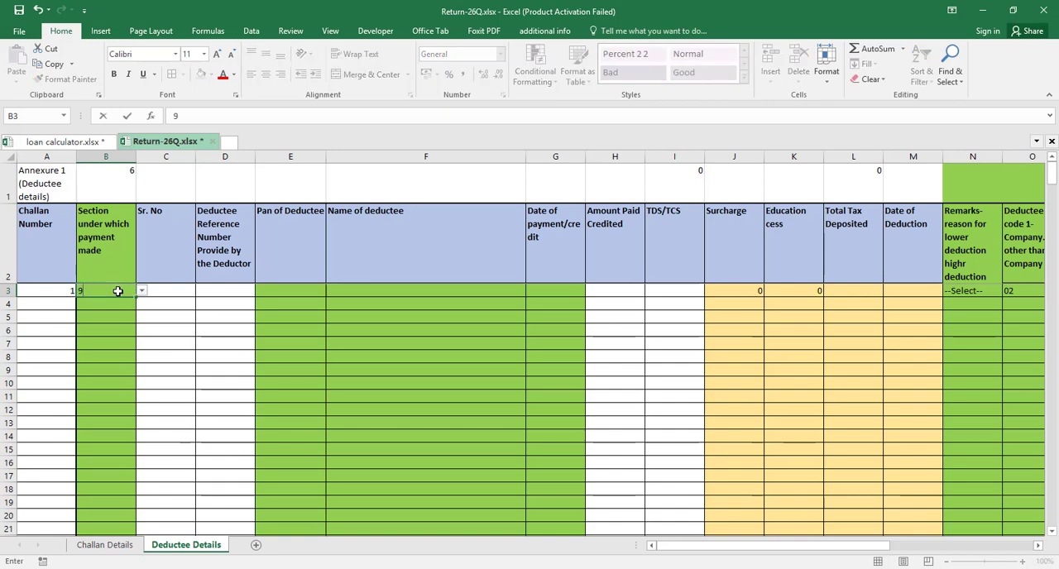
pyautogui.write('4a')
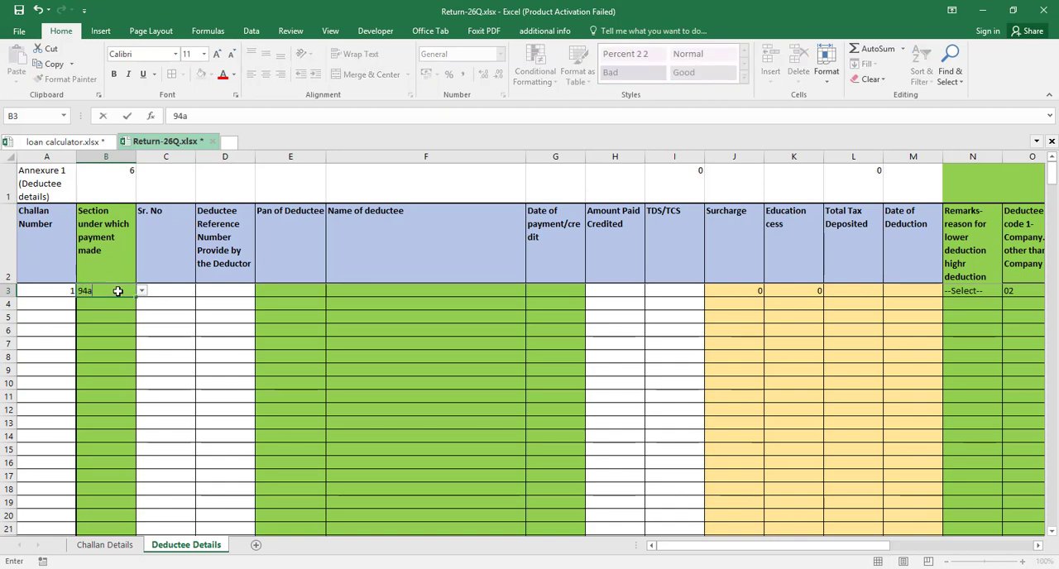
pyautogui.press('BackSpace')
pyautogui.write('A')
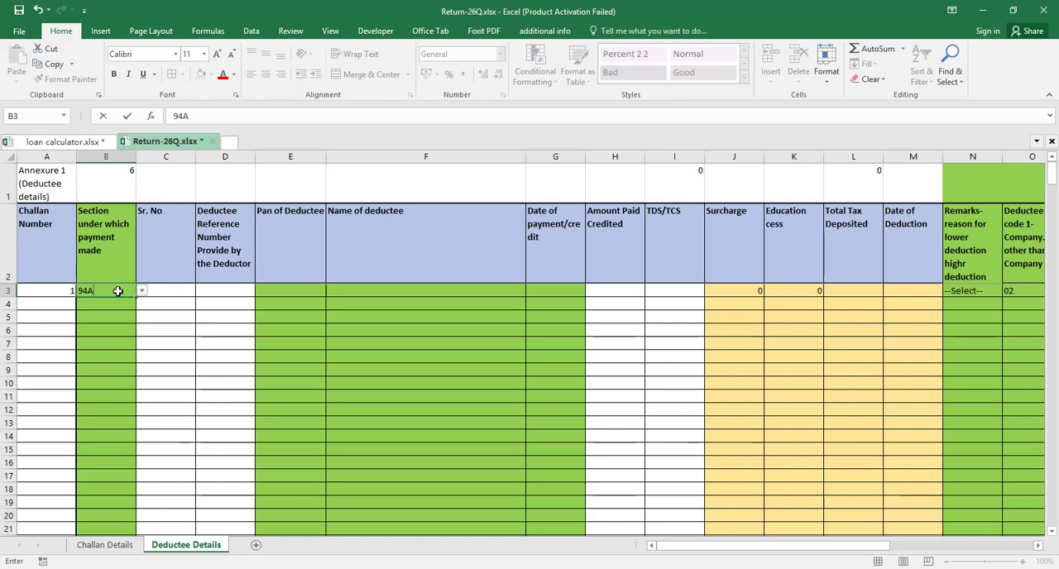
pyautogui.press('Tab')
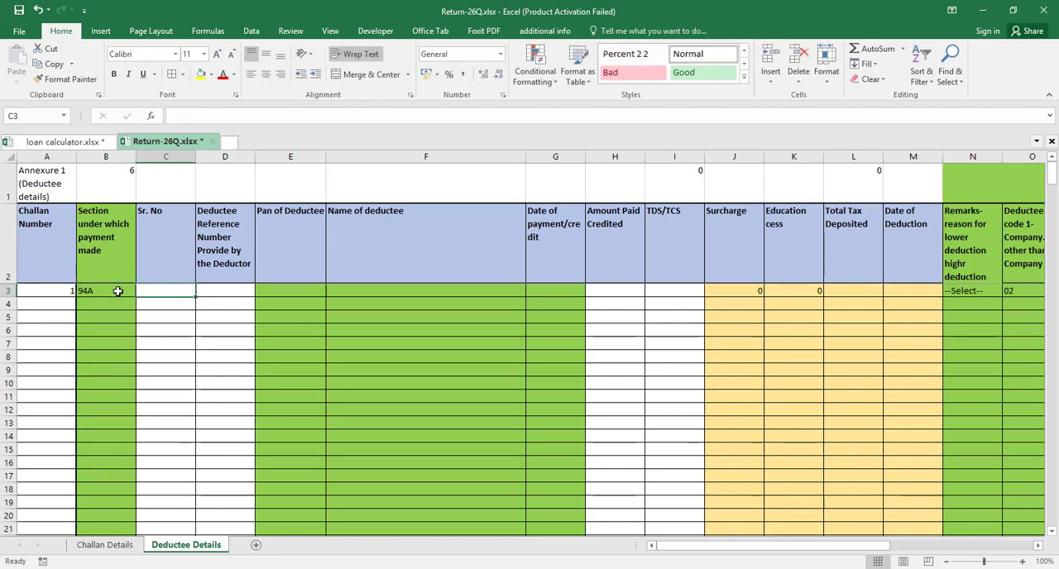
pyautogui.write('1')
pyautogui.press('Tab')
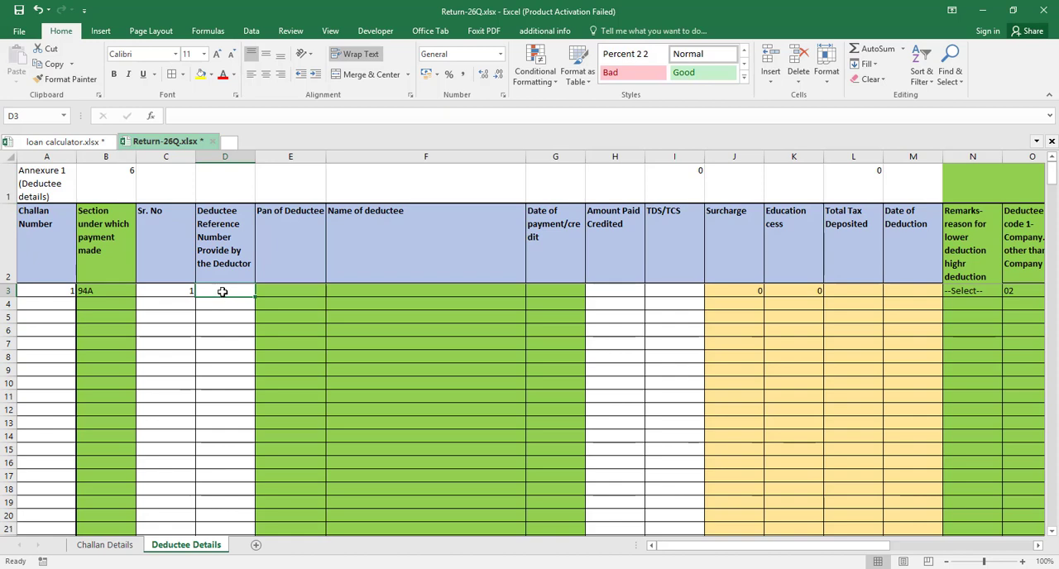
# Select the Pan of Deductee cell E3, then switch to TallyPrime and bring up the list of ledgers for alteration
pyautogui.click(281, 297)
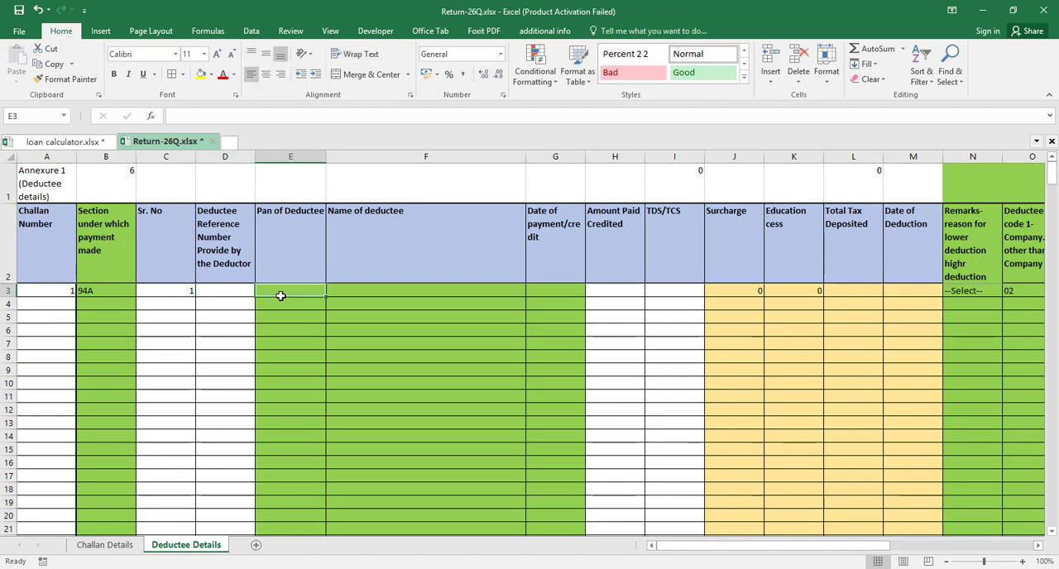
pyautogui.click(64, 143)
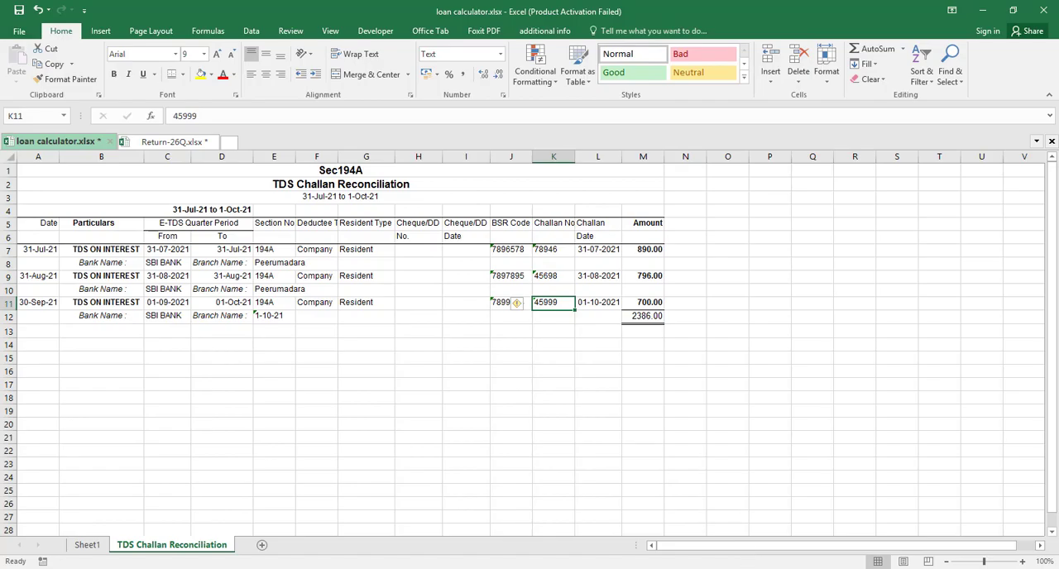
pyautogui.click(742, 568)
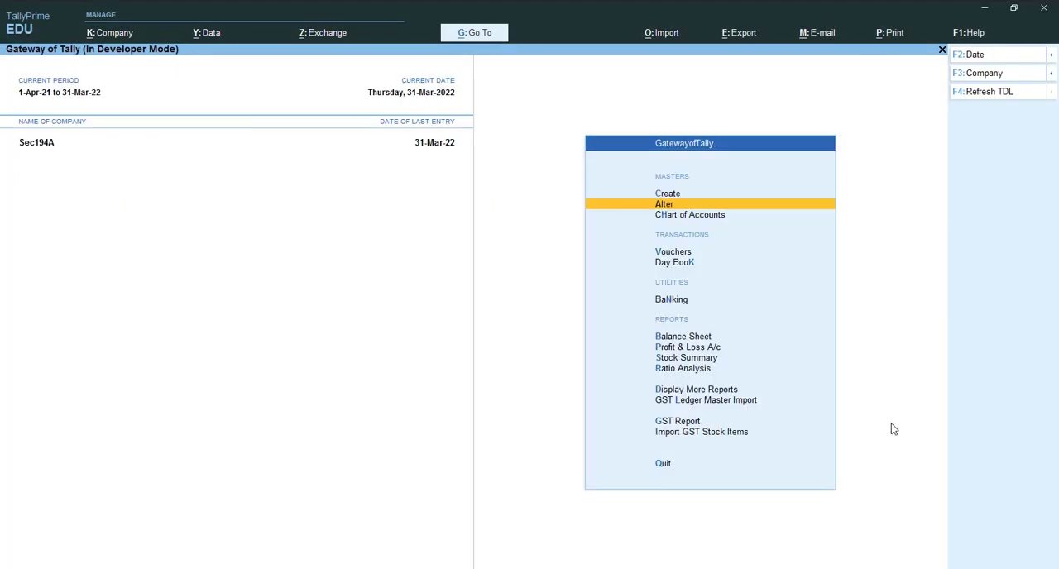
pyautogui.press('Return')
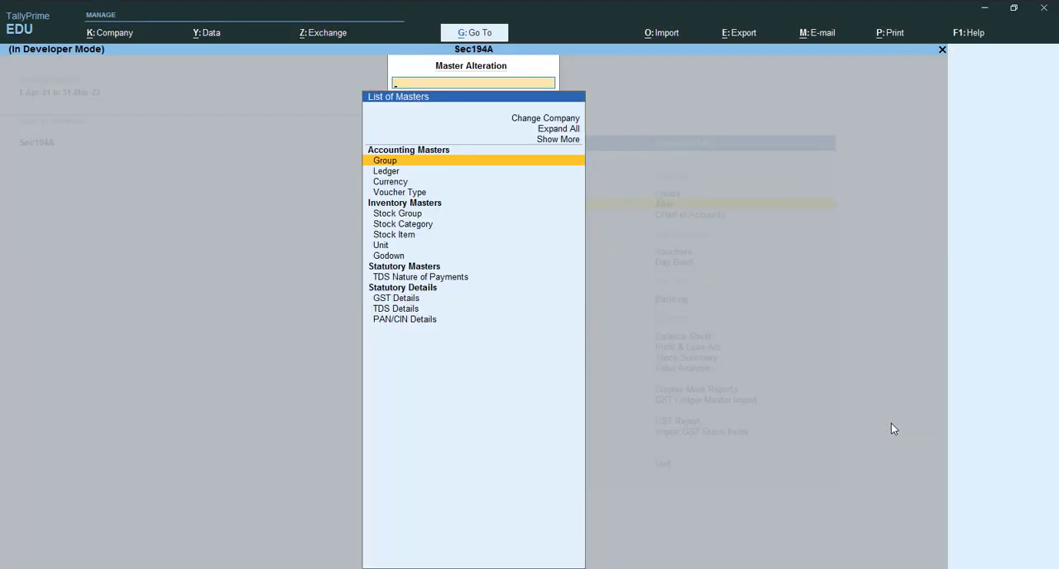
pyautogui.press('Down')
pyautogui.press('Return')
# Open the BAJAJ FINANCE ledger for alteration from the list of ledgers
pyautogui.press('Down')
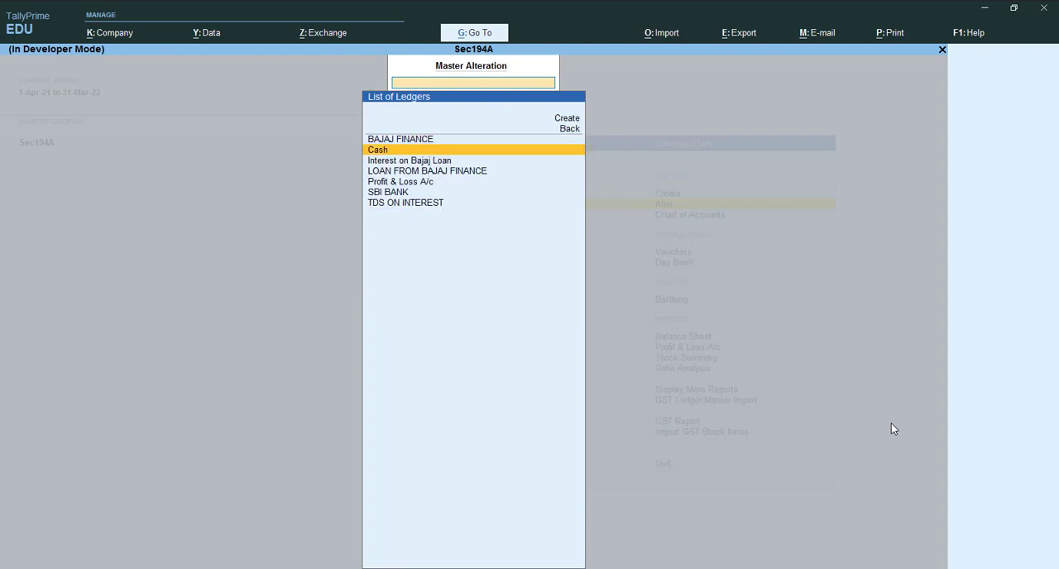
pyautogui.press('Down')
pyautogui.press('Down')
pyautogui.press('Down')
pyautogui.press('Down')
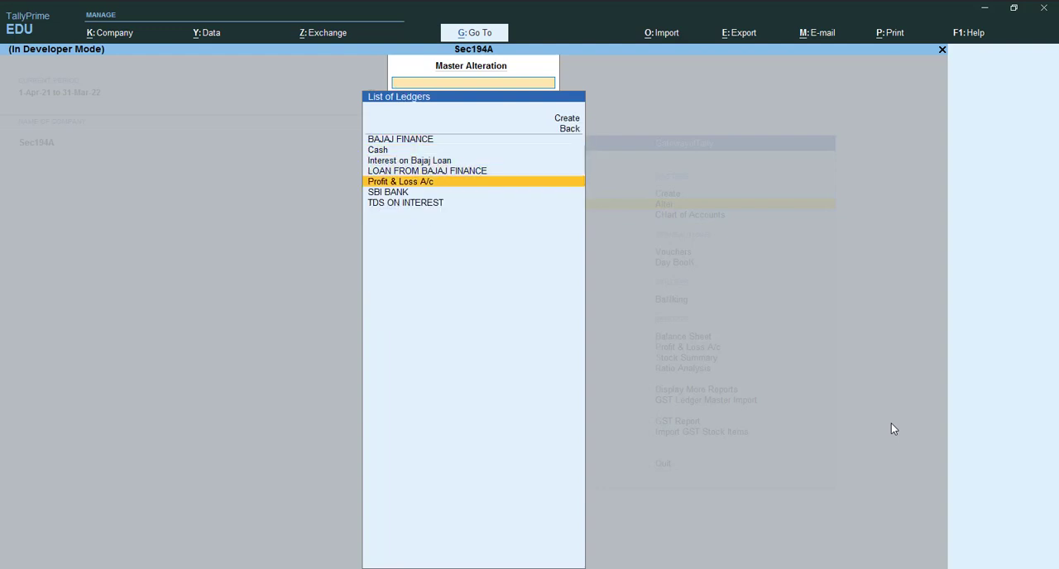
pyautogui.press('Up')
pyautogui.press('Up')
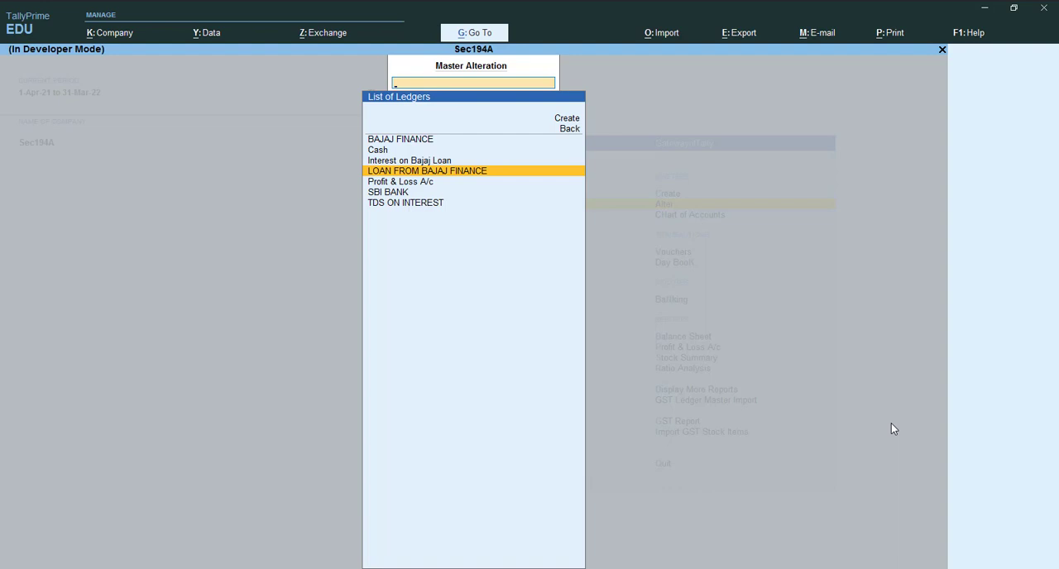
pyautogui.press('Up')
pyautogui.press('Up')
pyautogui.press('Up')
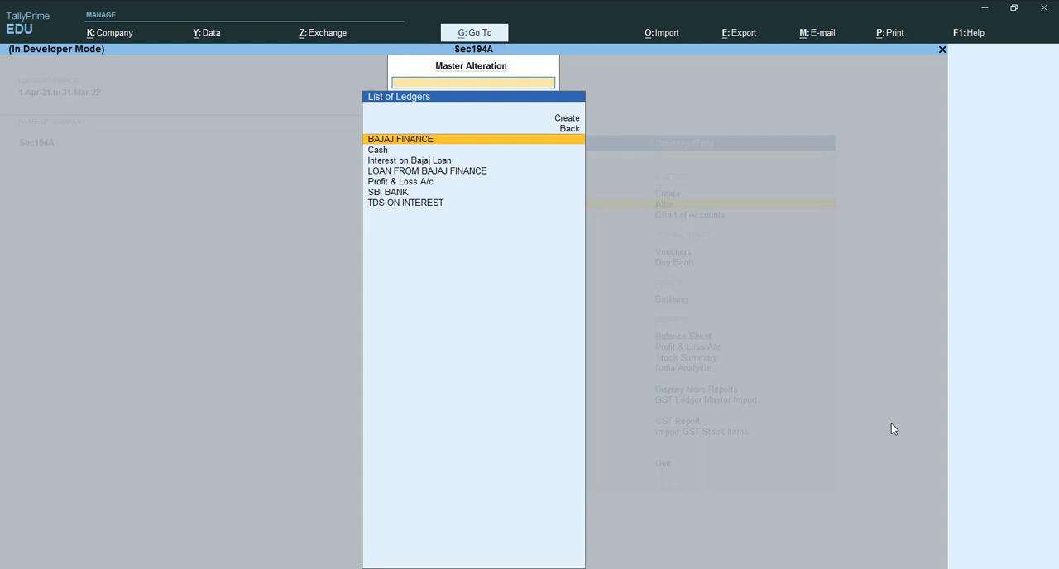
pyautogui.press('Down')
pyautogui.press('Down')
pyautogui.press('Up')
pyautogui.press('Up')
pyautogui.press('Return')
# Copy the PAN/IT No. from the BAJAJ FINANCE ledger into the Pan of Deductee cell E3 of the Excel return workbook
pyautogui.press('Return')
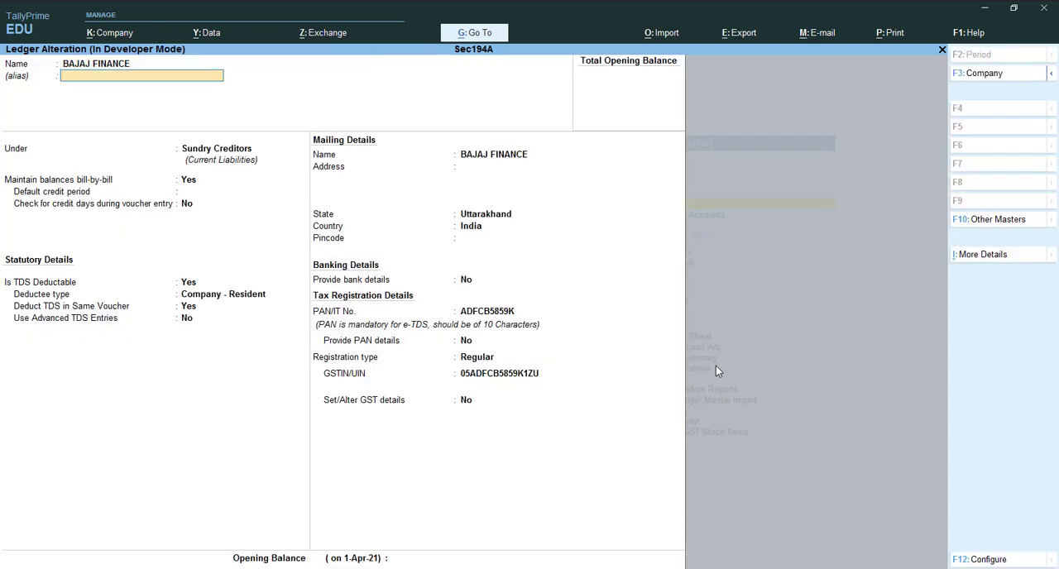
pyautogui.press('Return')
pyautogui.press('Return')
pyautogui.press('Return')
pyautogui.press('Return')
pyautogui.press('Return')
pyautogui.press('Return')
pyautogui.press('Return')
pyautogui.press('Return')
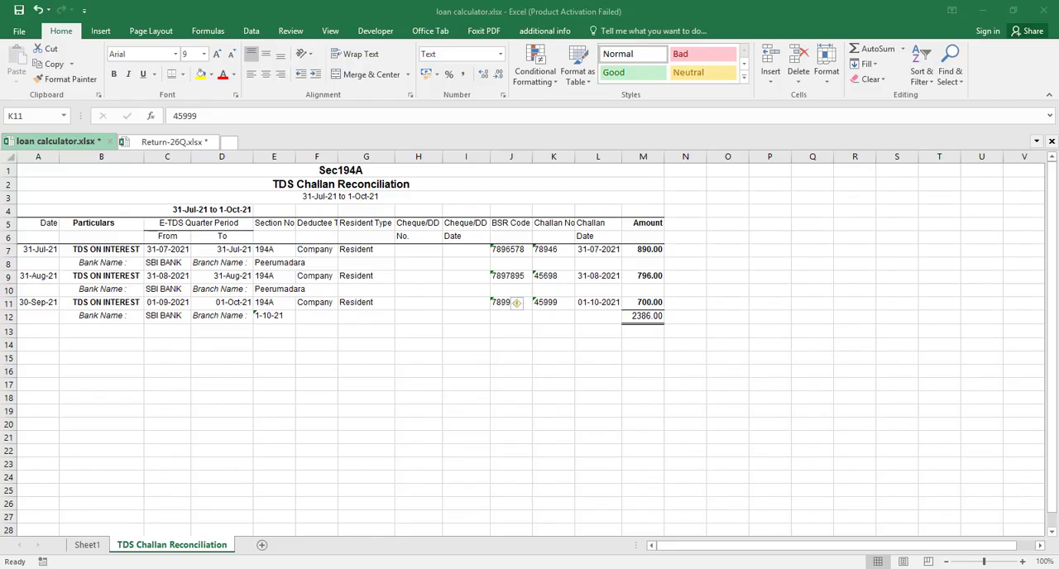
pyautogui.click(182, 142)
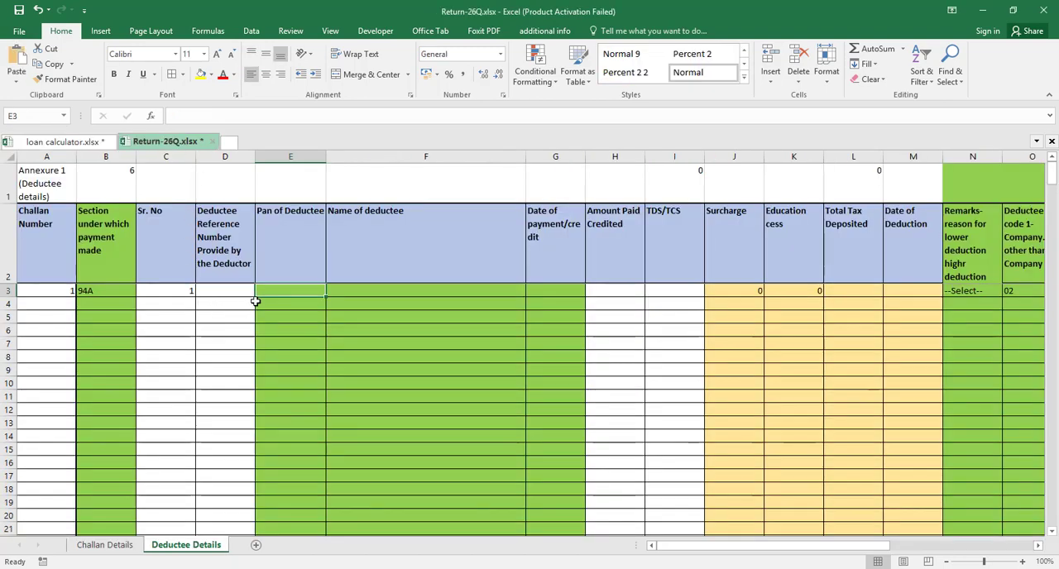
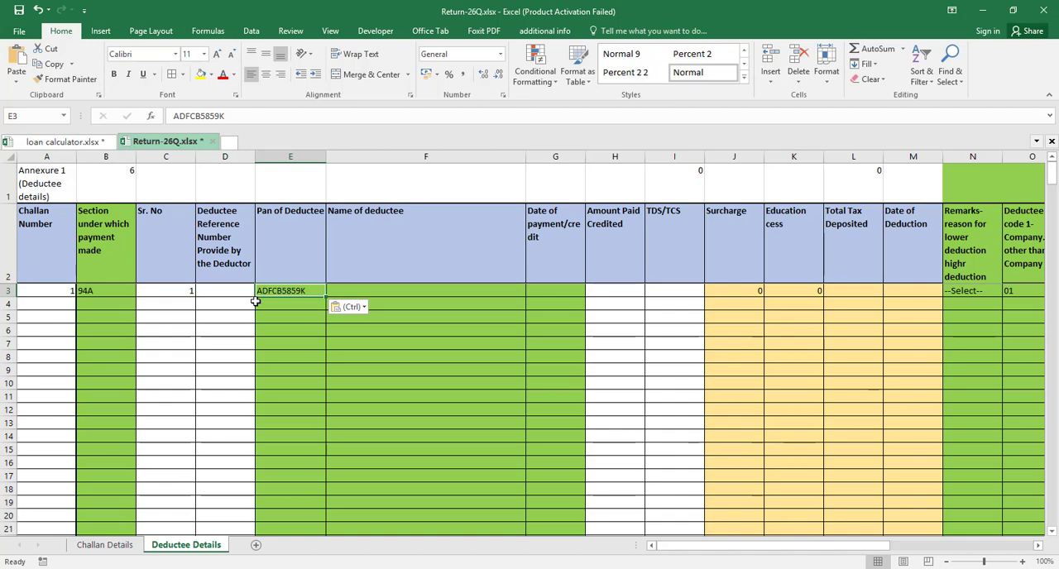
# Copy the ledger name BAJAJ FINANCE from TallyPrime into the Name of deductee cell F3 of the Excel return workbook
pyautogui.press('Tab')
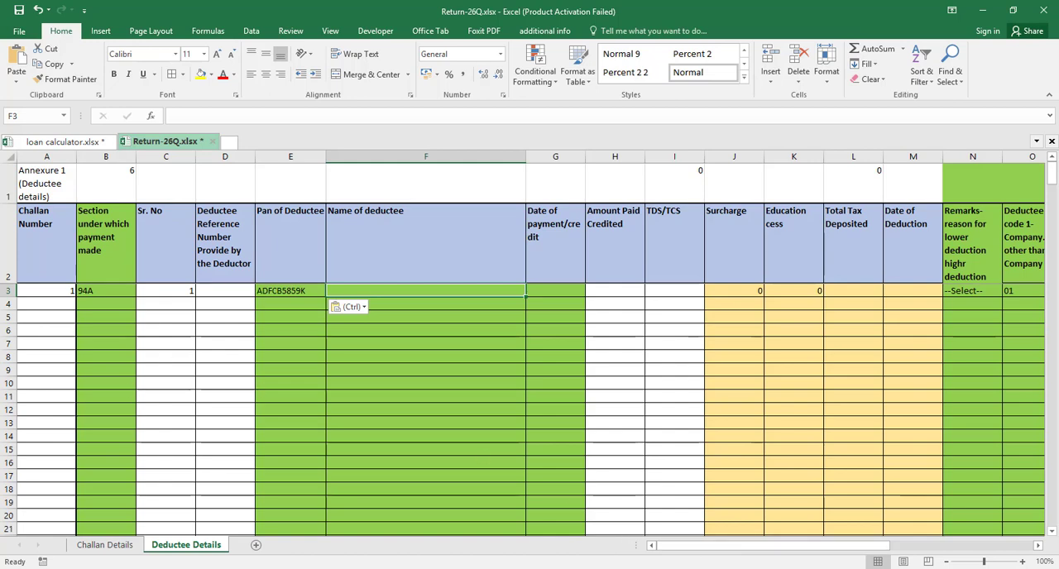
pyautogui.hotkey('alt', 'Tab')
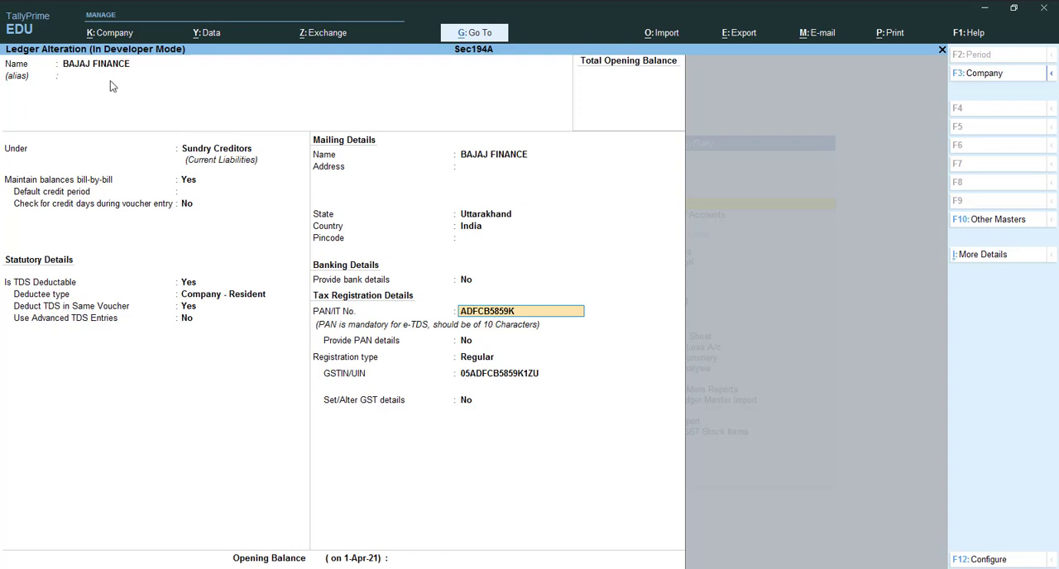
pyautogui.click(111, 71)
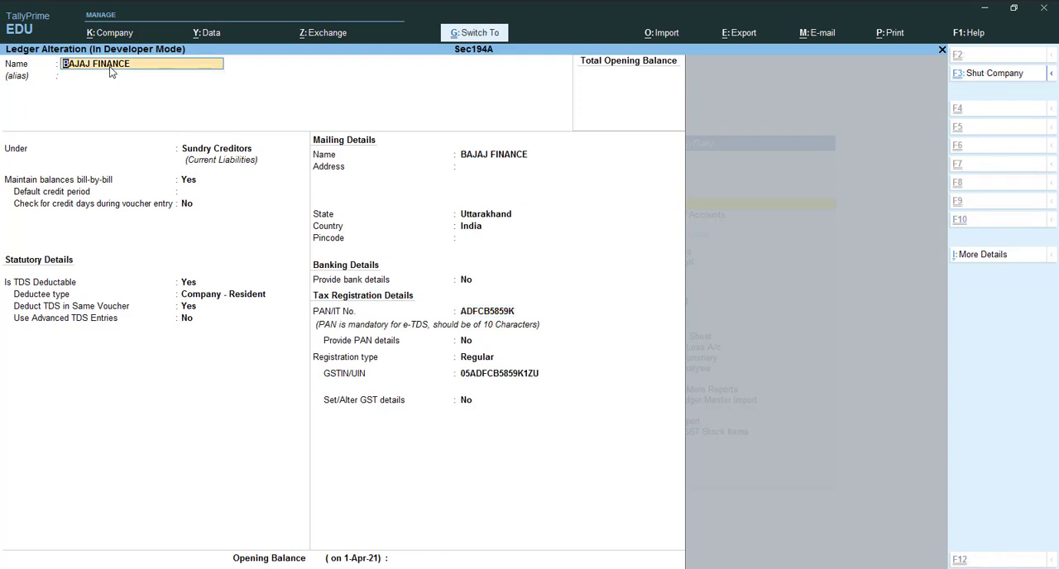
pyautogui.hotkey('ctrl', 'c')
pyautogui.hotkey('alt', 'Tab')
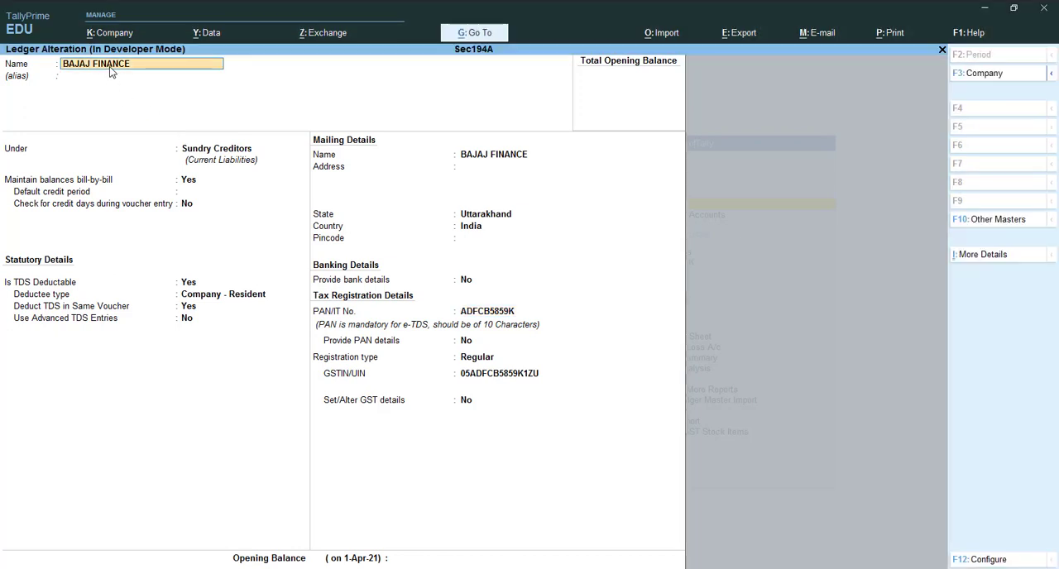
pyautogui.hotkey('alt', 'Tab')
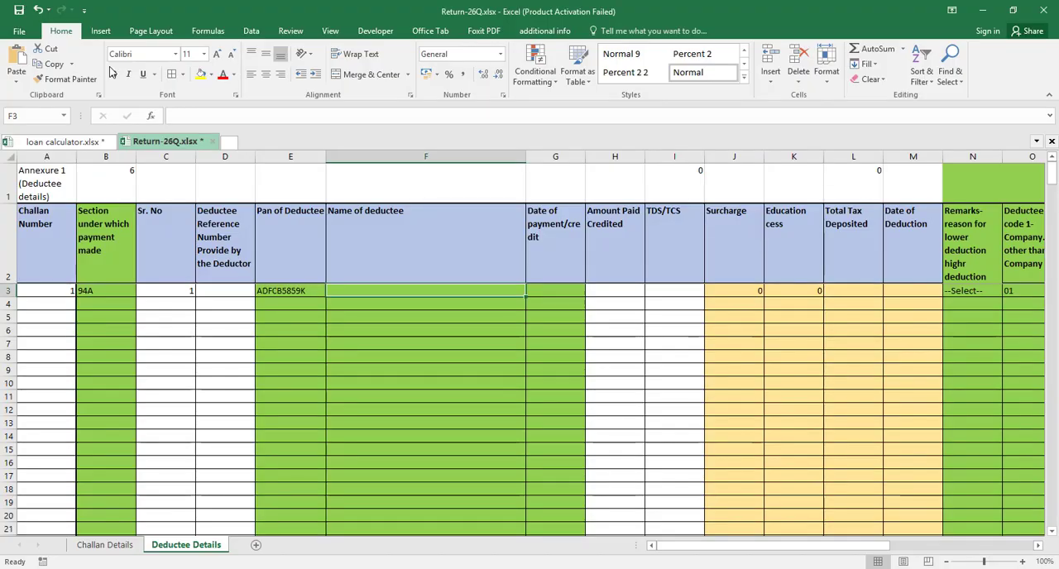
pyautogui.hotkey('ctrl', 'v')
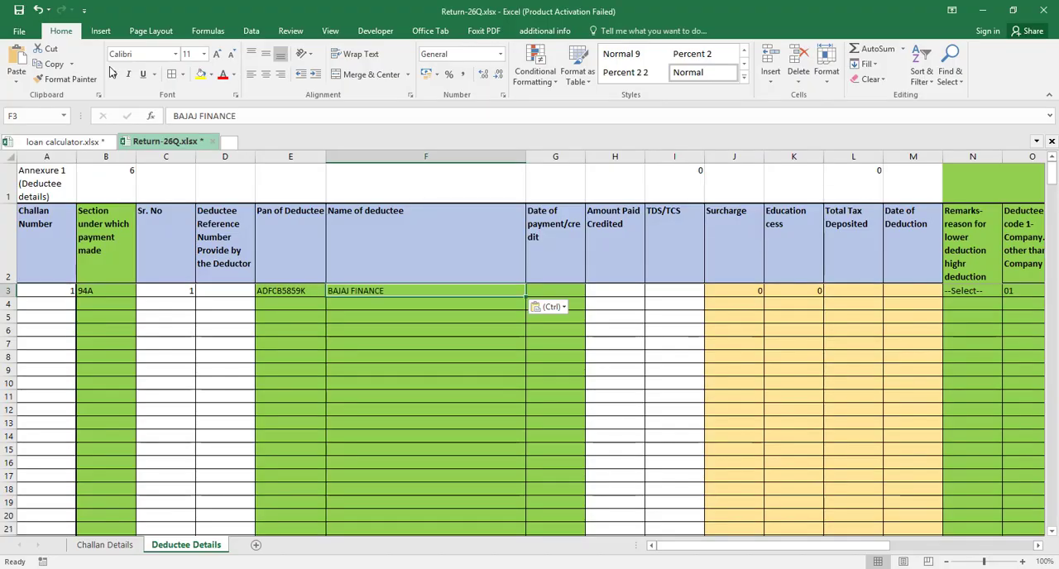
# Copy the first challan date 31-07-2021 from L7 of the TDS Challan Reconciliation sheet into G3, and select the TDS/TCS cell I3
pyautogui.press('Tab')
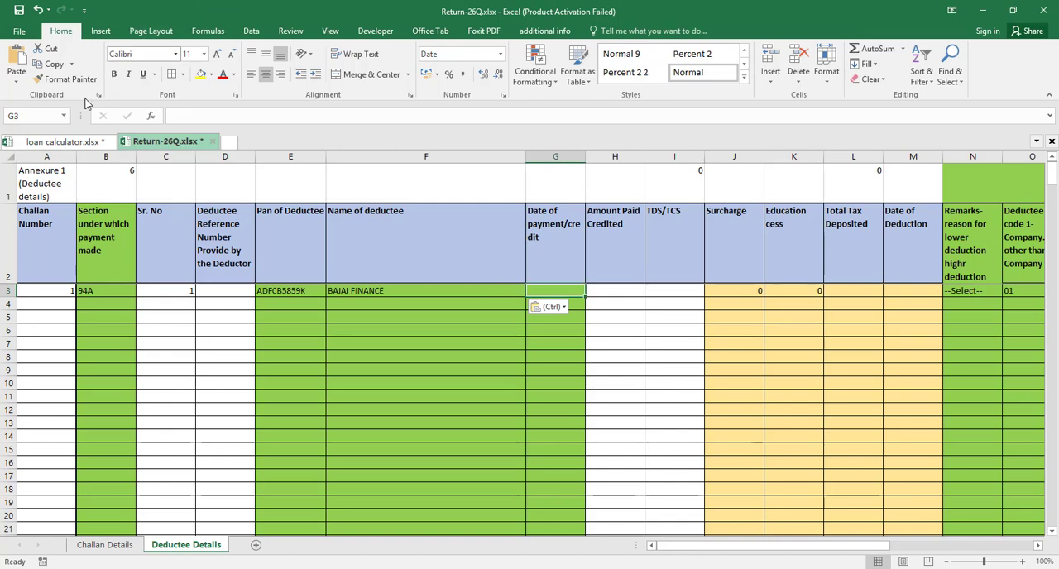
pyautogui.click(71, 142)
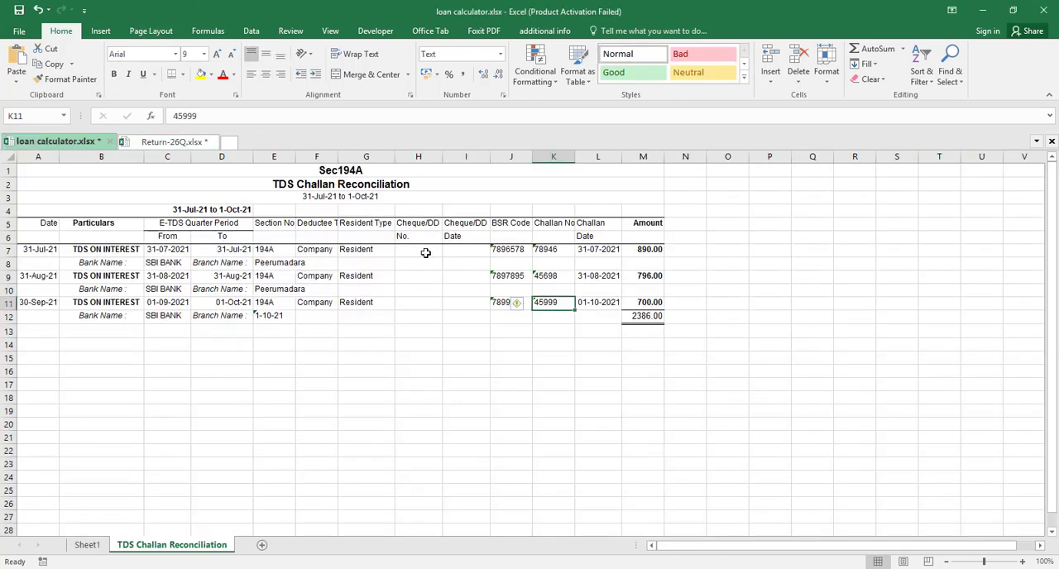
pyautogui.click(599, 252)
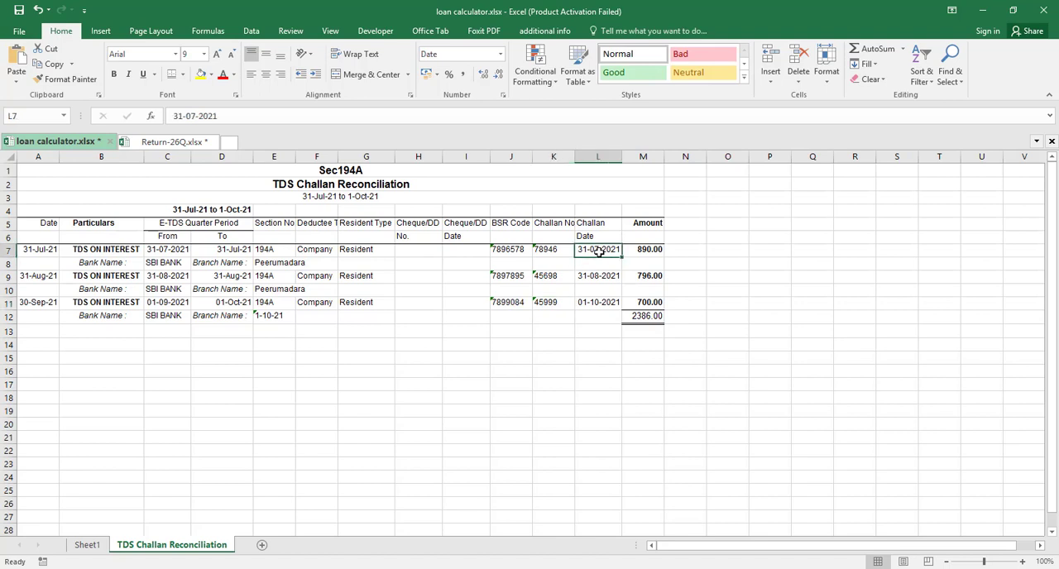
pyautogui.hotkey('ctrl', 'c')
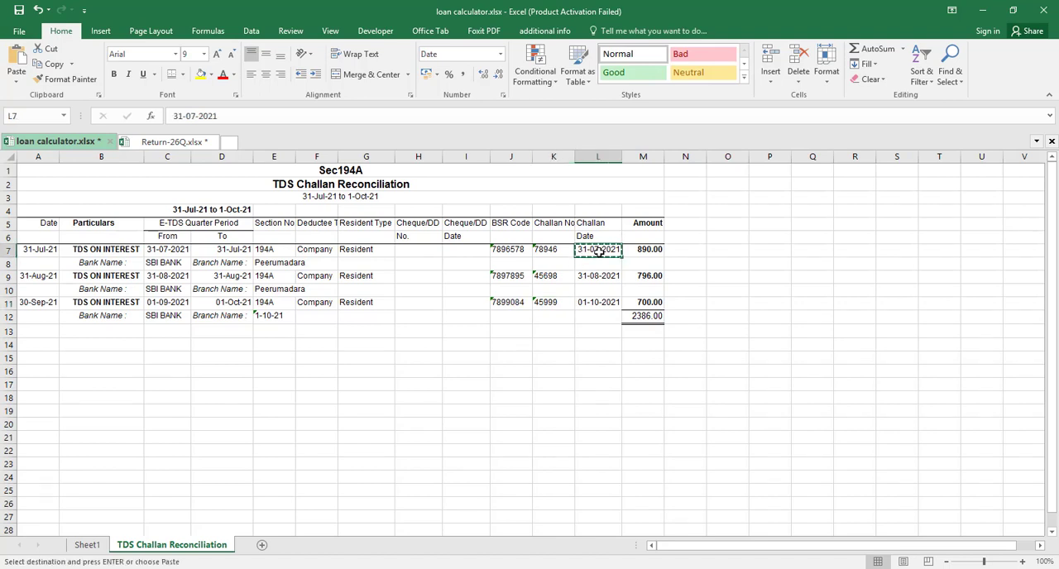
pyautogui.click(173, 157)
pyautogui.click(172, 143)
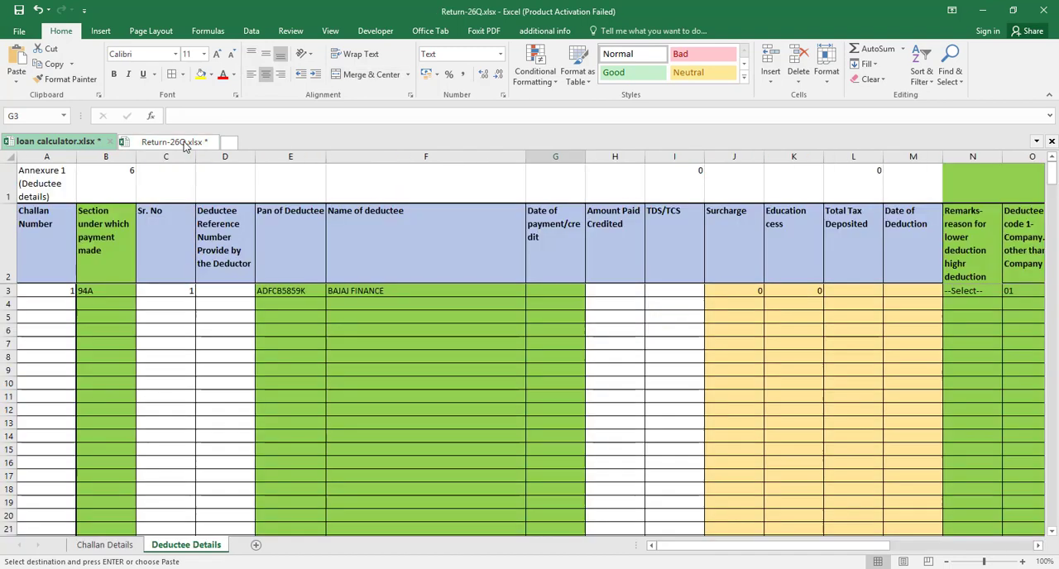
pyautogui.hotkey('ctrl', 'v')
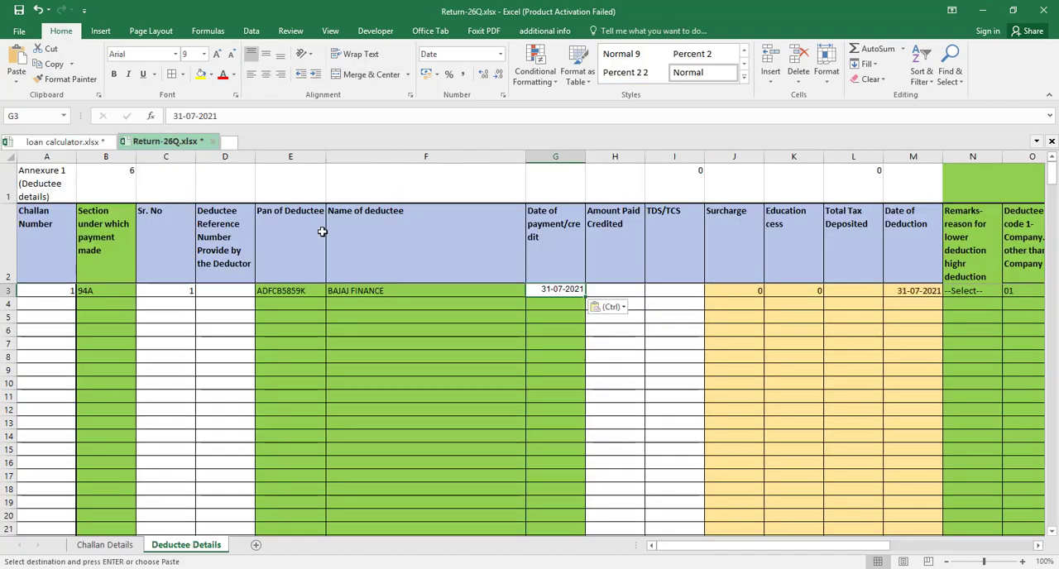
pyautogui.press('Right')
pyautogui.press('Right')
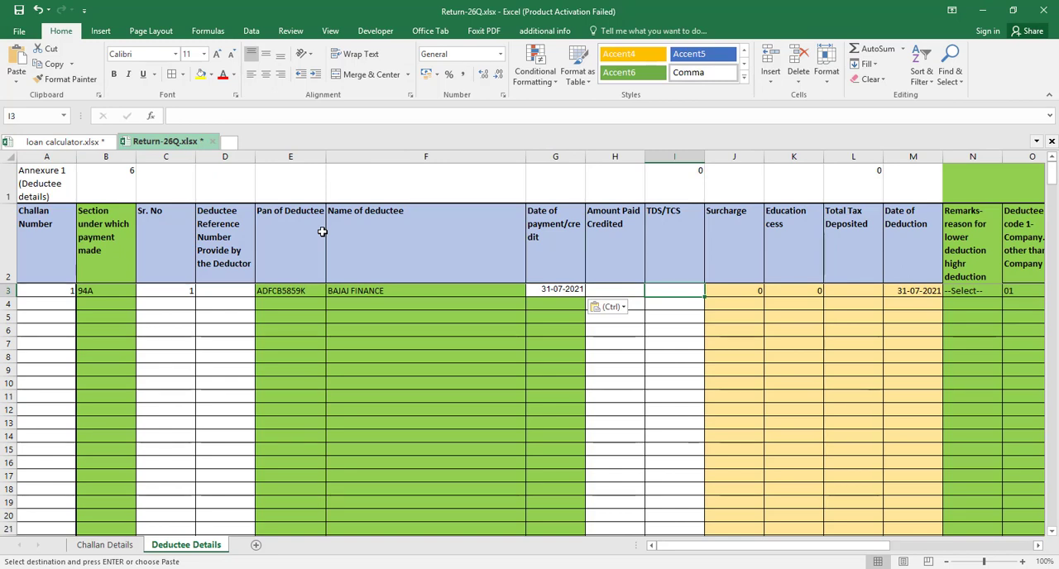
# Check the first challan's amount in the TDS Challan Reconciliation sheet and enter 890 as TDS/TCS in I3 of Deductee Details
pyautogui.click(69, 146)
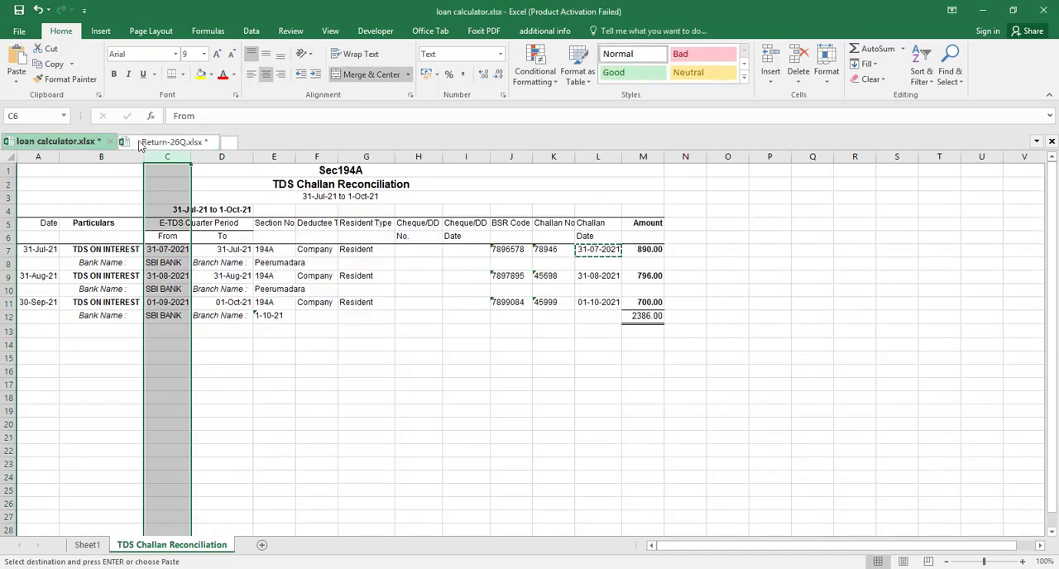
pyautogui.click(152, 143)
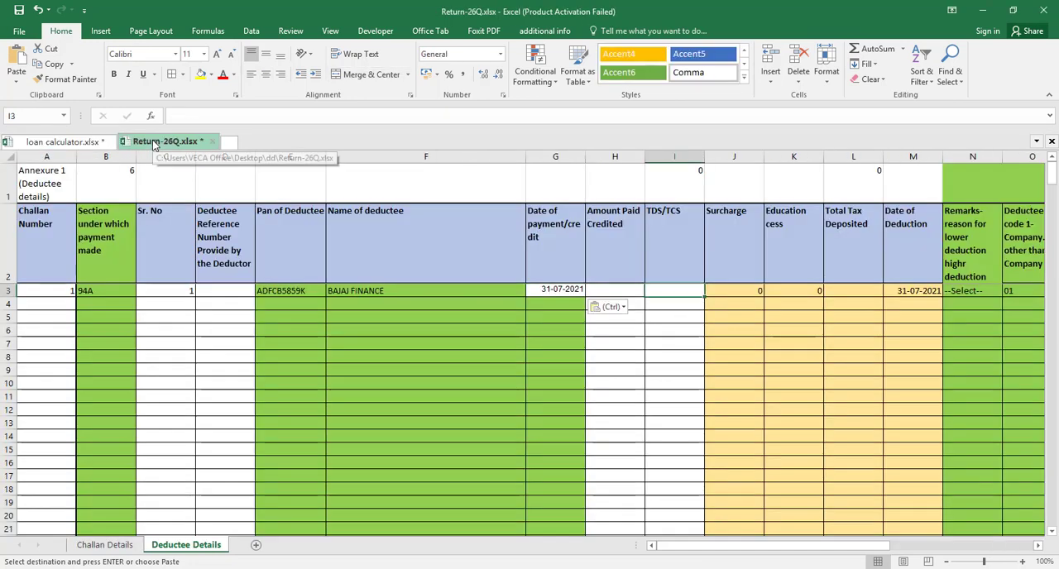
pyautogui.write('890')
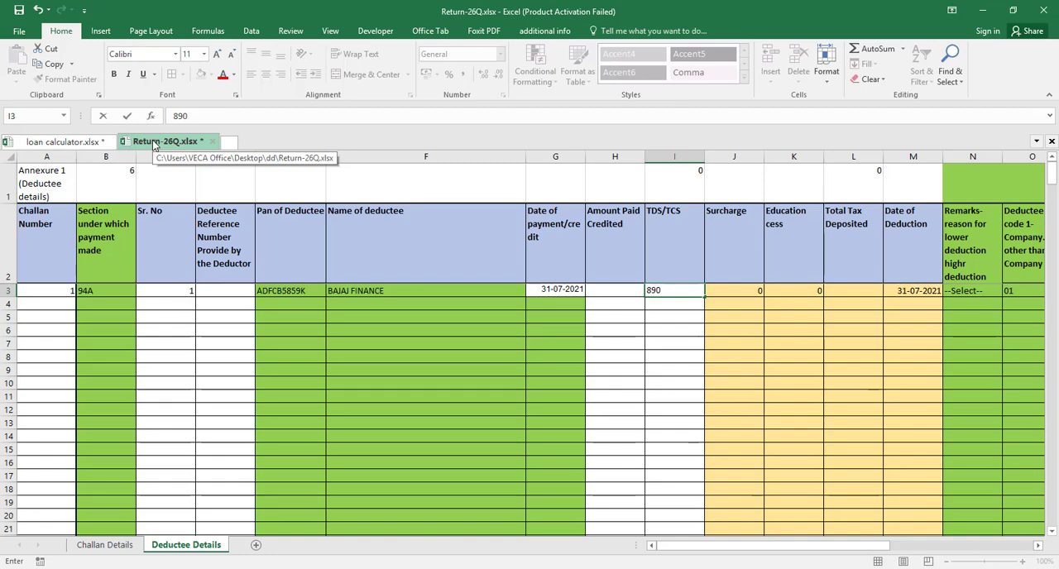
pyautogui.press('Tab')
pyautogui.press('Tab')
pyautogui.press('Tab')
pyautogui.press('Tab')
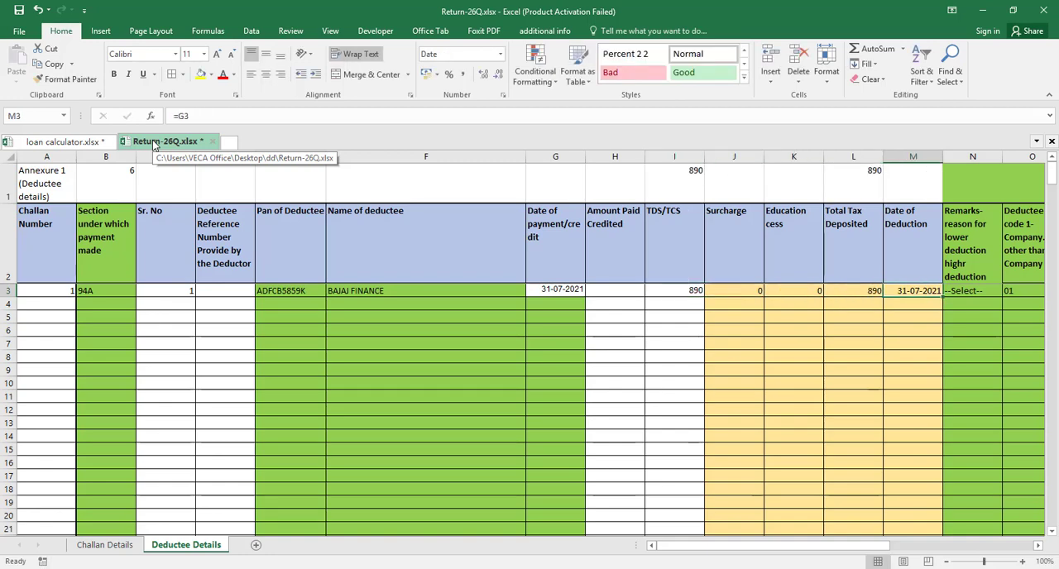
# Enter 10 as the Rate on which Tax deducted for the first deductee in cell P3
pyautogui.press('Tab')
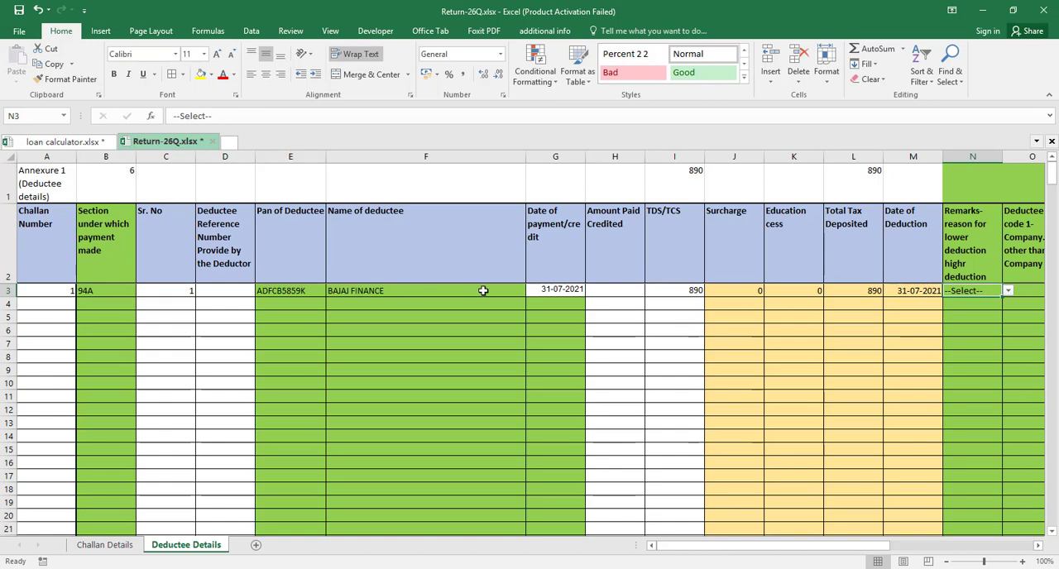
pyautogui.press('Tab')
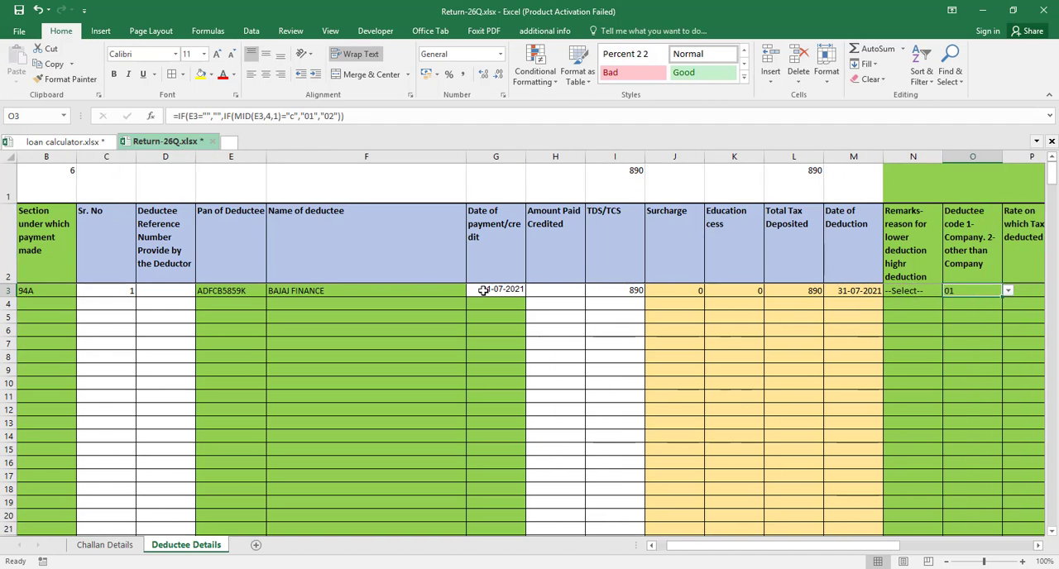
pyautogui.press('Left')
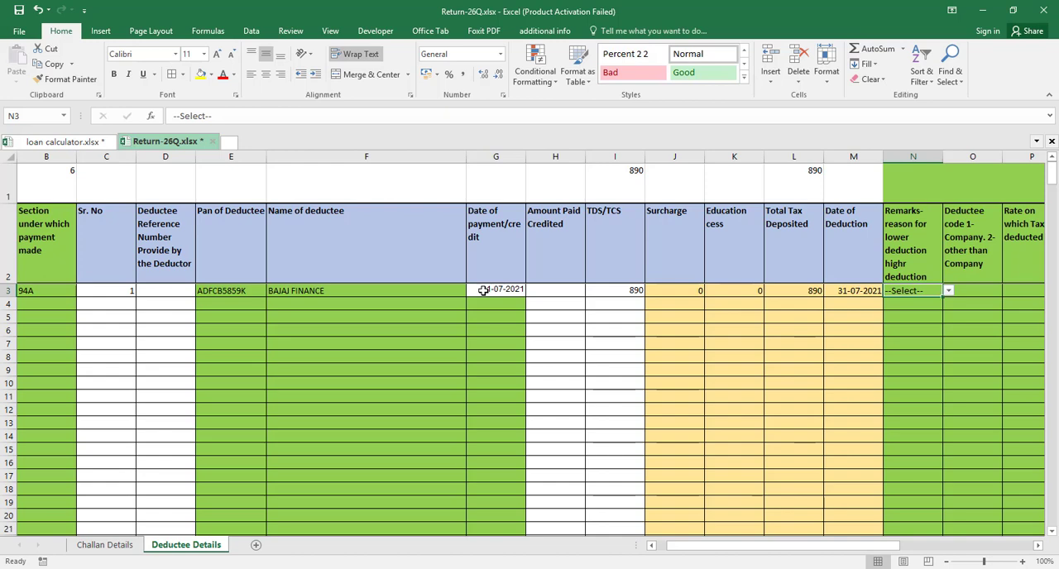
pyautogui.press('Tab')
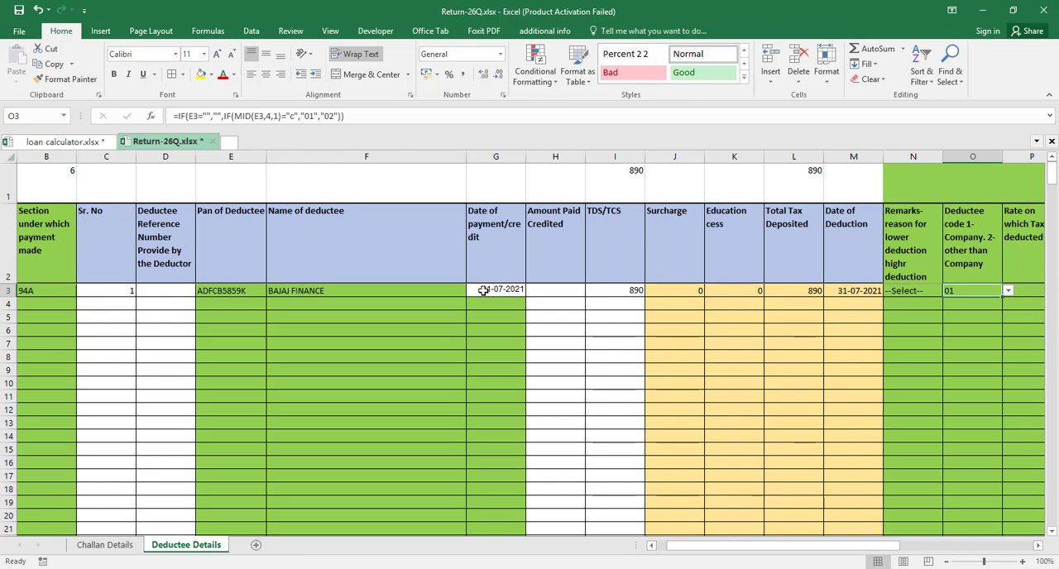
pyautogui.press('Tab')
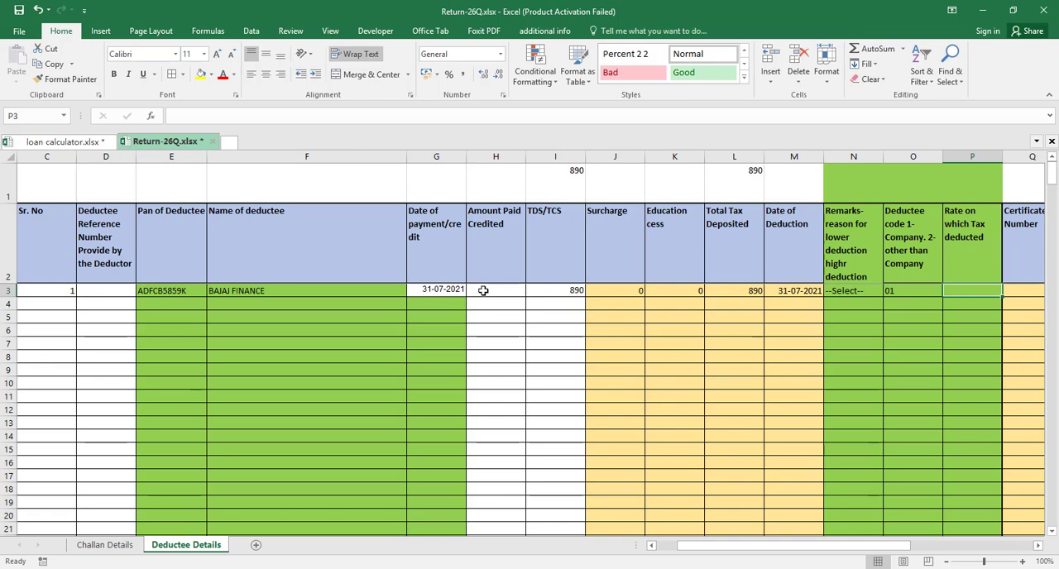
pyautogui.write('10')
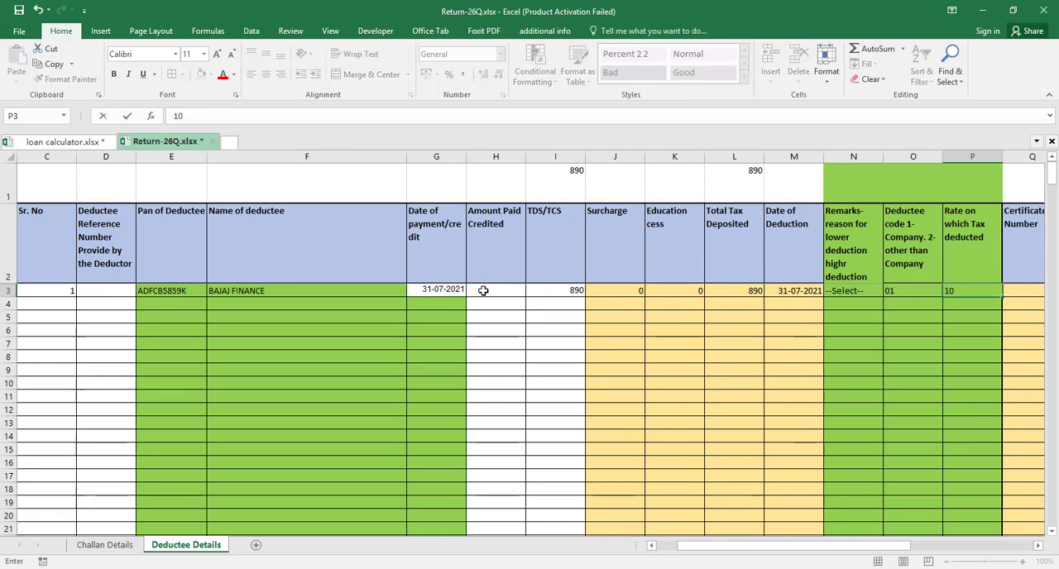
pyautogui.hotkey('ctrl', 'Return')
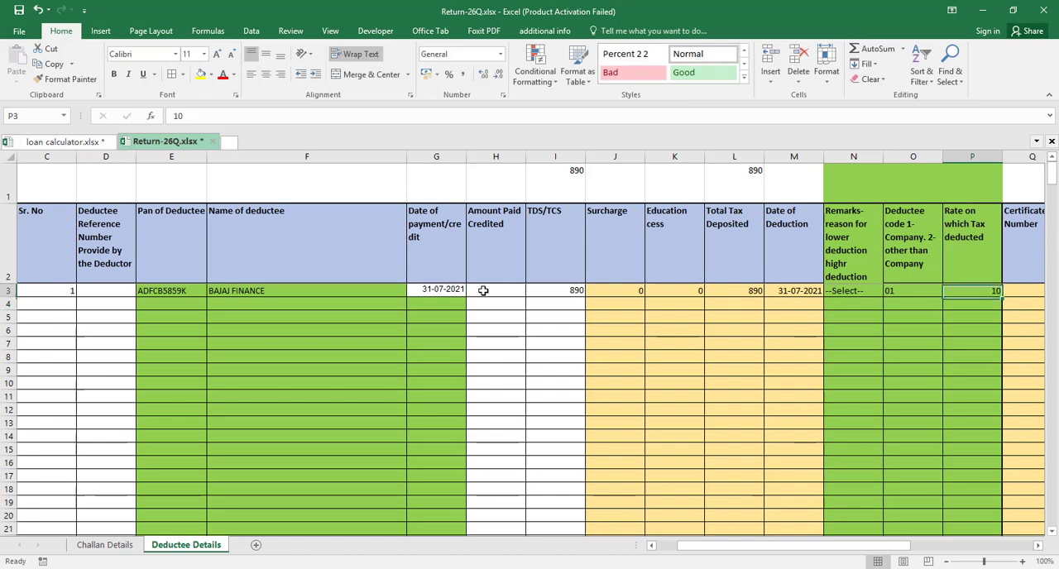
pyautogui.hscroll(2, 483, 291)
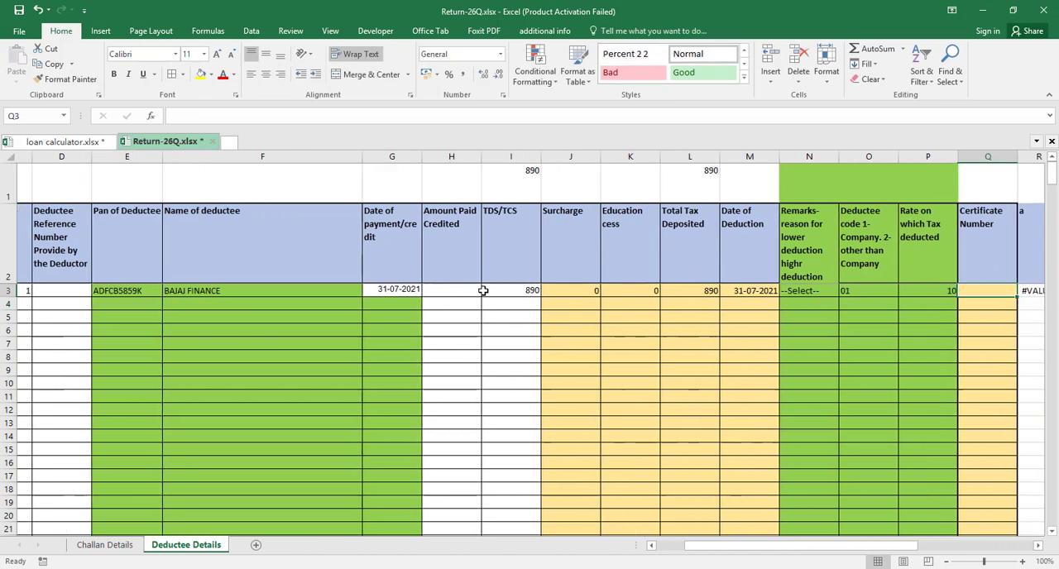
# Start the second deductee entry in row 4 with Challan Number 2, section 94A and Sr. No 2
pyautogui.press('Down')
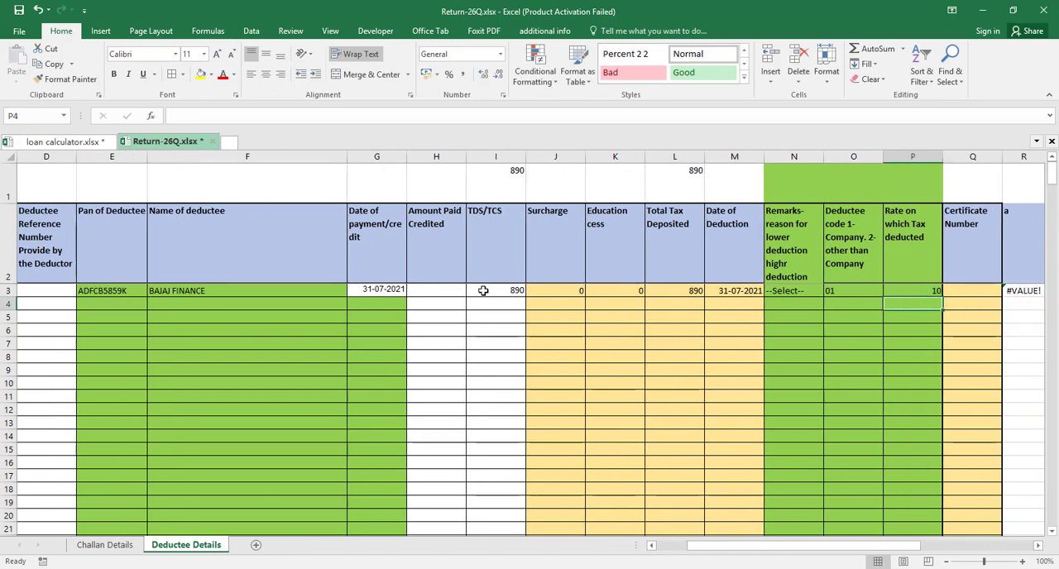
pyautogui.press('Home')
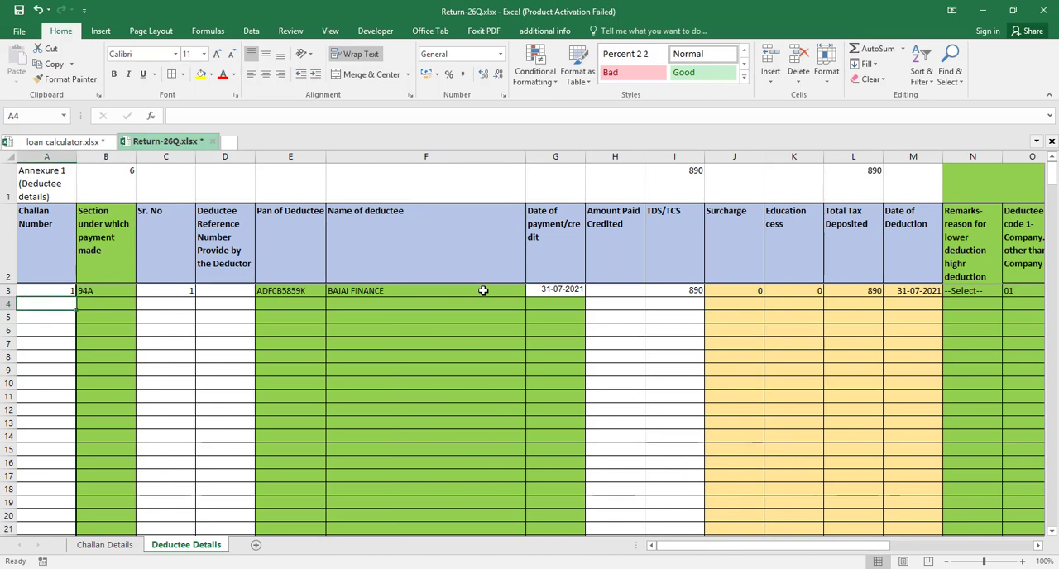
pyautogui.write('2')
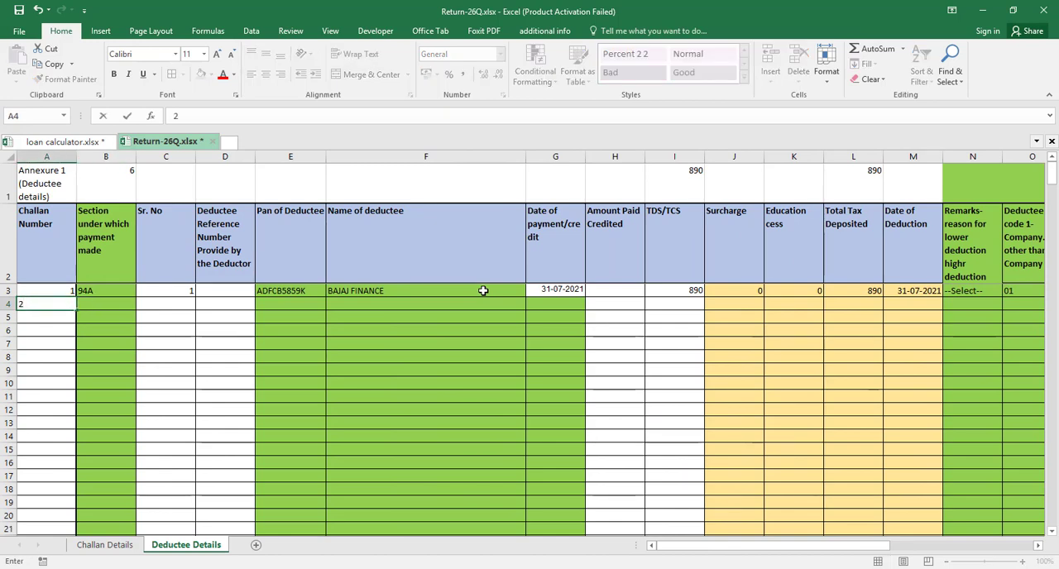
pyautogui.press('Tab')
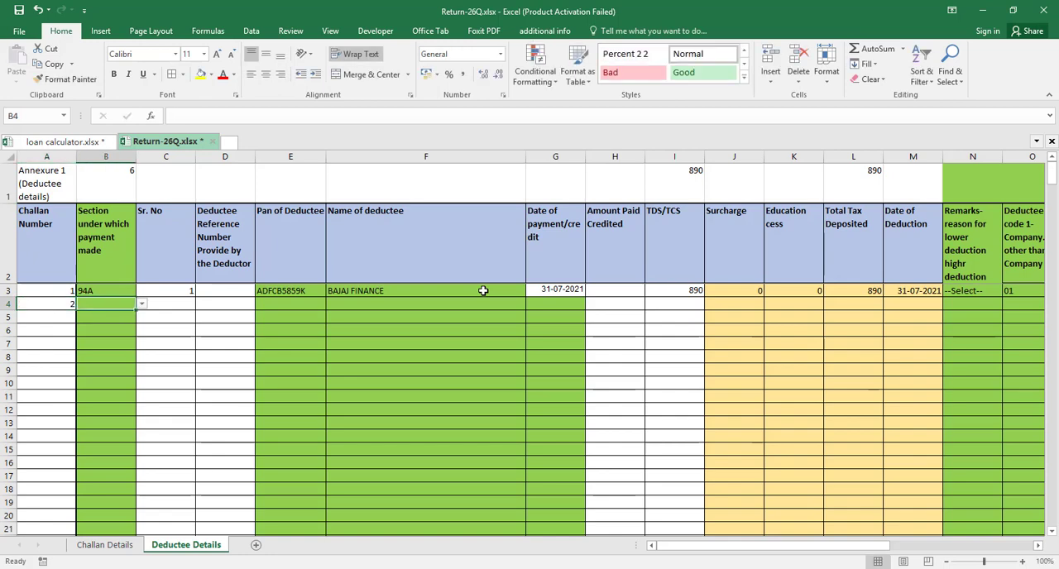
pyautogui.write('94A')
pyautogui.press('Tab')
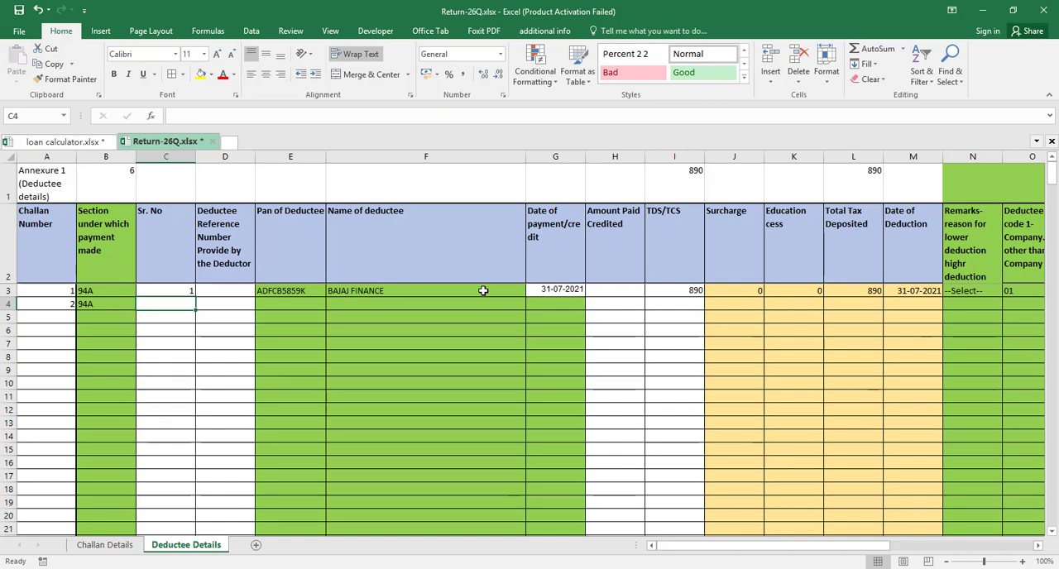
pyautogui.write('2')
pyautogui.press('Tab')
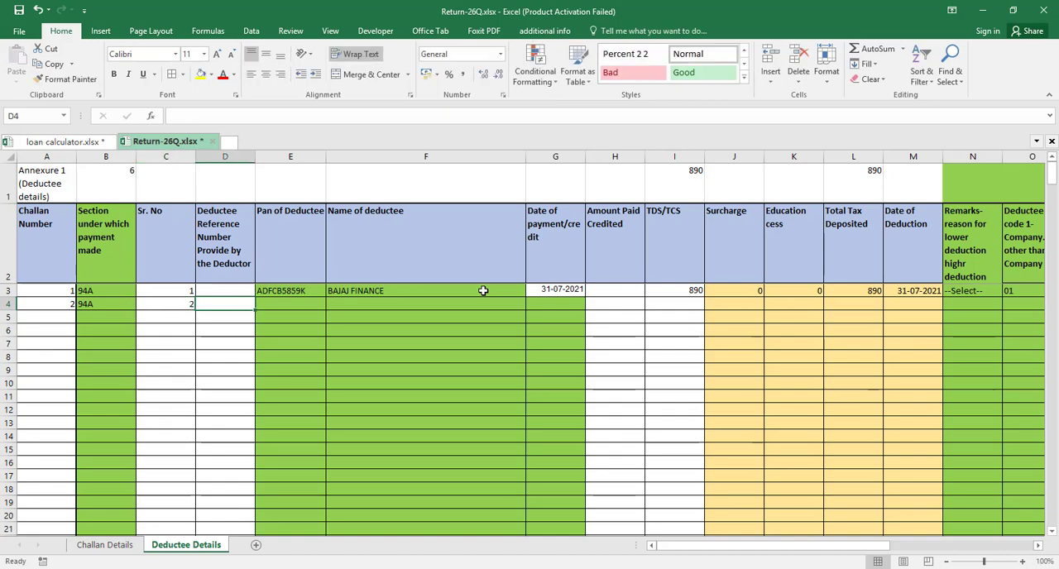
# Fill in the same deductee PAN as row 3 in E4 and the deductee name BAJAJ FINANCE in F4
pyautogui.press('Tab')
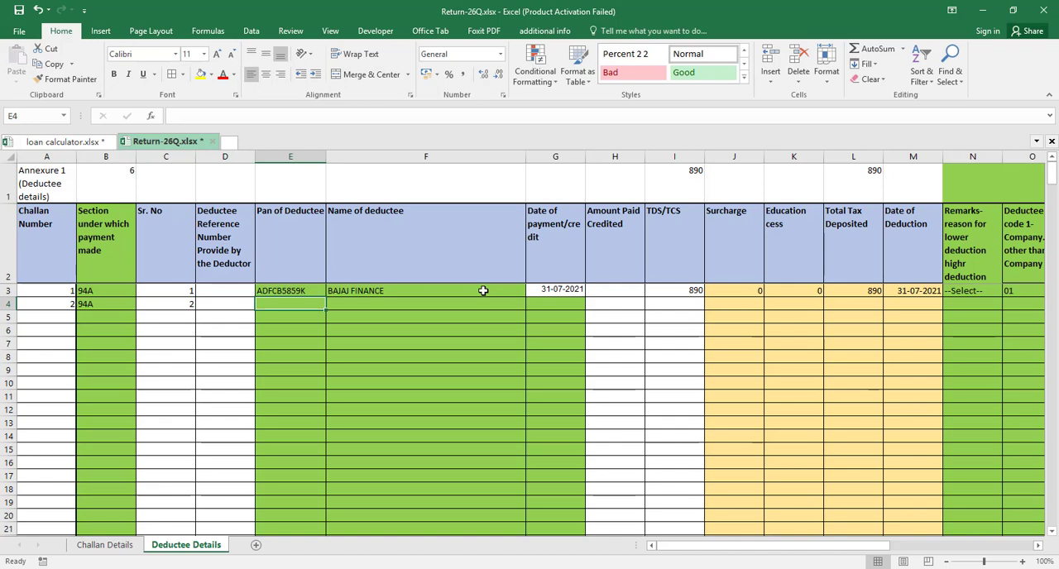
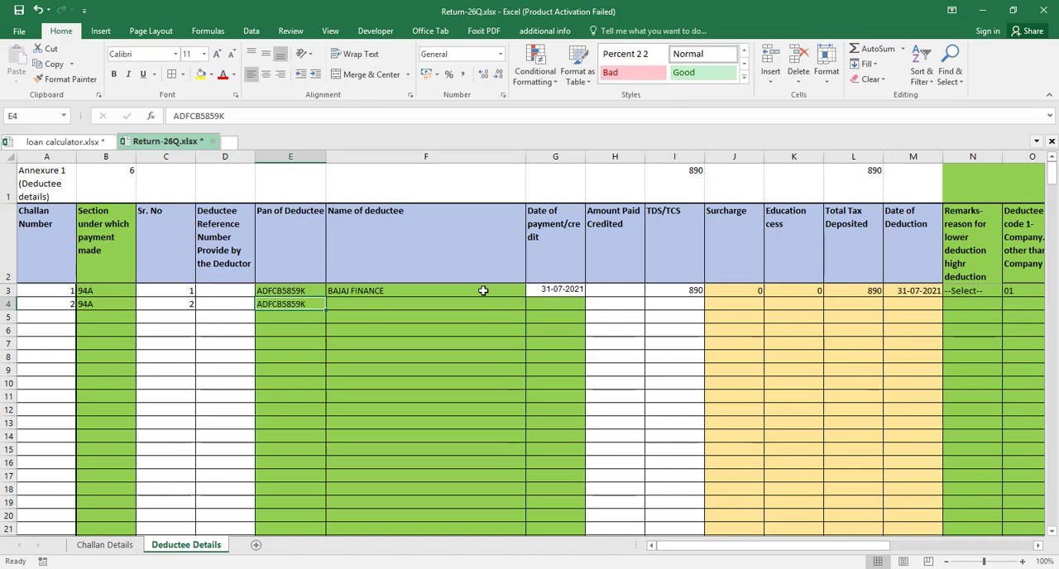
pyautogui.press('Tab')
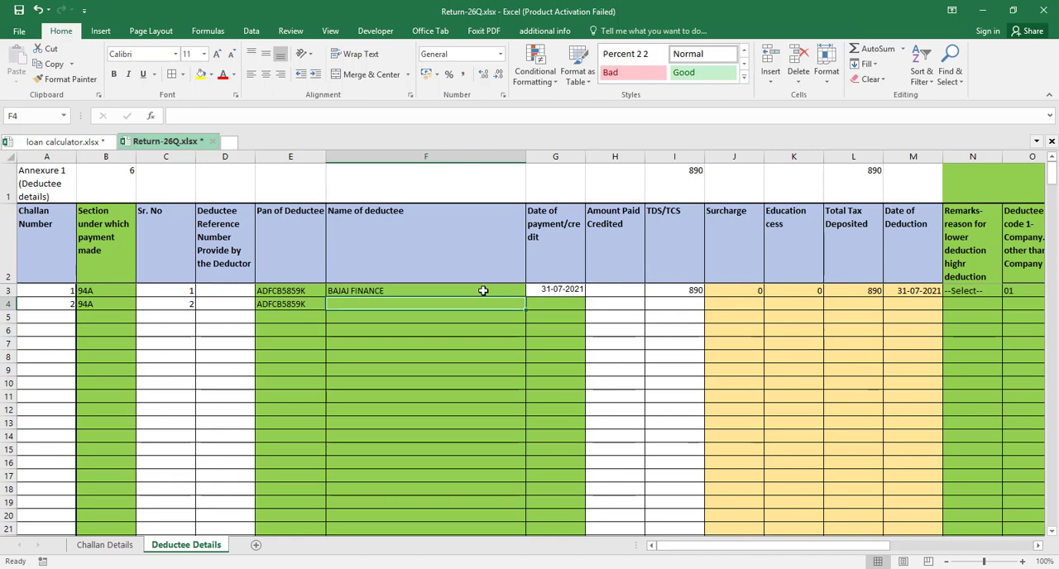
pyautogui.write('BAJAJ FINANCE')
pyautogui.press('Tab')
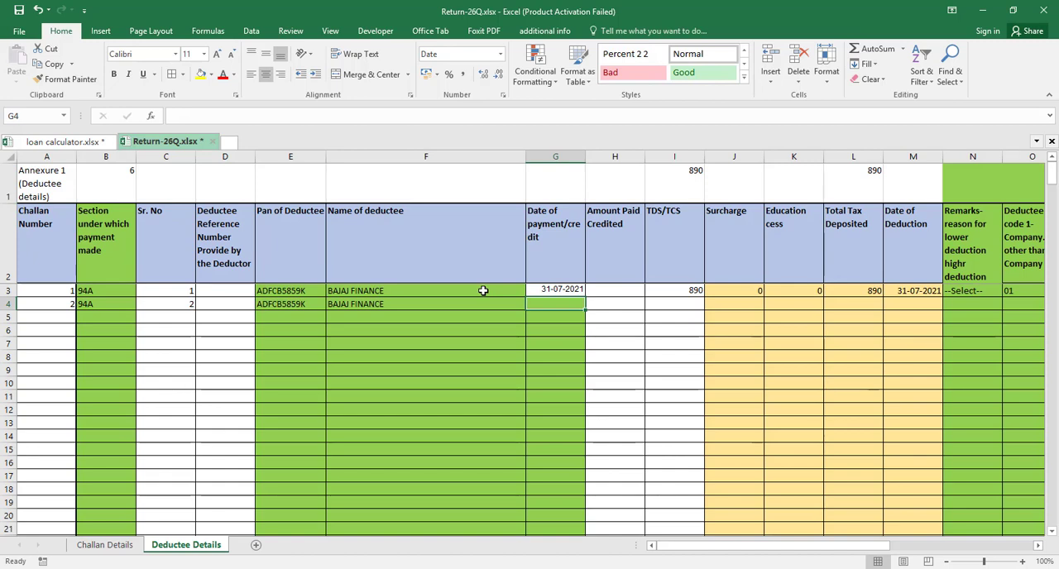
# Enter 31-08-2021 as the Date of payment/credit in G4 and select the TDS/TCS cell I4
pyautogui.write('31-')
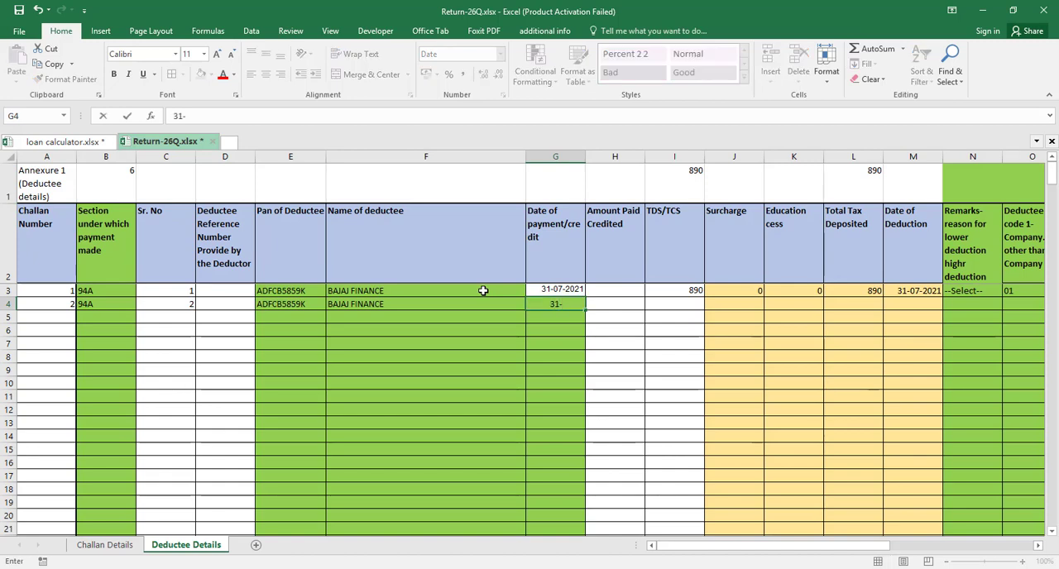
pyautogui.write('08-2021')
pyautogui.press('Tab')
pyautogui.press('Tab')
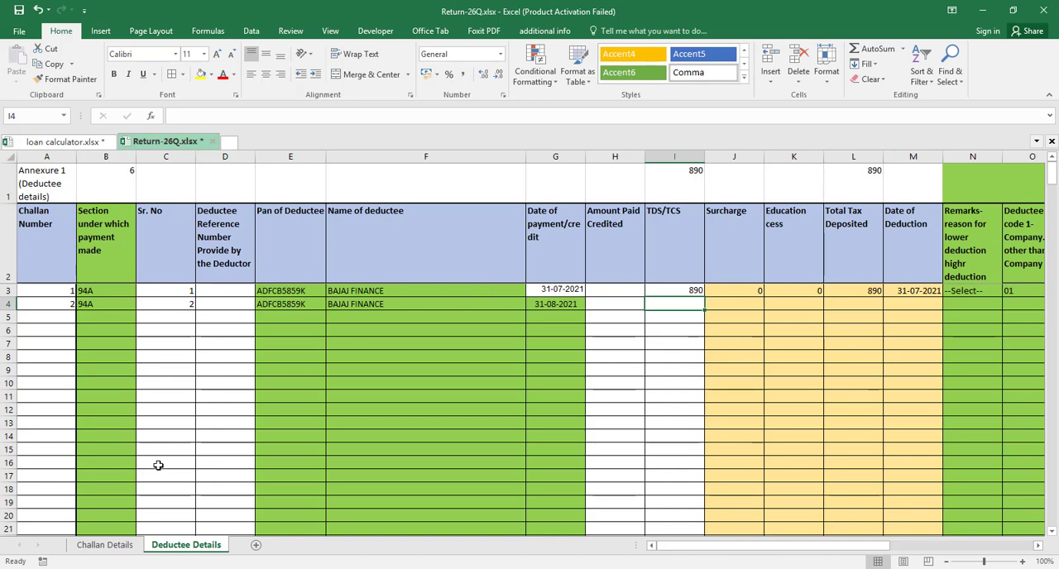
# Check the second challan's amount in the TDS Challan Reconciliation sheet and enter 796 as TDS/TCS in I4 of Deductee Details
pyautogui.click(106, 546)
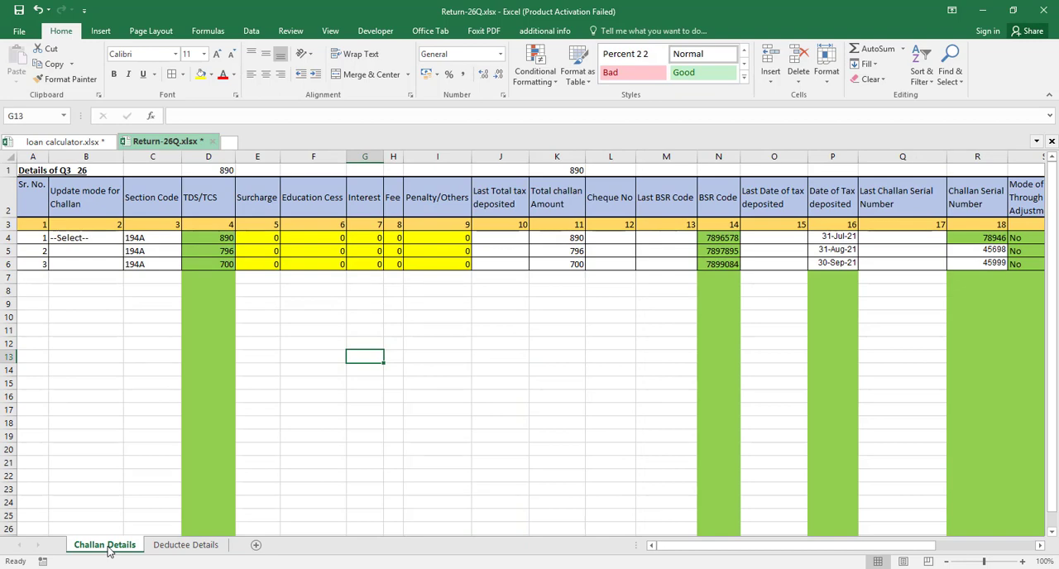
pyautogui.click(185, 545)
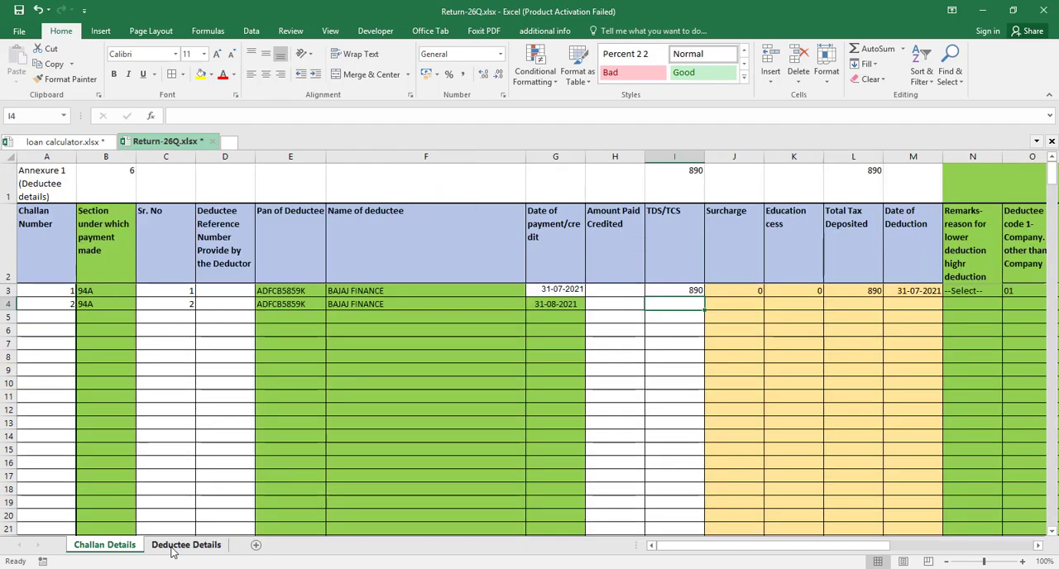
pyautogui.click(65, 143)
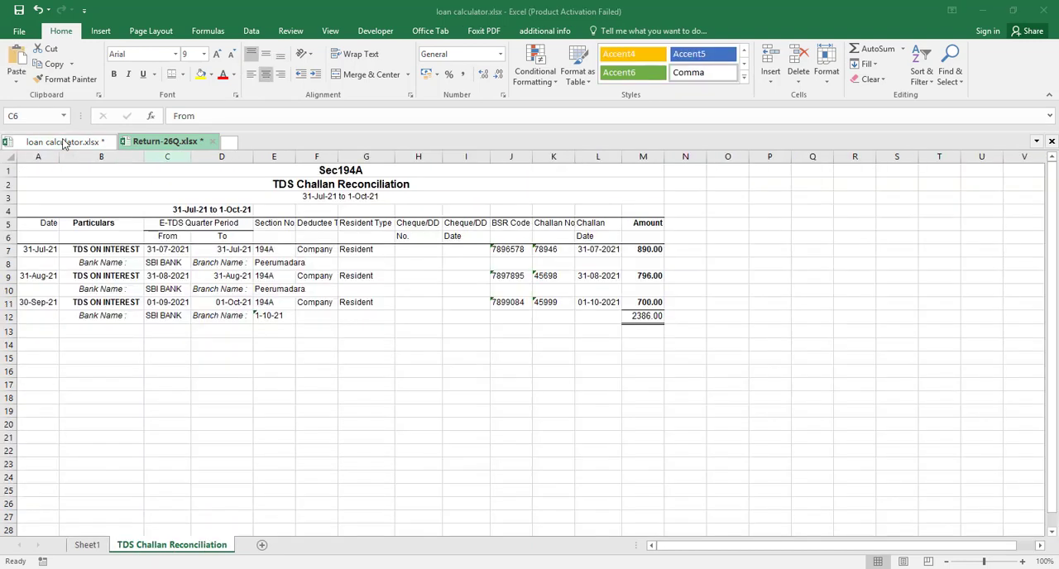
pyautogui.click(168, 156)
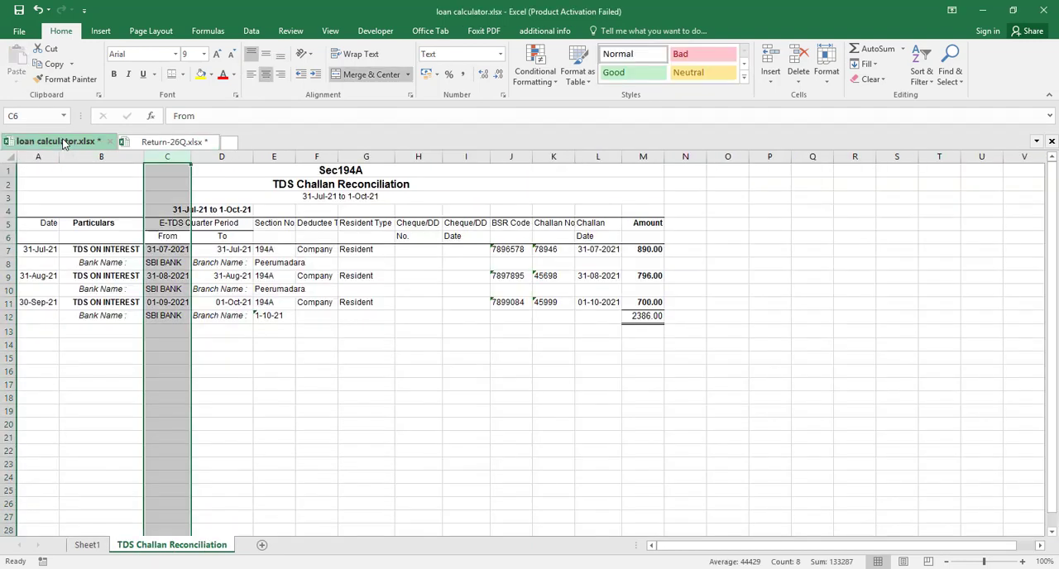
pyautogui.click(167, 142)
pyautogui.write('796')
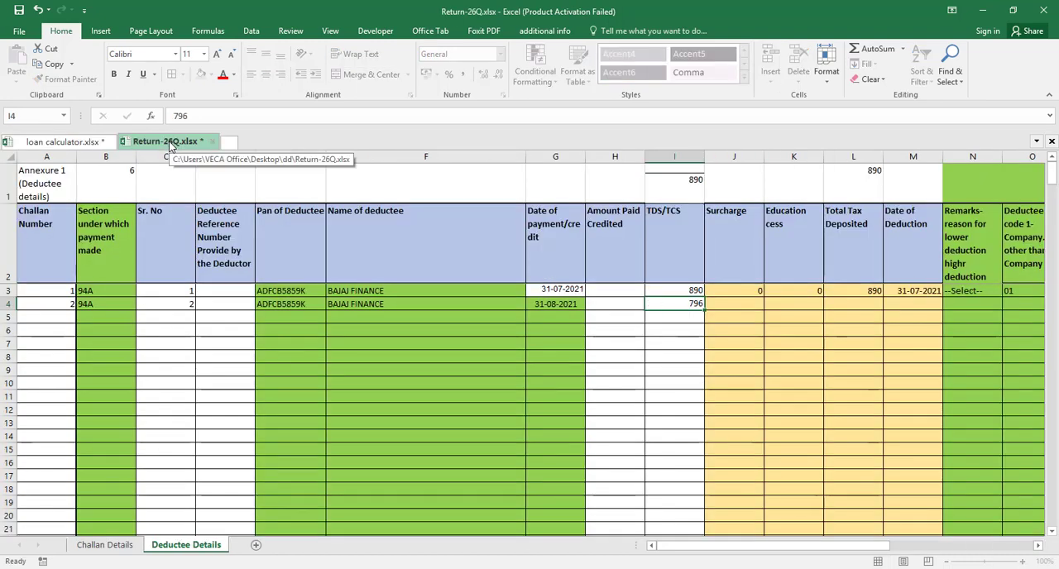
pyautogui.press('Tab')
pyautogui.press('Tab')
pyautogui.press('Tab')
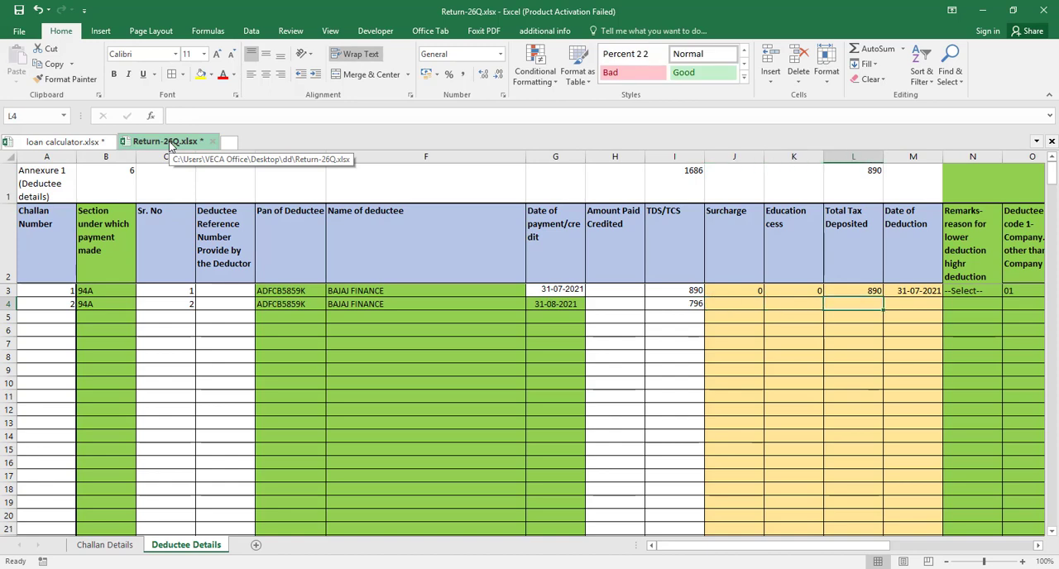
# Fill the Surcharge, Education cess and Total Tax Deposited cells J4:L4 down from row 3
pyautogui.press('Left')
pyautogui.press('Left')
pyautogui.hotkey('shift', 'Right')
pyautogui.hotkey('shift', 'Right')
pyautogui.hotkey('shift', 'Right')
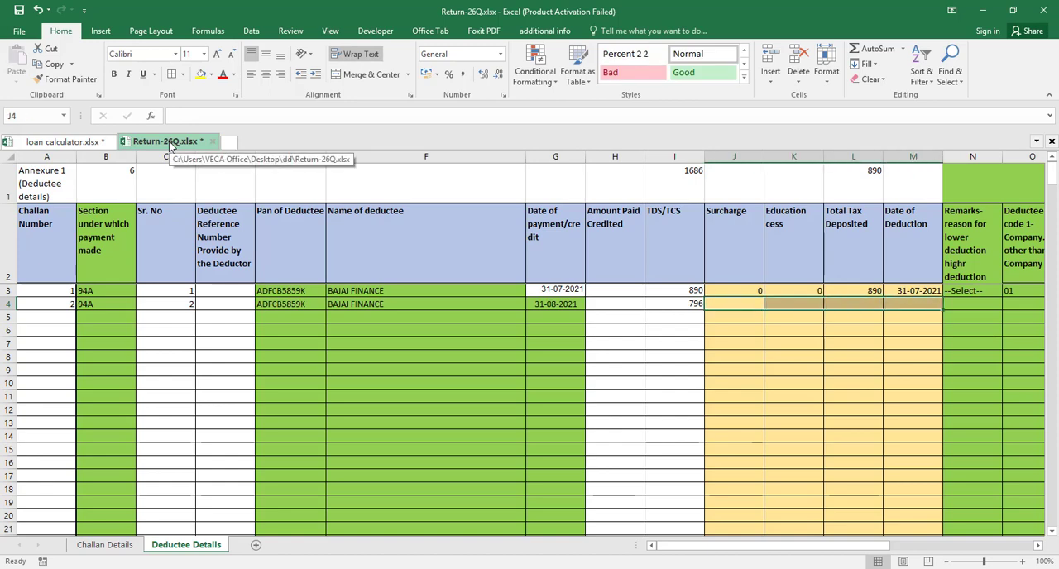
pyautogui.hotkey('shift', 'Left')
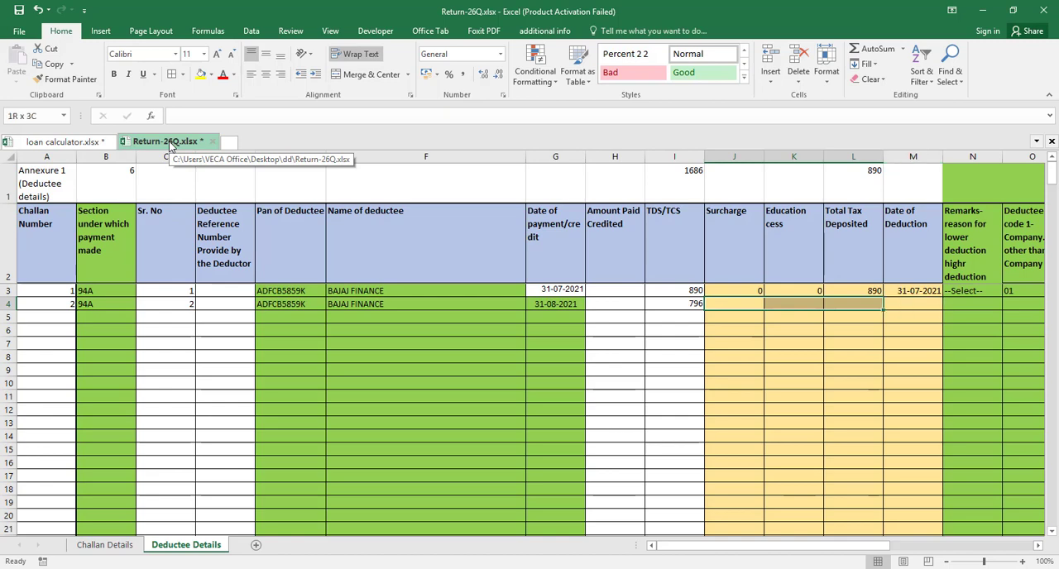
pyautogui.hotkey('ctrl', 'd')
# Enter 31-08-2021 as the Date of Deduction for the second deductee entry in cell M4
pyautogui.press('Right')
pyautogui.press('Right')
pyautogui.press('Right')
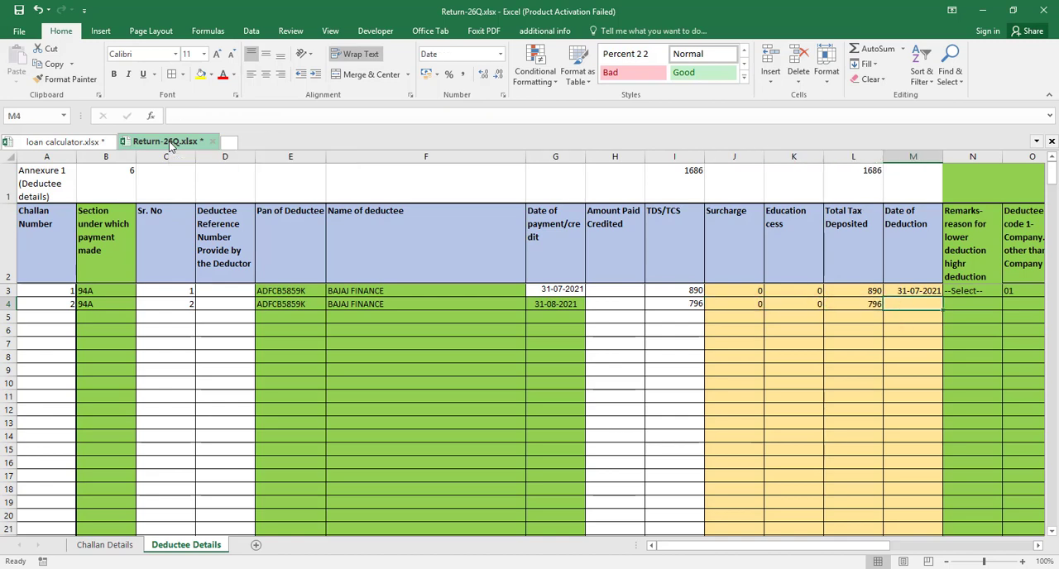
pyautogui.write('31-08')
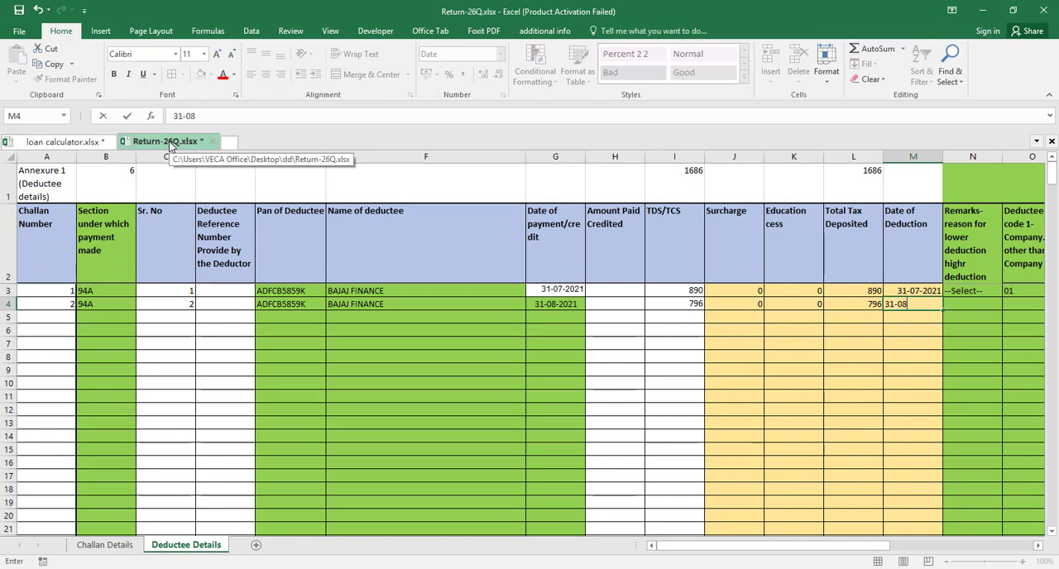
pyautogui.write('-2021')
pyautogui.press('Tab')
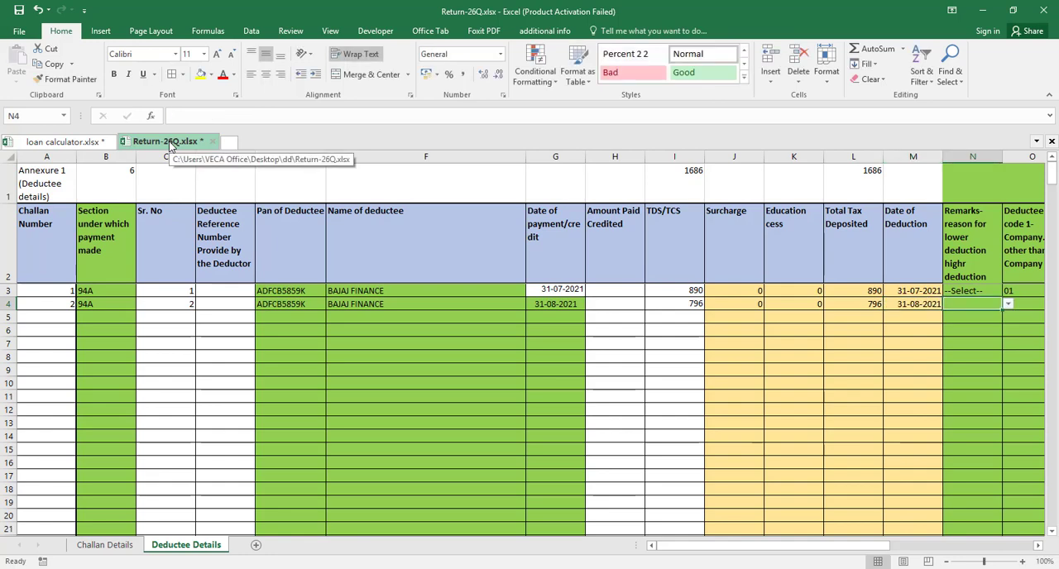
# Fill the Deductee code cell O4 down from row 3 and enter 10 as the tax deduction rate in P4
pyautogui.press('Tab')
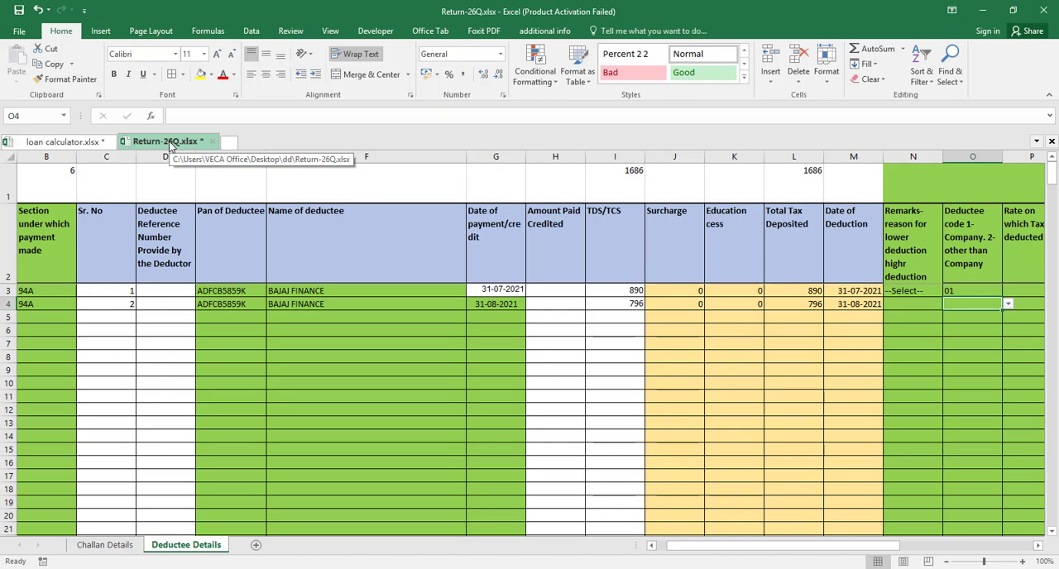
pyautogui.hotkey('ctrl', 'd')
pyautogui.press('Tab')
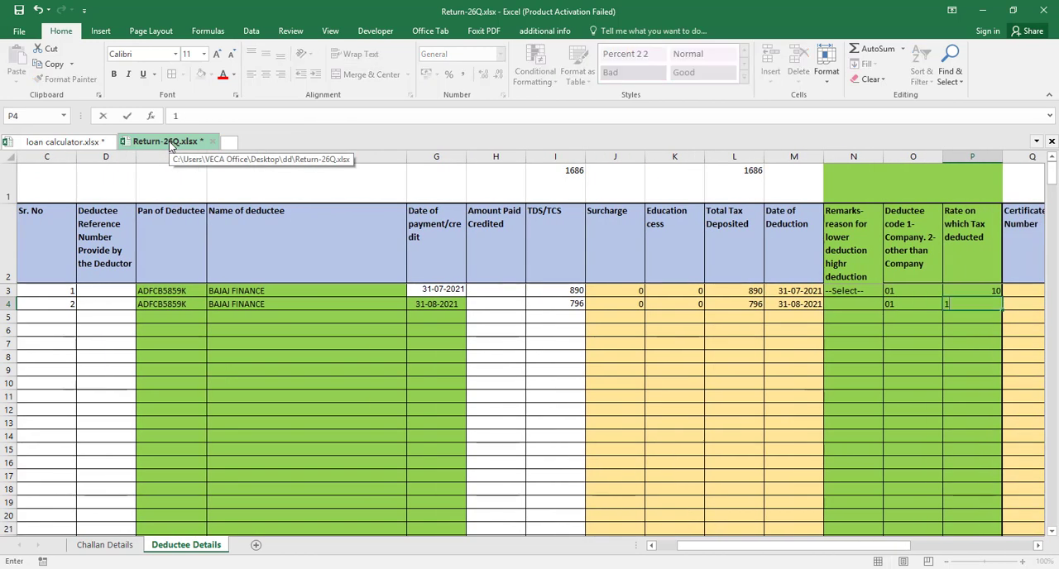
pyautogui.hotkey('ctrl', 'd')
pyautogui.press('Return')
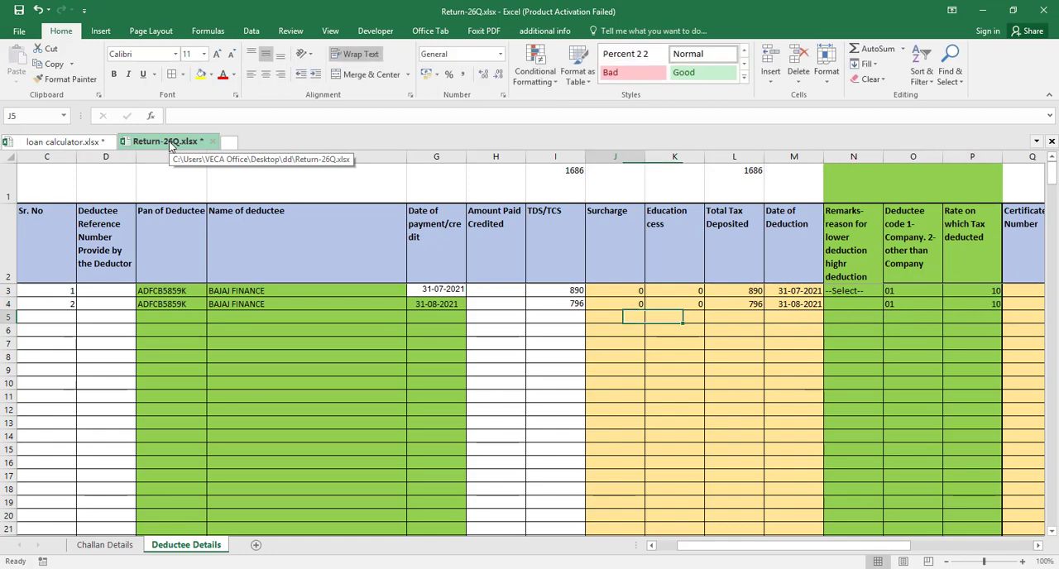
# Start the third deductee entry in row 5 with Challan Number 3, Section 94A and Sr. No 3
pyautogui.press('Home')
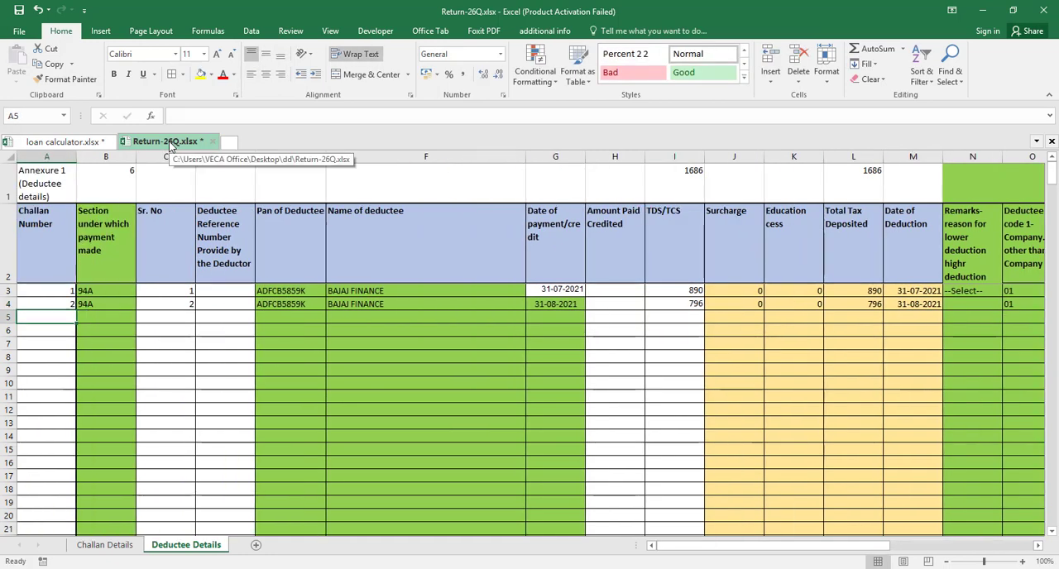
pyautogui.write('3')
pyautogui.press('Tab')
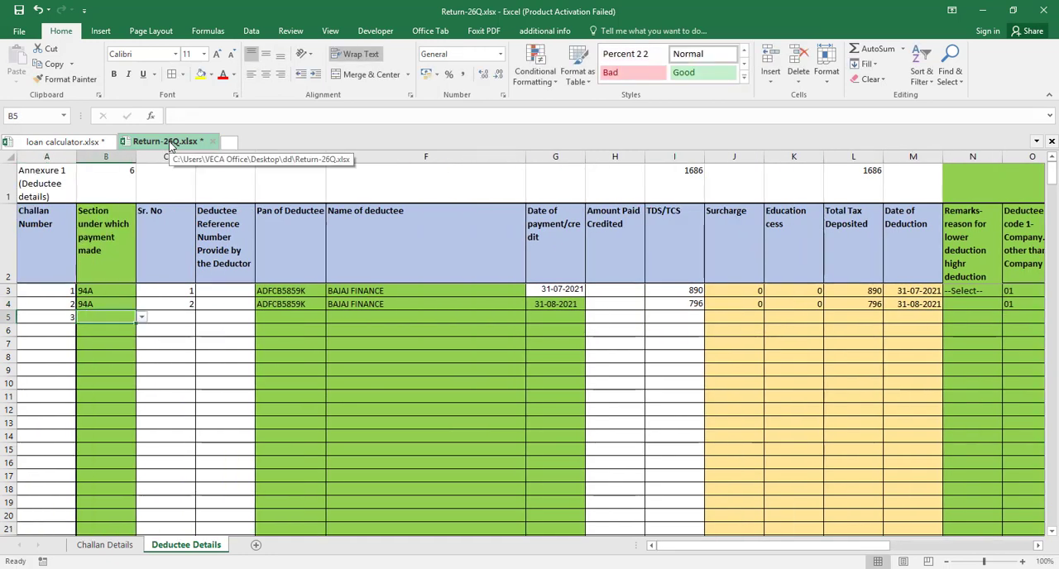
pyautogui.write('94')
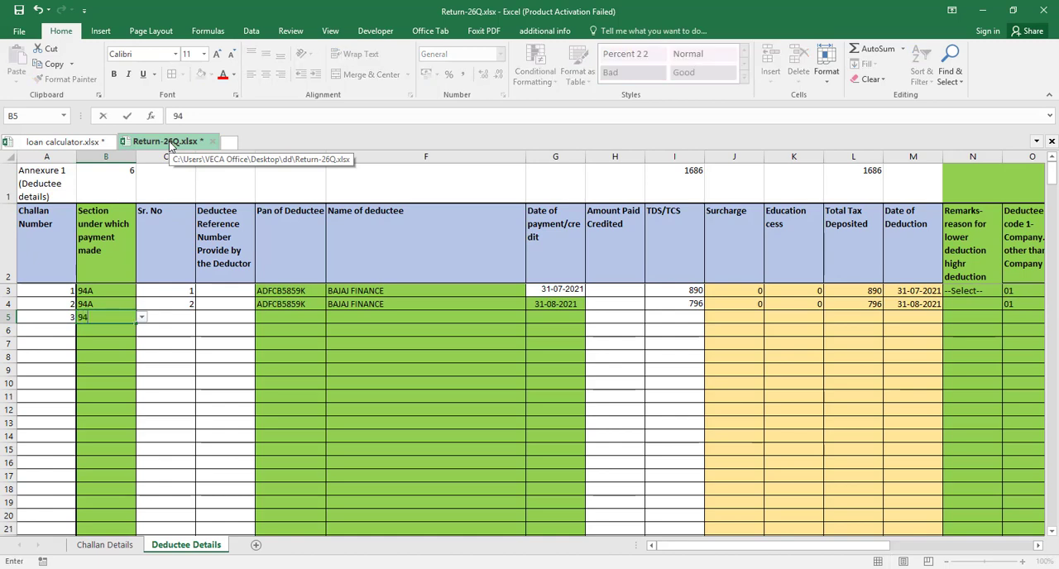
pyautogui.write('A')
pyautogui.hotkey('ctrl', 'Return')
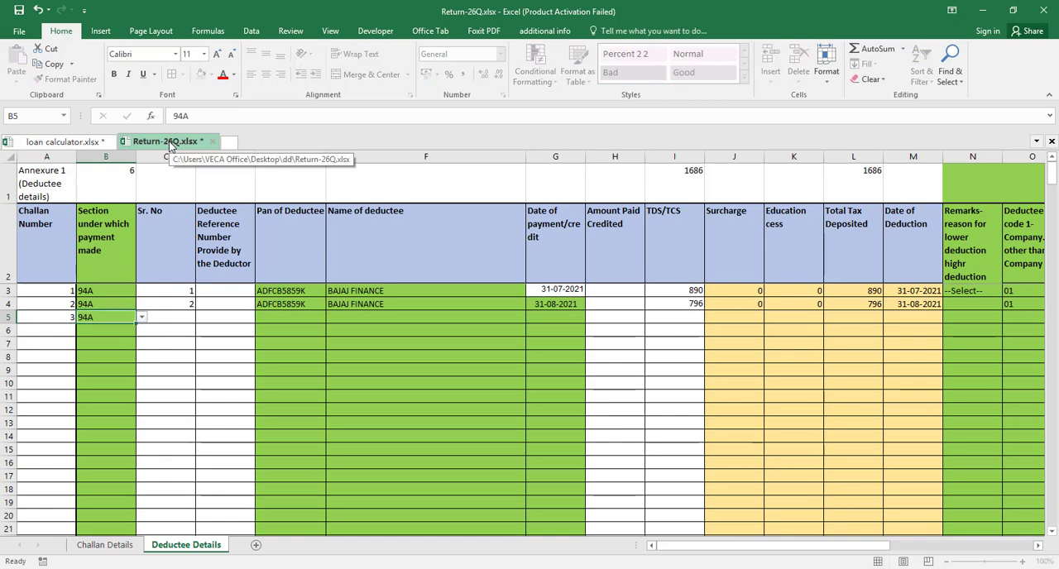
pyautogui.press('Tab')
pyautogui.write('3')
pyautogui.press('Tab')
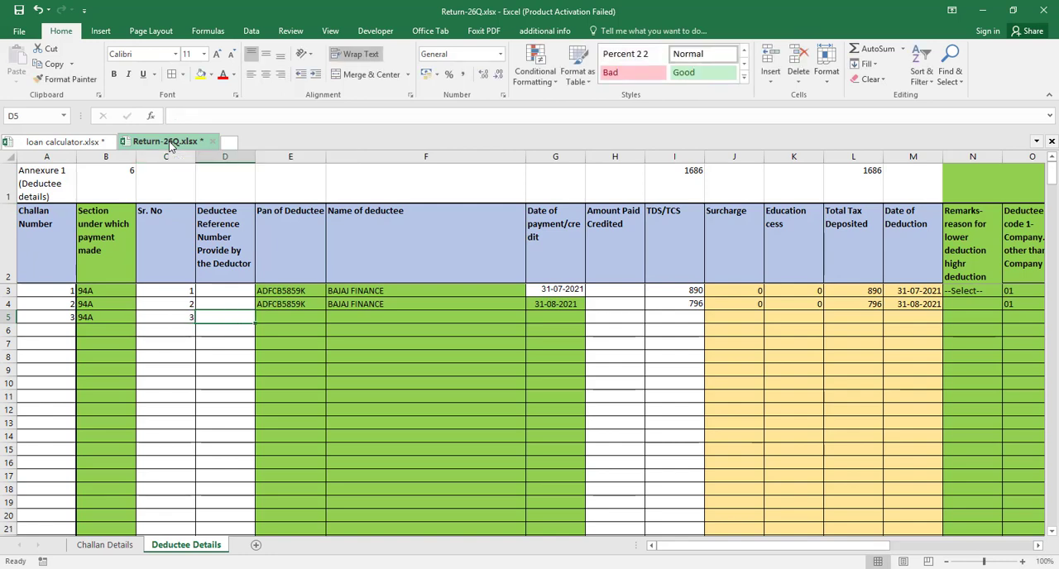
# Fill the PAN and Name of deductee cells E5:F5 down from row 4
pyautogui.press('Tab')
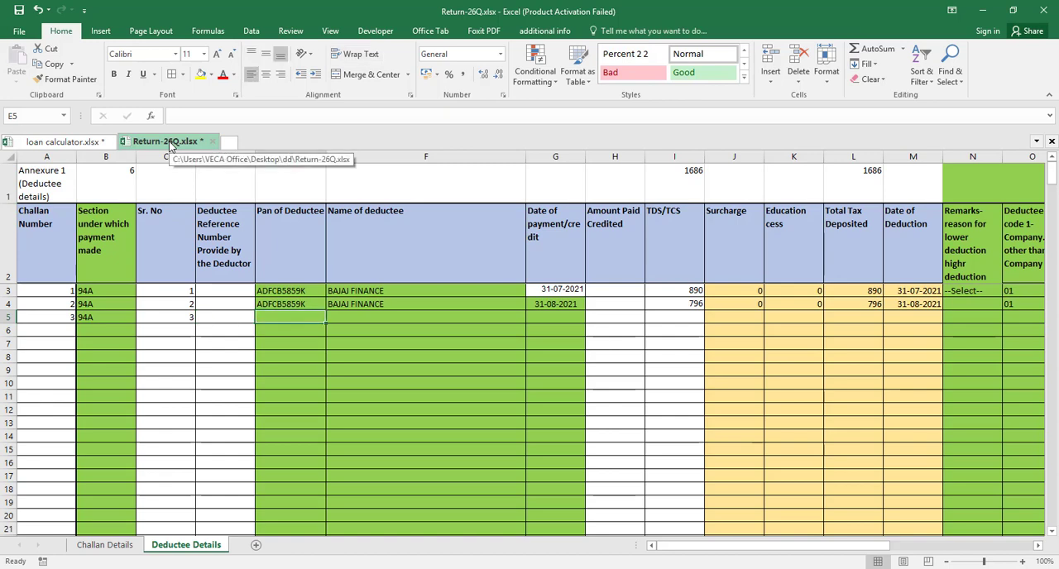
pyautogui.hotkey('ctrl', 'd')
pyautogui.press('Tab')
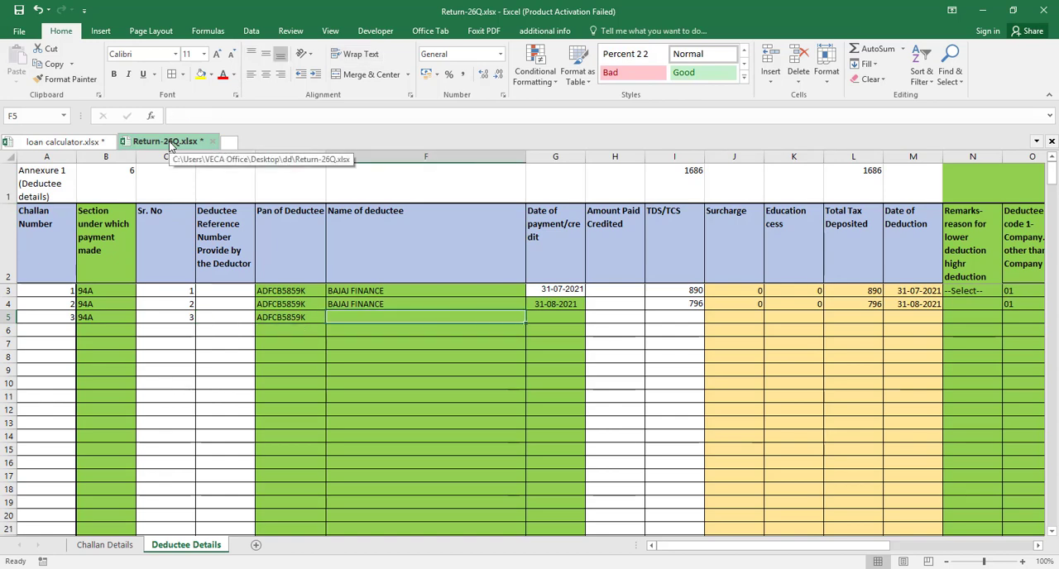
pyautogui.hotkey('ctrl', 'd')
pyautogui.press('Tab')
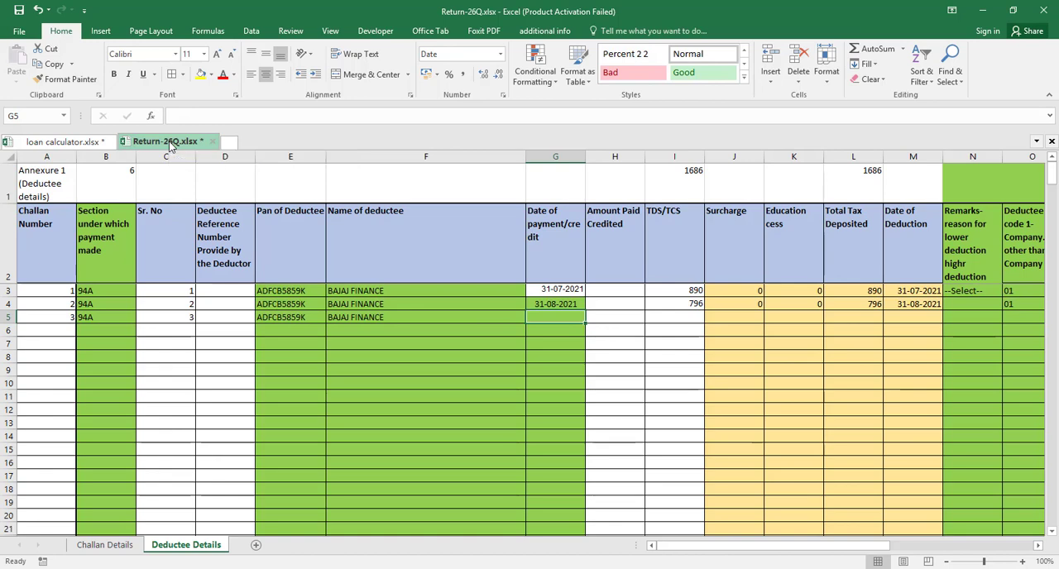
# Enter 30-09-2021 as the Date of payment/credit for the third deductee entry in cell G5
pyautogui.write('30-')
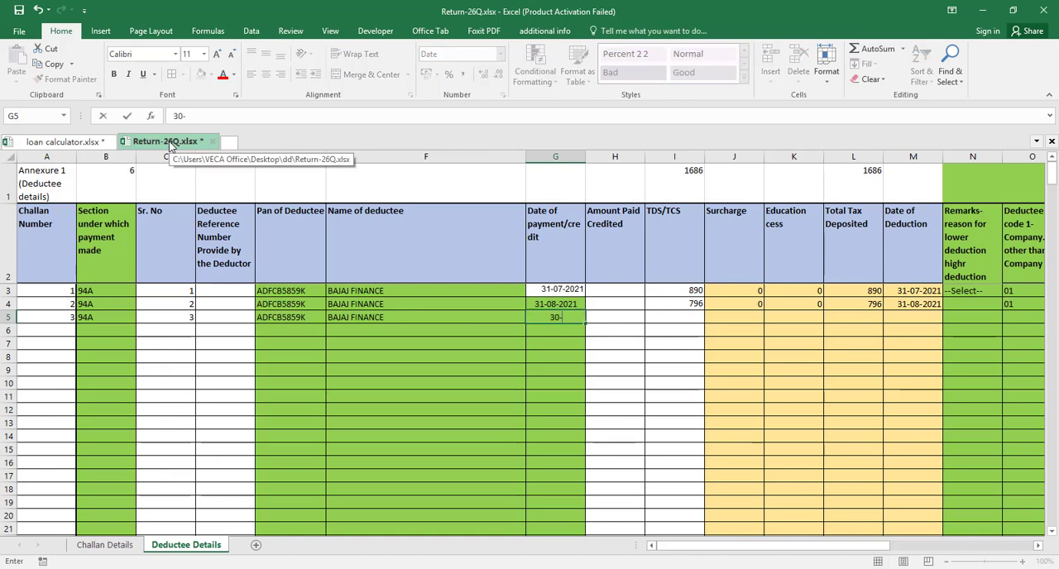
pyautogui.write('09-2021')
pyautogui.press('Tab')
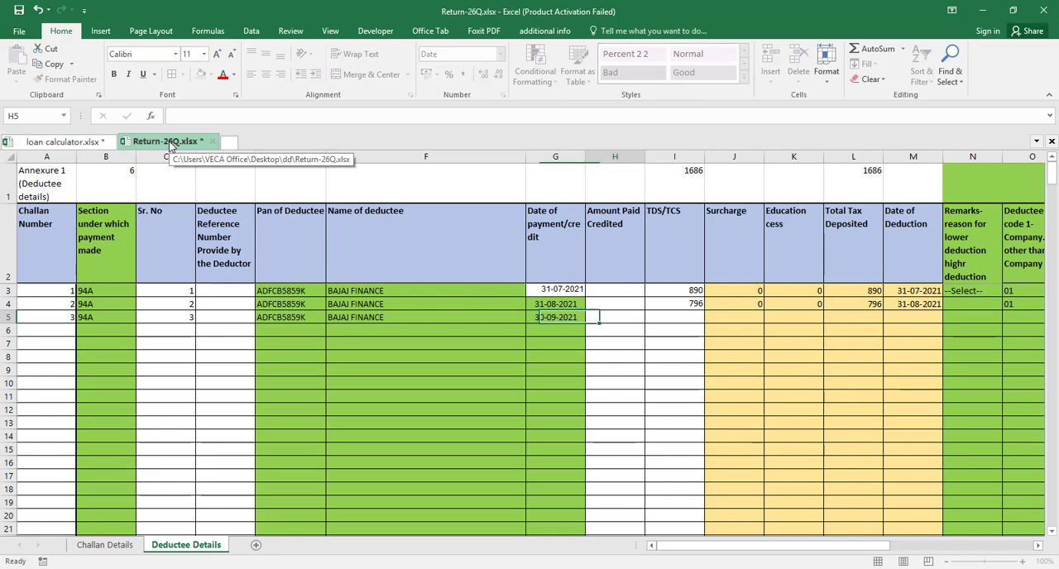
# Check the third challan's amount in the TDS Challan Reconciliation sheet and enter 700 as TDS/TCS in I5 of Deductee Details
pyautogui.press('Tab')
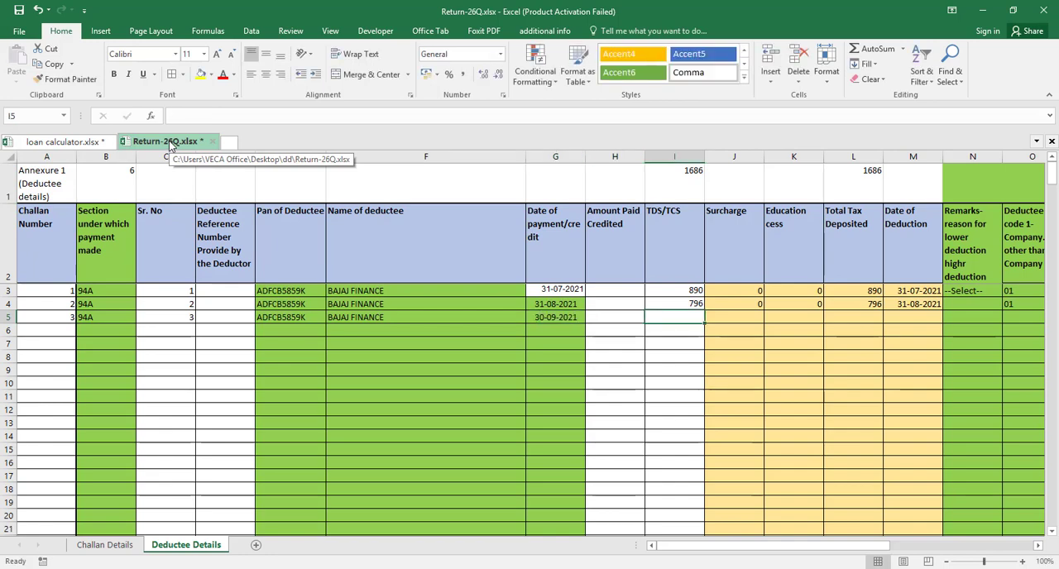
pyautogui.click(70, 141)
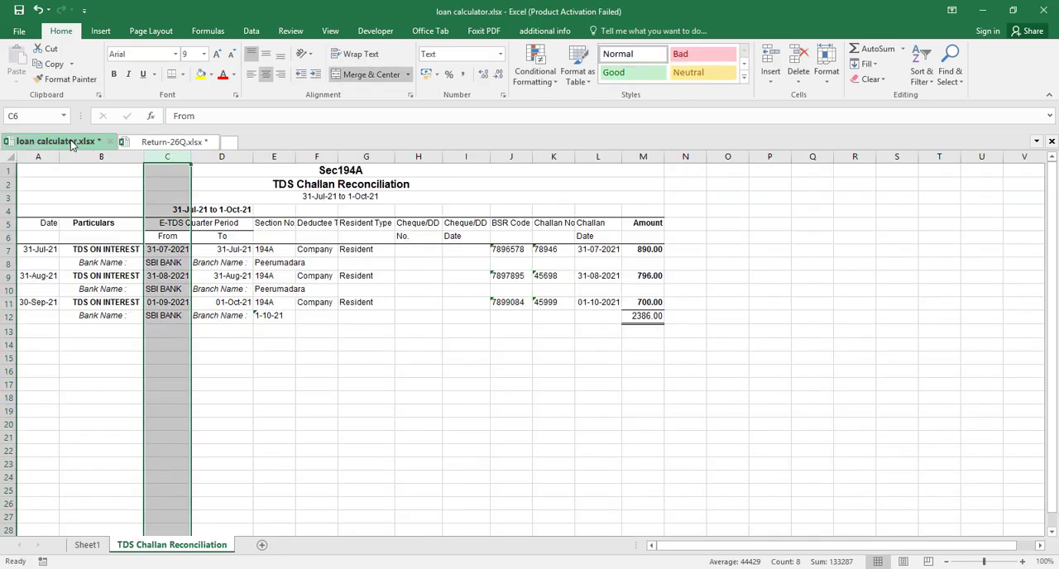
pyautogui.click(163, 141)
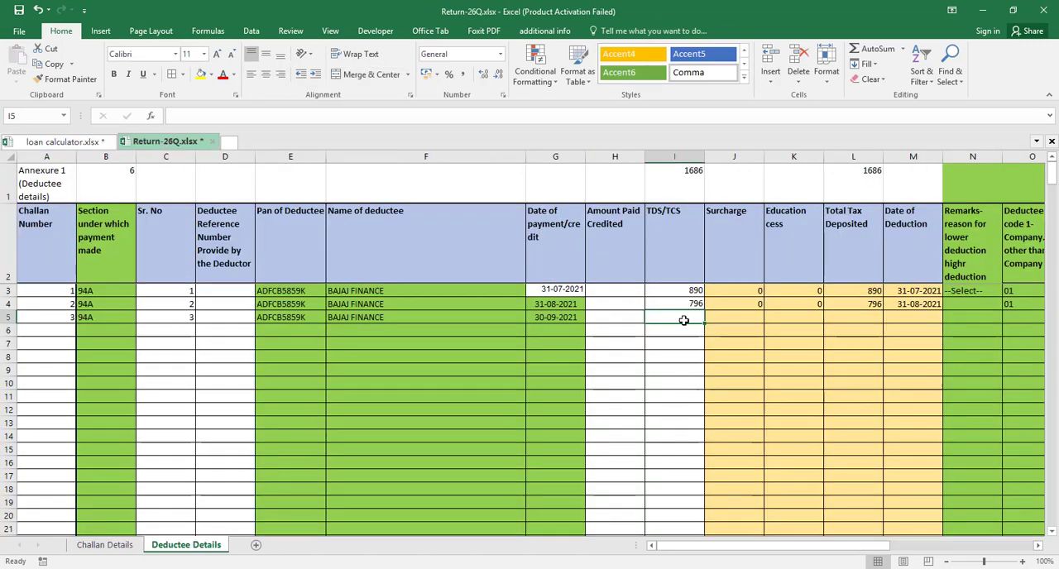
pyautogui.write('700')
pyautogui.press('Tab')
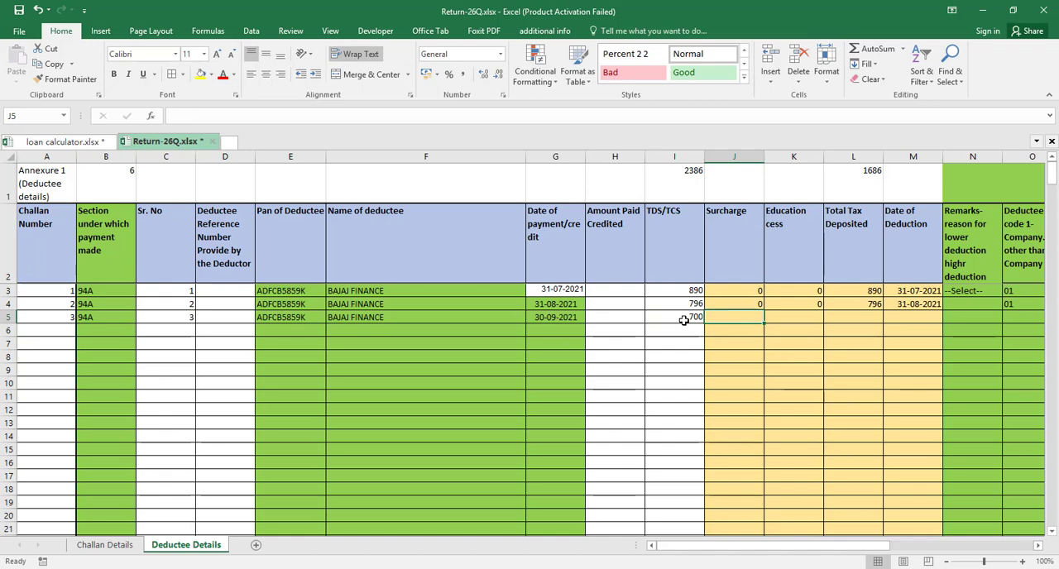
# Fill the Surcharge, Education cess and Total Tax Deposited cells J5:L5 down from row 4
pyautogui.hotkey('shift', 'Right')
pyautogui.hotkey('shift', 'Right')
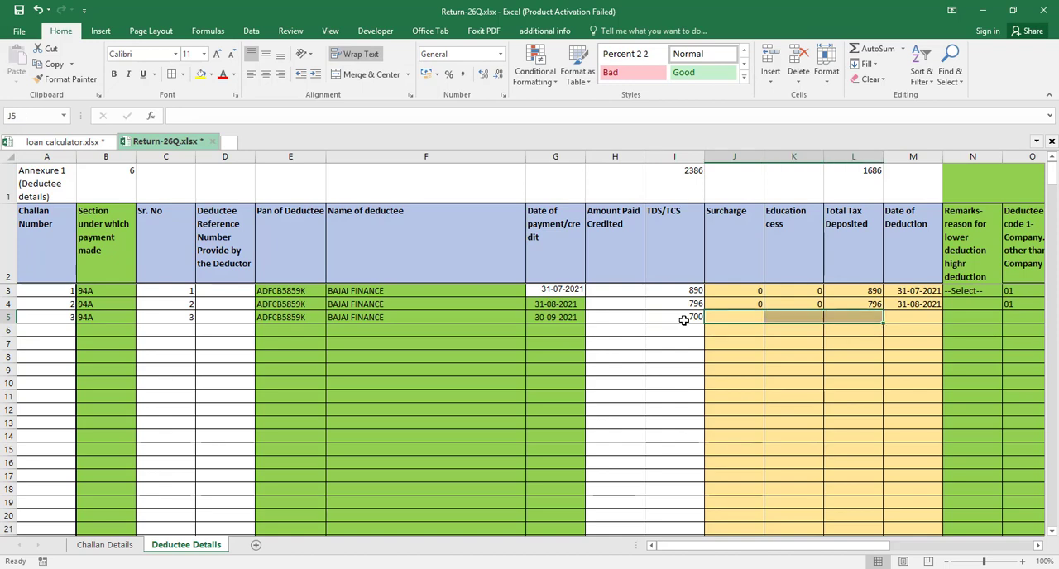
pyautogui.hotkey('ctrl', 'd')
# Enter 30-09-2021 as the Date of Deduction for the third deductee entry in cell M5
pyautogui.press('Right')
pyautogui.press('Right')
pyautogui.press('Right')
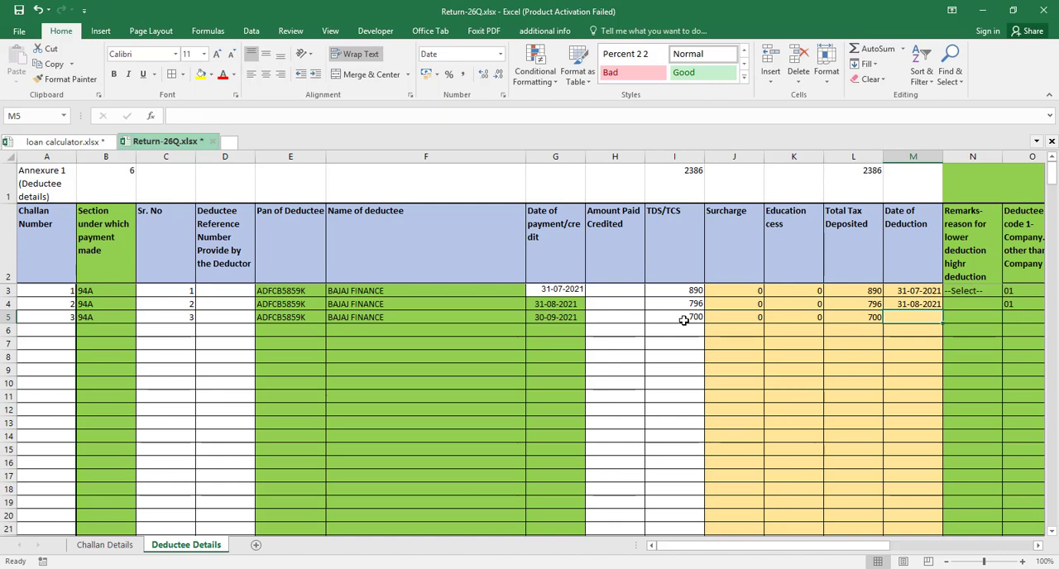
pyautogui.write('30')
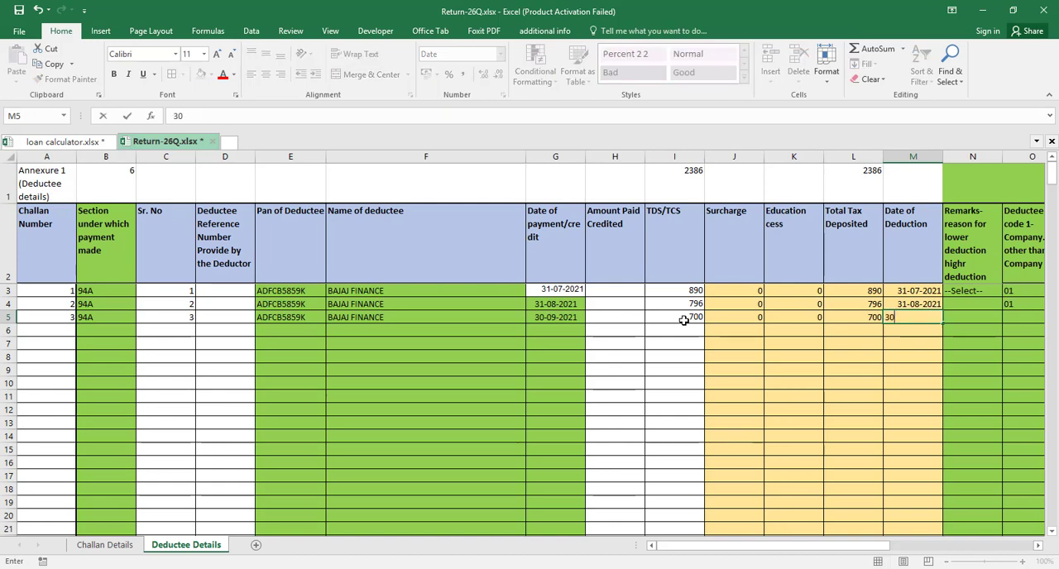
pyautogui.write('-09-21')
pyautogui.press('Return')
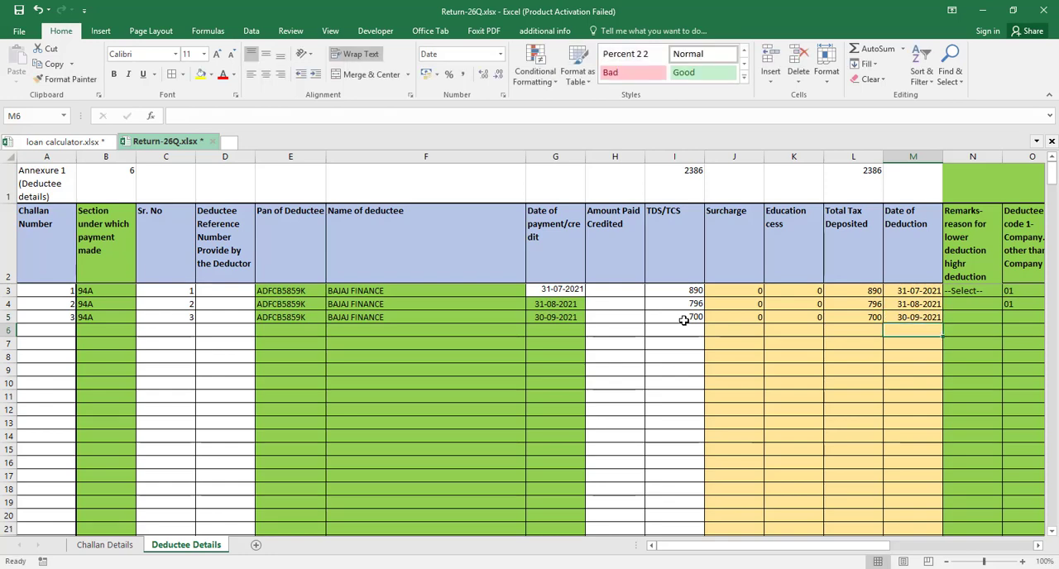
# Fill the Deductee code cell O5 down from row 4 and enter 10 as the tax deduction rate in P5
pyautogui.press('Up')
pyautogui.press('Right')
pyautogui.press('Right')
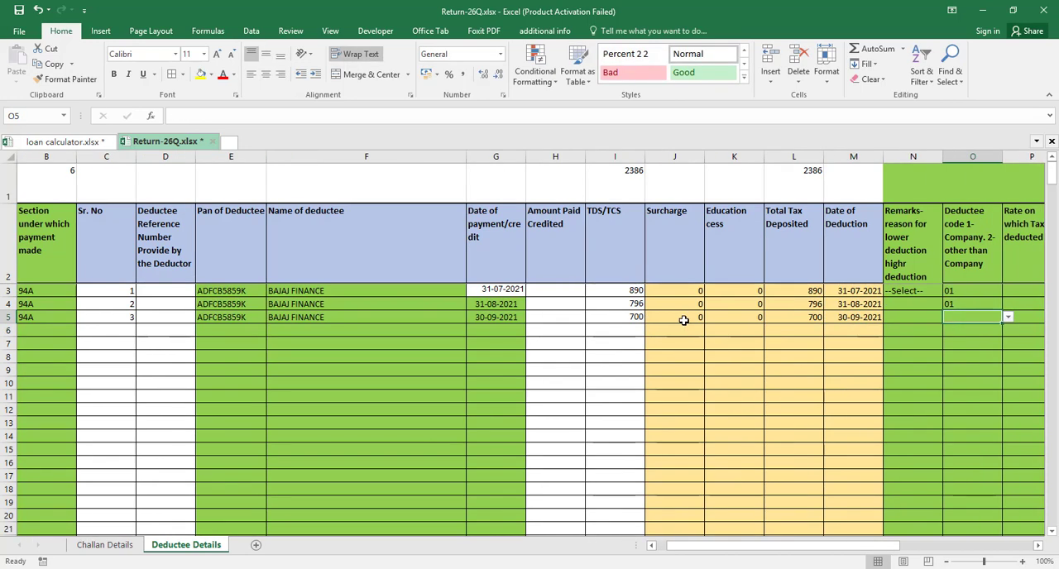
pyautogui.hotkey('ctrl', 'd')
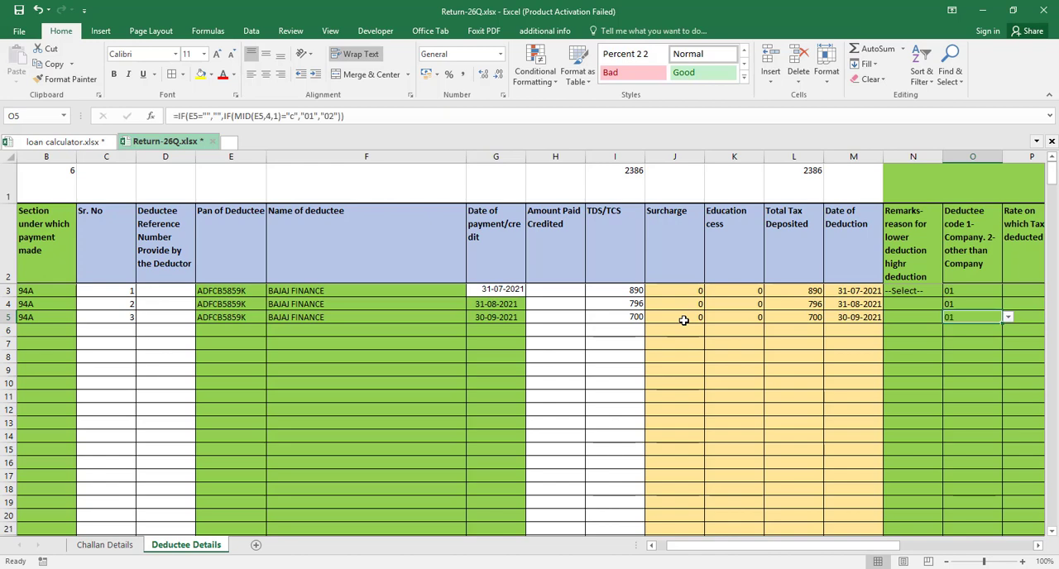
pyautogui.press('Right')
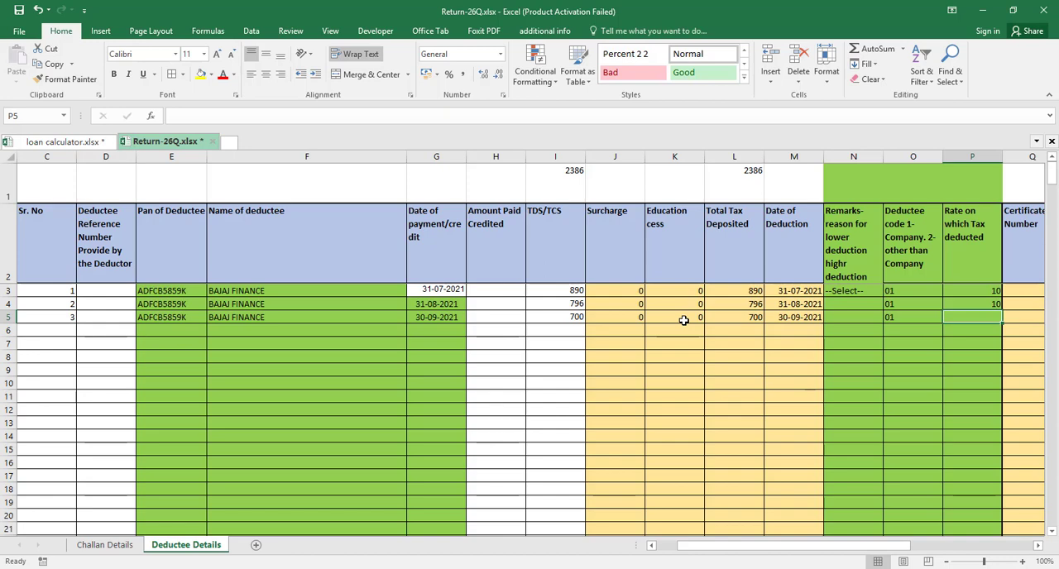
pyautogui.write('10')
pyautogui.hotkey('ctrl', 'Return')
# Review the completed third deductee entry across row 5 of the Deductee Details sheet
pyautogui.press('Left')
pyautogui.press('Home')
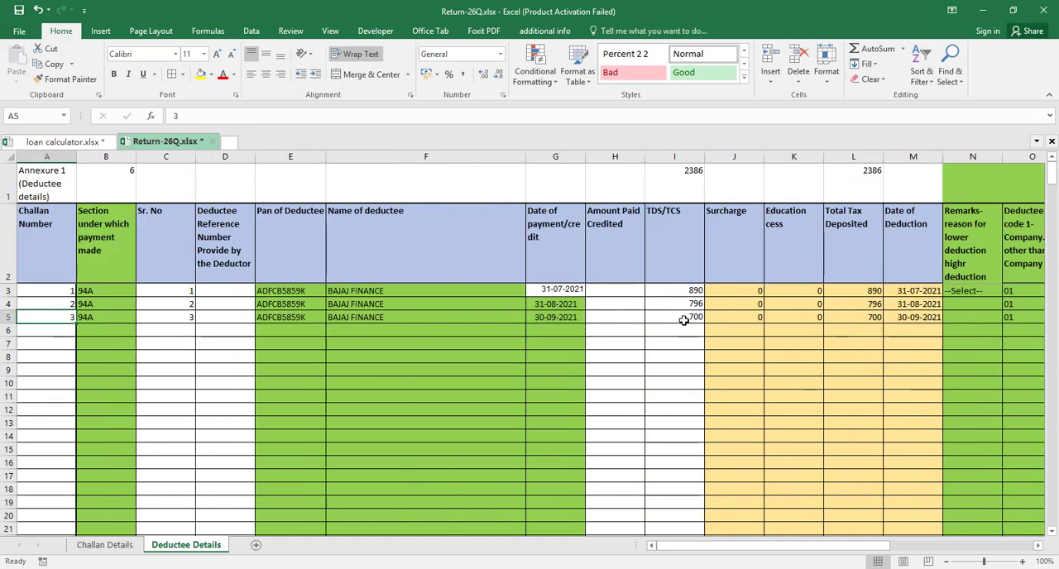
pyautogui.hotkey('ctrl', 'Right')
pyautogui.hotkey('ctrl', 'Right')
pyautogui.hotkey('ctrl', 'Right')
pyautogui.hotkey('ctrl', 'Right')
pyautogui.hotkey('ctrl', 'Right')
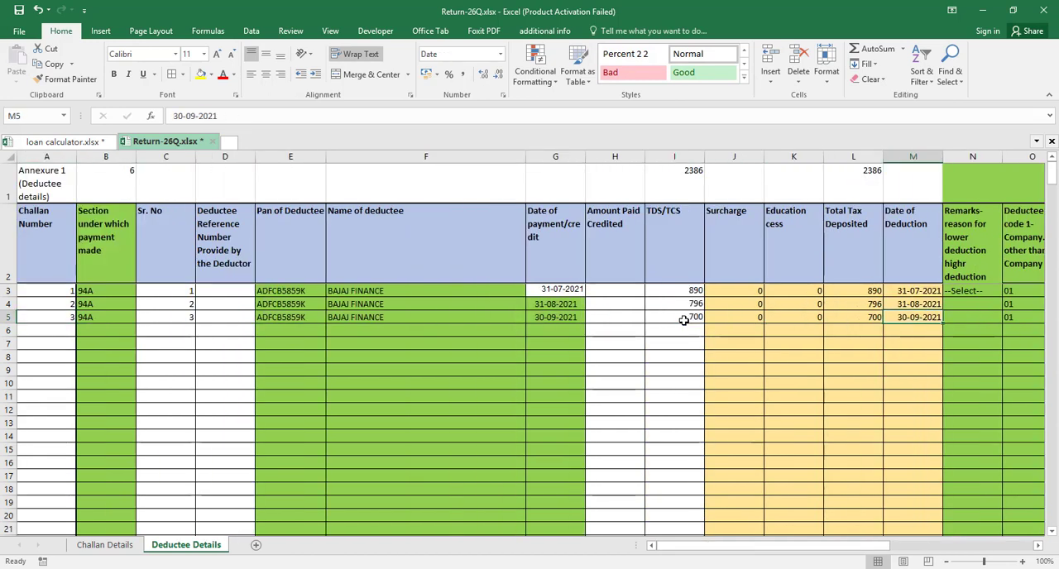
pyautogui.press('Left')
pyautogui.press('Left')
pyautogui.press('Left')
pyautogui.press('Left')
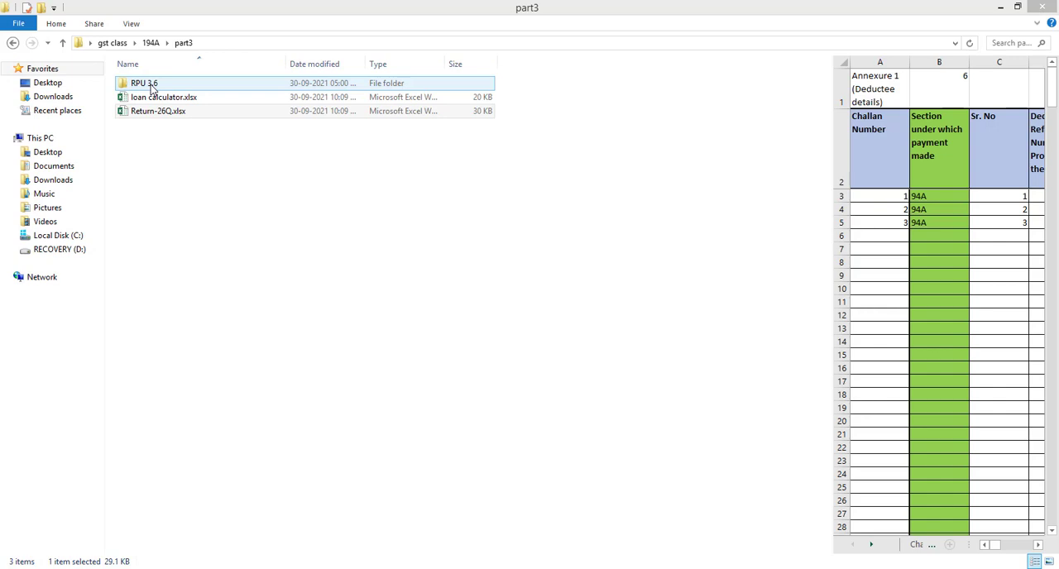
# Switch to File Explorer, launch TDS_RPU_3.6.jar from the RPU 3.6 folder in part3, and accept its Java prerequisites message
pyautogui.click(151, 86)
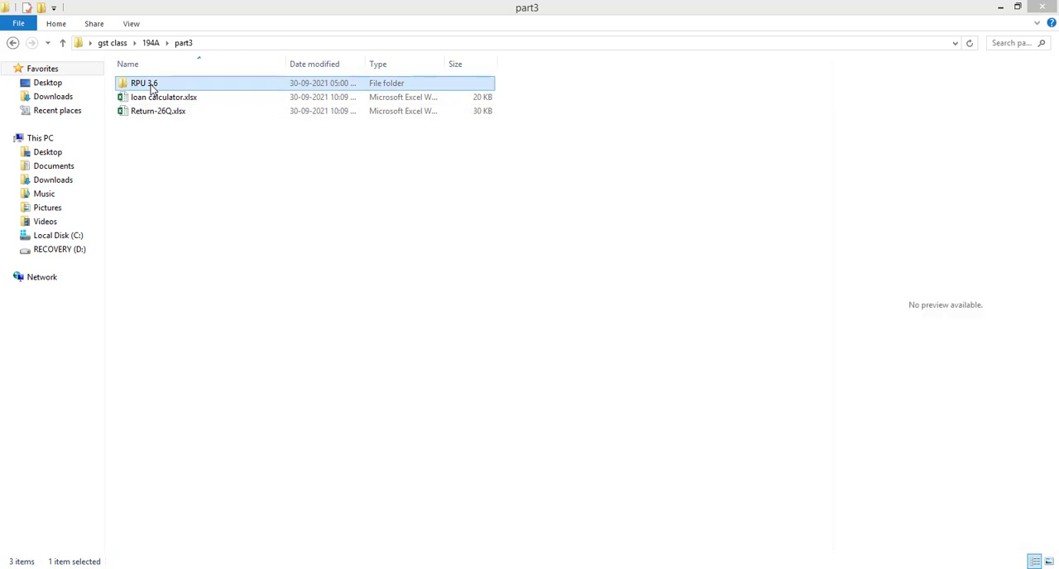
pyautogui.doubleClick(152, 86)
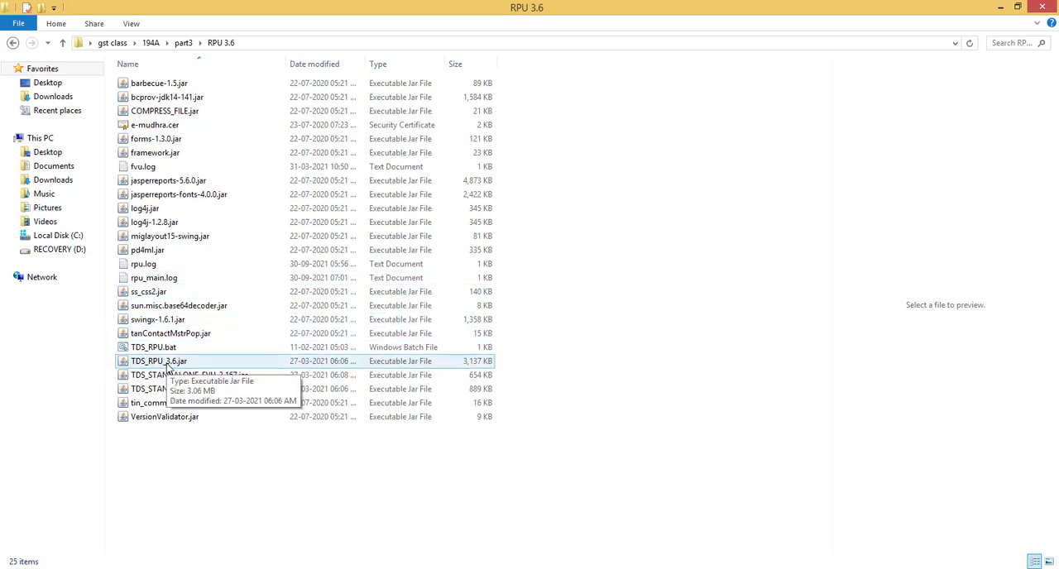
pyautogui.click(168, 364)
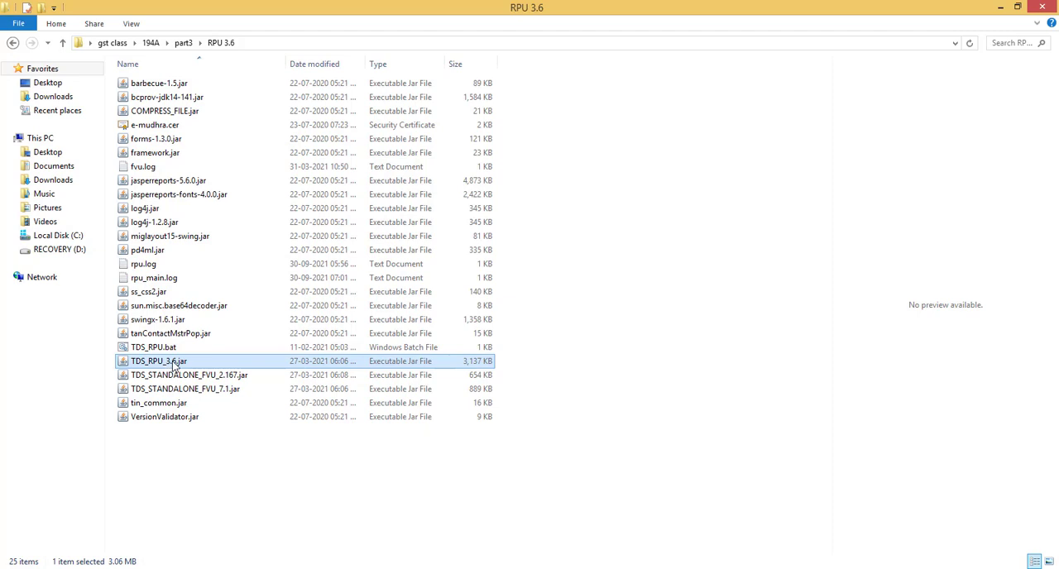
pyautogui.doubleClick(176, 364)
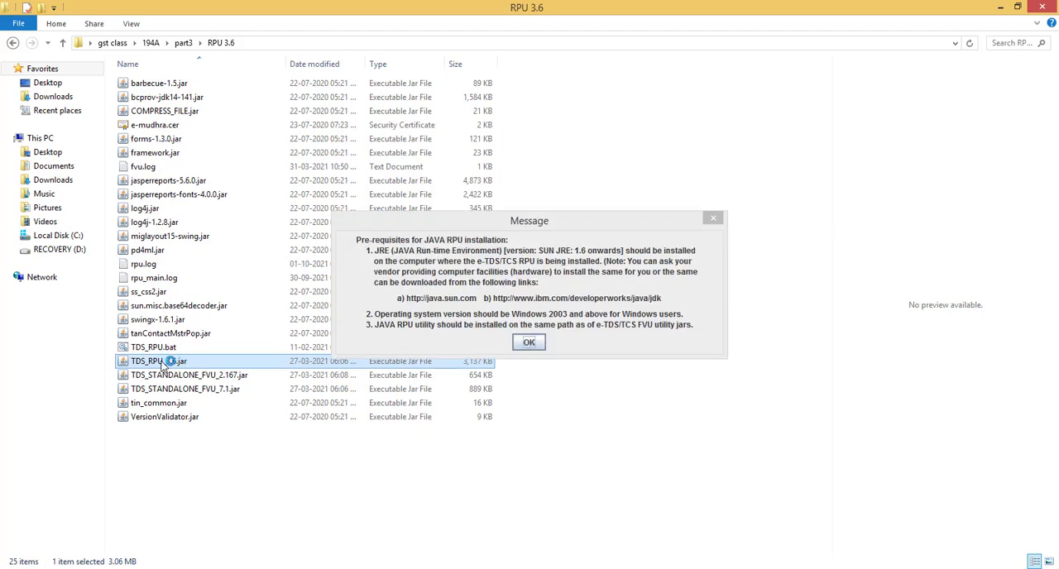
pyautogui.click(531, 342)
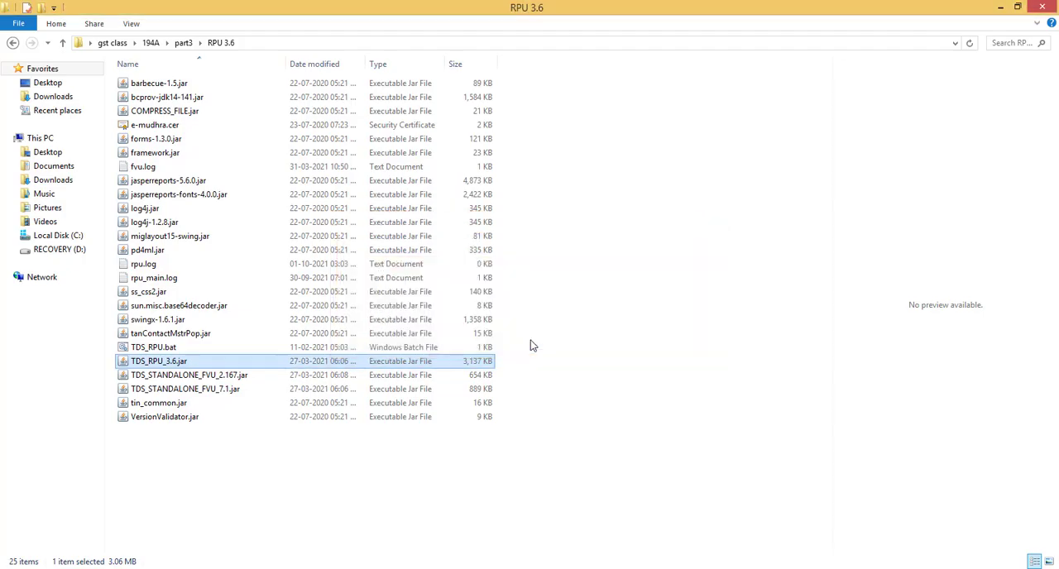
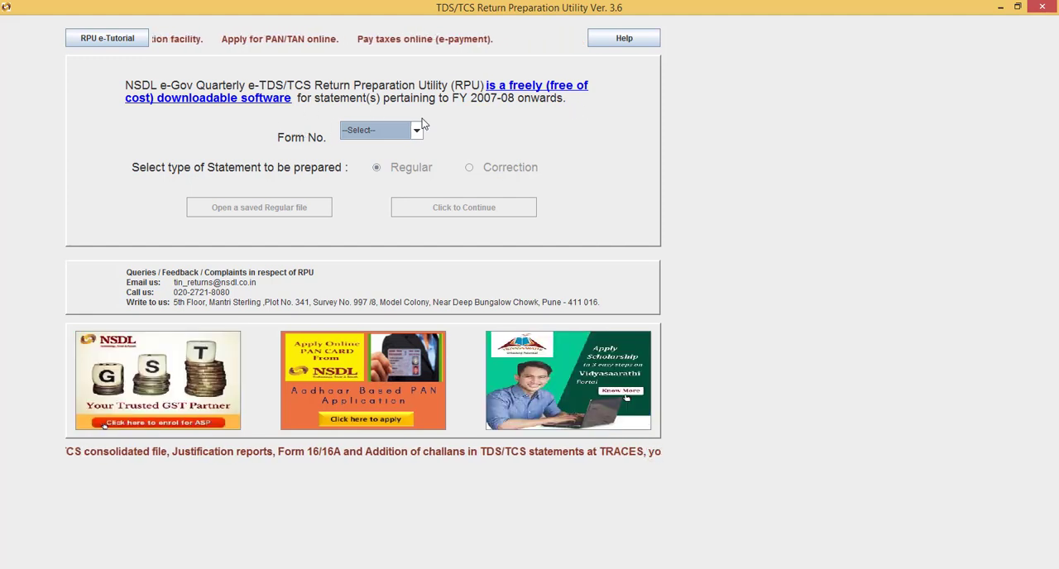
# Choose form 26Q with a Regular statement and continue to its data entry form
pyautogui.click(417, 133)
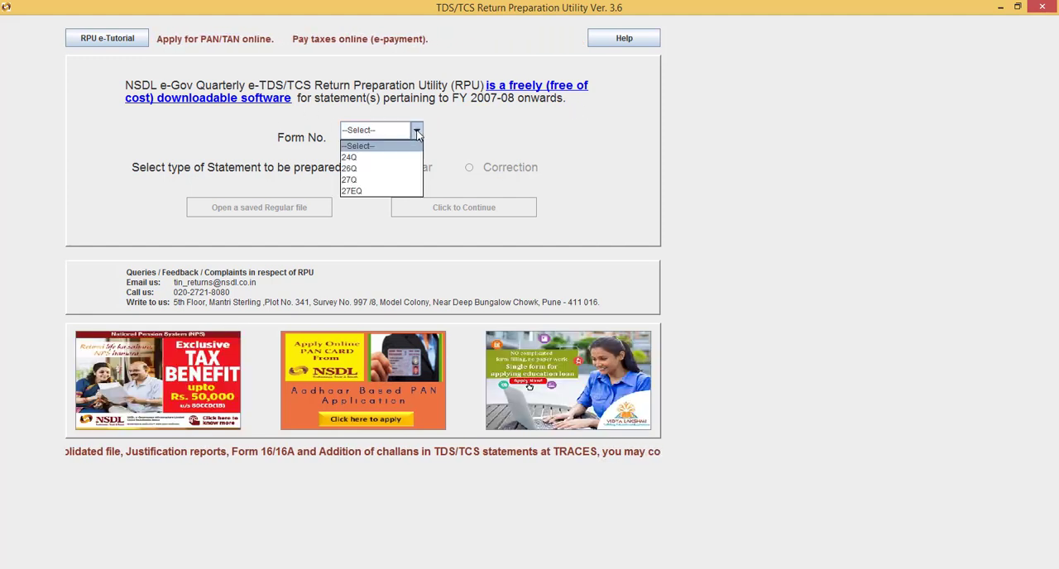
pyautogui.click(395, 169)
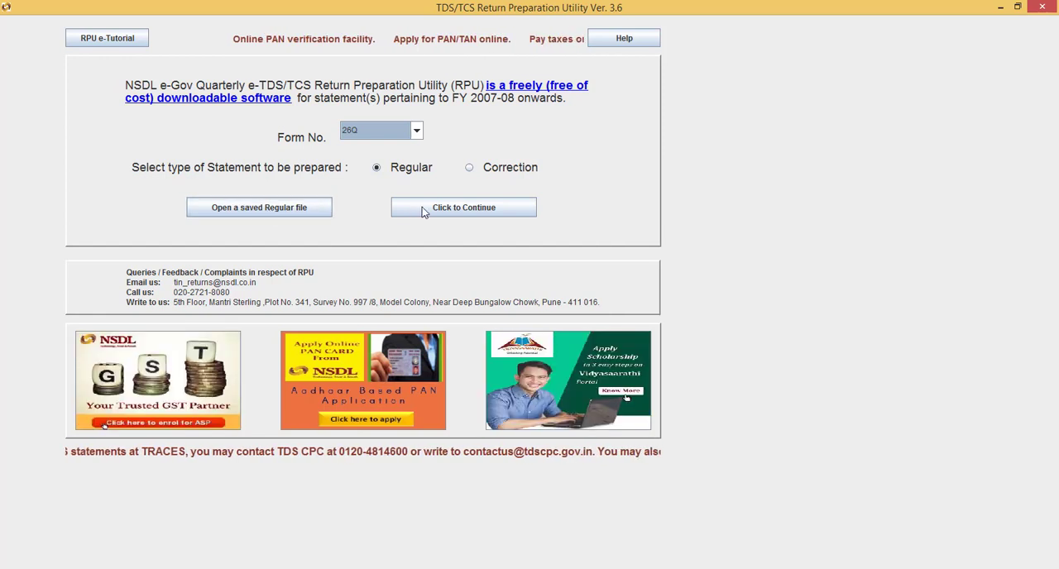
pyautogui.click(449, 212)
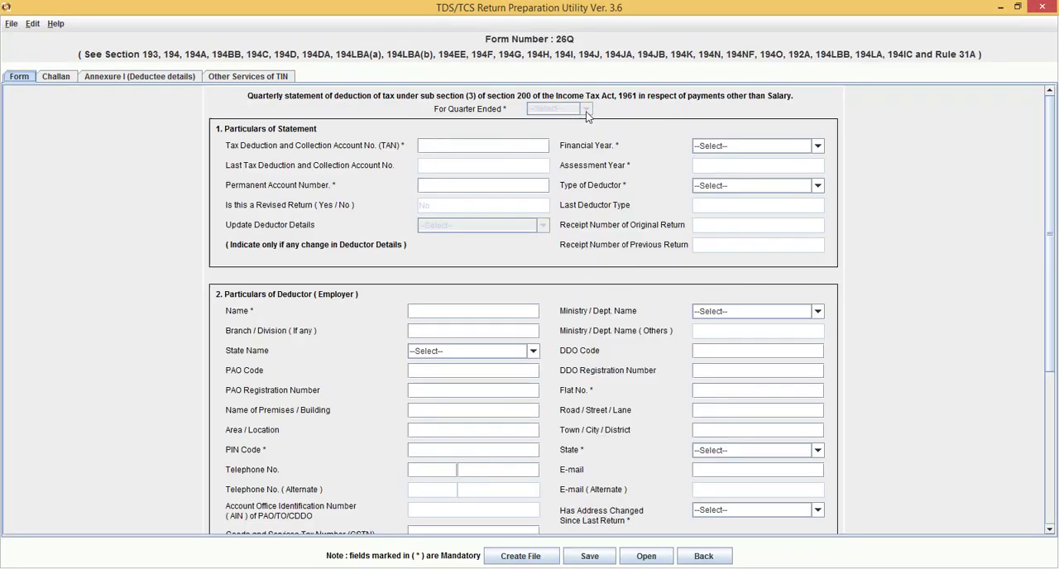
# Enter the deductor's TAN in Particulars of Statement
pyautogui.click(495, 145)
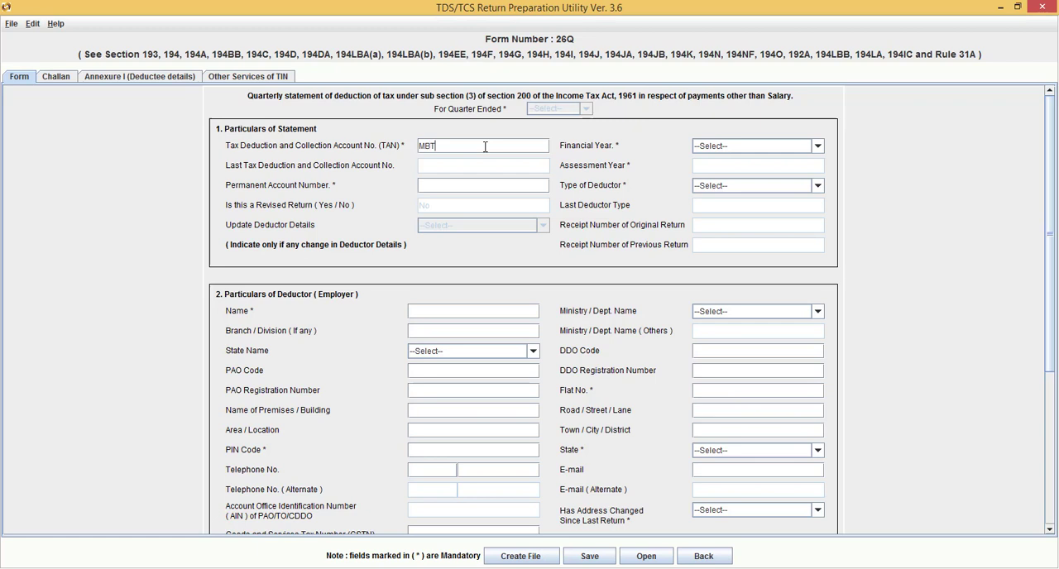
# Set the Financial Year to 2021-2022, accept the quarter message, and set For Quarter Ended to Q2
pyautogui.click(818, 146)
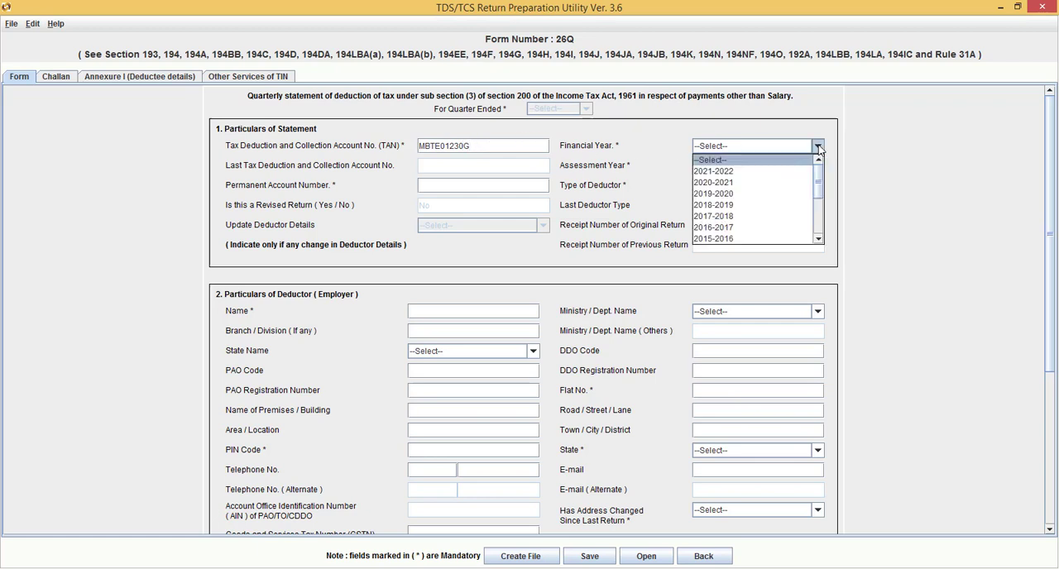
pyautogui.click(774, 172)
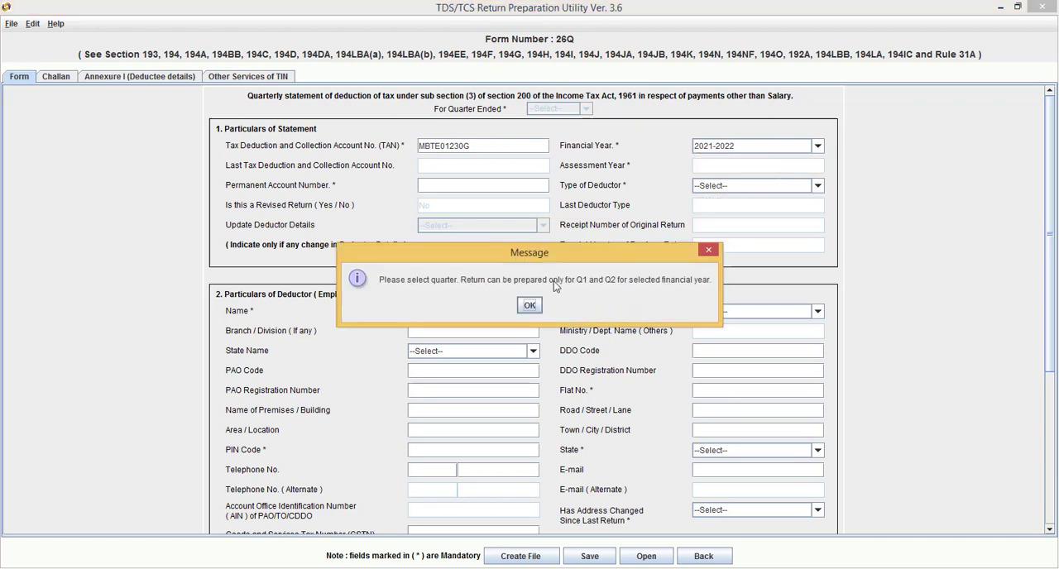
pyautogui.click(529, 305)
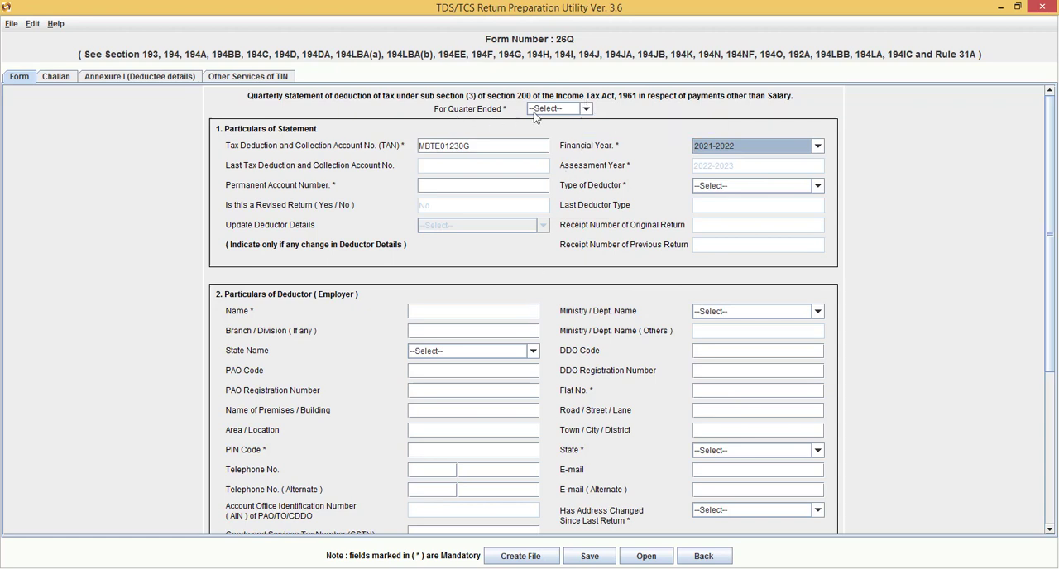
pyautogui.click(588, 109)
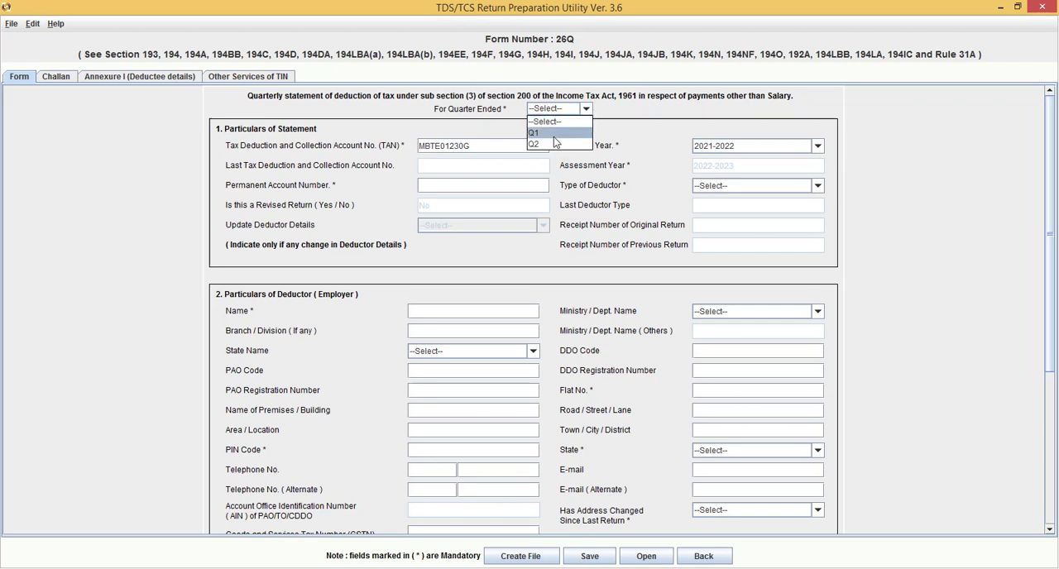
pyautogui.click(553, 145)
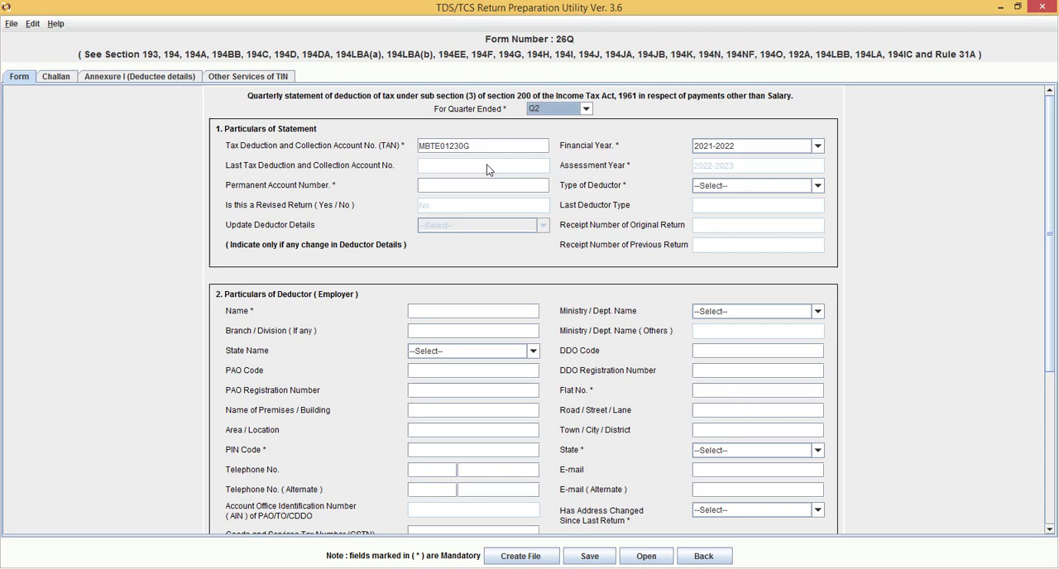
# Enter VECA as the deductor's name and set the State Name to Uttarakhand
pyautogui.click(467, 311)
pyautogui.write('VECA')
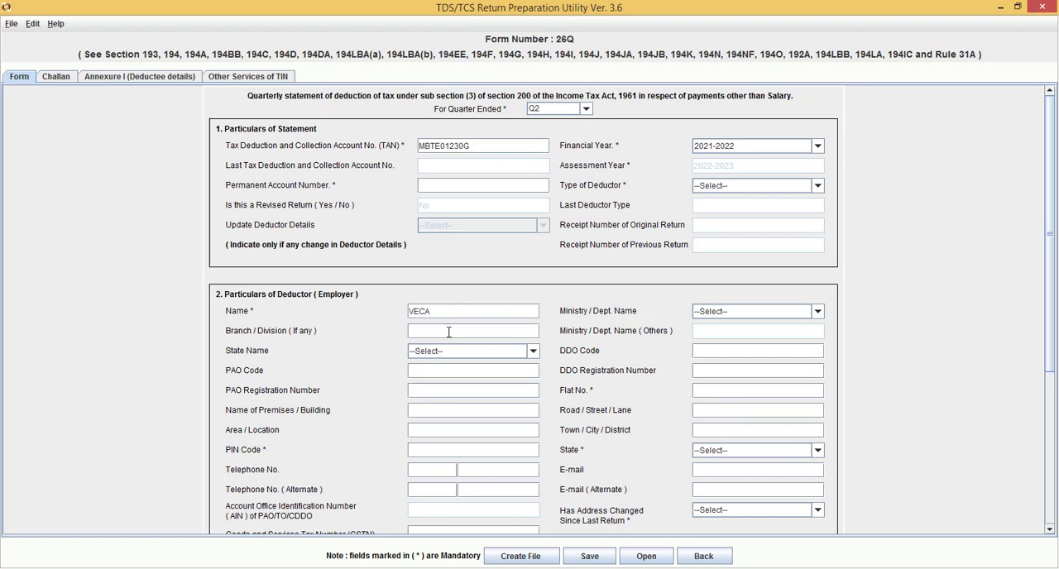
pyautogui.click(533, 351)
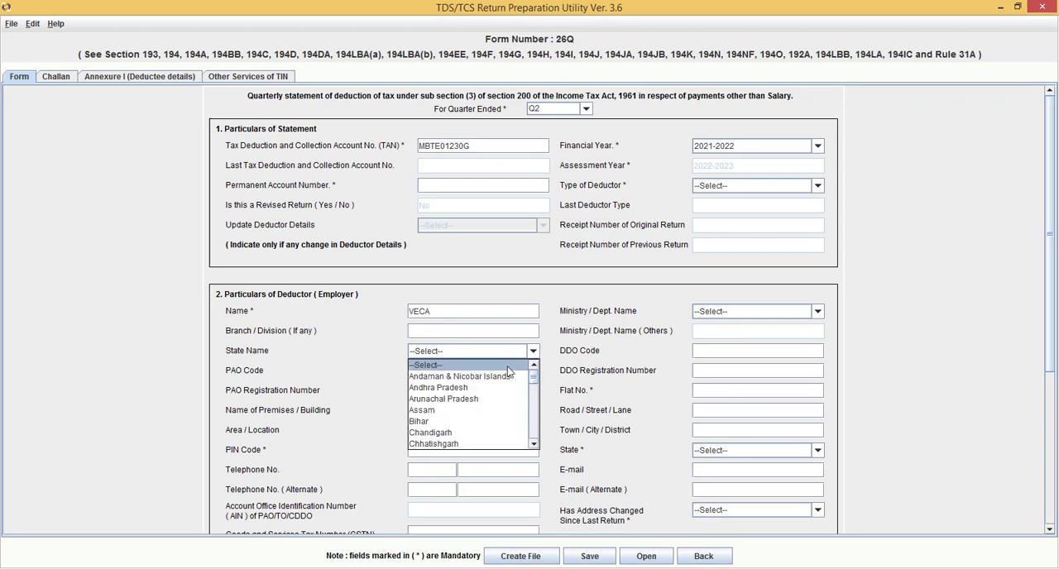
pyautogui.press('u')
pyautogui.press('u')
pyautogui.press('Return')
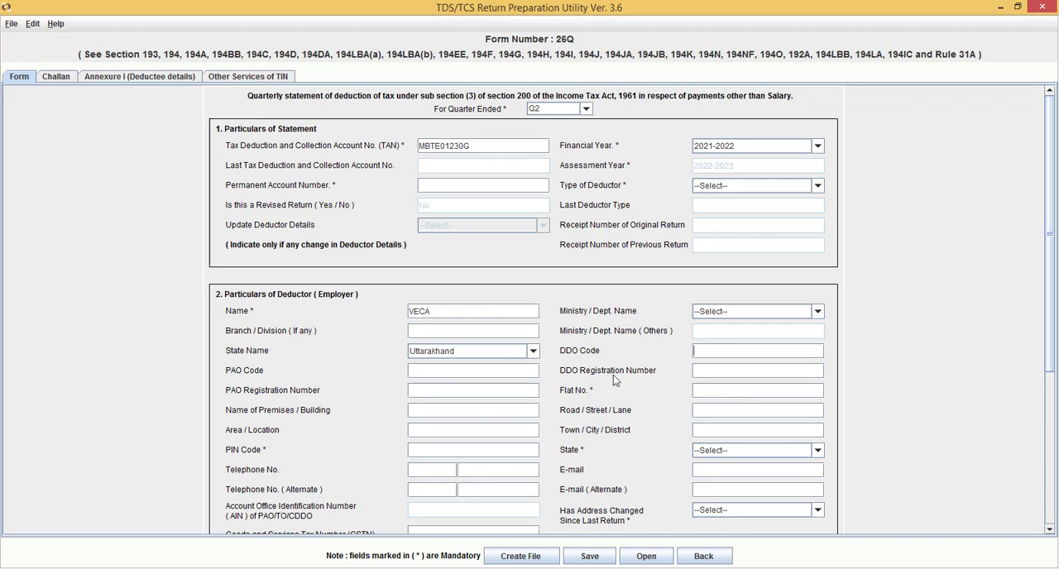
# Enter the deductor's street address in the Flat No. field of Particulars of Deductor
pyautogui.click(706, 391)
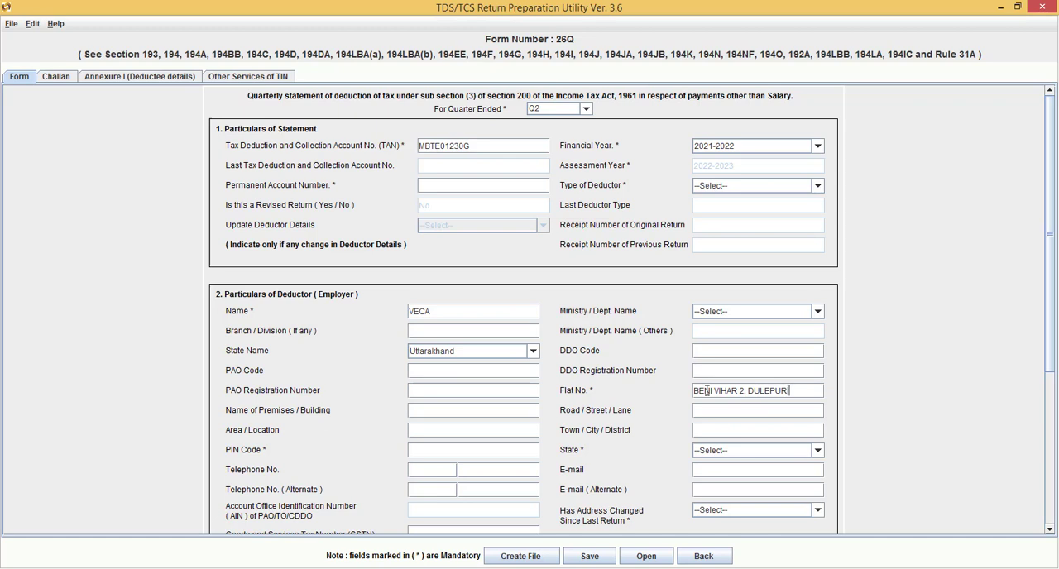
pyautogui.click(760, 391)
pyautogui.write('Y')
# Enter the postal PIN code of the deductor's address
pyautogui.click(449, 451)
pyautogui.write('244715')
# Set the State of the deductor's address to Uttarakhand and Has Address Changed Since Last Return to No
pyautogui.click(817, 452)
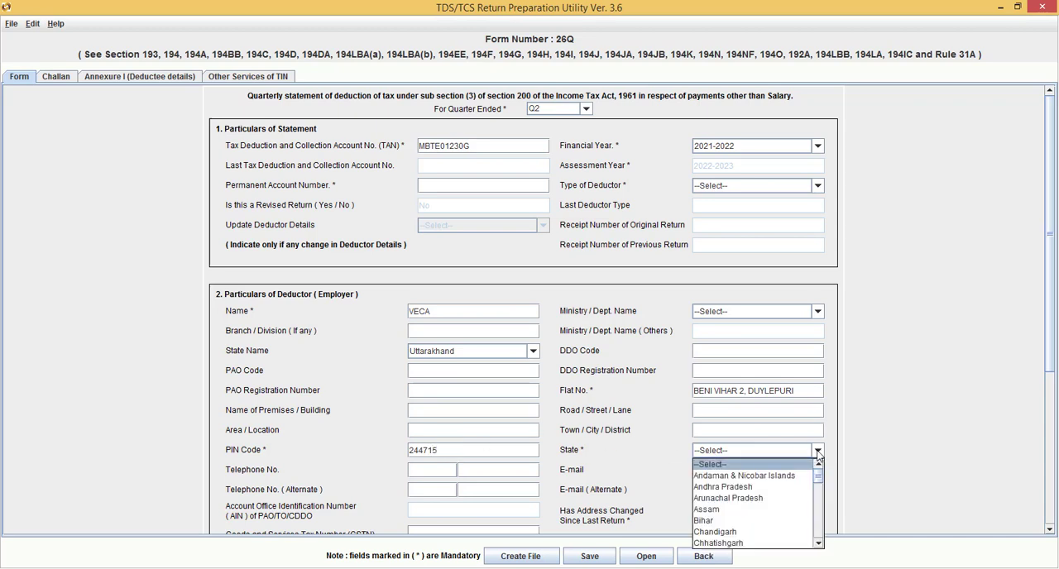
pyautogui.press('u')
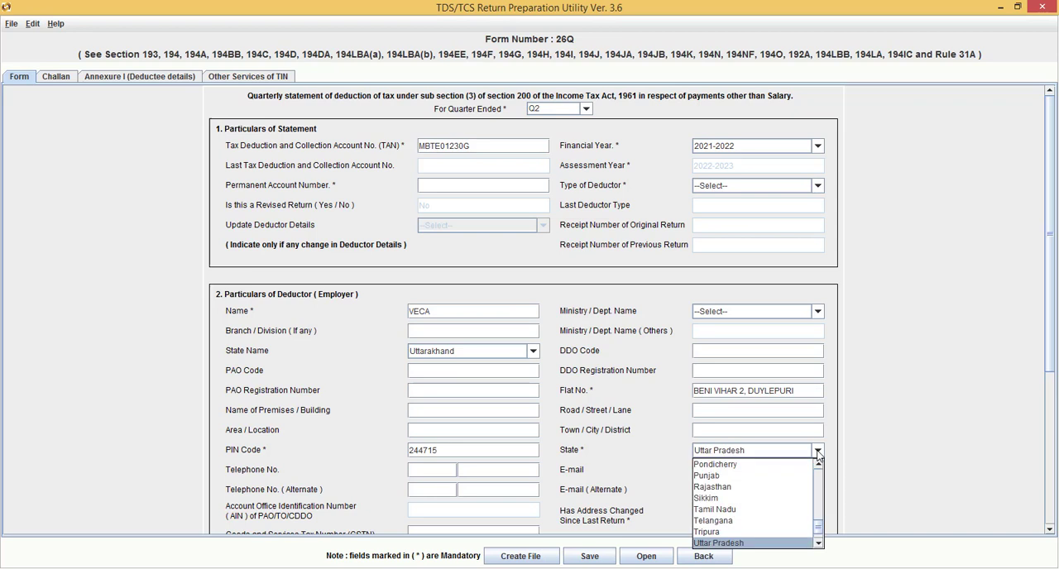
pyautogui.press('u')
pyautogui.click(818, 454)
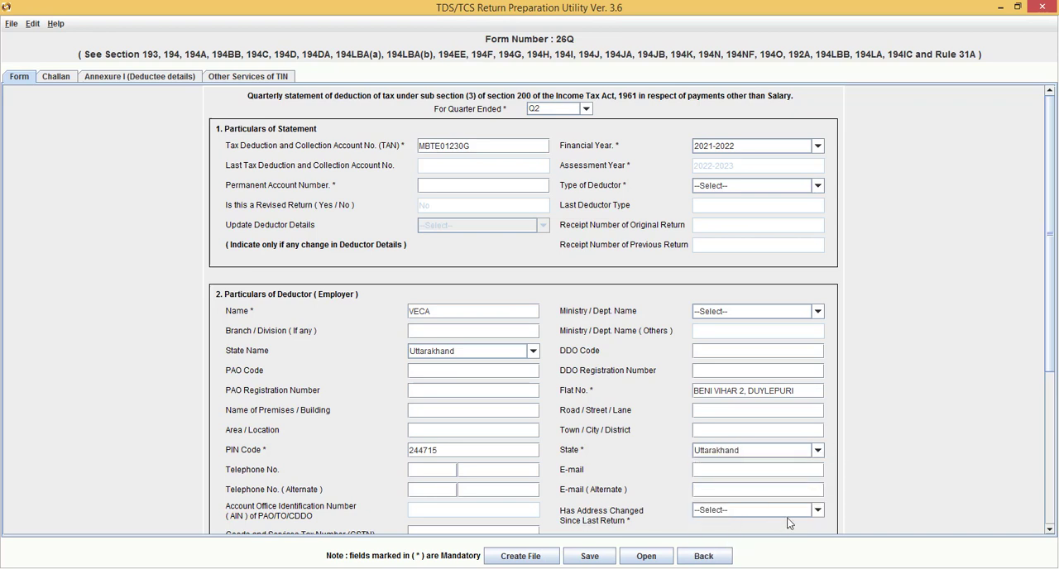
pyautogui.click(818, 512)
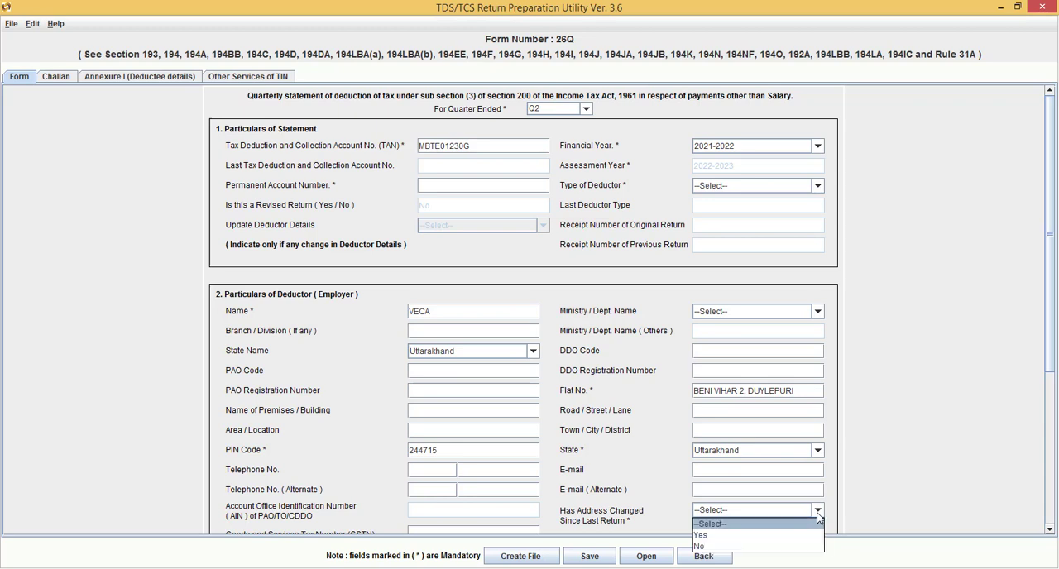
pyautogui.click(742, 547)
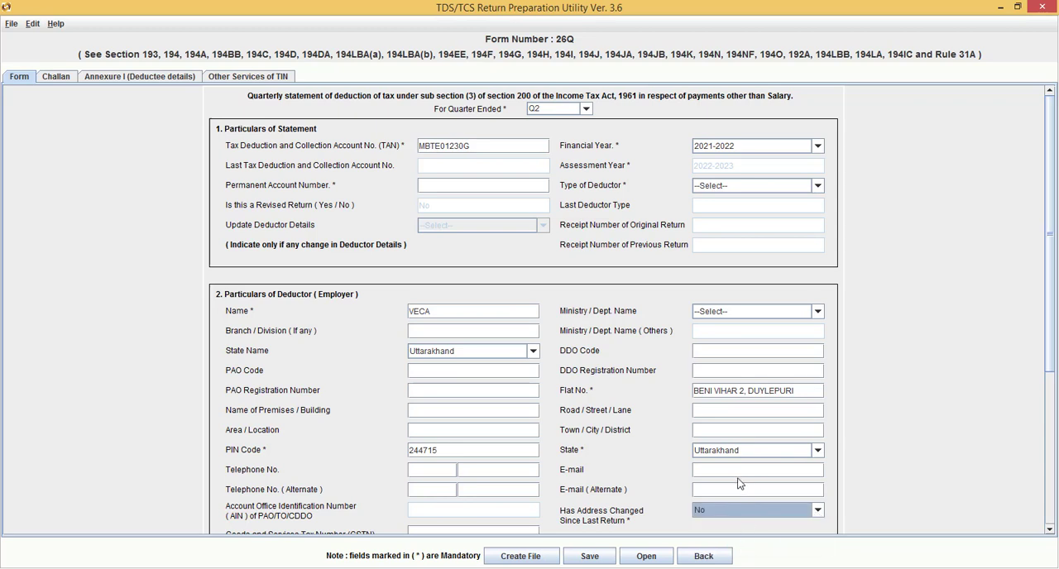
# Enter the deductor's e-mail address in Particulars of Deductor, leaving the alternate telephone and e-mail fields empty
pyautogui.click(741, 468)
pyautogui.write('DEEP')
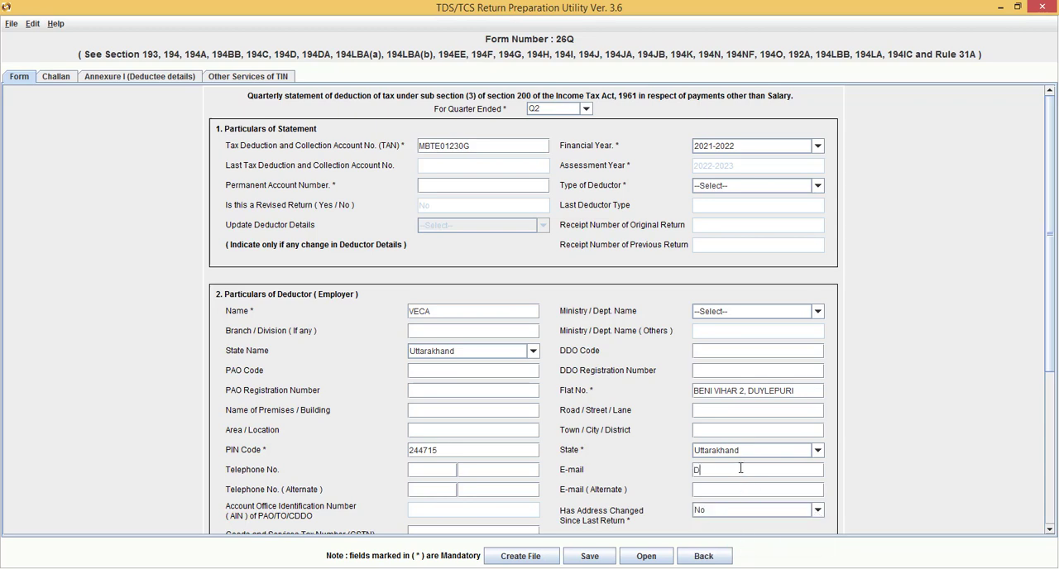
pyautogui.press('BackSpace')
pyautogui.press('BackSpace')
pyautogui.press('BackSpace')
pyautogui.press('BackSpace')
pyautogui.press('Tab')
pyautogui.write('D')
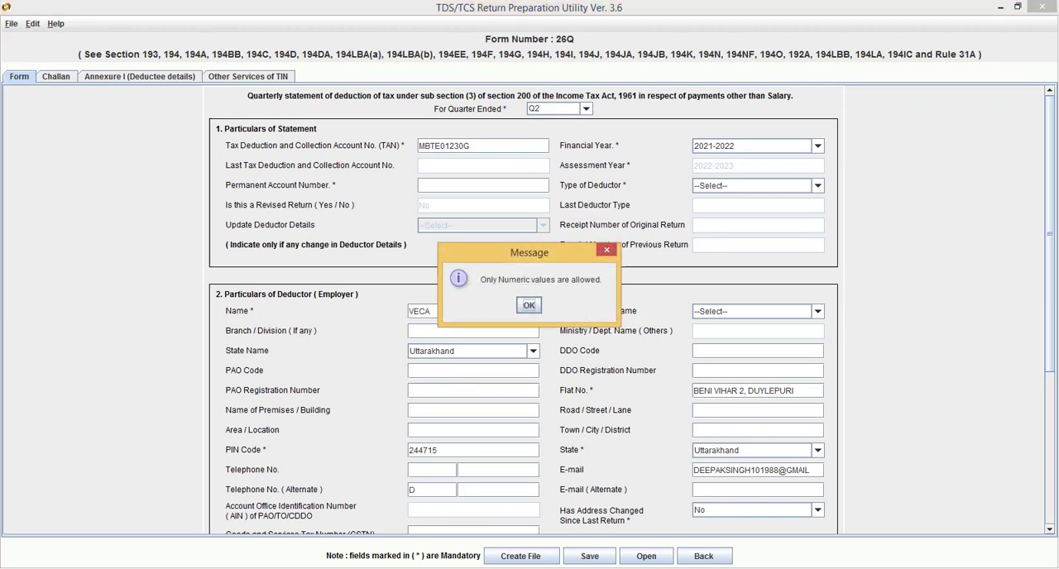
pyautogui.press('Return')
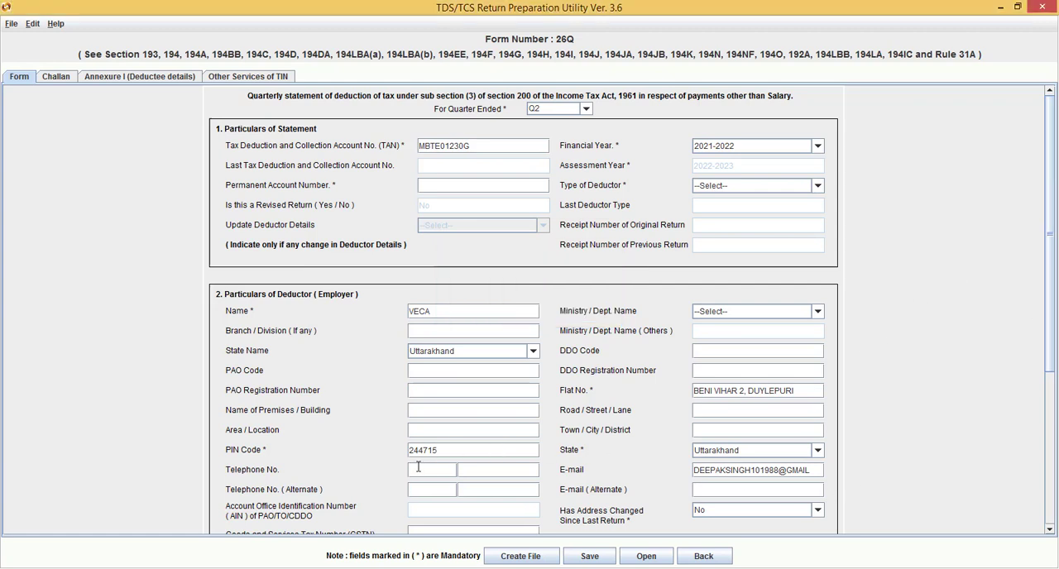
pyautogui.click(739, 492)
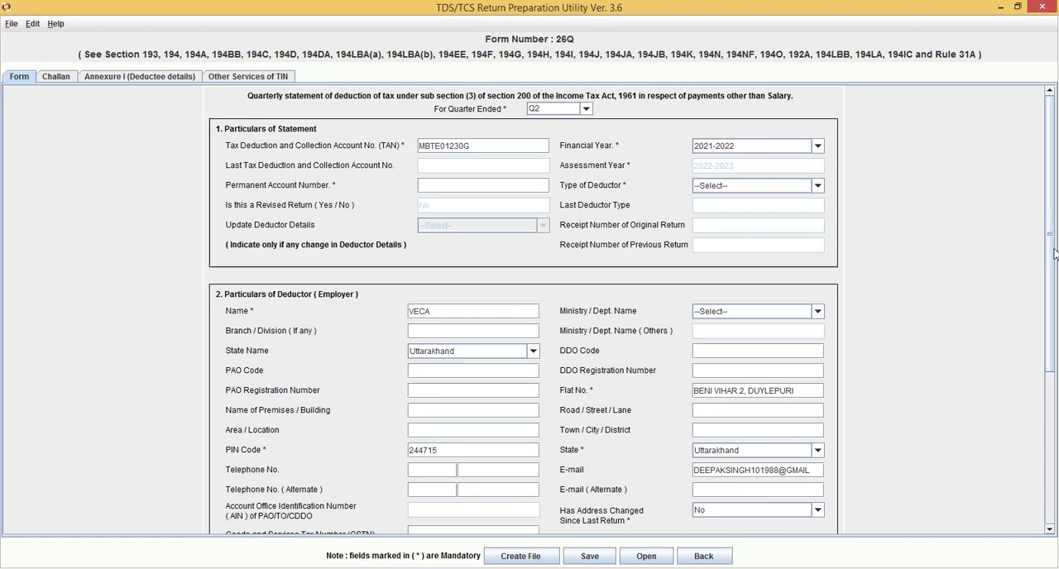
# Copy the deductor's address details to the Person Responsible section with the Same as above option
pyautogui.moveTo(1051, 262); pyautogui.dragTo(1053, 394)
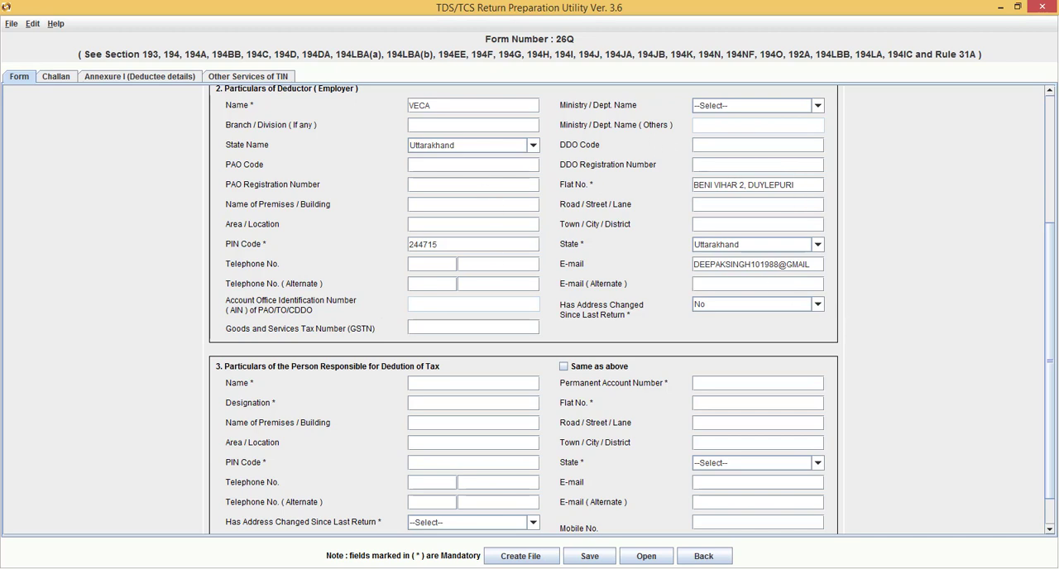
pyautogui.moveTo(1050, 350); pyautogui.dragTo(1038, 211)
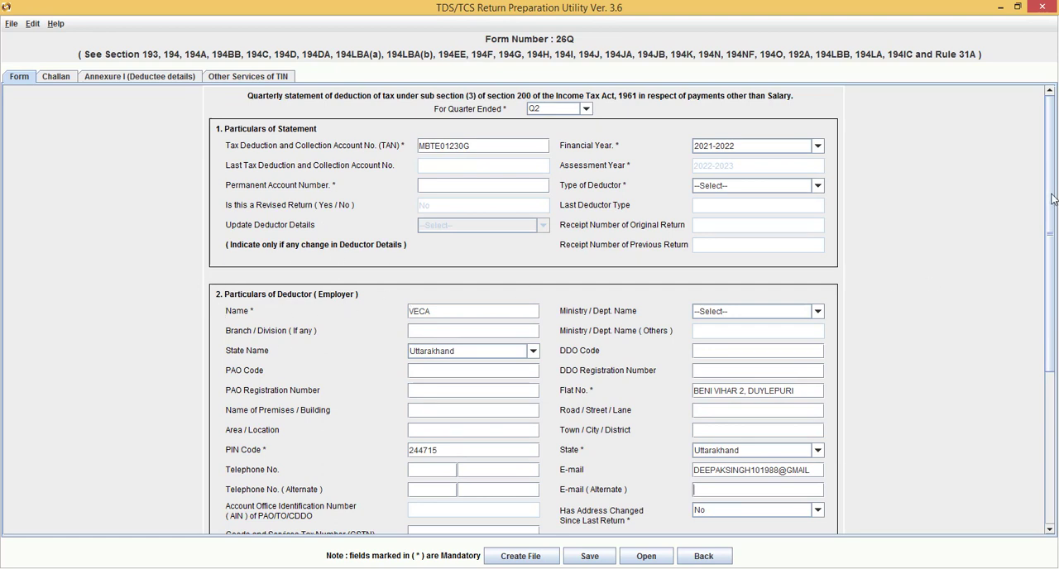
pyautogui.scroll(-4, 1053, 199)
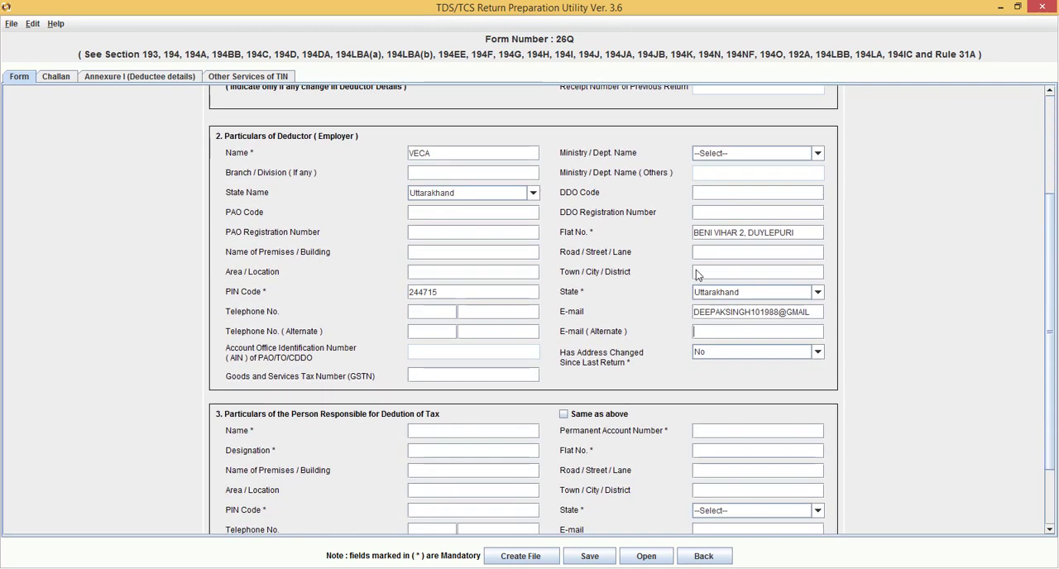
pyautogui.click(564, 415)
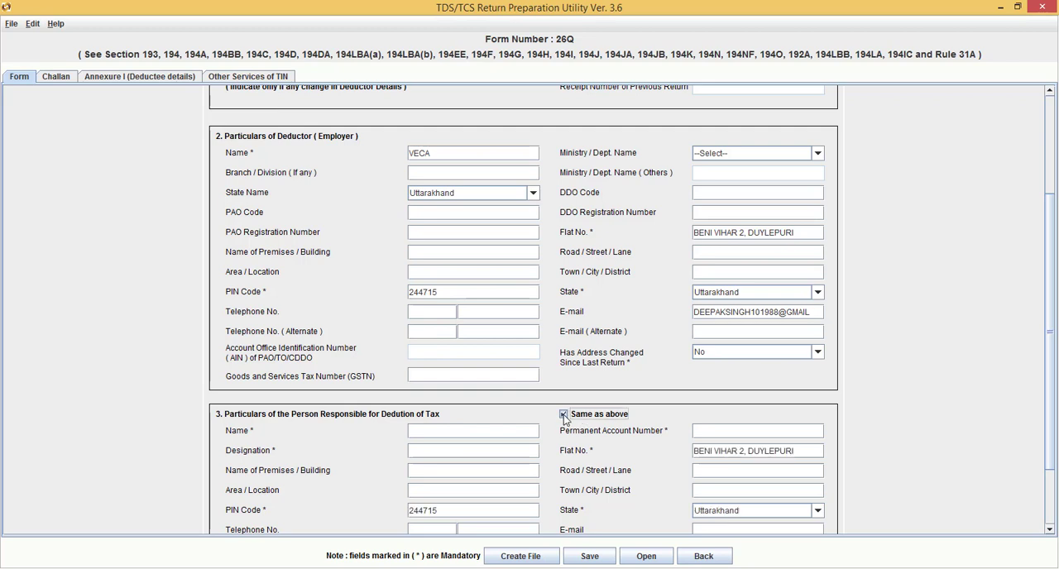
# Enter the responsible person's full name and the designation ACCOUNTANT in section 3
pyautogui.click(432, 436)
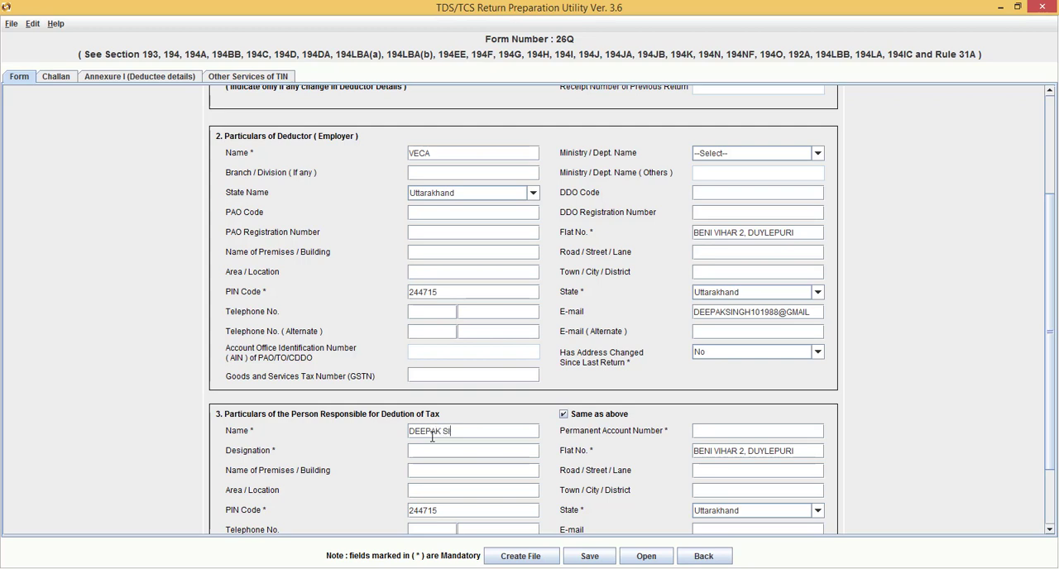
pyautogui.moveTo(1051, 298); pyautogui.dragTo(1052, 352)
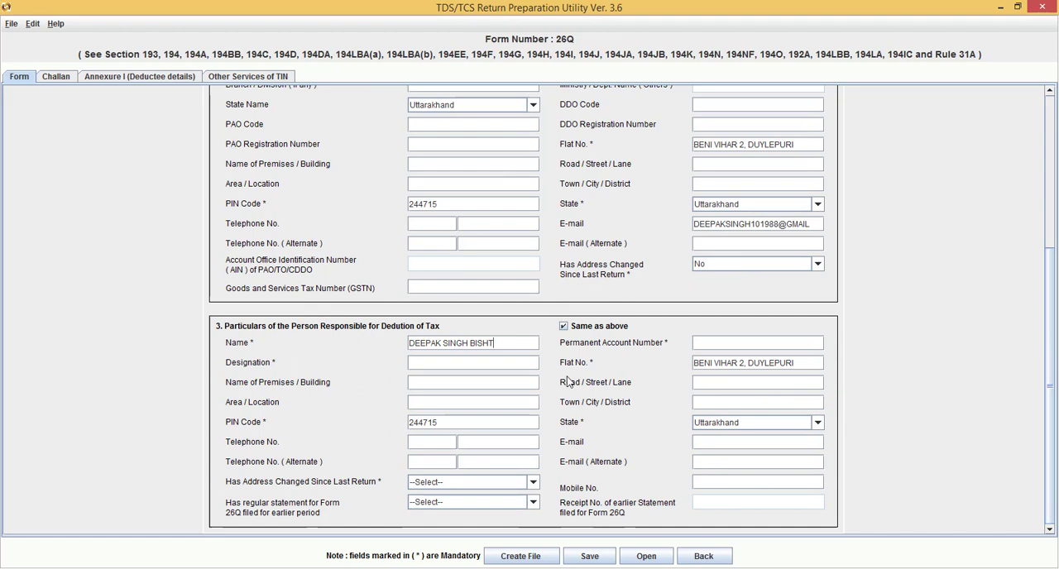
pyautogui.click(476, 367)
pyautogui.write('ACCOU')
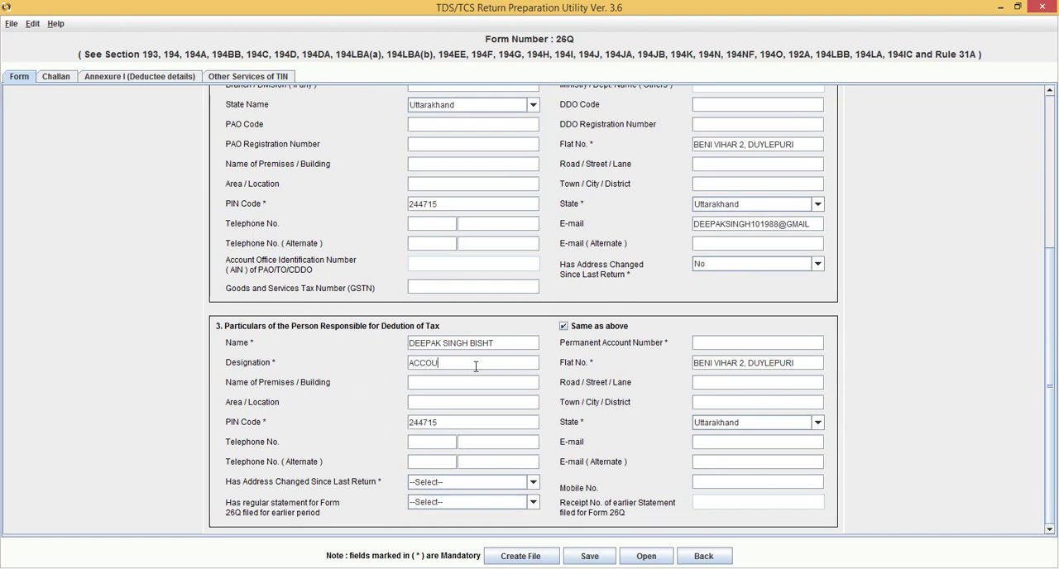
pyautogui.write('NTANT')
# Enter the responsible person's e-mail address in section 3
pyautogui.click(713, 442)
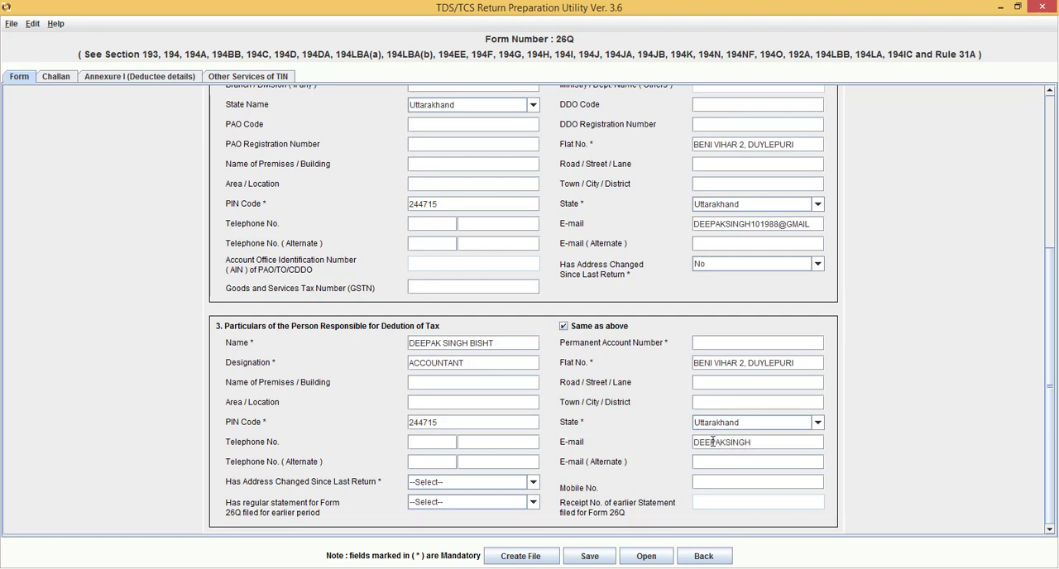
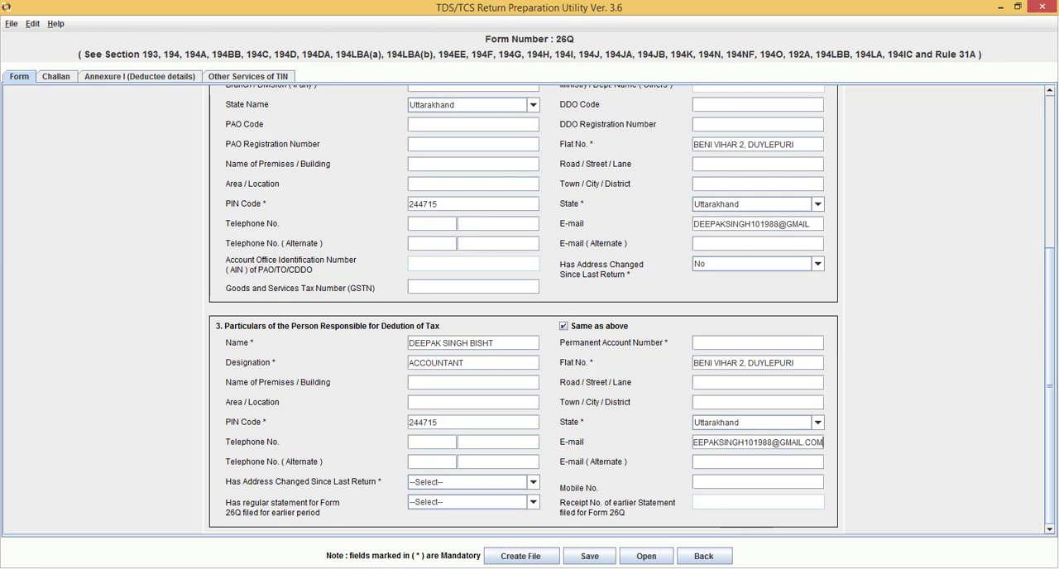
# Open the Challan sheet of the return and add 3 rows
pyautogui.moveTo(1051, 349); pyautogui.dragTo(1045, 200)
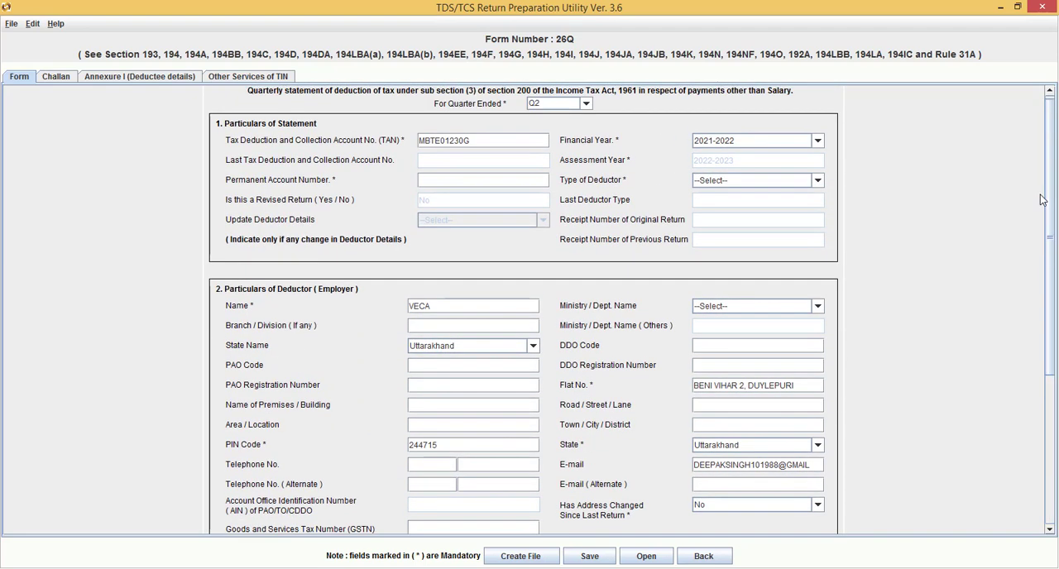
pyautogui.click(57, 76)
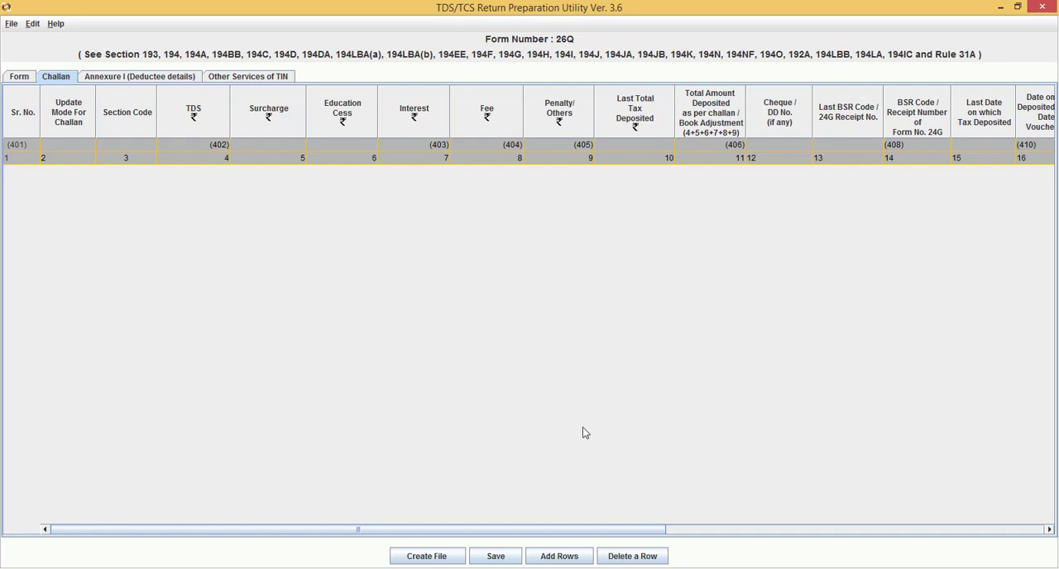
pyautogui.click(560, 559)
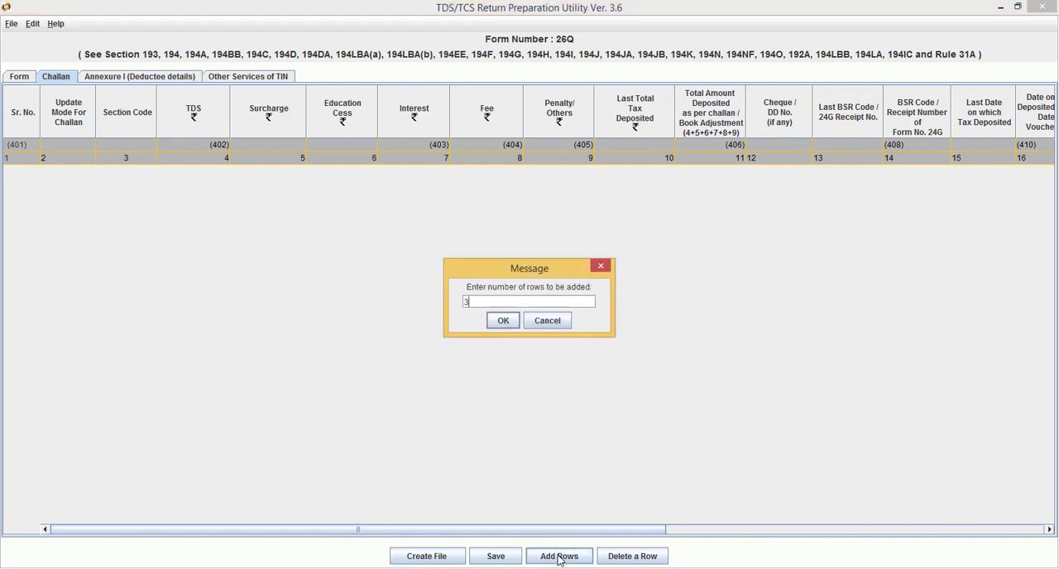
pyautogui.press('Return')
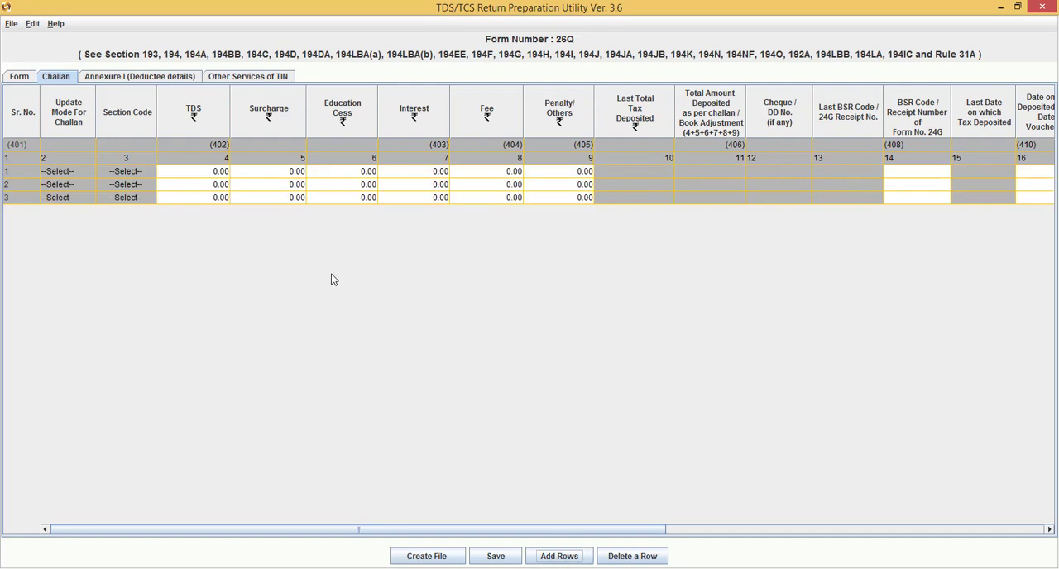
# Copy the TDS amounts 890, 796 and 700 from Return-26Q.xlsx in Excel into the TDS column of the three challan rows in RPU
pyautogui.click(133, 177)
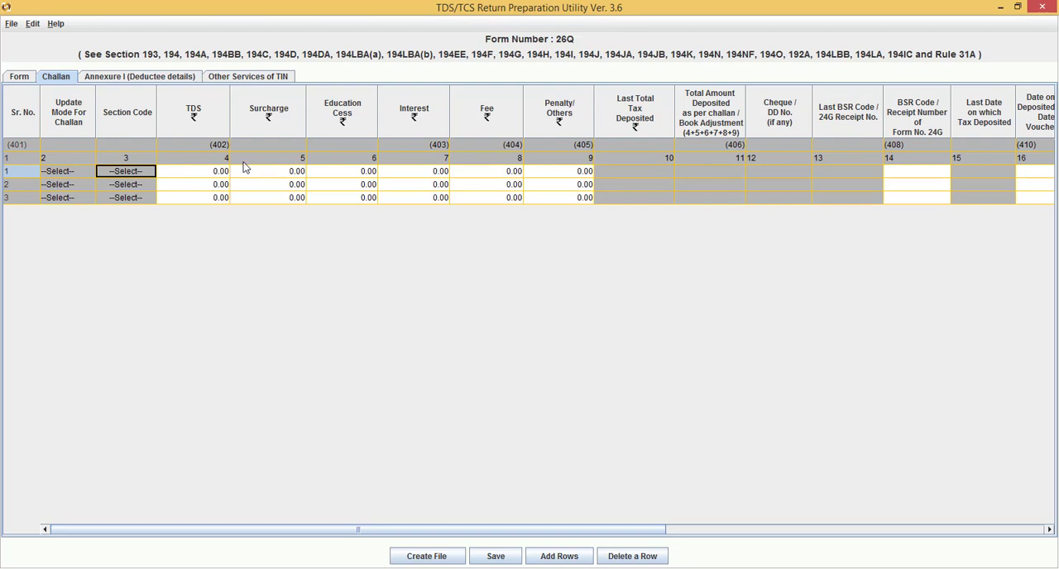
pyautogui.click(211, 174)
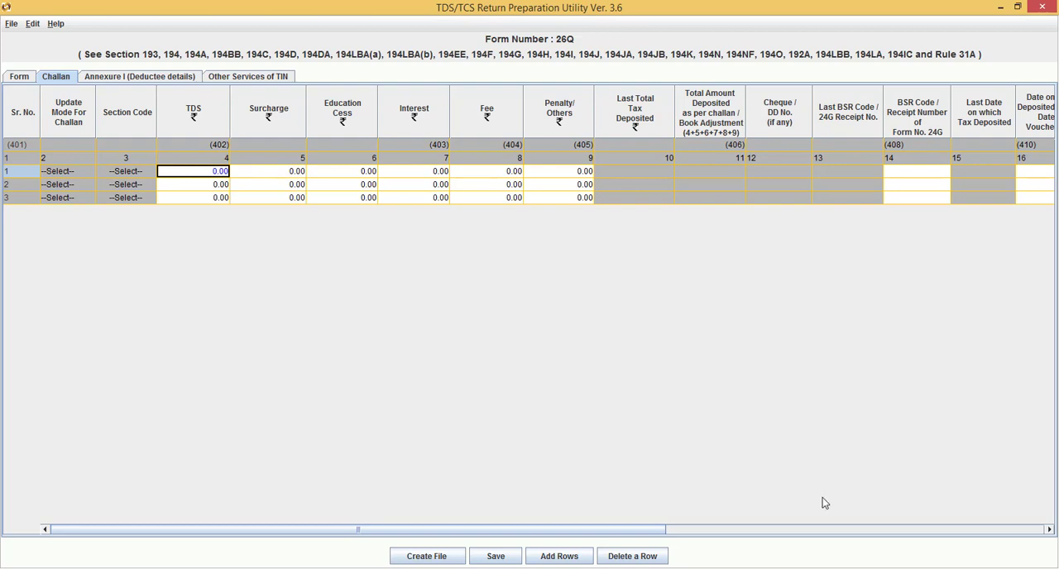
pyautogui.click(803, 568)
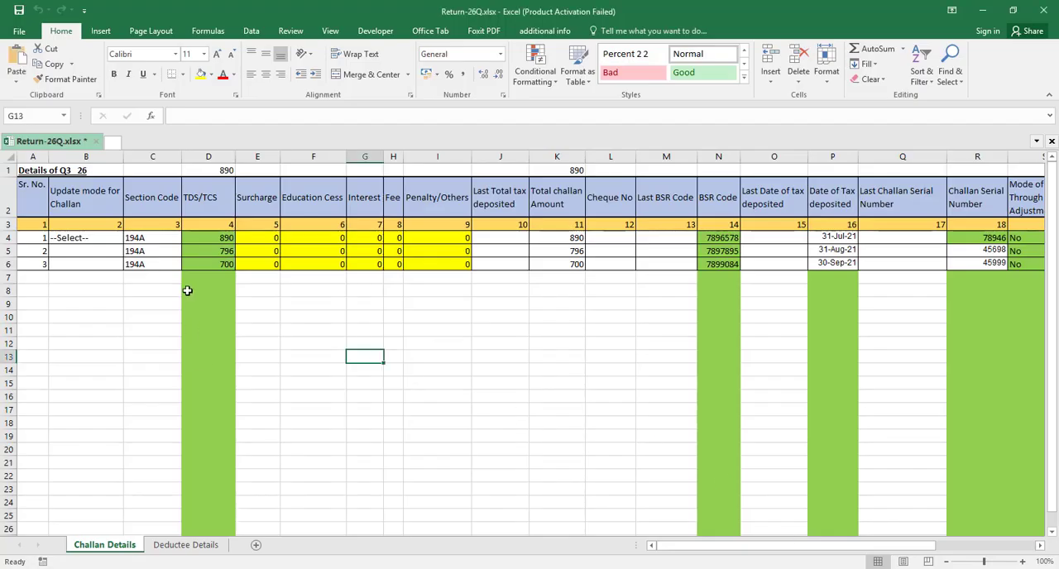
pyautogui.click(211, 239)
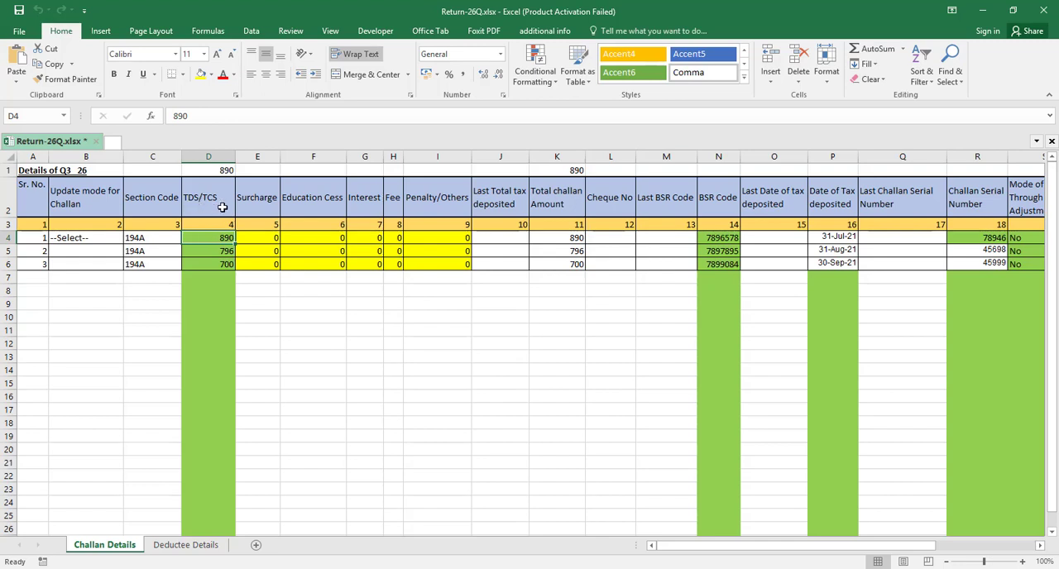
pyautogui.hotkey('shift', 'Down')
pyautogui.hotkey('shift', 'Down')
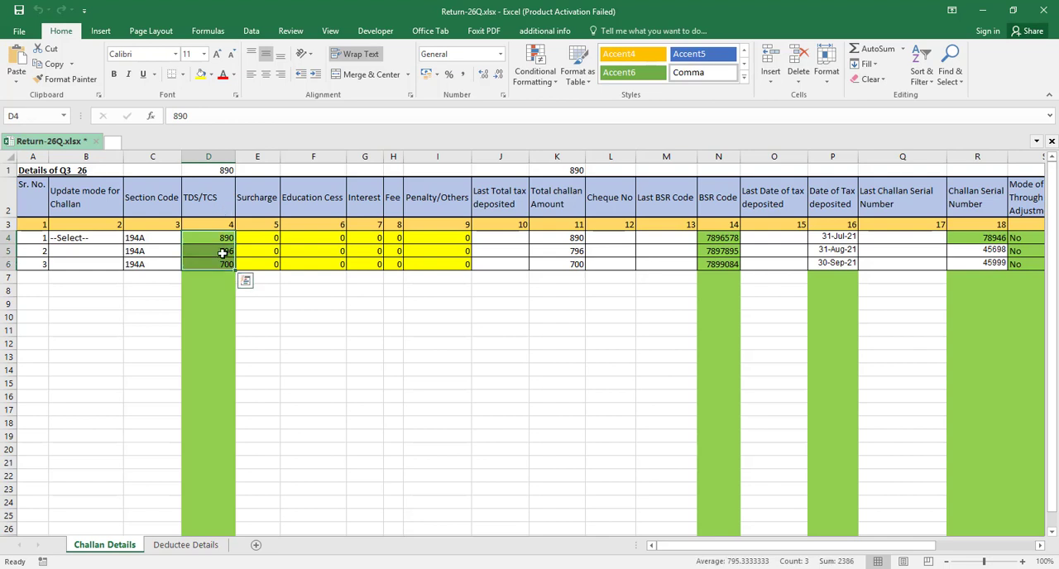
pyautogui.hotkey('ctrl', 'c')
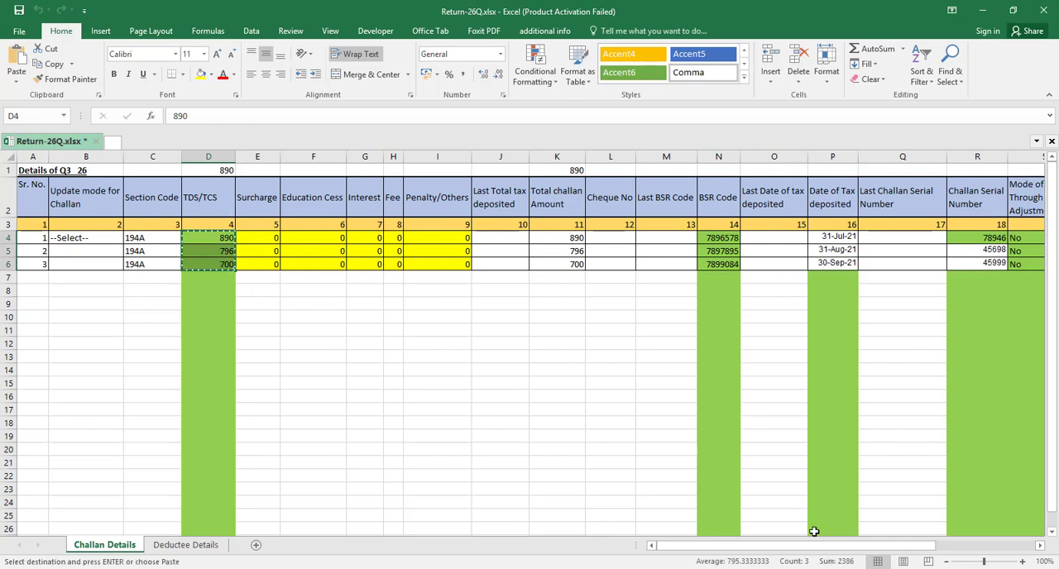
pyautogui.moveTo(863, 568)
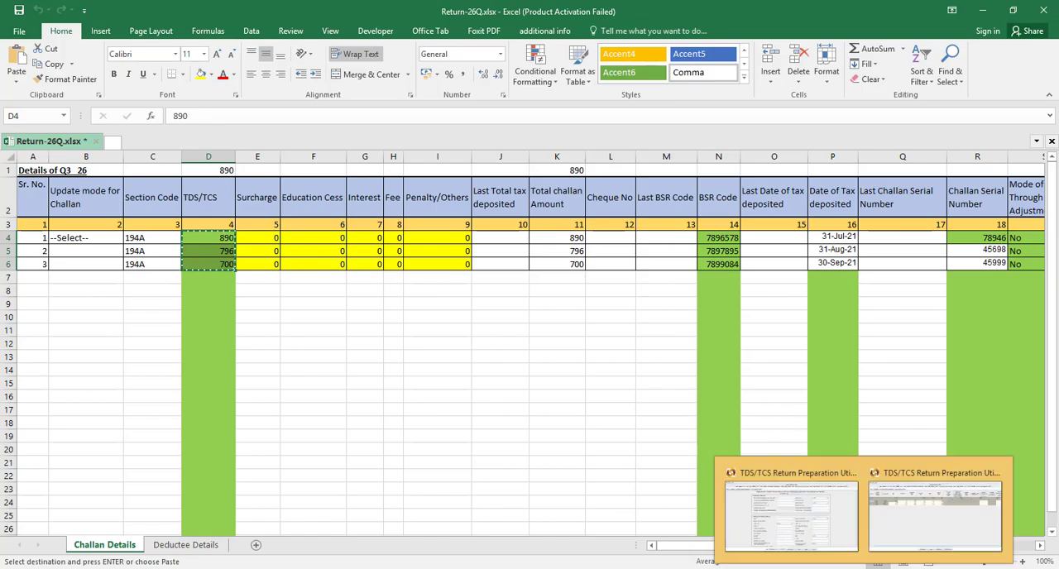
pyautogui.click(922, 505)
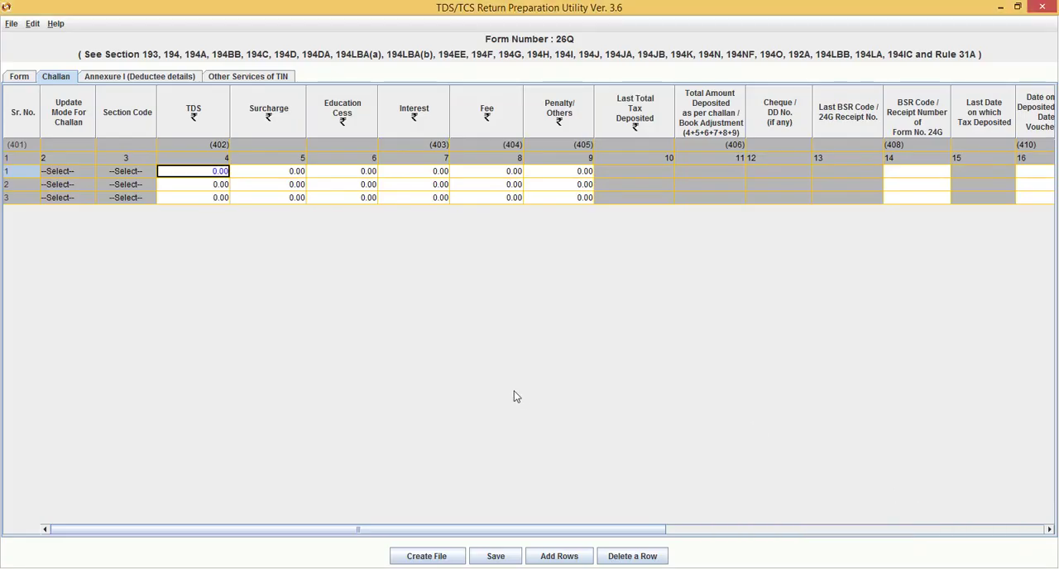
pyautogui.hotkey('ctrl', 'v')
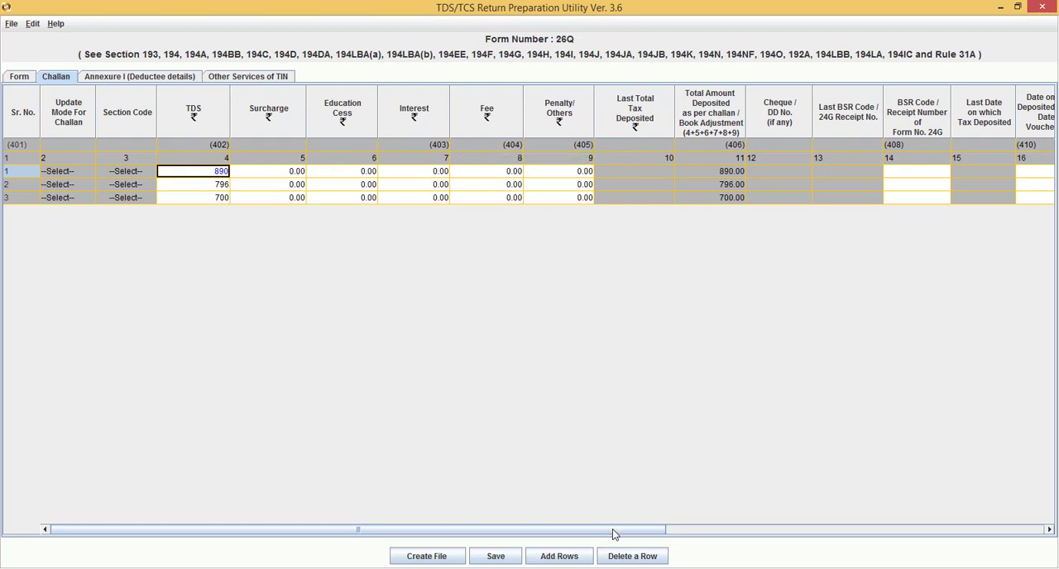
# Copy the three BSR codes from N4:N6 of Return-26Q.xlsx in Excel into the BSR Code column of the challan rows in RPU
pyautogui.moveTo(613, 529); pyautogui.dragTo(724, 522)
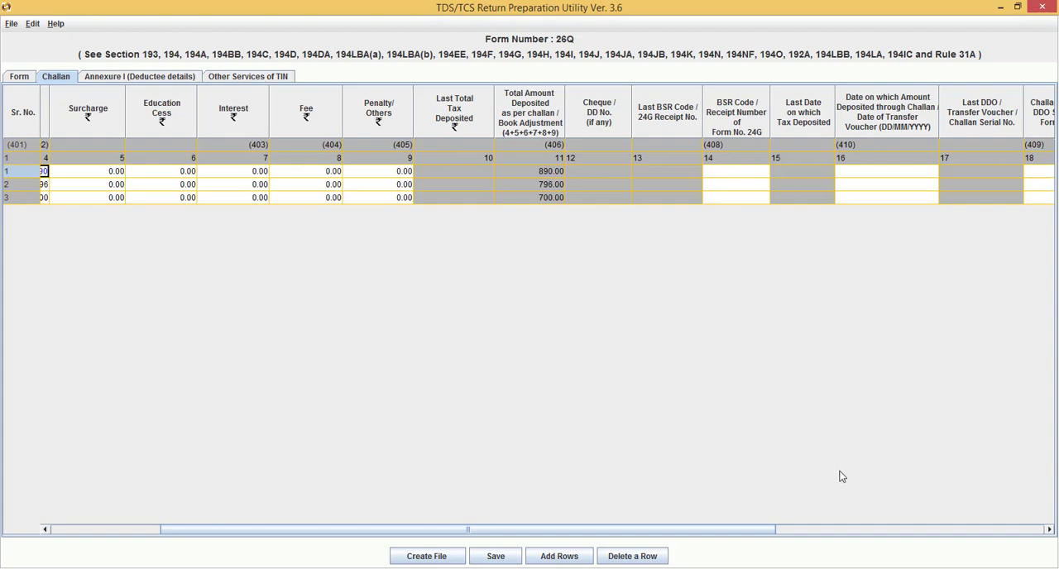
pyautogui.click(803, 568)
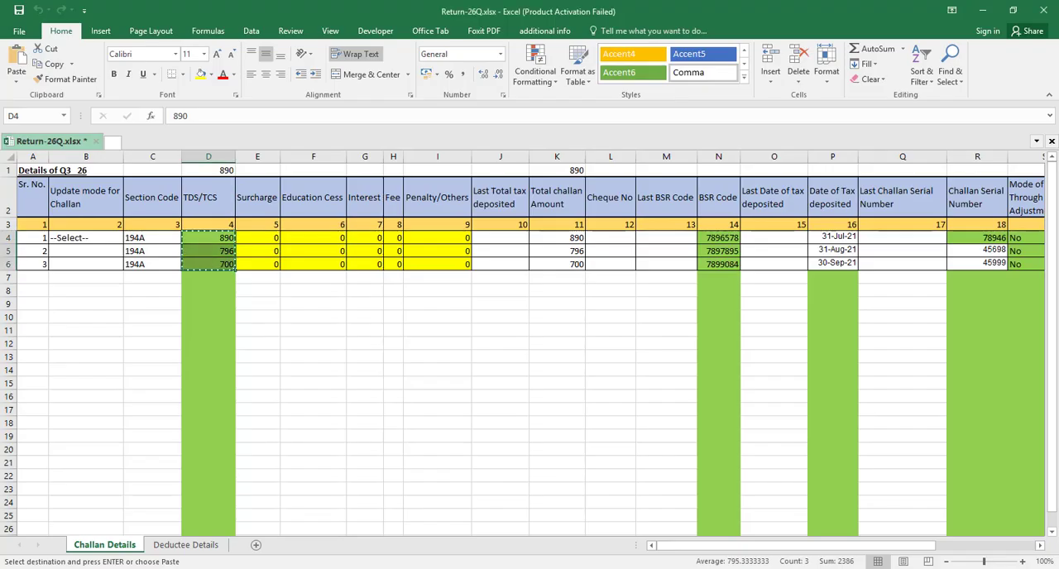
pyautogui.click(723, 239)
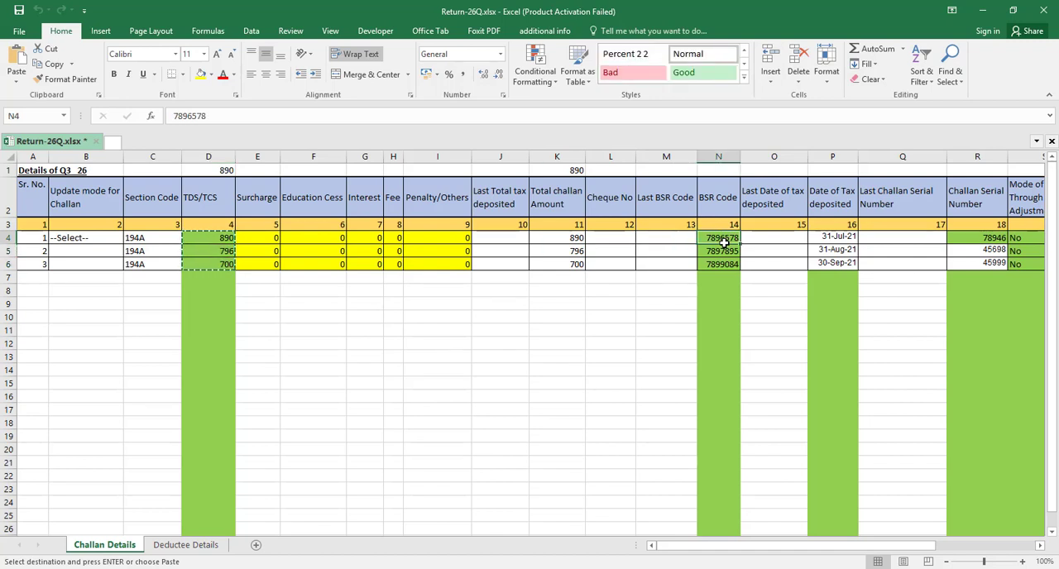
pyautogui.hotkey('shift', 'Down')
pyautogui.hotkey('shift', 'Down')
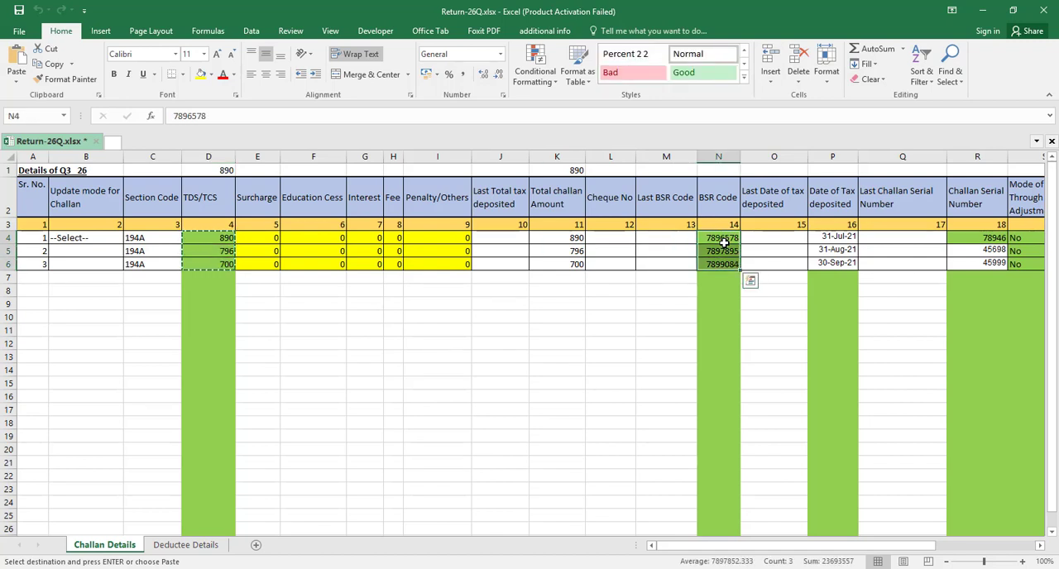
pyautogui.hotkey('ctrl', 'c')
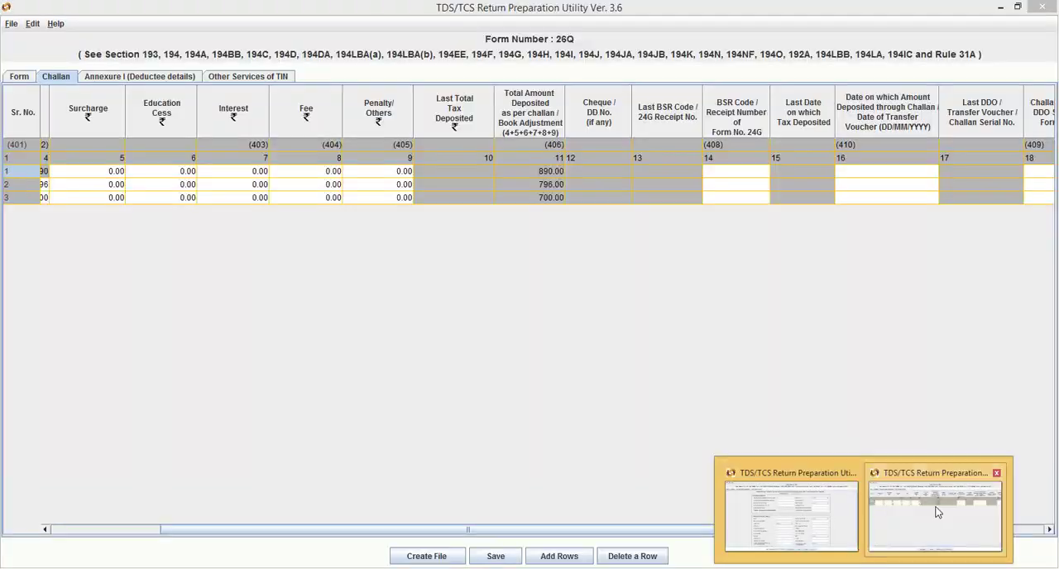
pyautogui.click(935, 506)
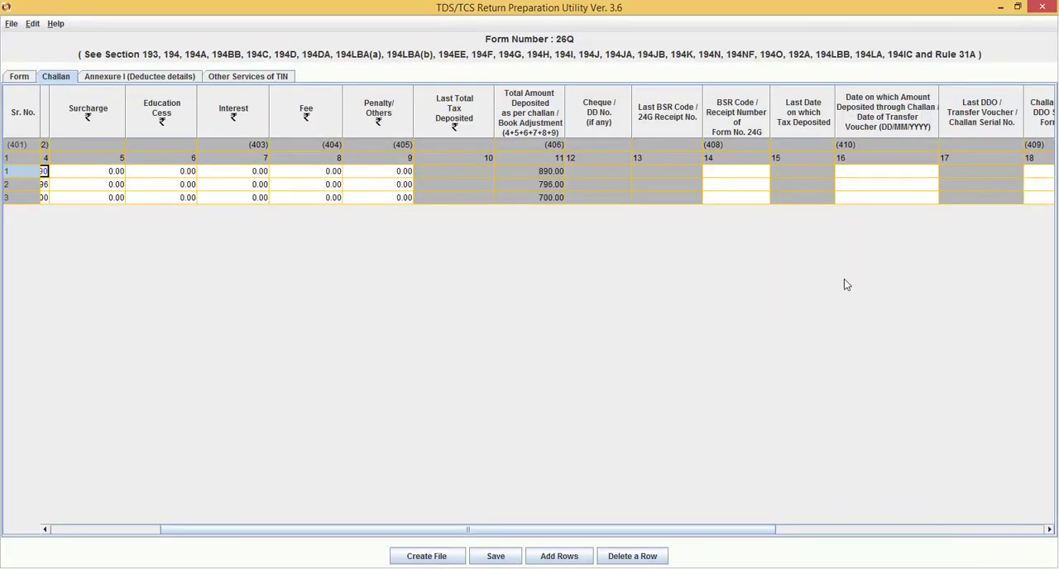
pyautogui.click(740, 176)
pyautogui.hotkey('ctrl', 'v')
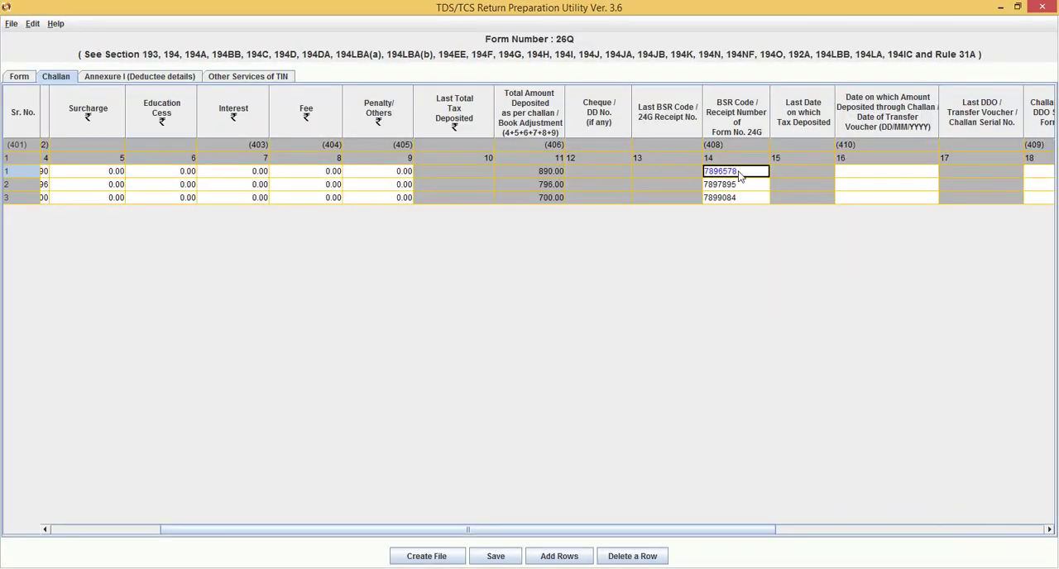
# Try to paste the tax deposit dates from P4:P6 of Return-26Q.xlsx in Excel into the deposit date column of the challan rows in RPU
pyautogui.click(889, 173)
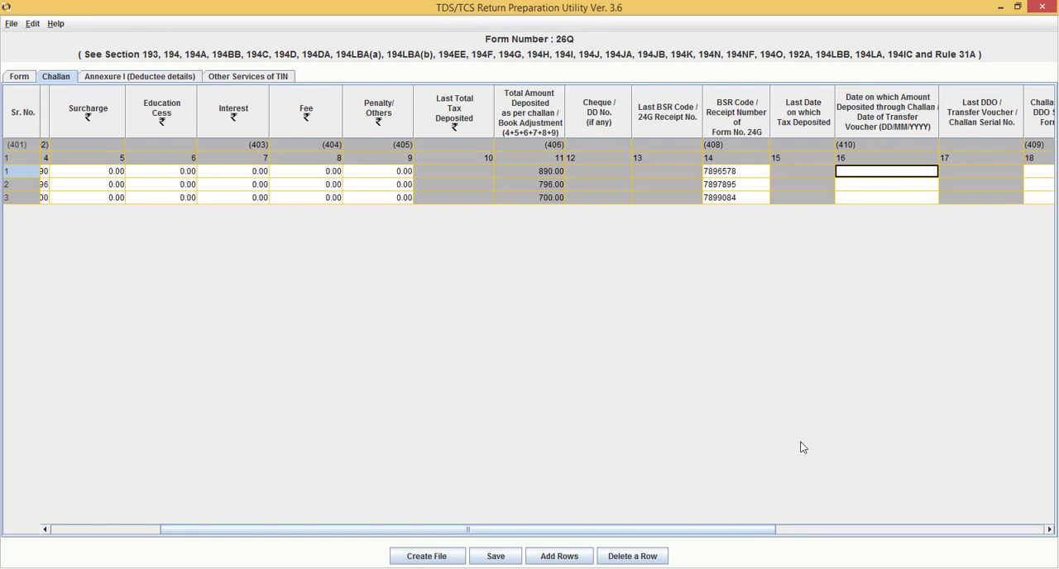
pyautogui.hotkey('alt', 'Tab')
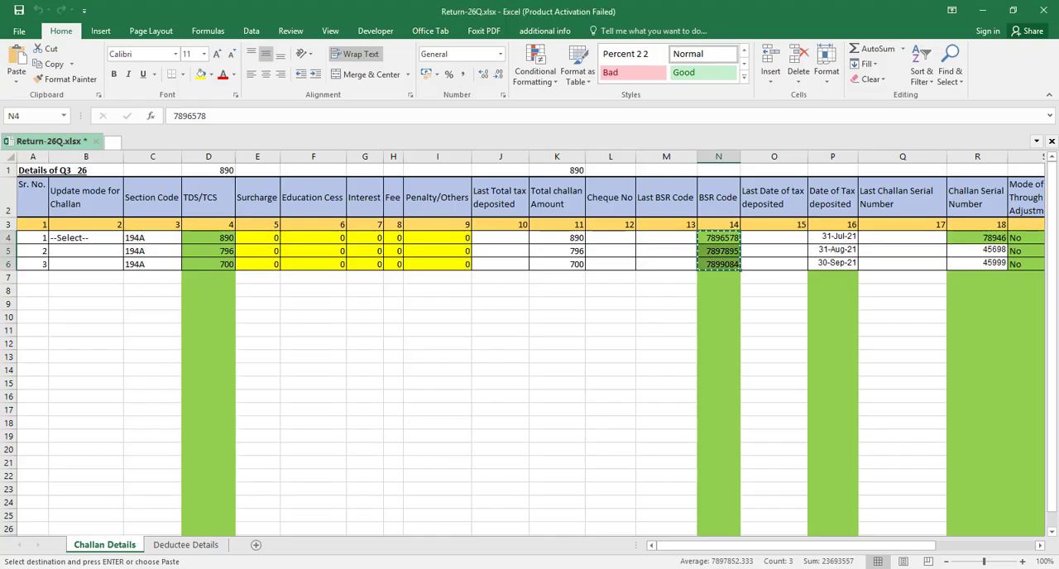
pyautogui.moveTo(837, 237); pyautogui.dragTo(834, 263)
pyautogui.hotkey('ctrl', 'c')
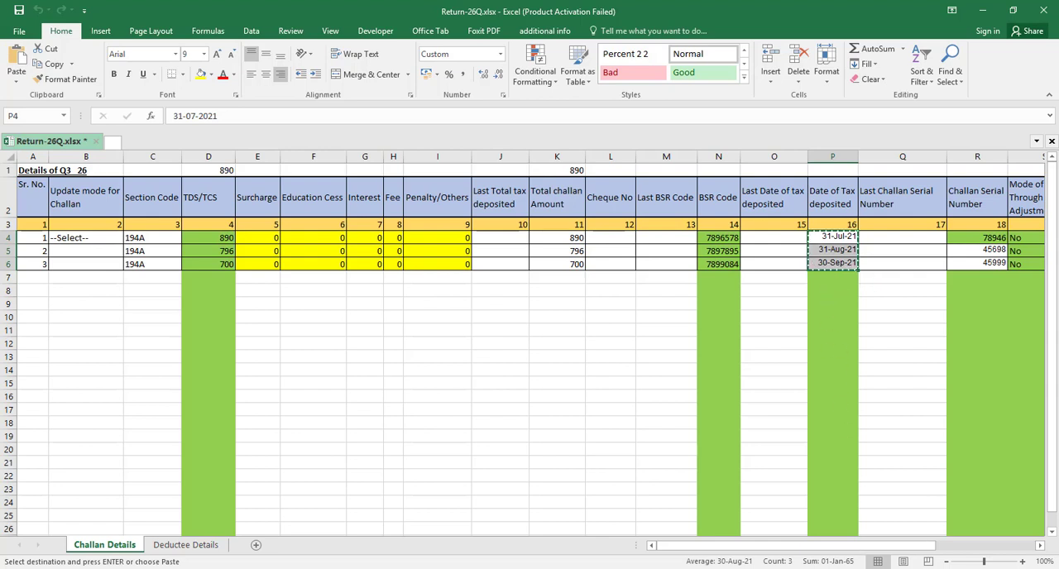
pyautogui.click(931, 519)
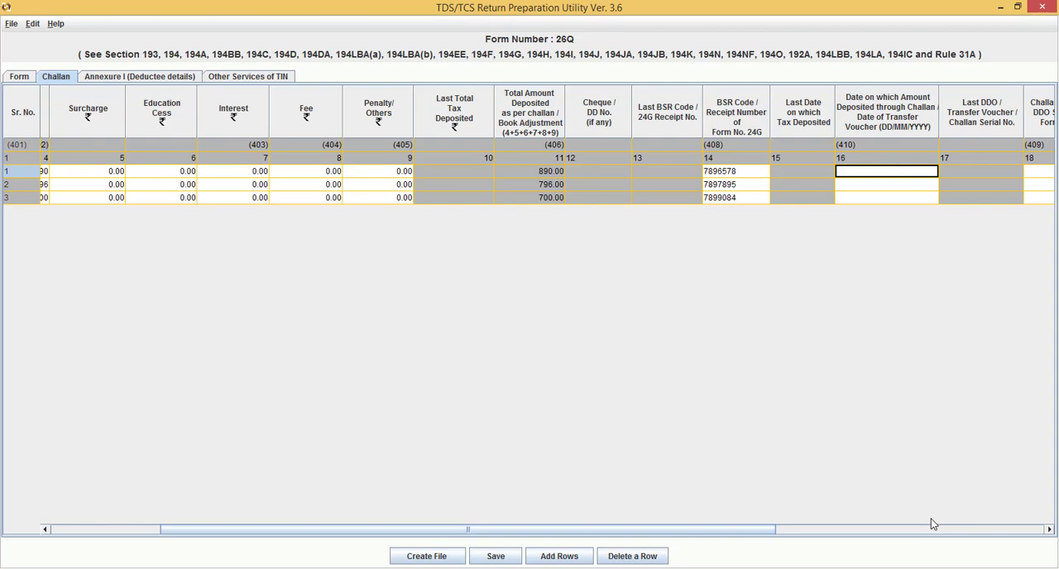
pyautogui.hotkey('ctrl', 'v')
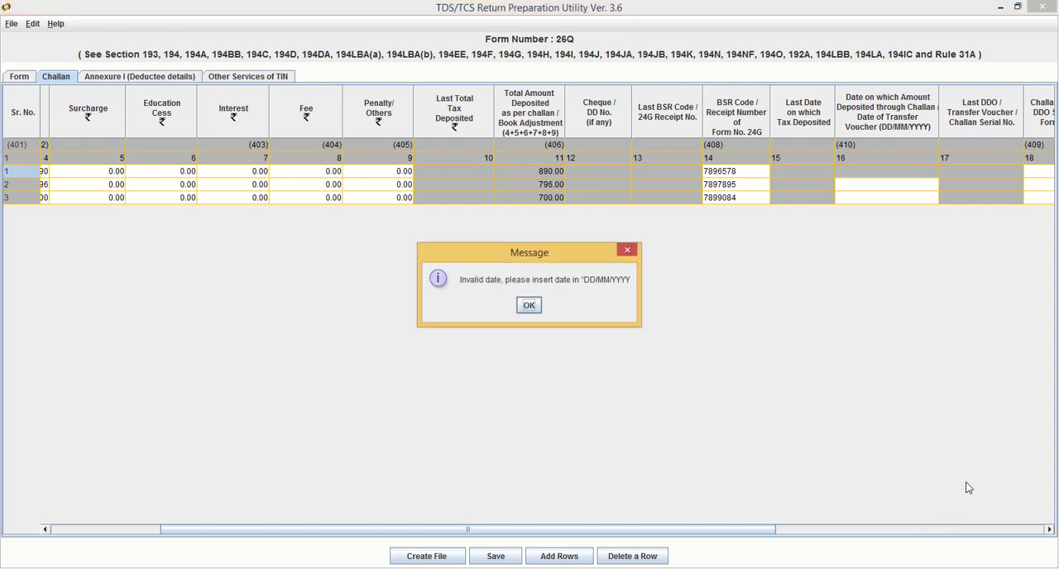
pyautogui.click(528, 305)
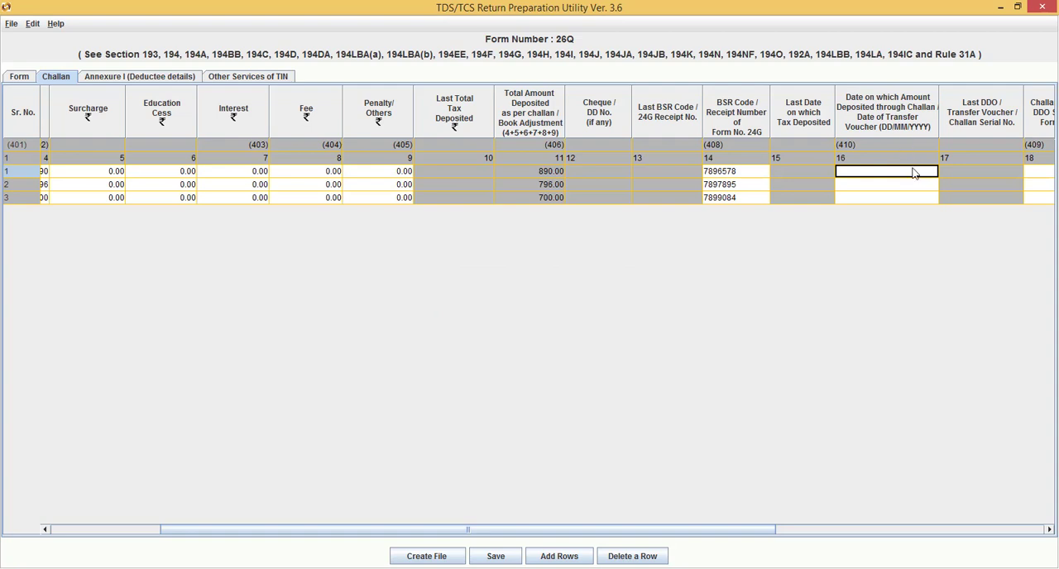
# Try to enter the first challan's tax deposit date manually in the Date on which Amount Deposited column
pyautogui.click(897, 199)
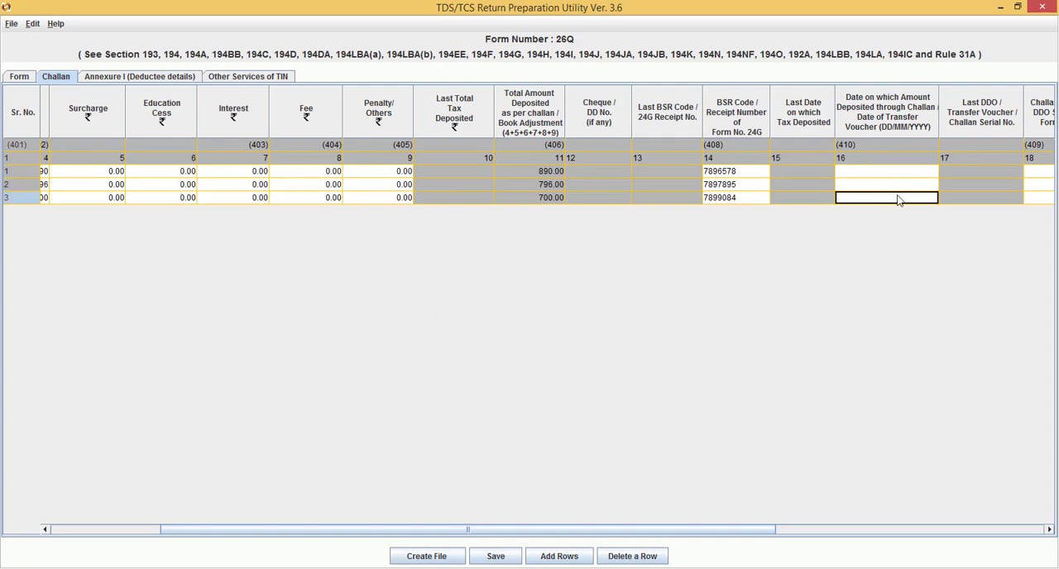
pyautogui.click(914, 174)
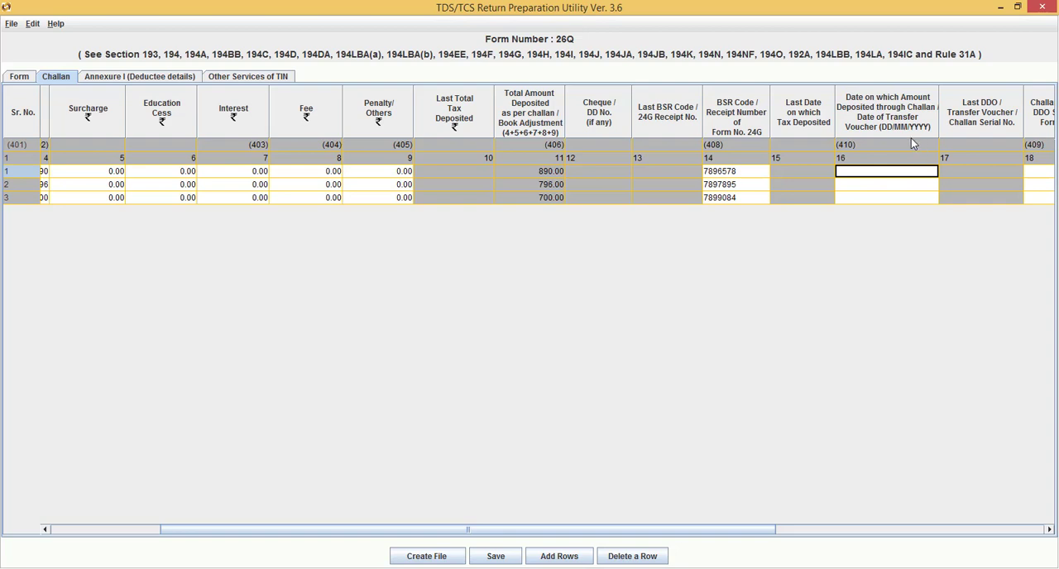
pyautogui.write('0')
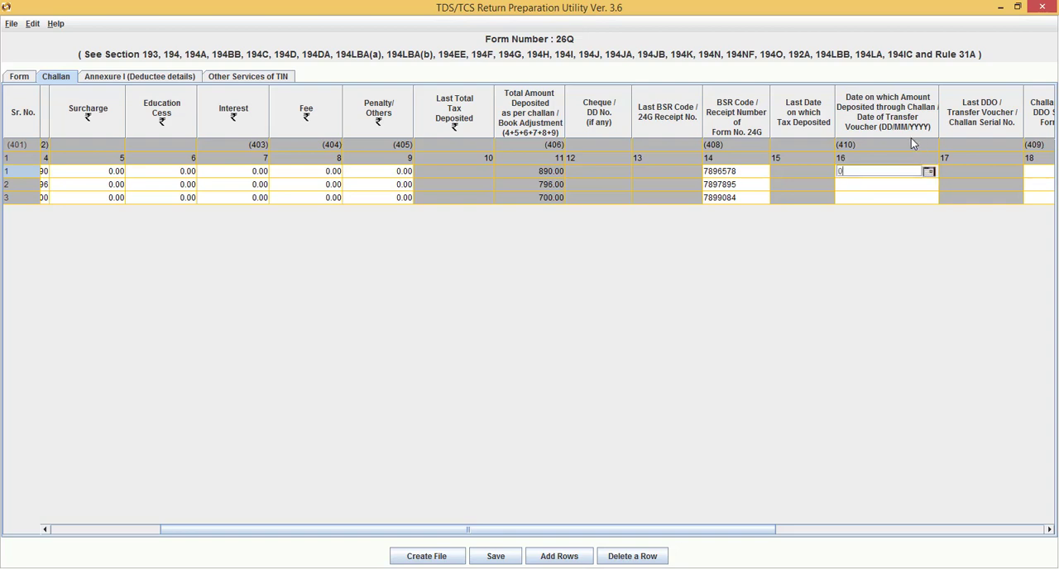
pyautogui.press('BackSpace')
pyautogui.write('30/06/')
pyautogui.press('BackSpace')
pyautogui.press('BackSpace')
pyautogui.write('/7202')
pyautogui.press('Return')
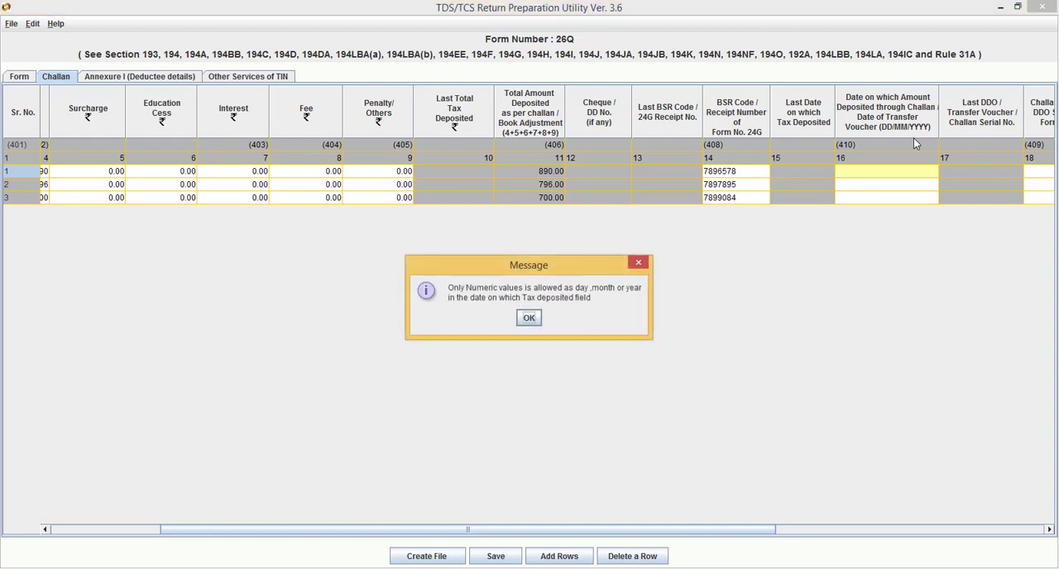
pyautogui.press('Return')
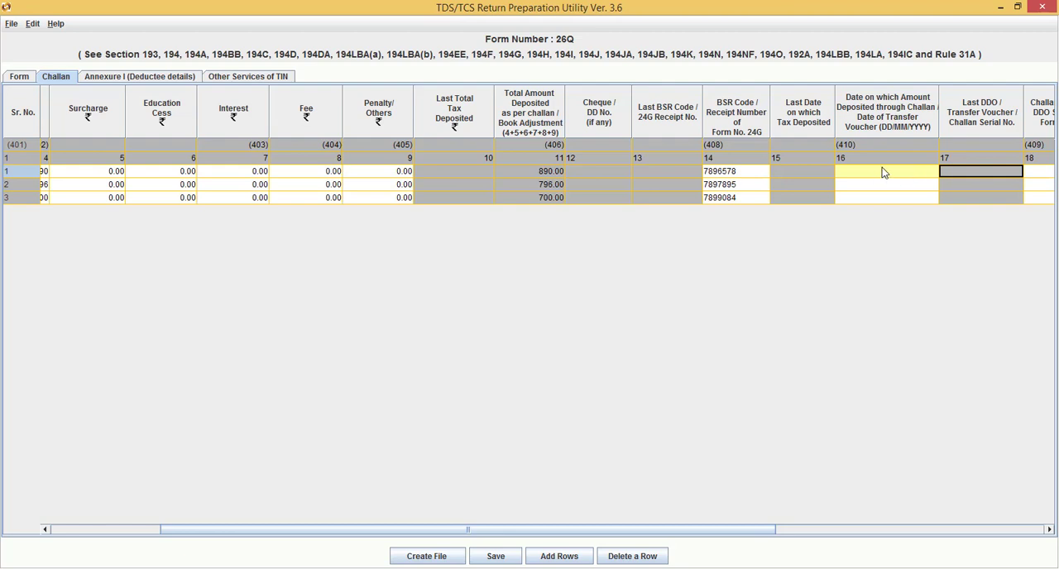
# Set the first challan's deposit date to 31/07/2021 with the calendar picker, checking it against Return-26Q.xlsx in Excel
pyautogui.click(882, 171)
pyautogui.click(891, 173)
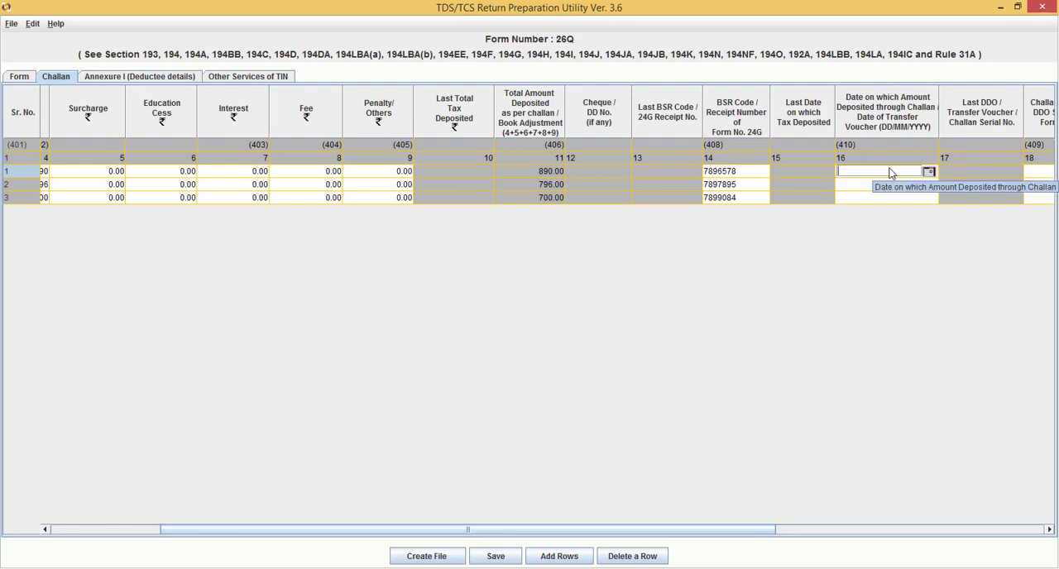
pyautogui.write('0')
pyautogui.press('BackSpace')
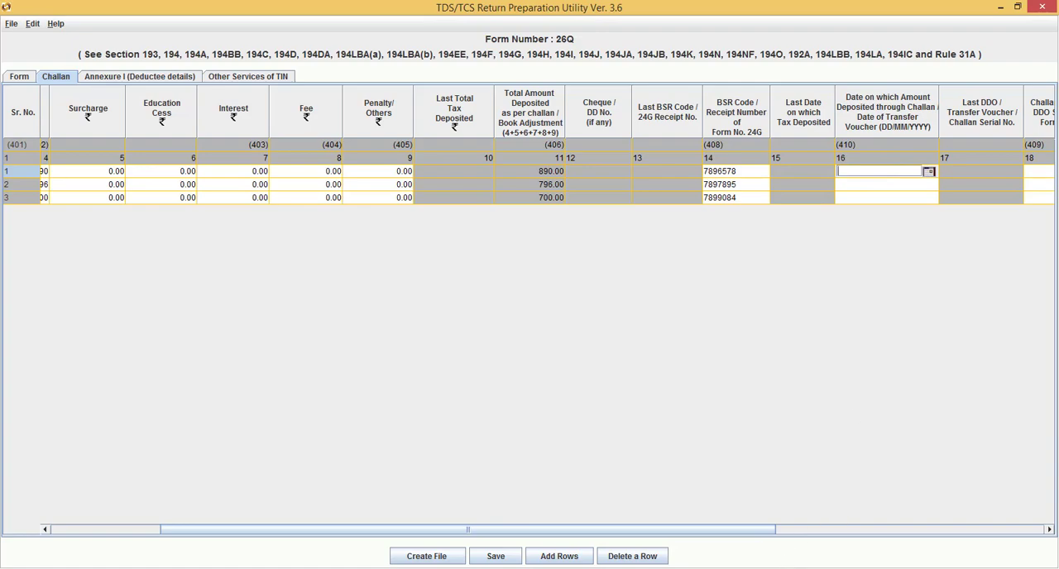
pyautogui.click(780, 568)
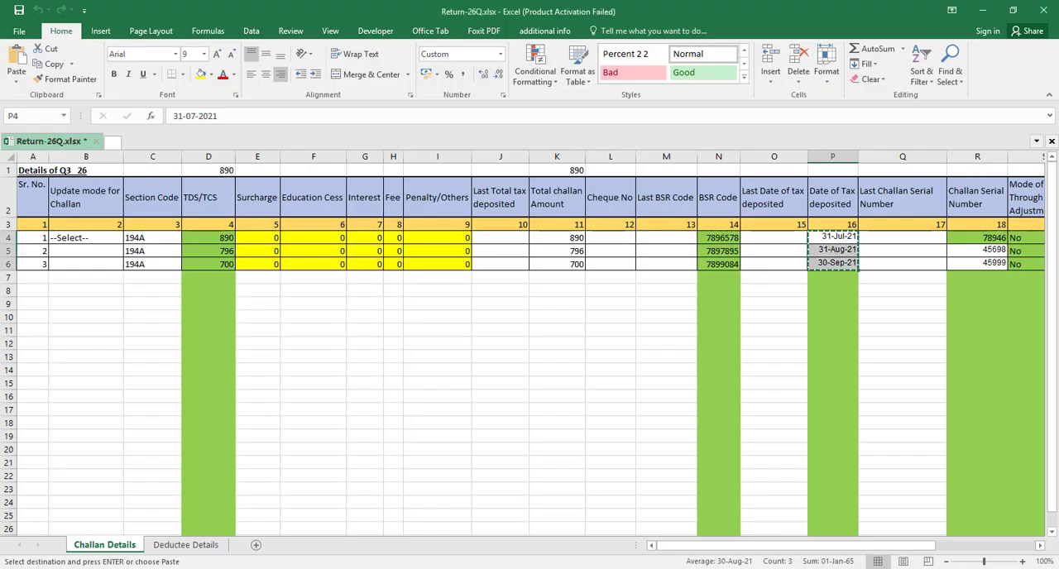
pyautogui.click(780, 568)
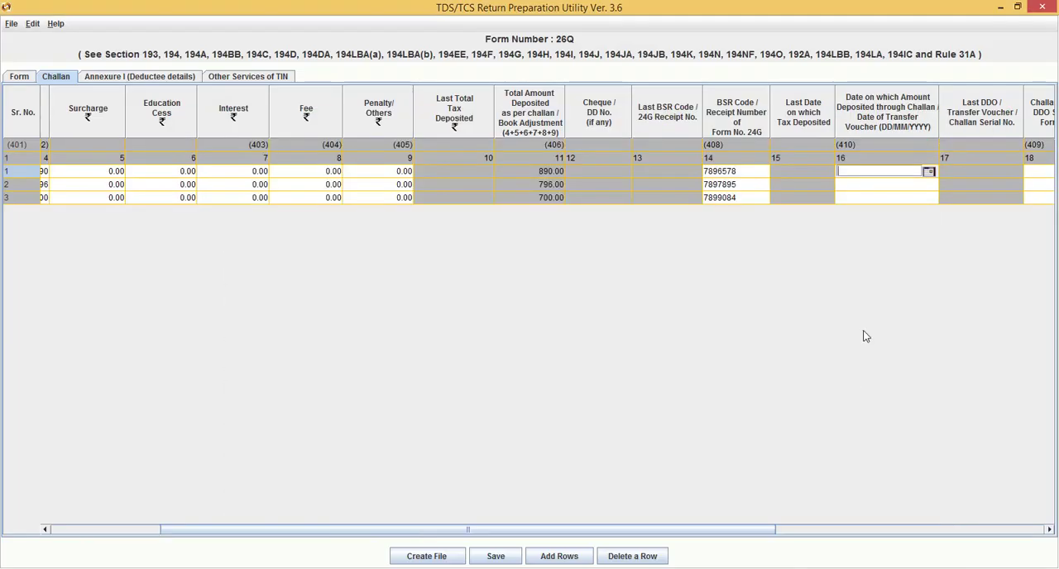
pyautogui.click(929, 171)
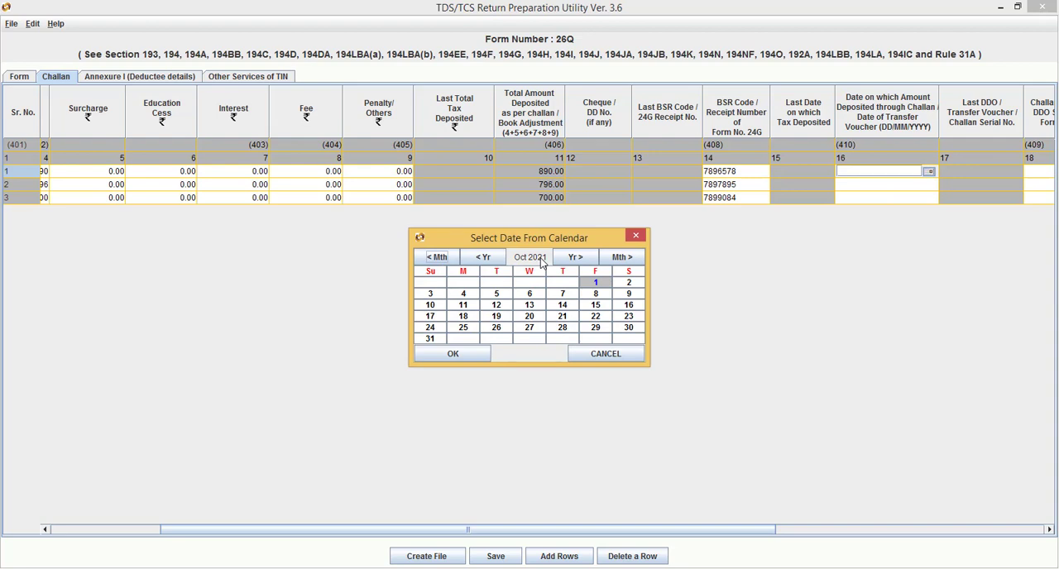
pyautogui.click(480, 259)
pyautogui.click(575, 257)
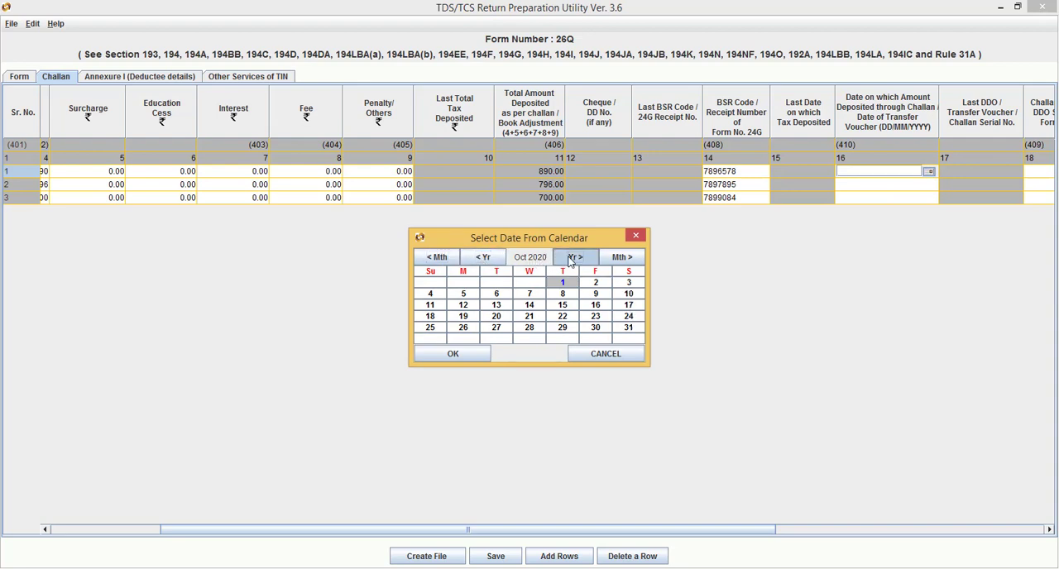
pyautogui.click(438, 260)
pyautogui.click(439, 263)
pyautogui.click(439, 262)
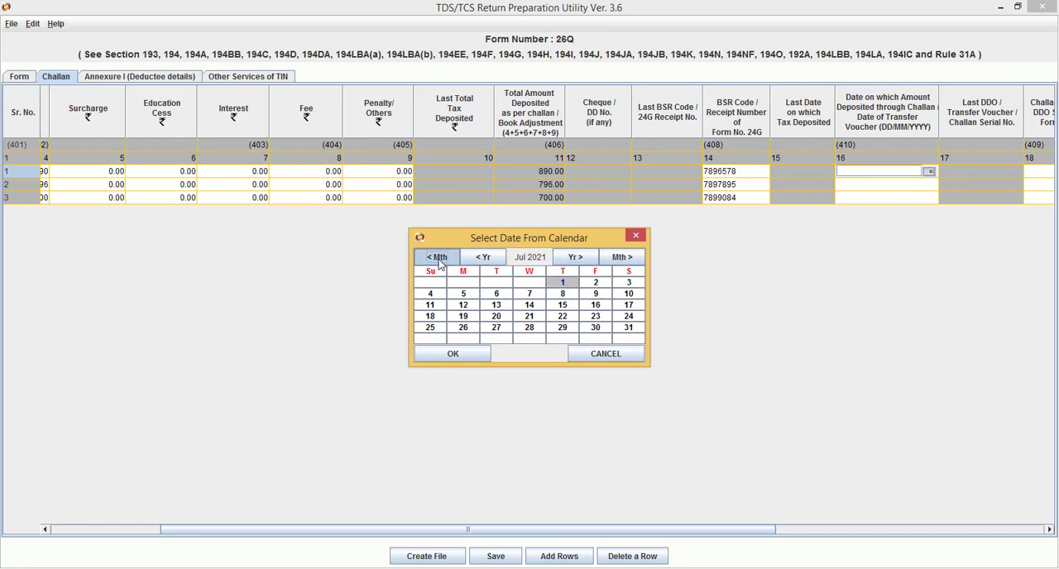
pyautogui.click(439, 262)
pyautogui.click(633, 260)
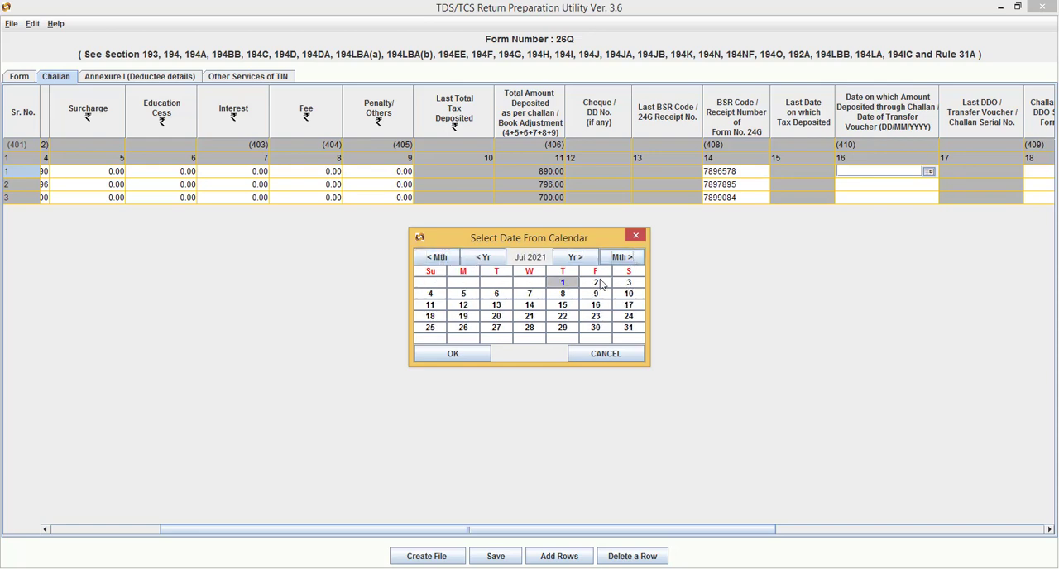
pyautogui.click(633, 334)
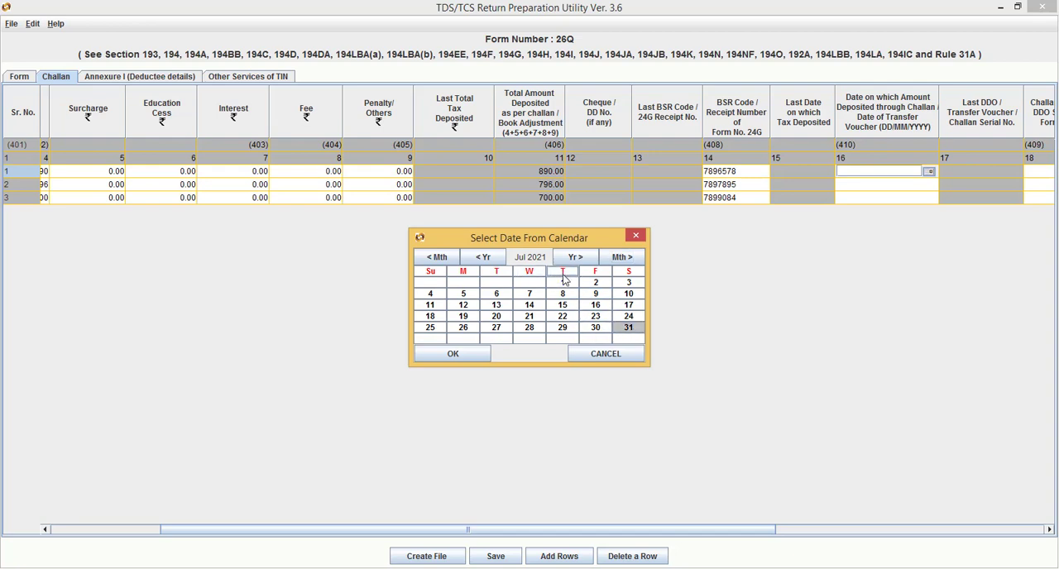
pyautogui.click(468, 354)
# Enter 31/08/2021 as the date on which the second challan's amount was deposited
pyautogui.click(879, 185)
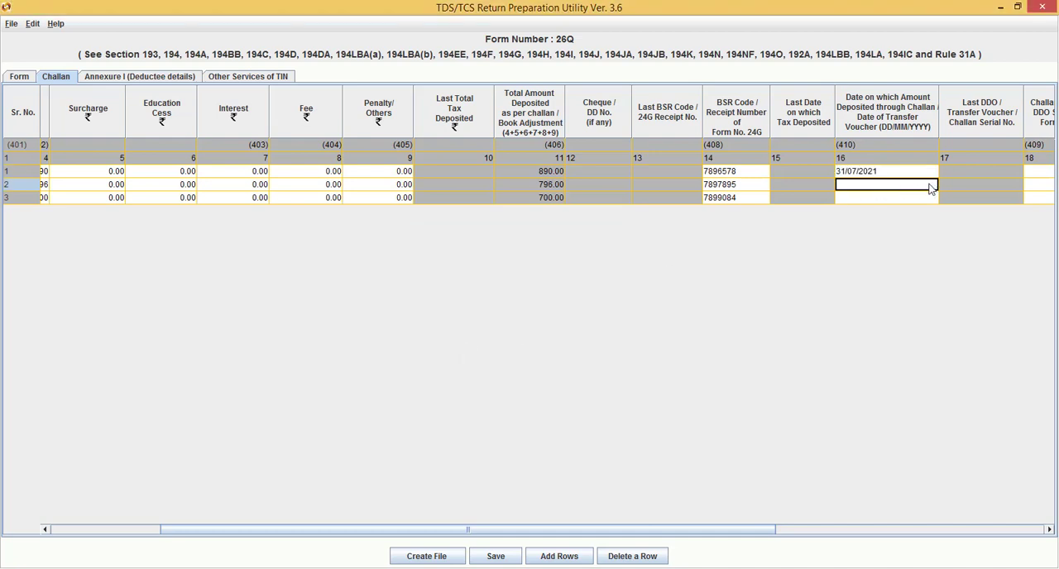
pyautogui.click(898, 185)
pyautogui.write('1')
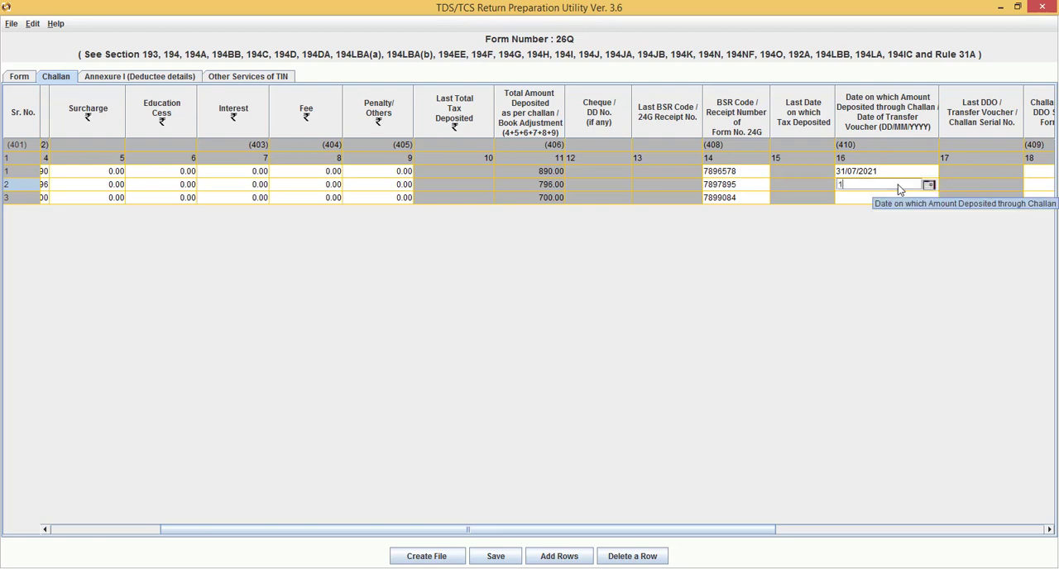
pyautogui.press('BackSpace')
pyautogui.write('31/')
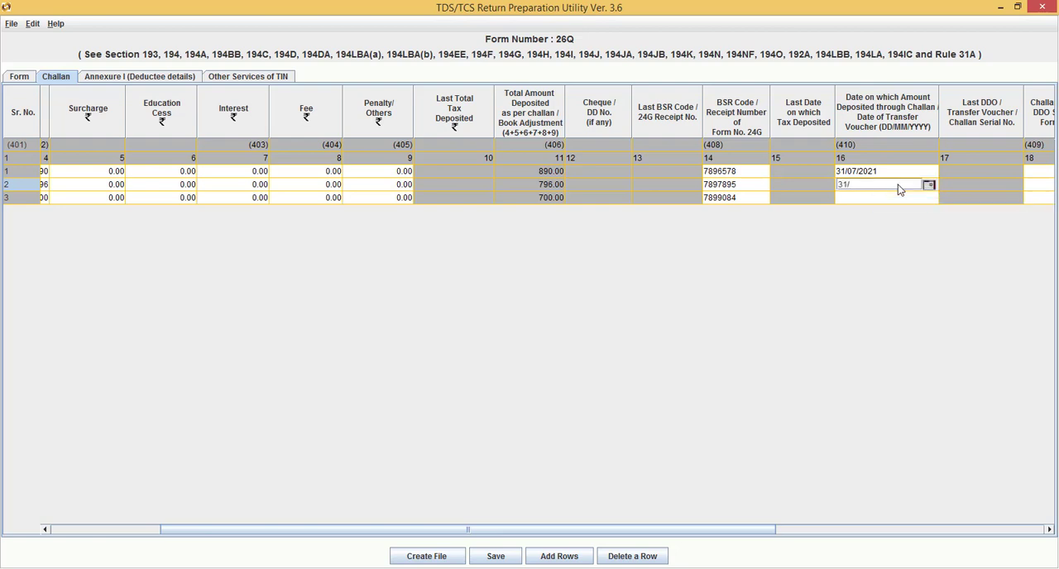
pyautogui.write('08/2021')
# Enter 30/09/2021 as the date on which the third challan's amount was deposited
pyautogui.click(886, 201)
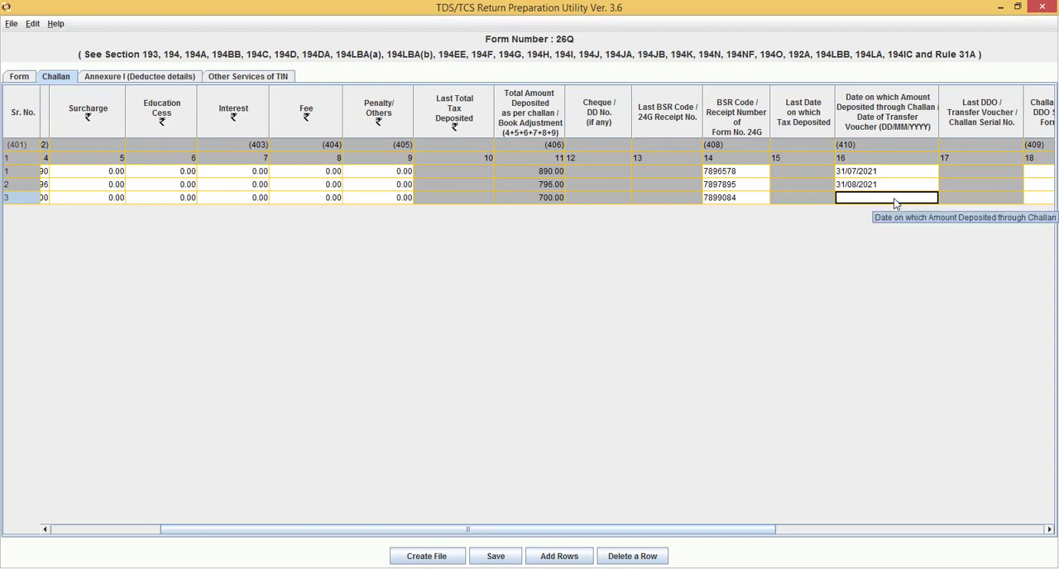
pyautogui.write('0')
pyautogui.press('BackSpace')
pyautogui.write('30/')
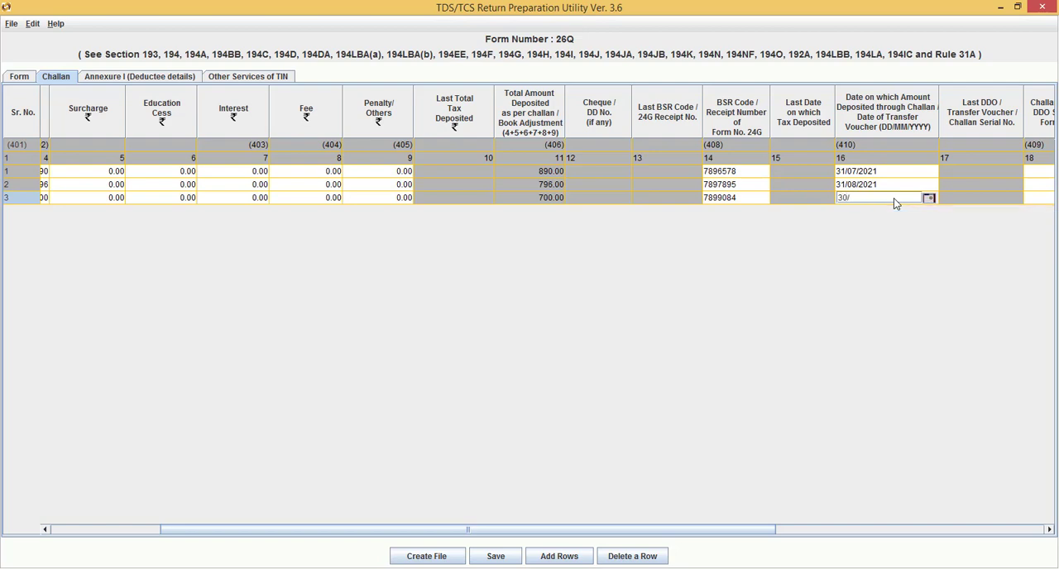
pyautogui.write('09/2021')
pyautogui.click(1028, 198)
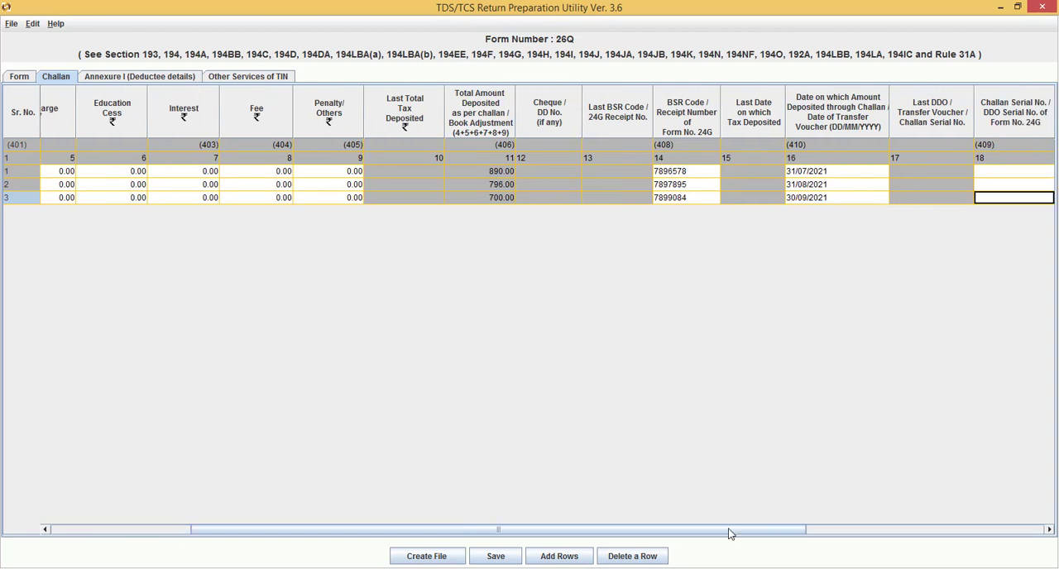
# Copy the three challan serial numbers from R4:R6 of Return-26Q.xlsx in Excel into the Challan Serial No. column of the challan rows in RPU
pyautogui.moveTo(729, 531); pyautogui.dragTo(823, 524)
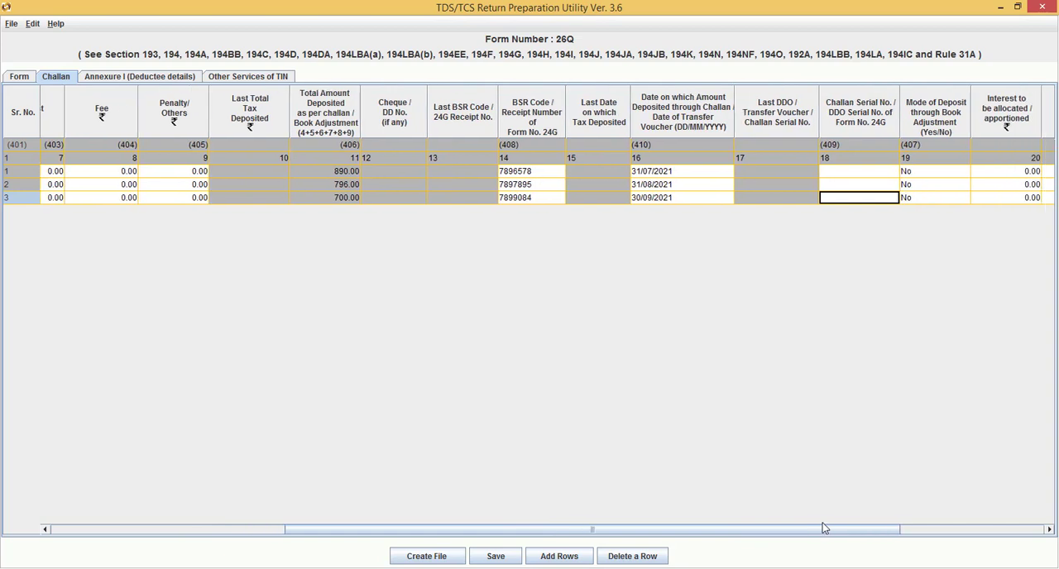
pyautogui.moveTo(745, 530); pyautogui.dragTo(812, 522)
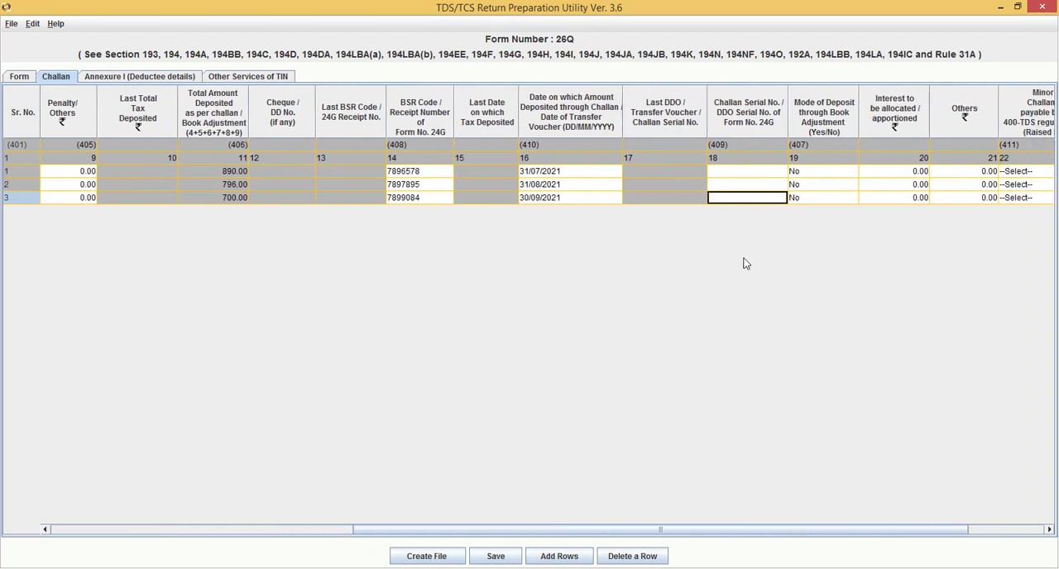
pyautogui.hscroll(-10, 743, 261)
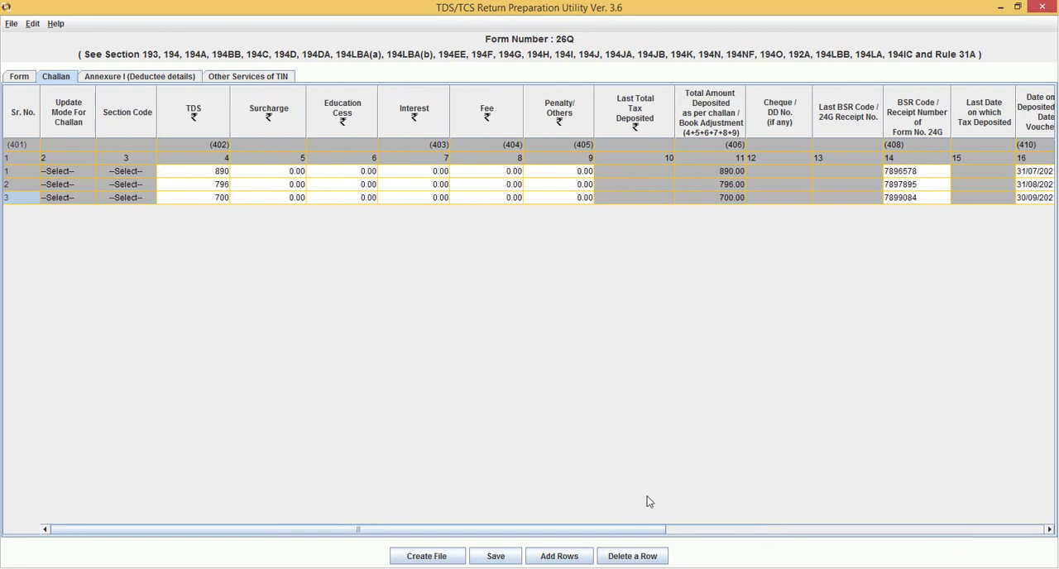
pyautogui.moveTo(593, 530); pyautogui.dragTo(787, 508)
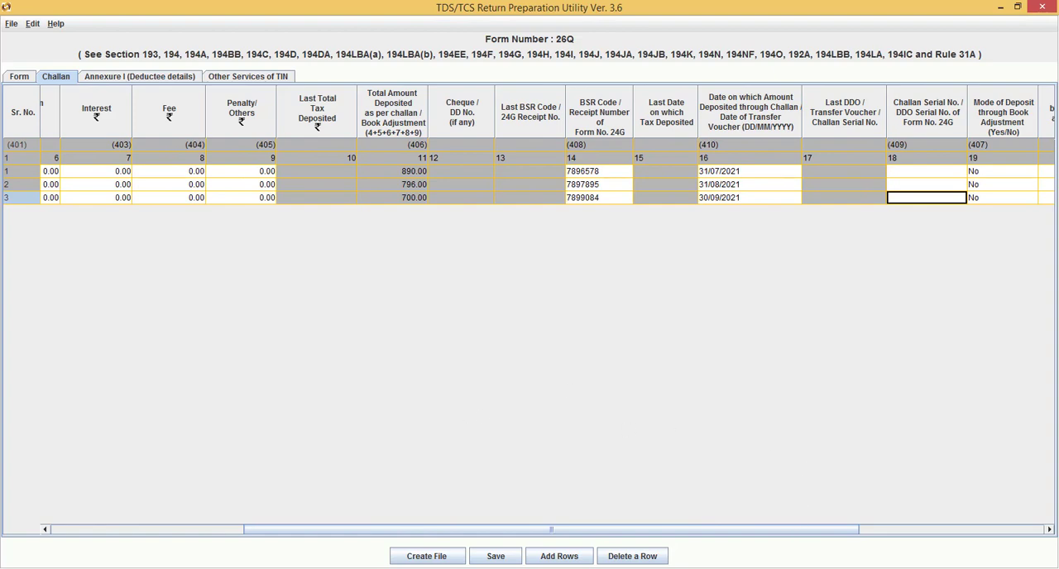
pyautogui.hotkey('alt', 'Tab')
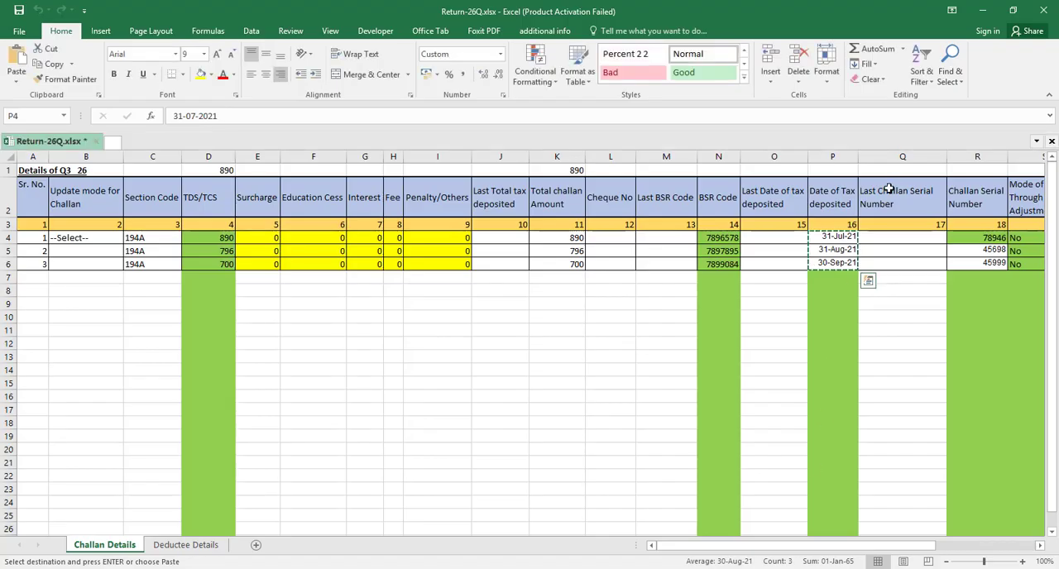
pyautogui.click(980, 247)
pyautogui.moveTo(982, 239); pyautogui.dragTo(982, 237)
pyautogui.hotkey('shift', 'Down')
pyautogui.hotkey('ctrl', 'c')
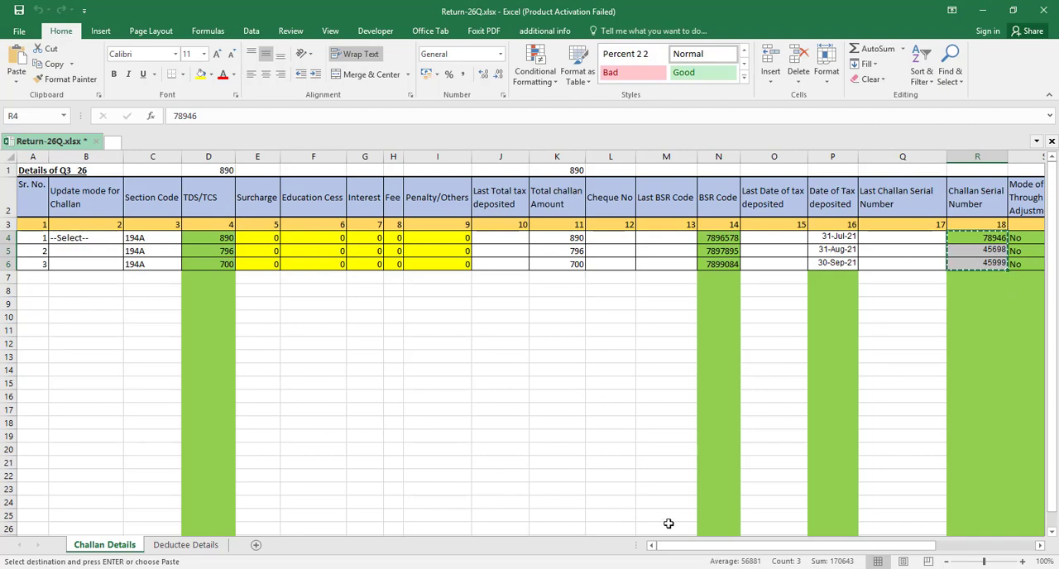
pyautogui.hotkey('alt', 'Tab')
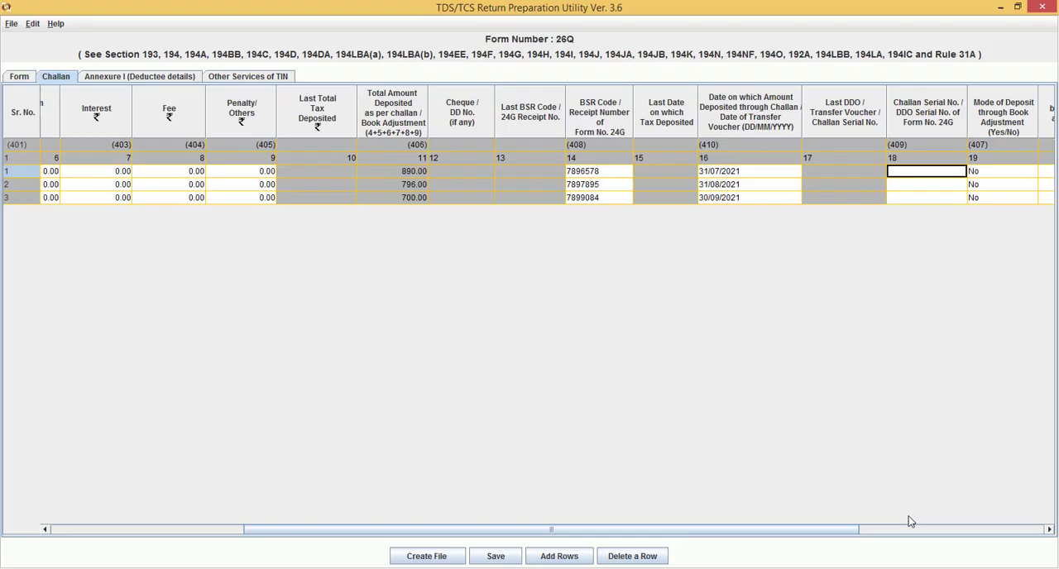
pyautogui.hotkey('ctrl', 'v')
pyautogui.press('Tab')
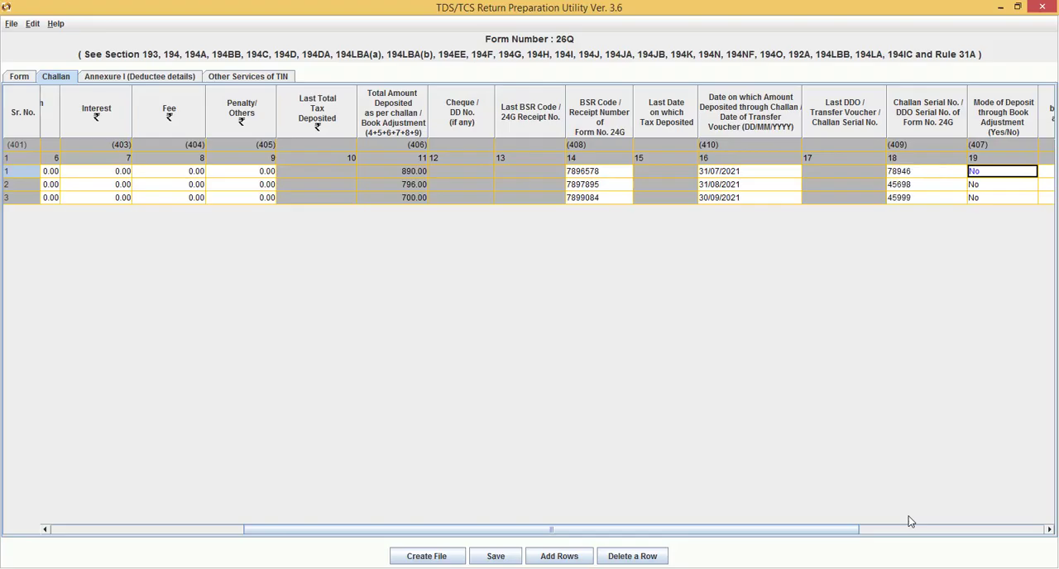
# Set the Minor Head of Challan to 200 for all three challan rows
pyautogui.press('Tab')
pyautogui.press('Tab')
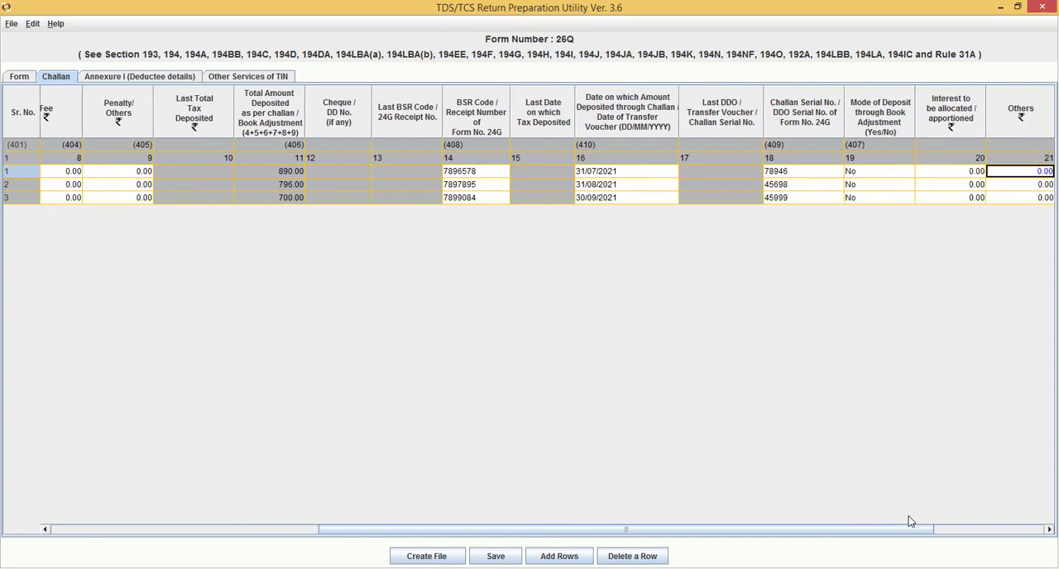
pyautogui.press('Tab')
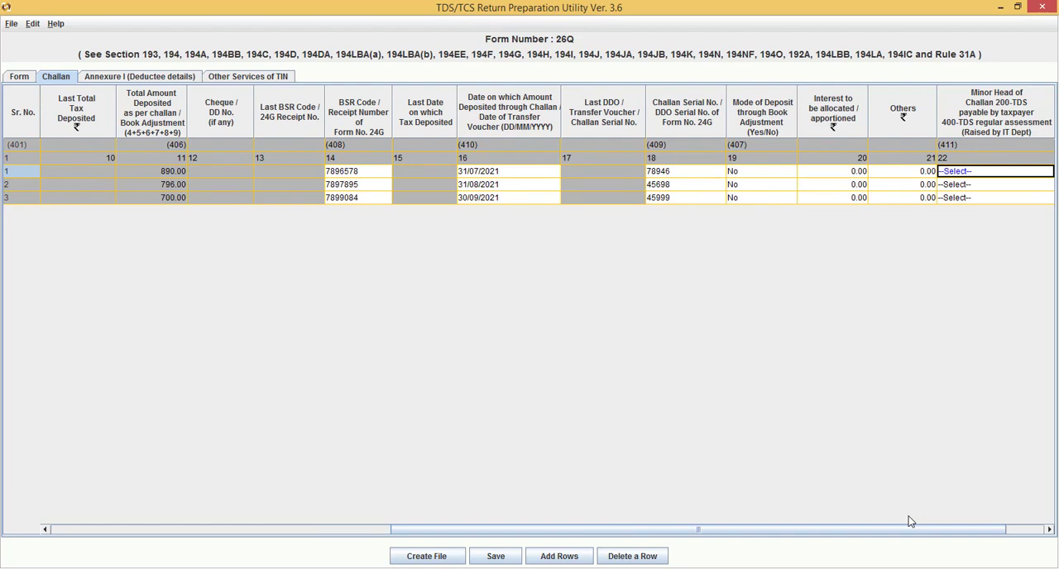
pyautogui.press('Tab')
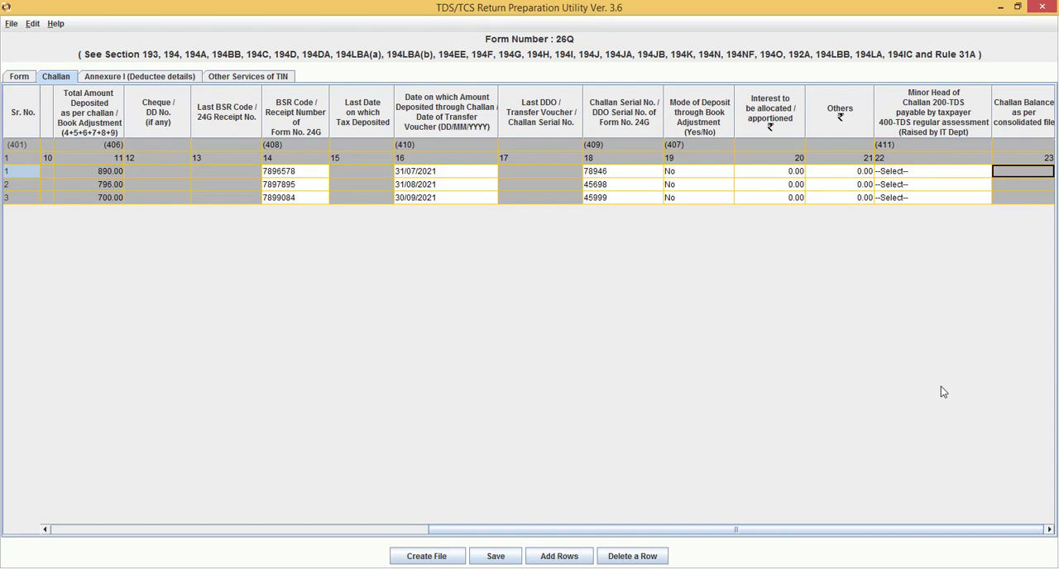
pyautogui.click(949, 176)
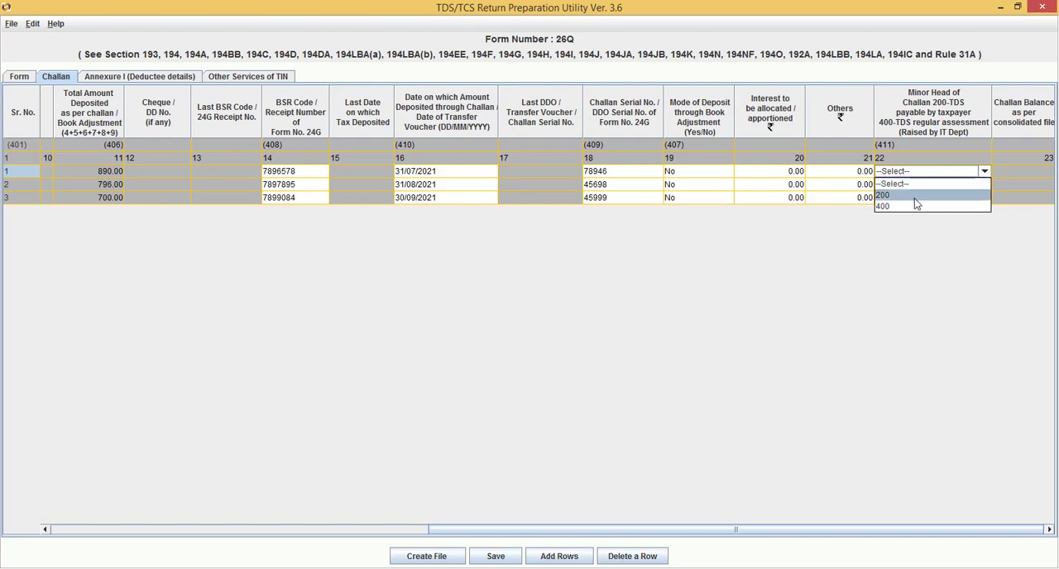
pyautogui.click(917, 202)
pyautogui.click(939, 186)
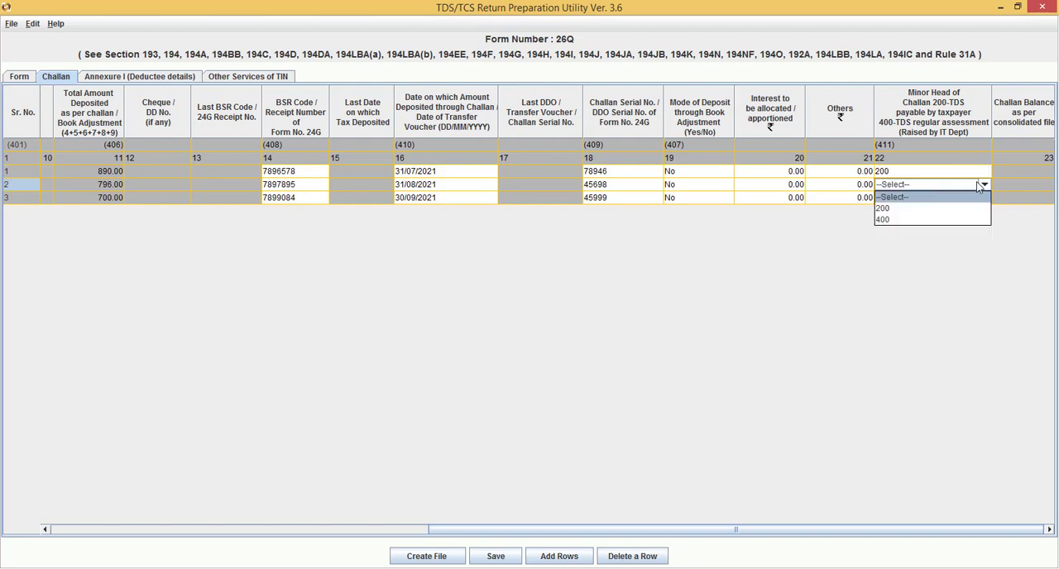
pyautogui.click(951, 208)
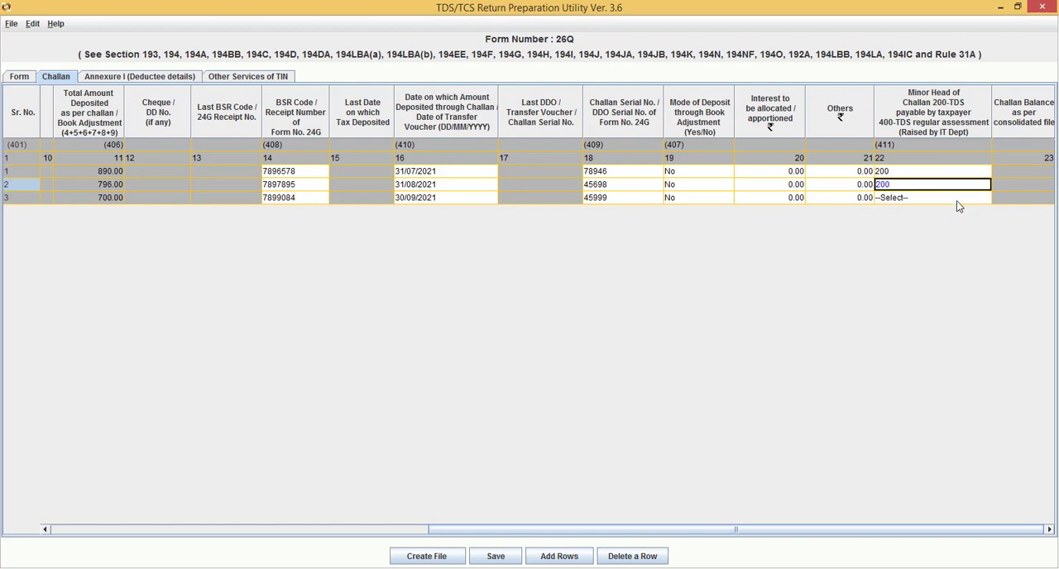
pyautogui.click(962, 202)
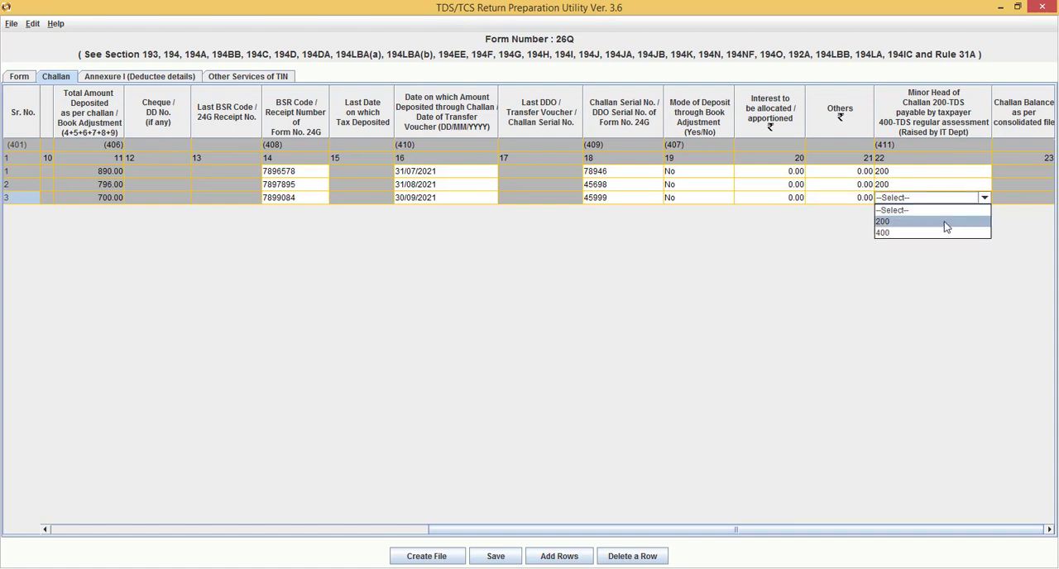
pyautogui.click(946, 224)
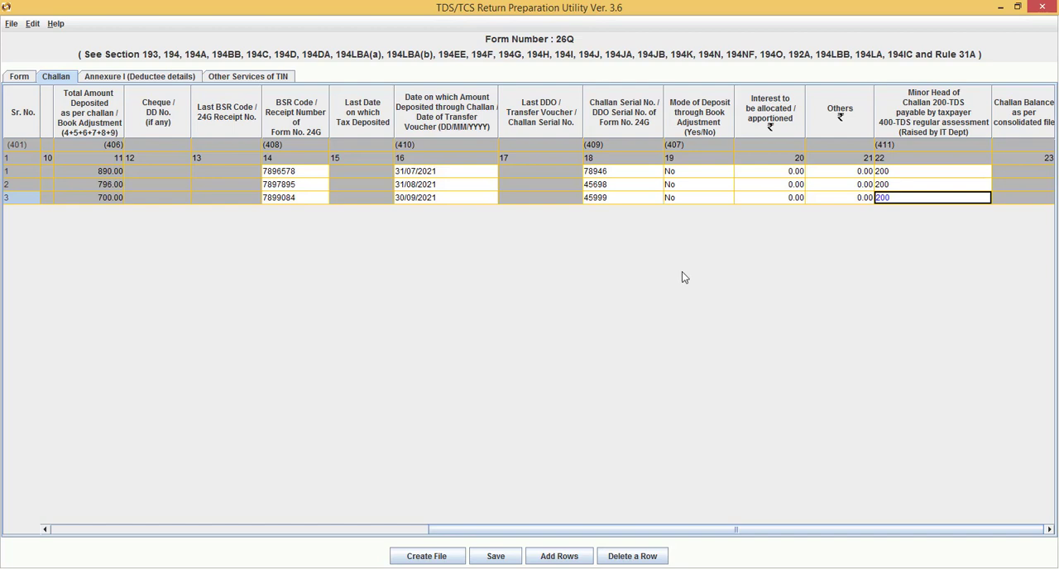
pyautogui.press('Tab')
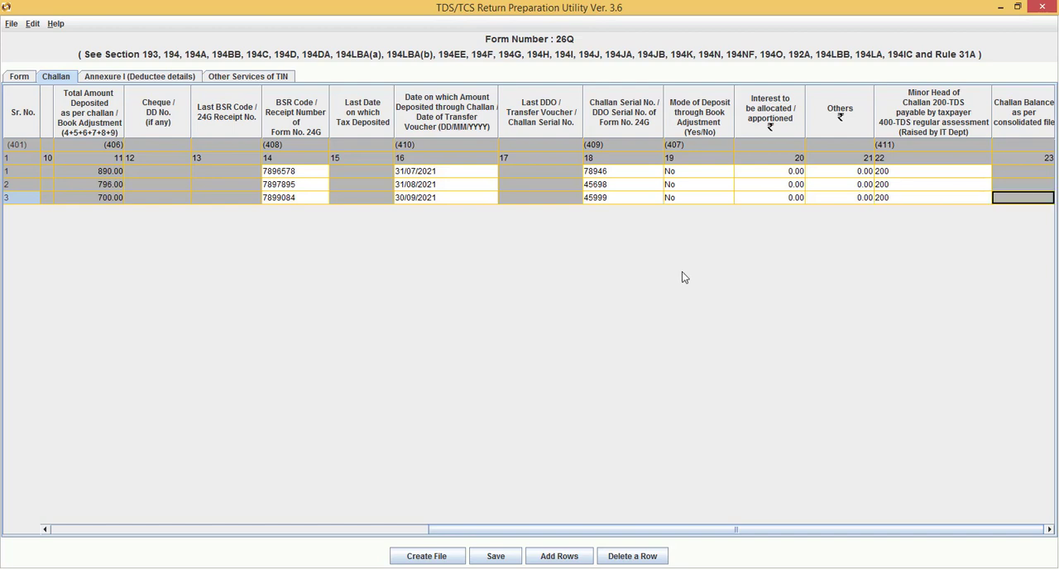
# Insert one deductee record for each of the three challans in Annexure I (Deductee details)
pyautogui.click(115, 76)
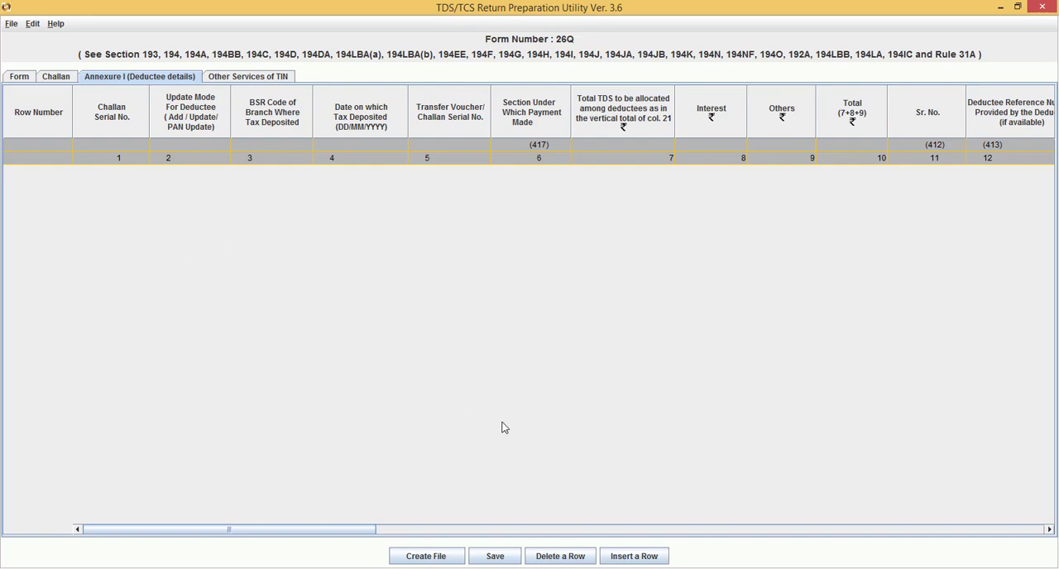
pyautogui.click(635, 555)
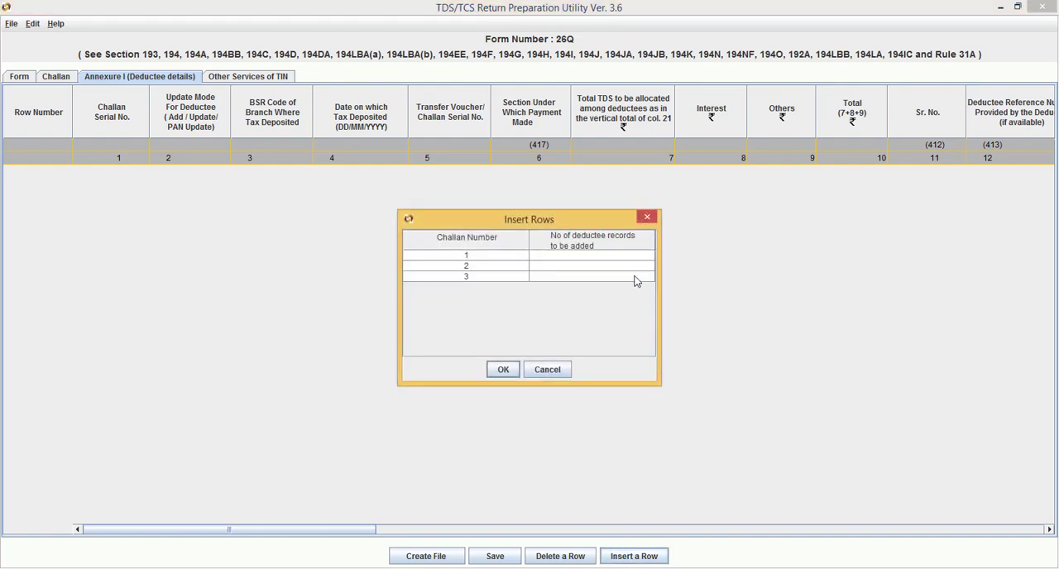
pyautogui.click(549, 257)
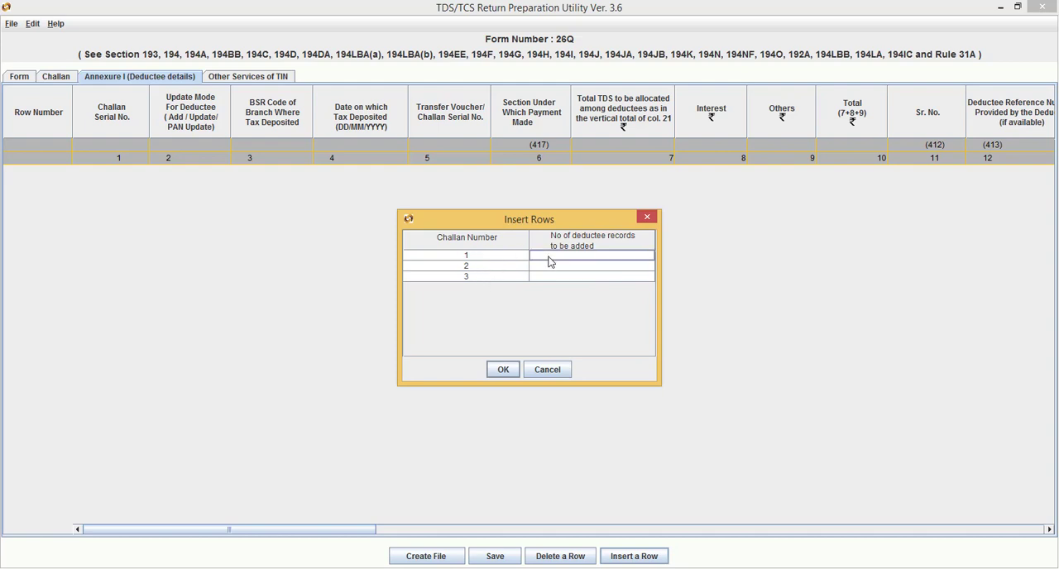
pyautogui.write('1')
pyautogui.click(547, 265)
pyautogui.write('1')
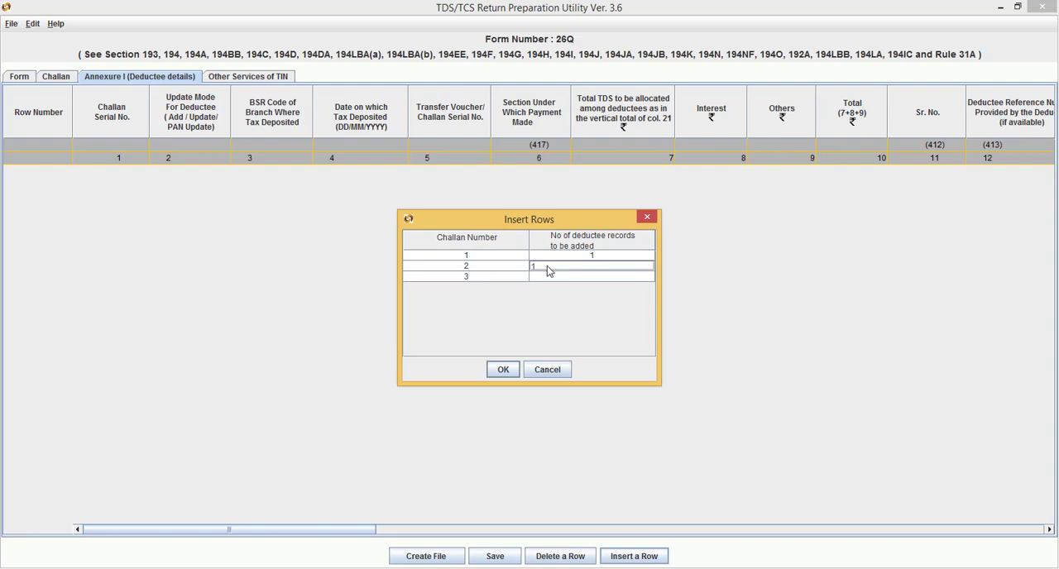
pyautogui.click(546, 277)
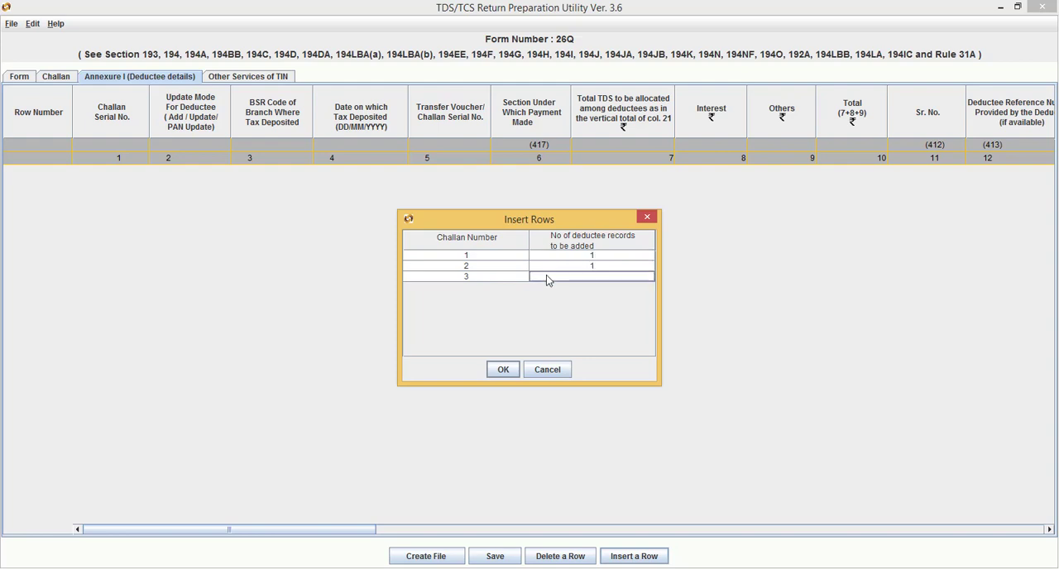
pyautogui.write('1')
pyautogui.click(502, 370)
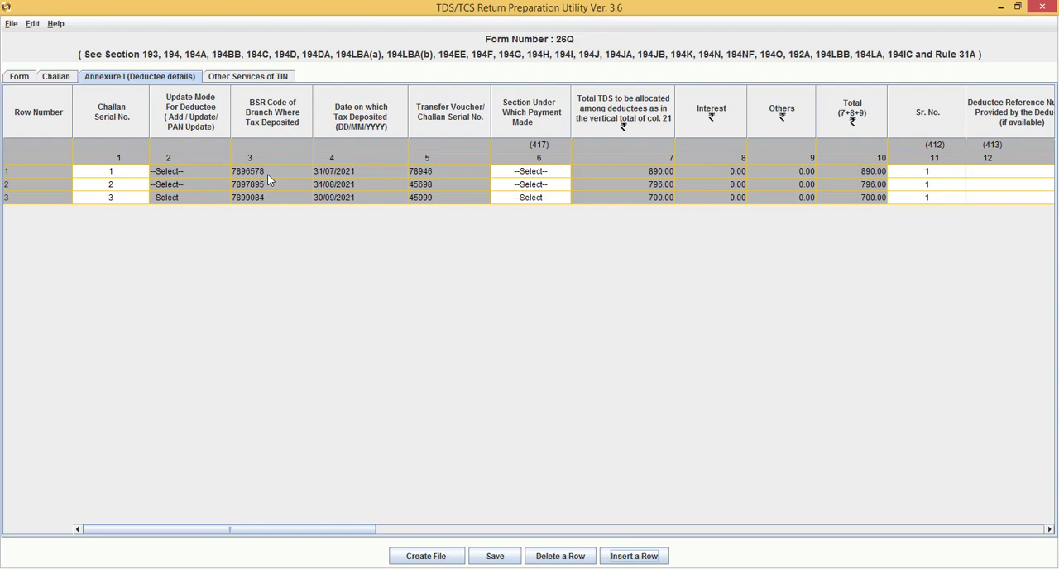
# Set the Section Under Which Payment Made to 94A for all three deductee rows
pyautogui.click(545, 173)
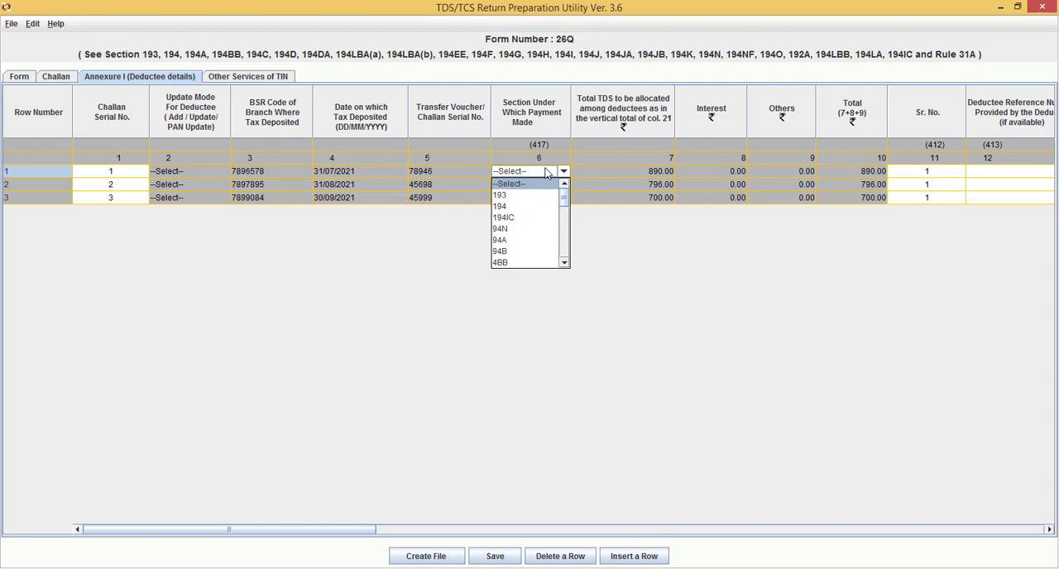
pyautogui.click(534, 240)
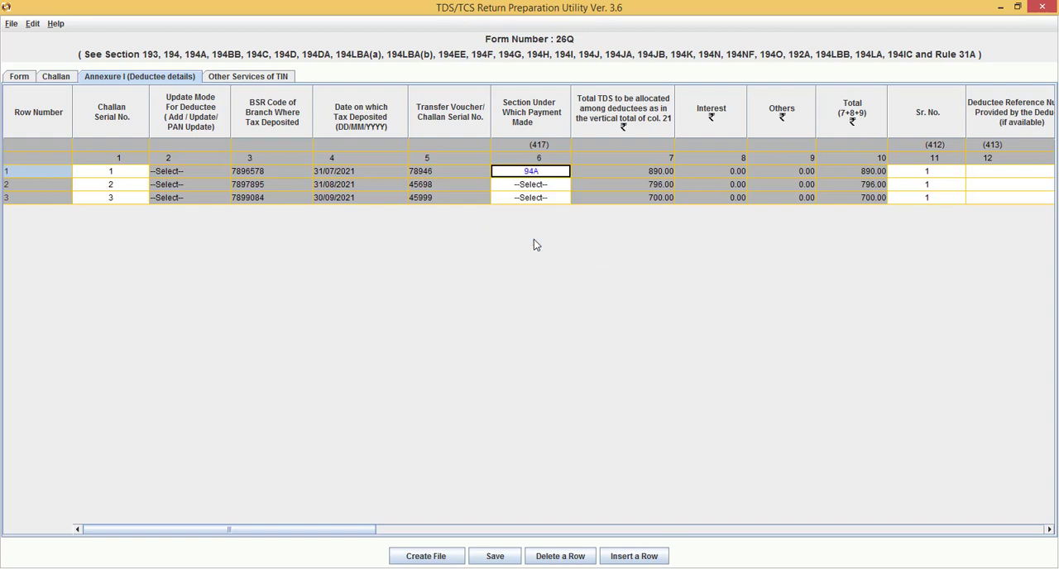
pyautogui.click(549, 185)
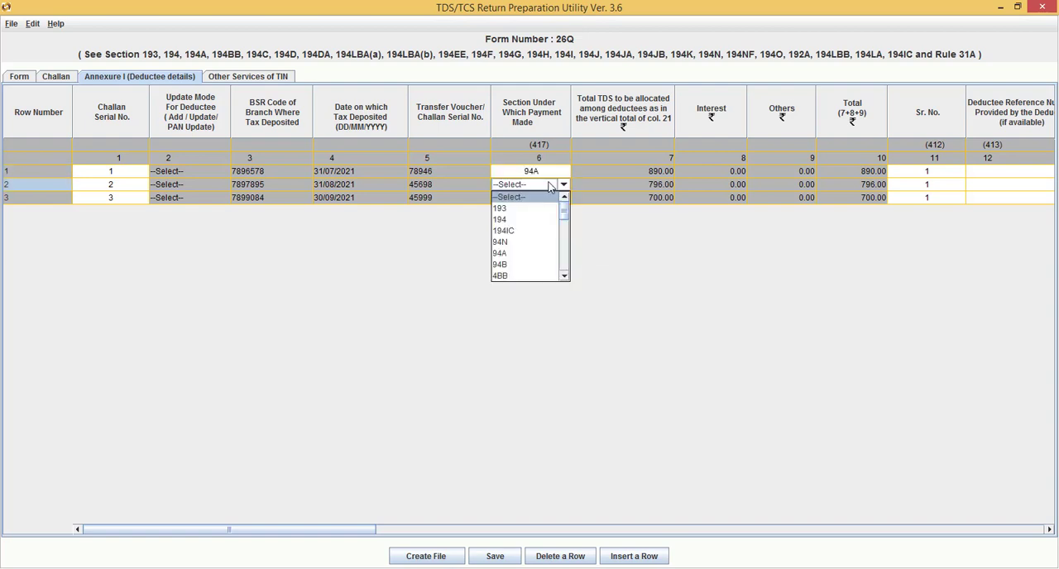
pyautogui.click(546, 256)
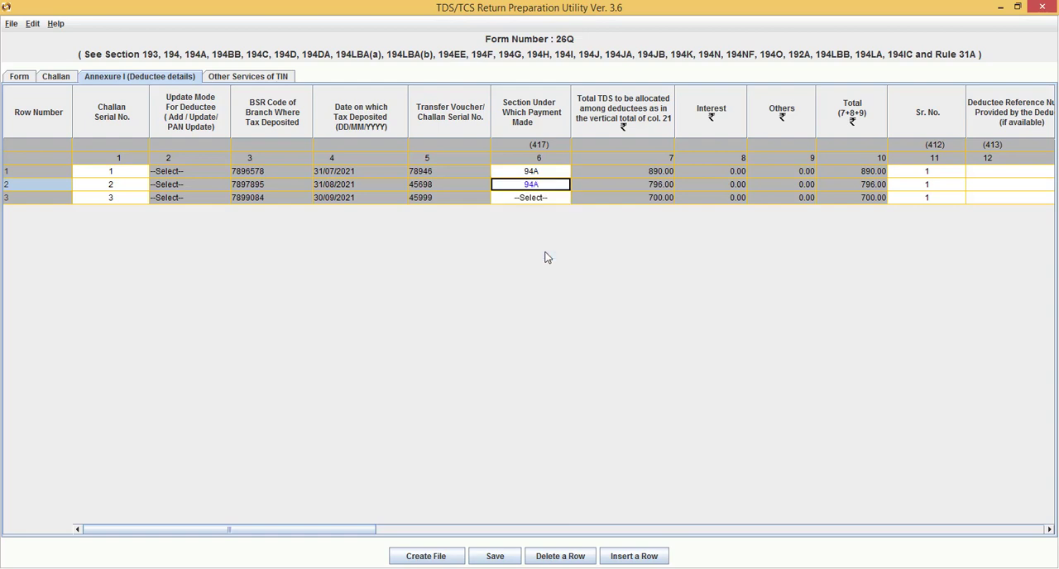
pyautogui.click(558, 198)
pyautogui.click(530, 268)
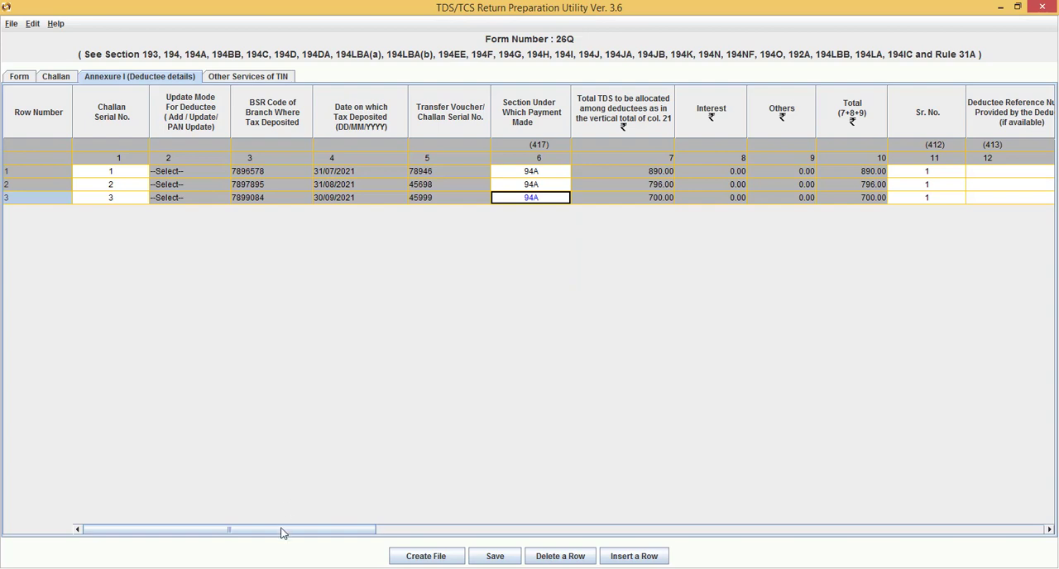
# Copy the deductee PANs and names in E3:F5 of the Deductee Details sheet of Return-26Q.xlsx in Excel
pyautogui.moveTo(284, 534); pyautogui.dragTo(407, 518)
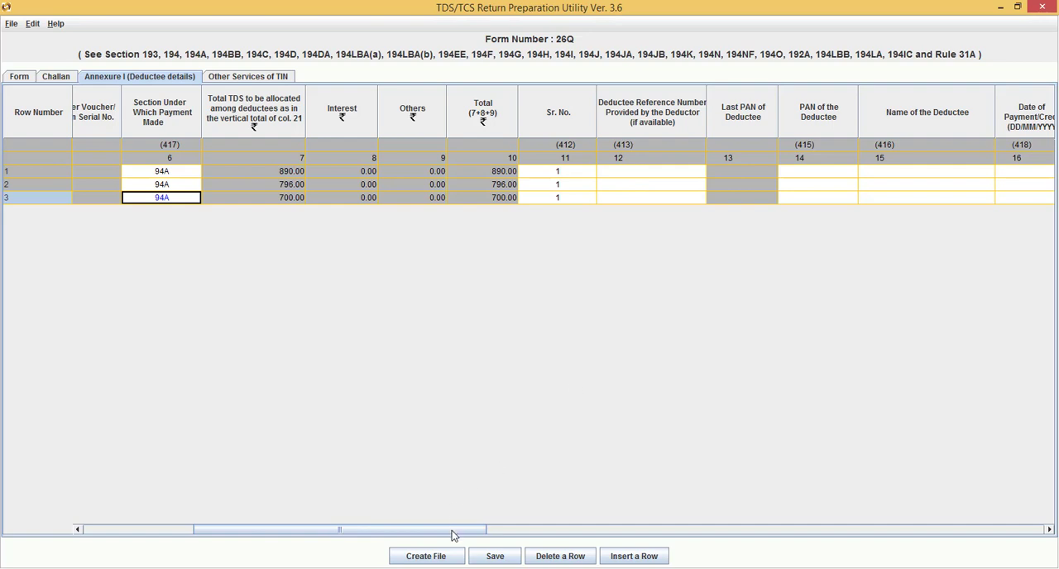
pyautogui.moveTo(453, 531); pyautogui.dragTo(511, 534)
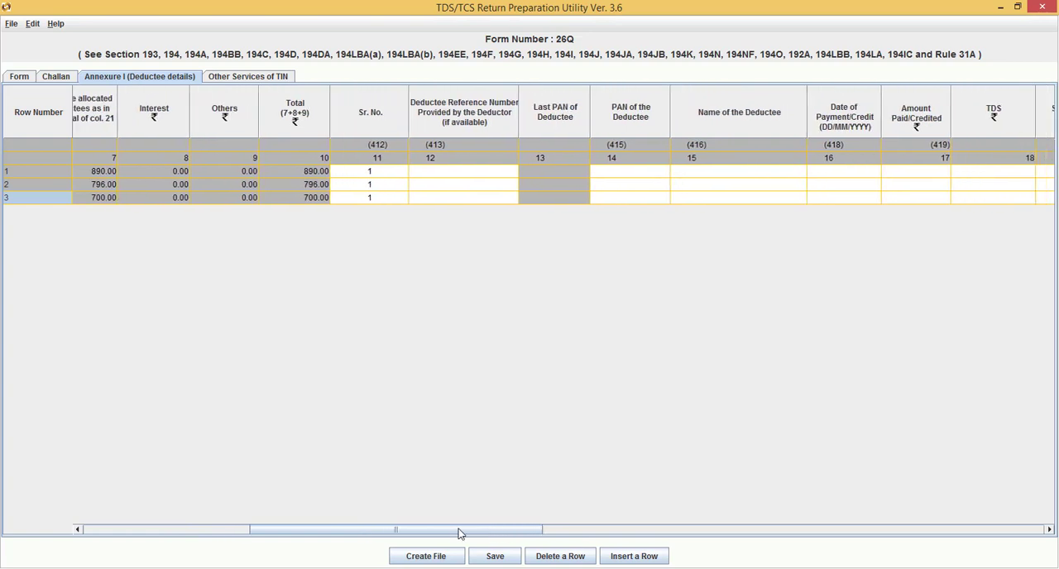
pyautogui.moveTo(436, 535); pyautogui.dragTo(489, 533)
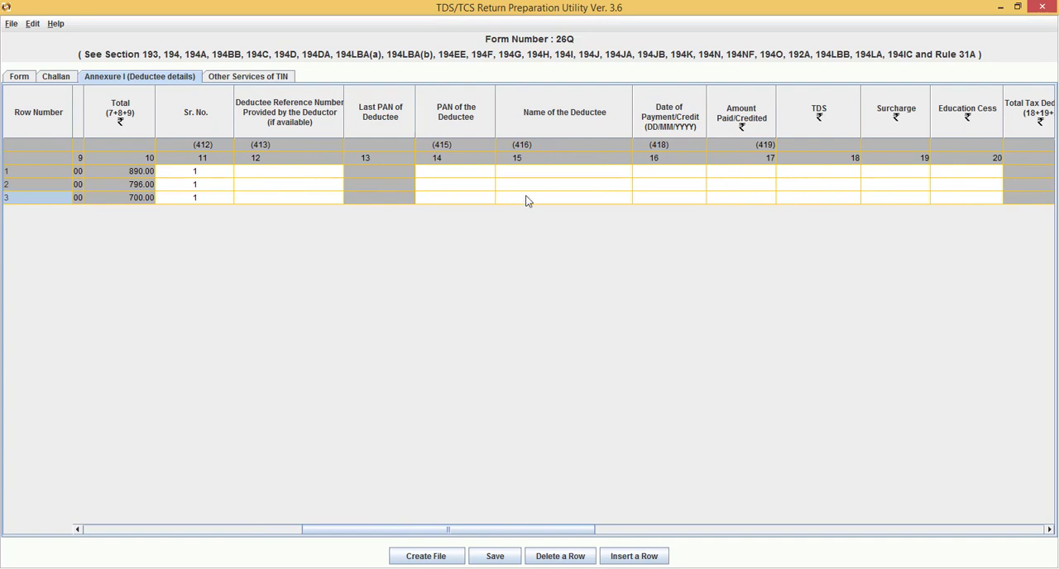
pyautogui.click(461, 174)
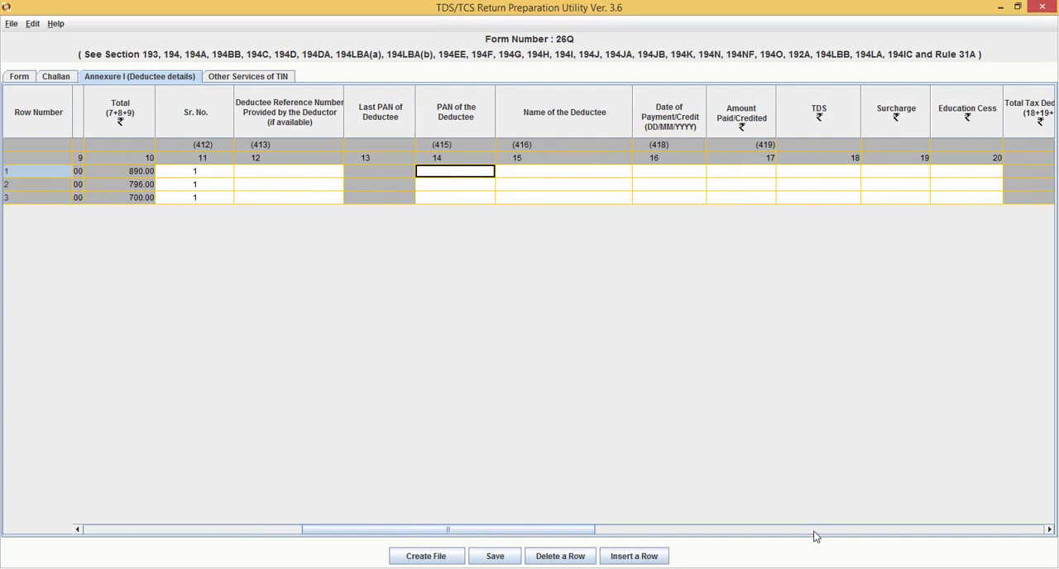
pyautogui.click(814, 568)
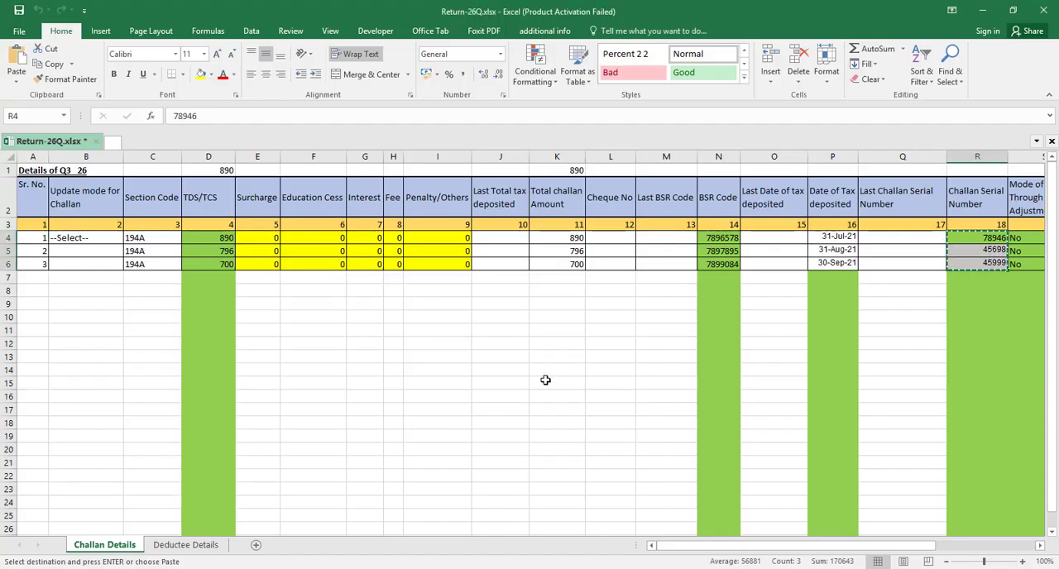
pyautogui.click(206, 545)
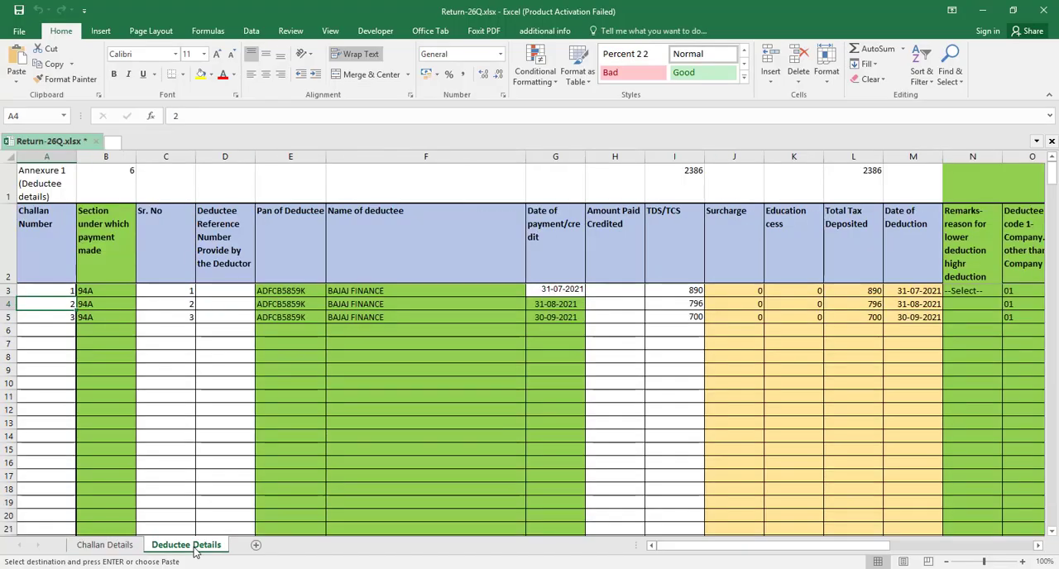
pyautogui.click(282, 293)
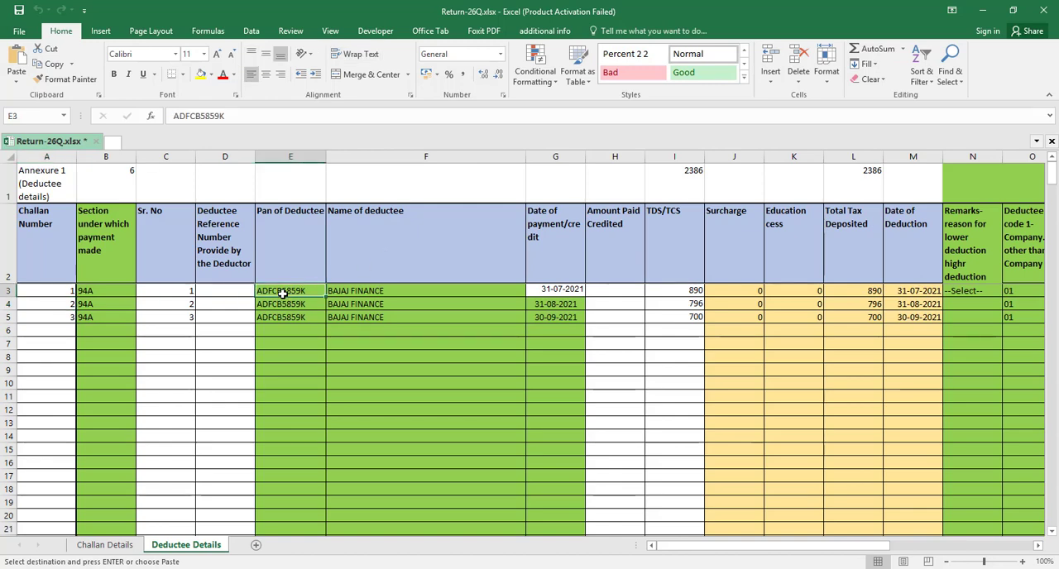
pyautogui.hotkey('shift', 'Right')
pyautogui.hotkey('shift', 'Down')
pyautogui.hotkey('shift', 'Down')
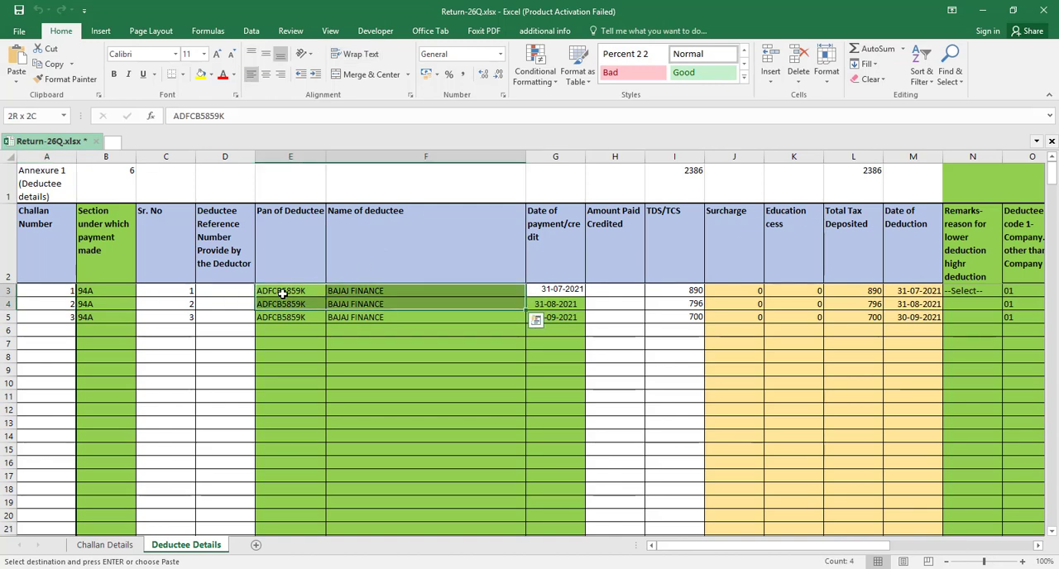
pyautogui.hotkey('ctrl', 'v')
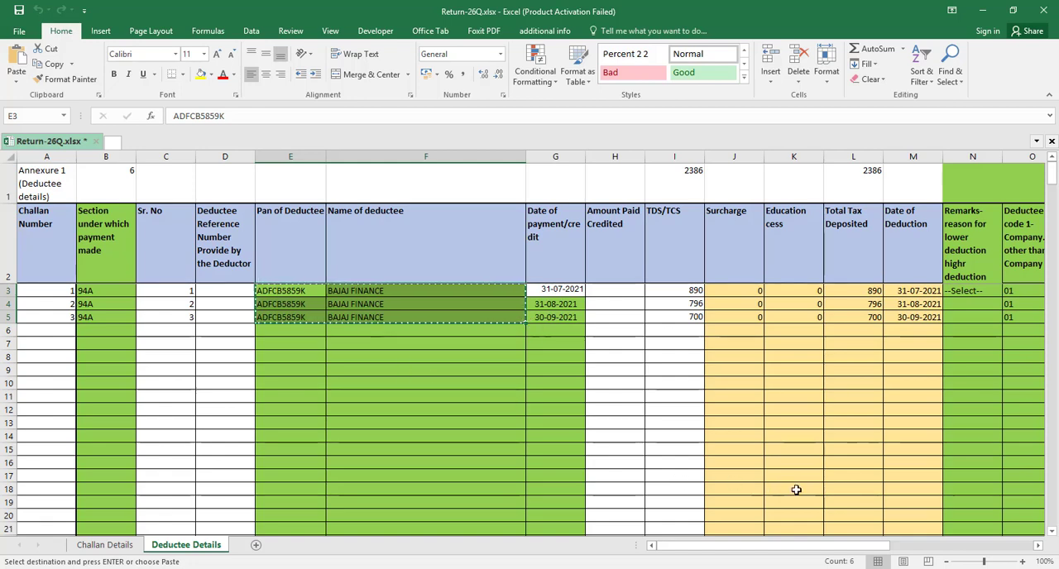
# Switch back to RPU and paste the copied PANs and names into the three deductee rows, starting at the first row's PAN of the Deductee
pyautogui.moveTo(860, 568)
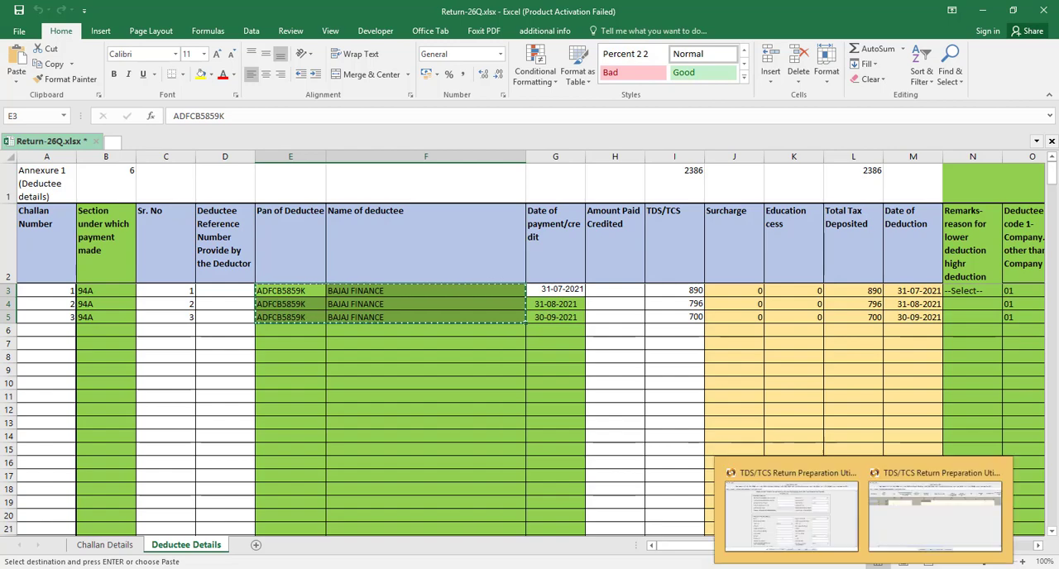
pyautogui.click(898, 528)
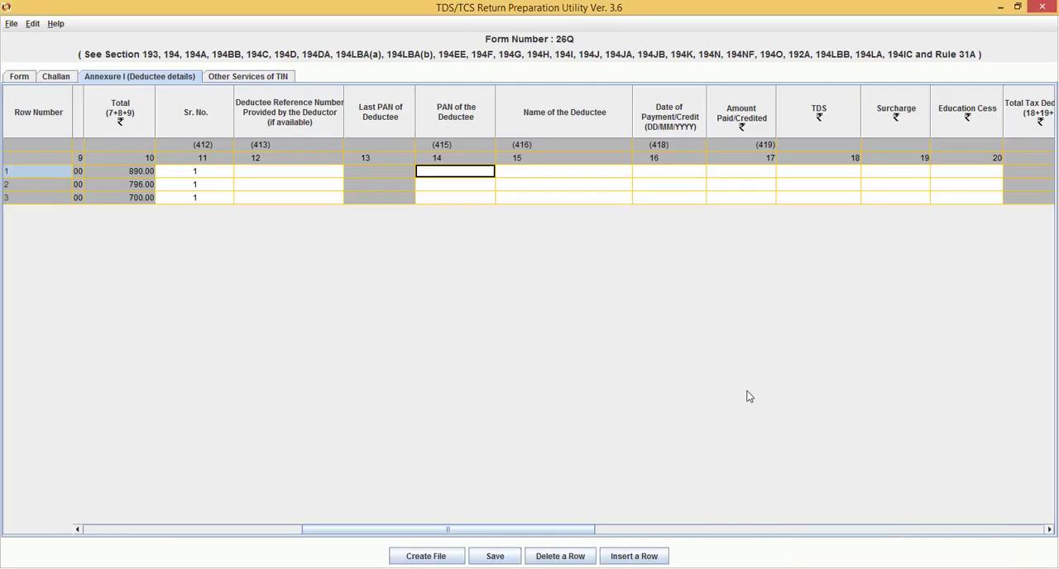
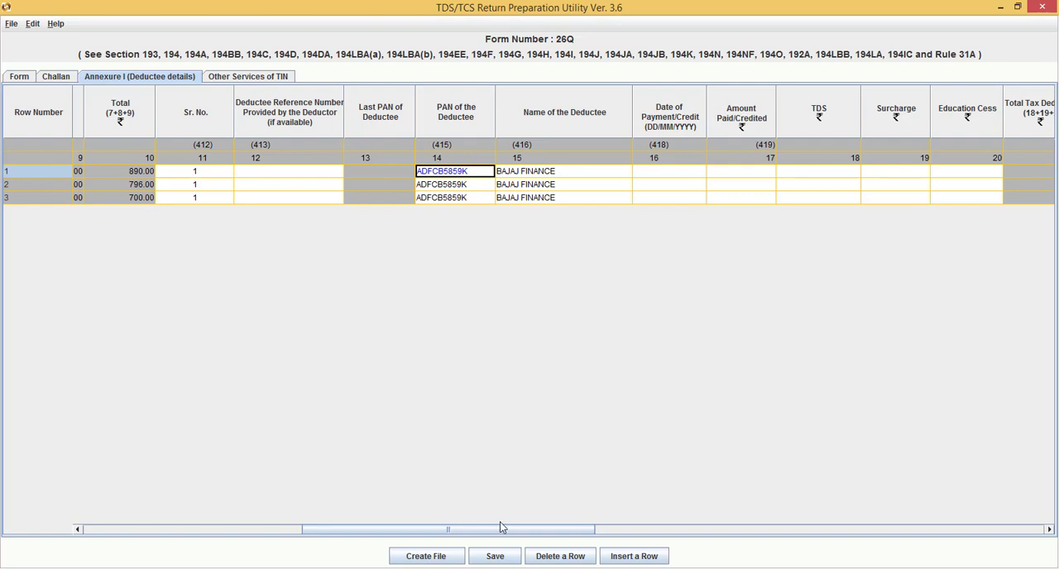
# Set the Date of Payment/Credit of the first deductee row to 31/07/2021
pyautogui.moveTo(487, 535); pyautogui.dragTo(534, 535)
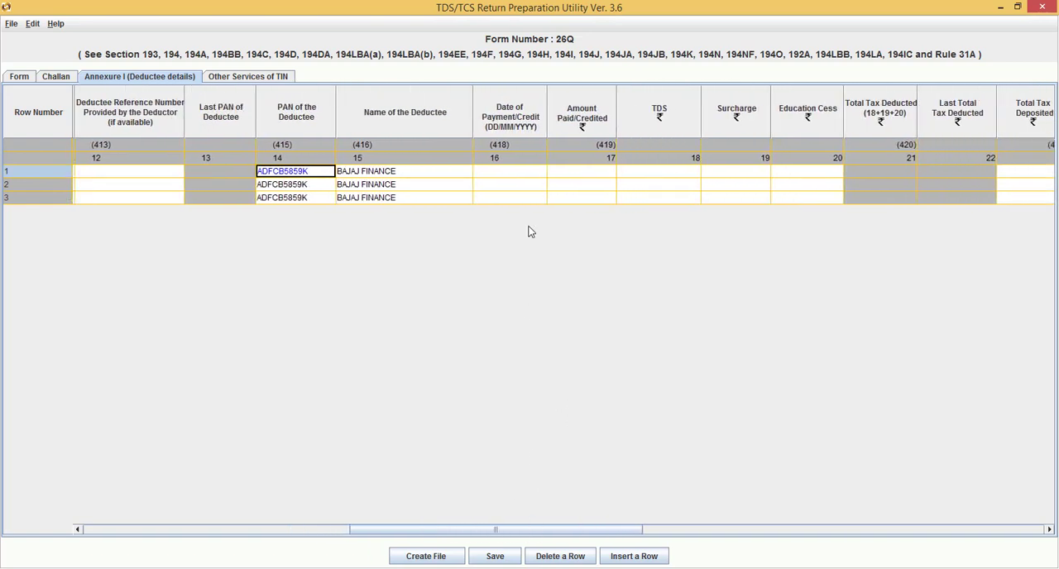
pyautogui.click(513, 174)
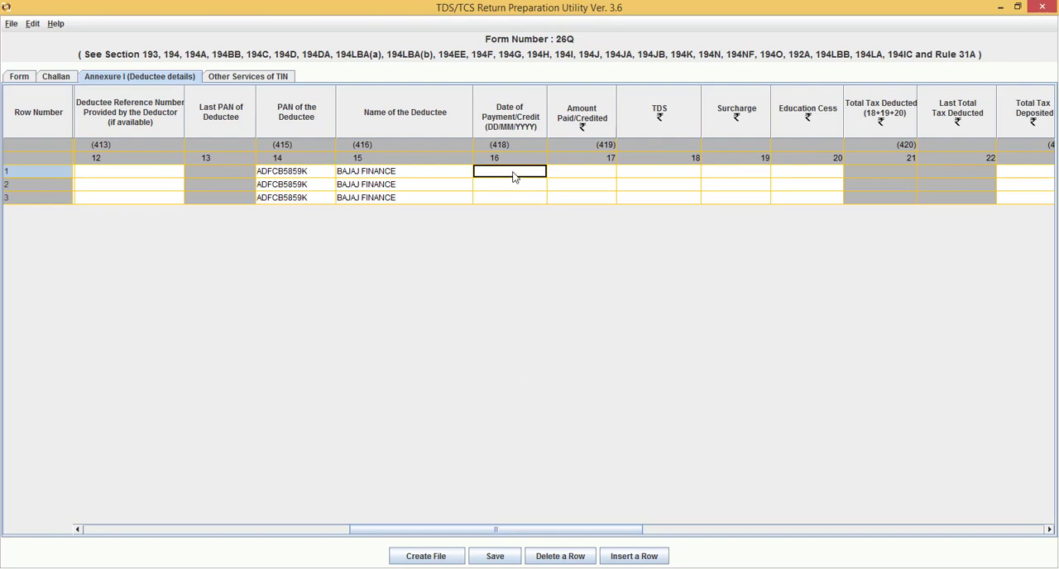
pyautogui.click(513, 176)
pyautogui.click(538, 172)
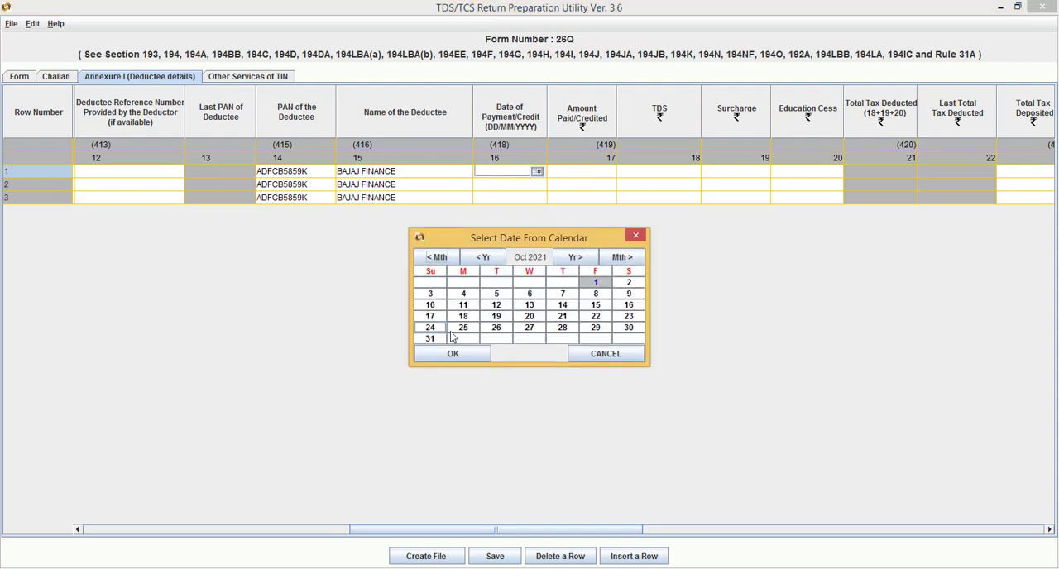
pyautogui.click(439, 260)
pyautogui.click(439, 260)
pyautogui.click(440, 260)
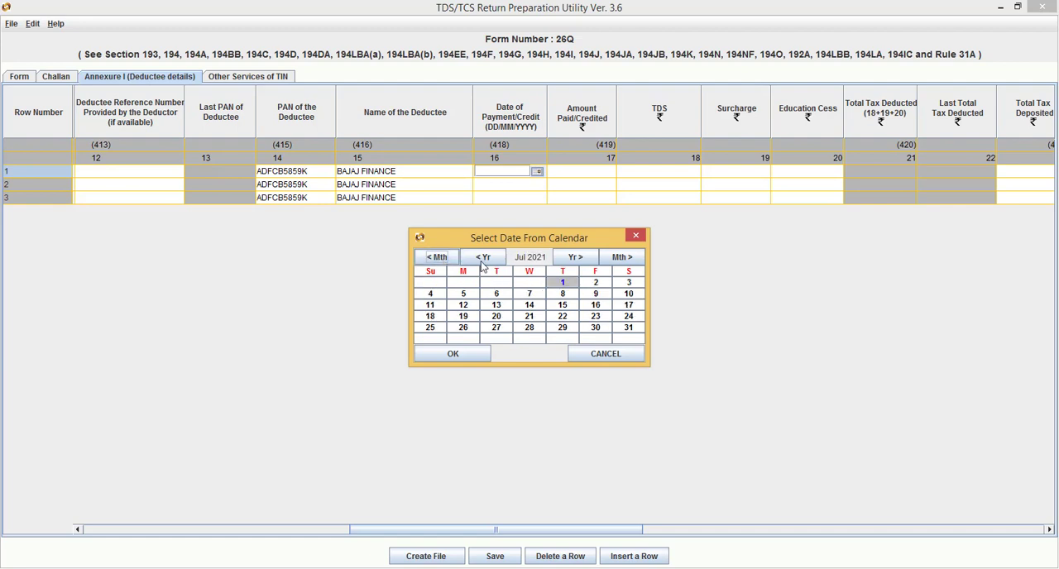
pyautogui.click(631, 329)
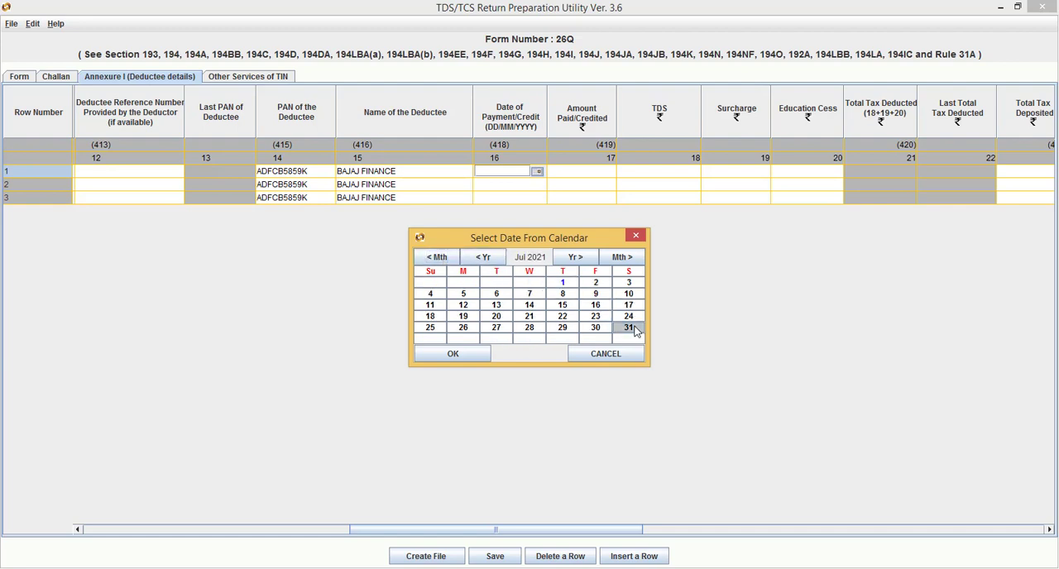
pyautogui.click(454, 355)
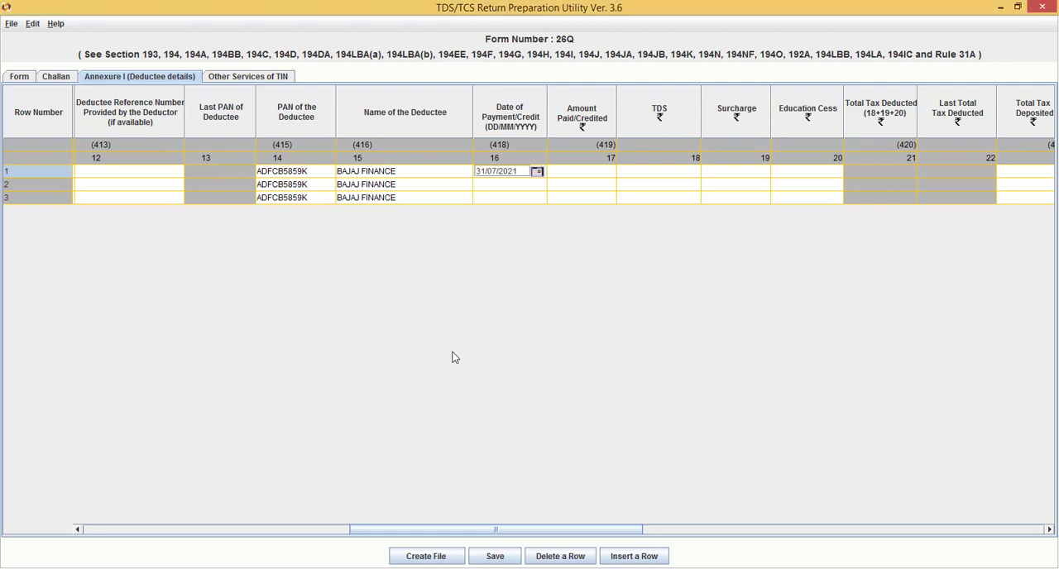
# Enter 31/08/2021 as the Date of Payment/Credit of the second deductee row
pyautogui.click(530, 190)
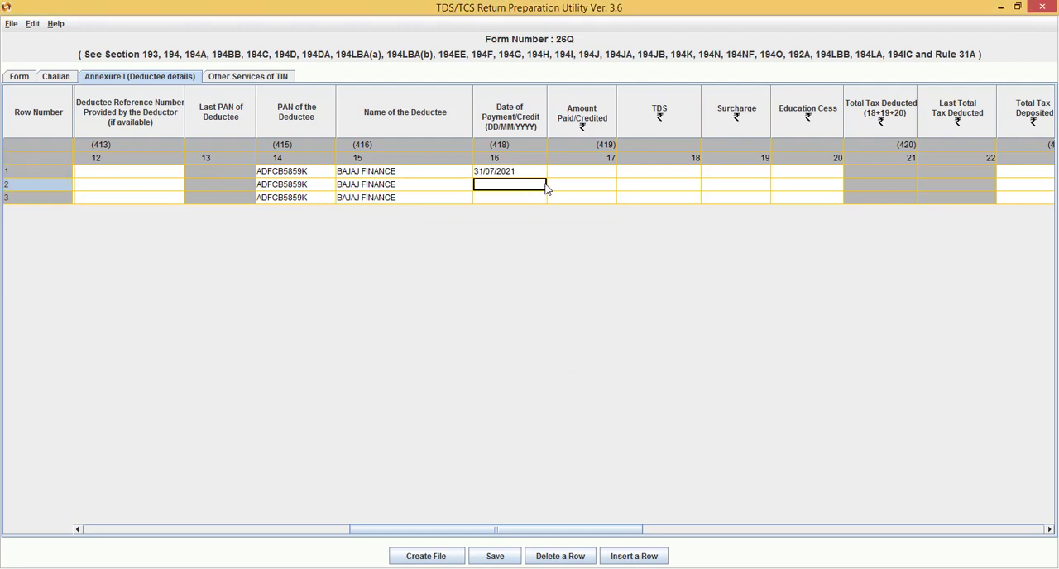
pyautogui.click(540, 189)
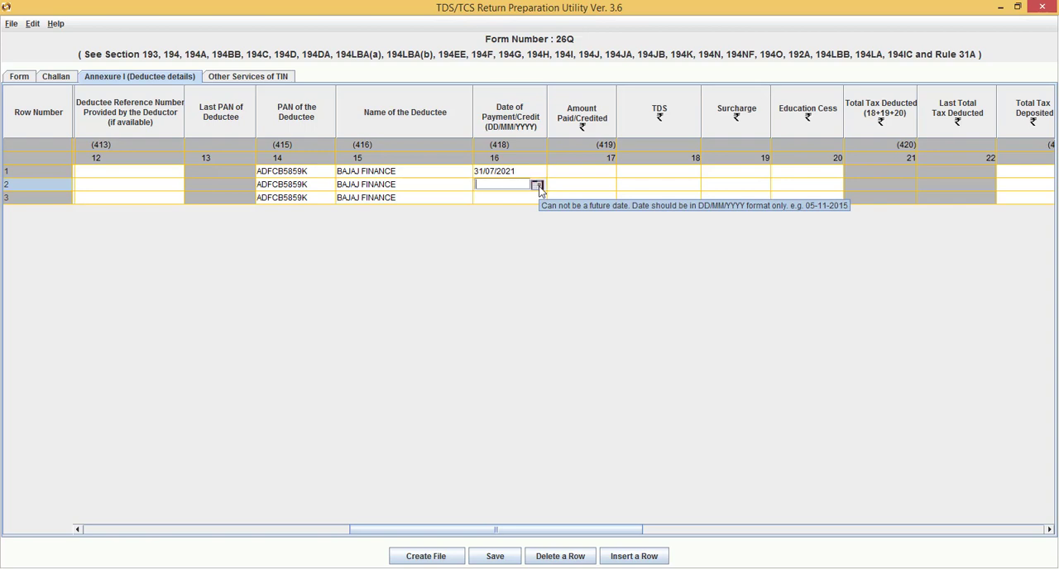
pyautogui.write('31/08')
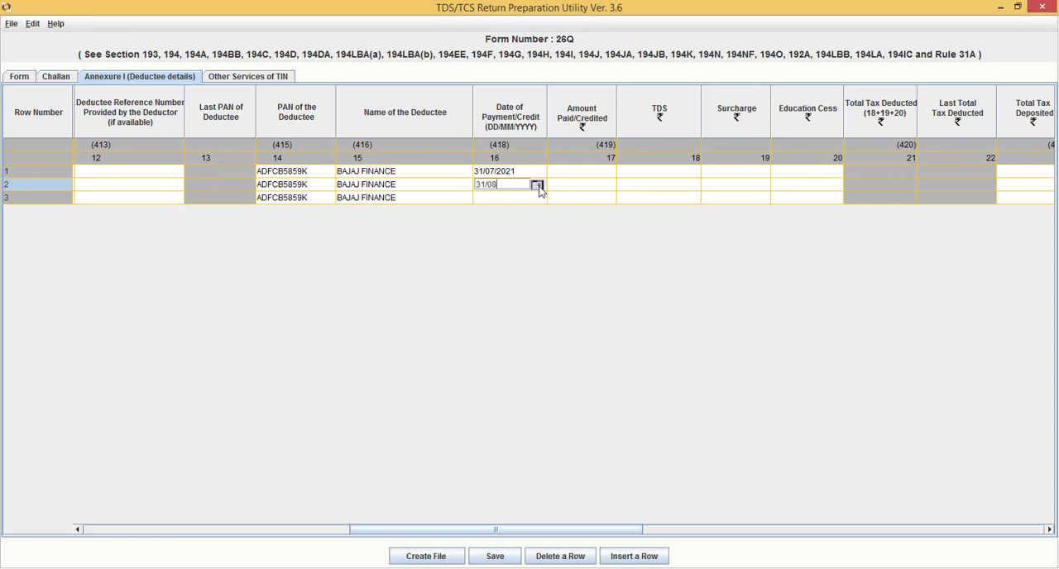
pyautogui.write('/2021')
# Enter 30/09/2021 as the Date of Payment/Credit of the third deductee row
pyautogui.click(510, 199)
pyautogui.doubleClick(510, 199)
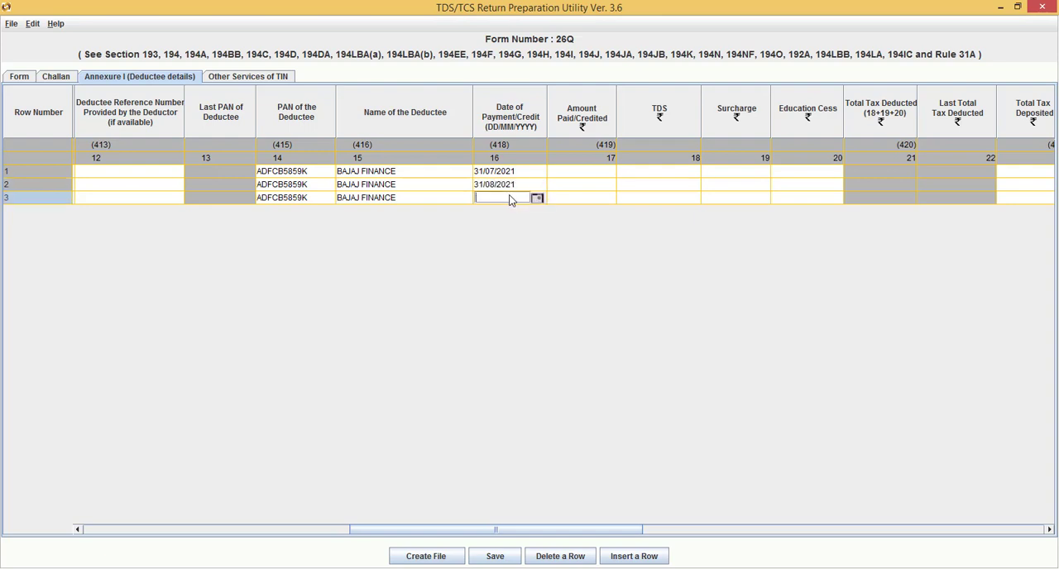
pyautogui.write('0')
pyautogui.press('BackSpace')
pyautogui.write('30/09/2021')
pyautogui.click(642, 170)
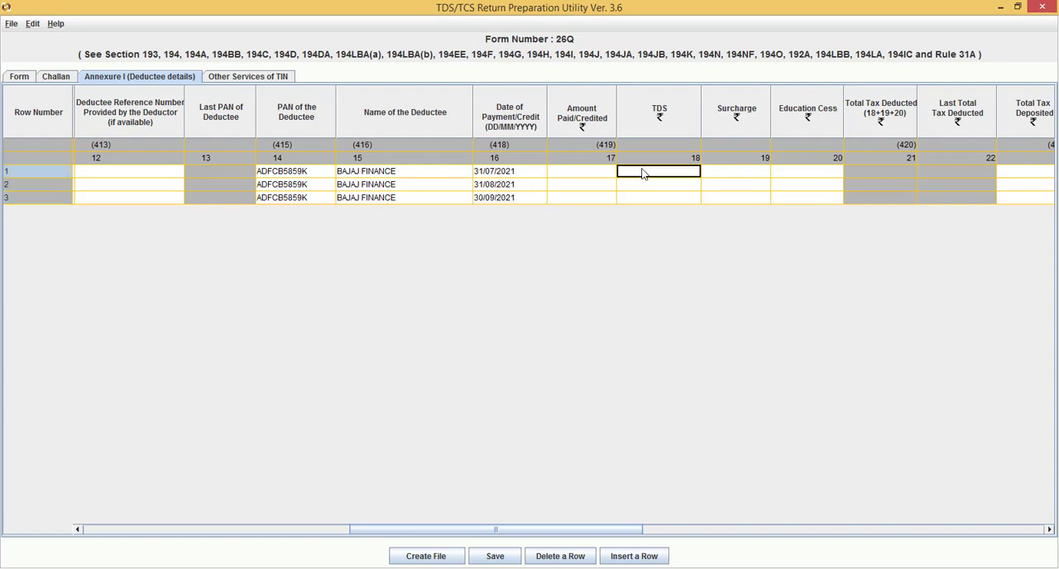
# Switch to the loan calculator workbook in Excel and paste the July to September interest amounts as values into M14:M16
pyautogui.click(593, 176)
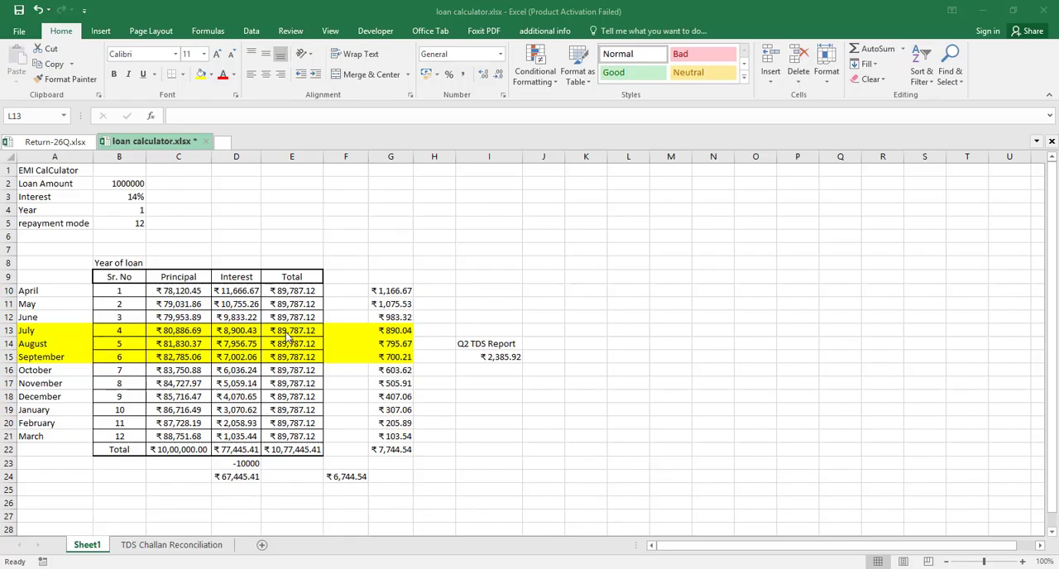
pyautogui.click(237, 332)
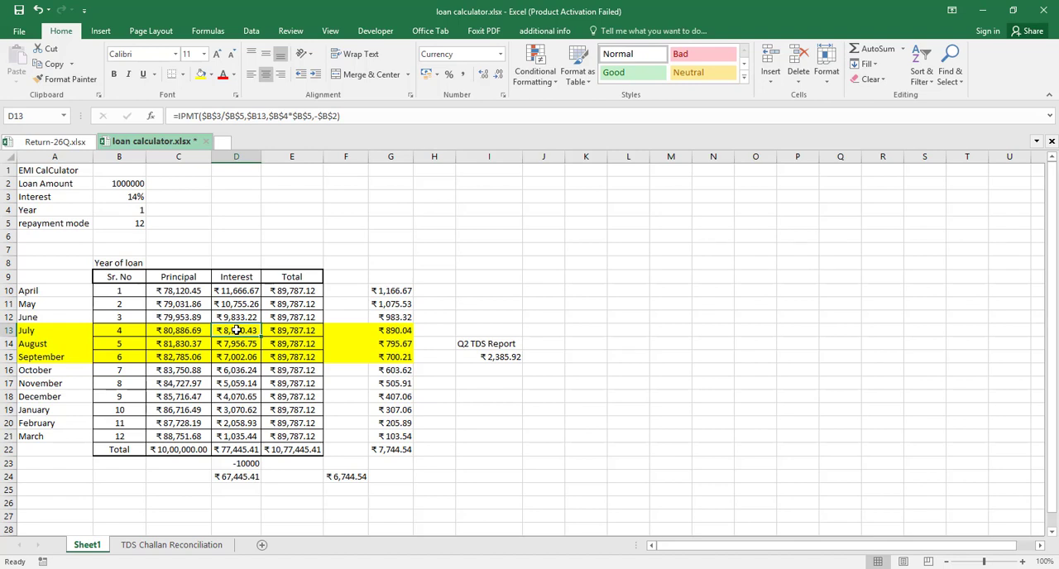
pyautogui.hotkey('shift', 'Down')
pyautogui.hotkey('shift', 'Down')
pyautogui.hotkey('ctrl', 'c')
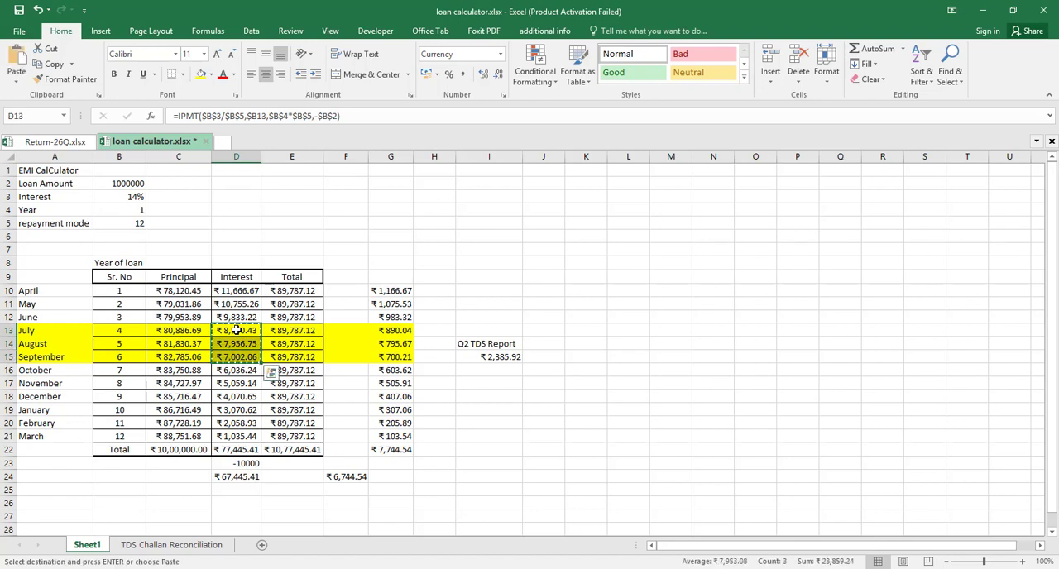
pyautogui.click(651, 346)
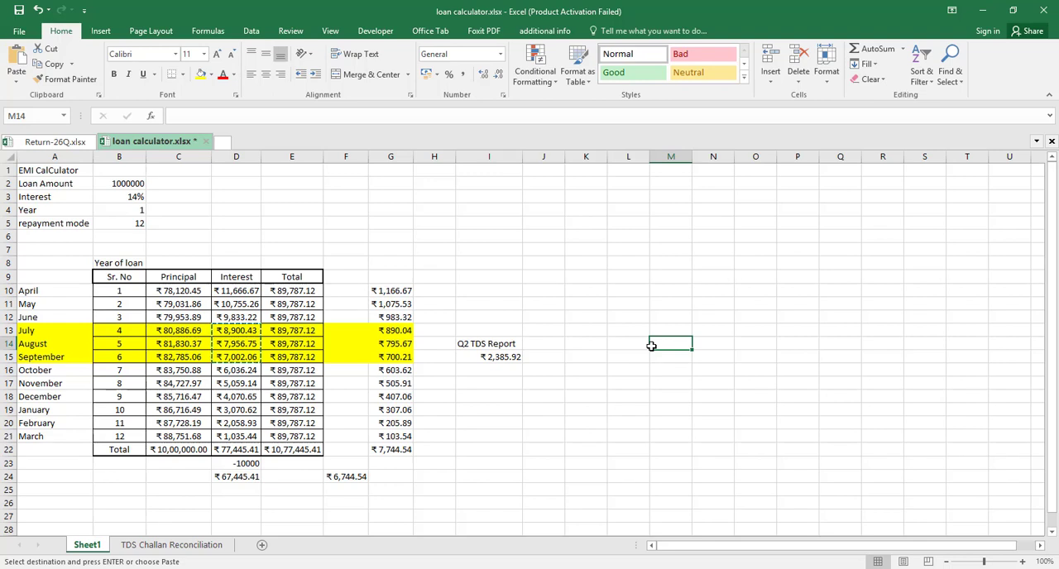
pyautogui.hotkey('ctrl', 'alt', 'v')
pyautogui.press('Return')
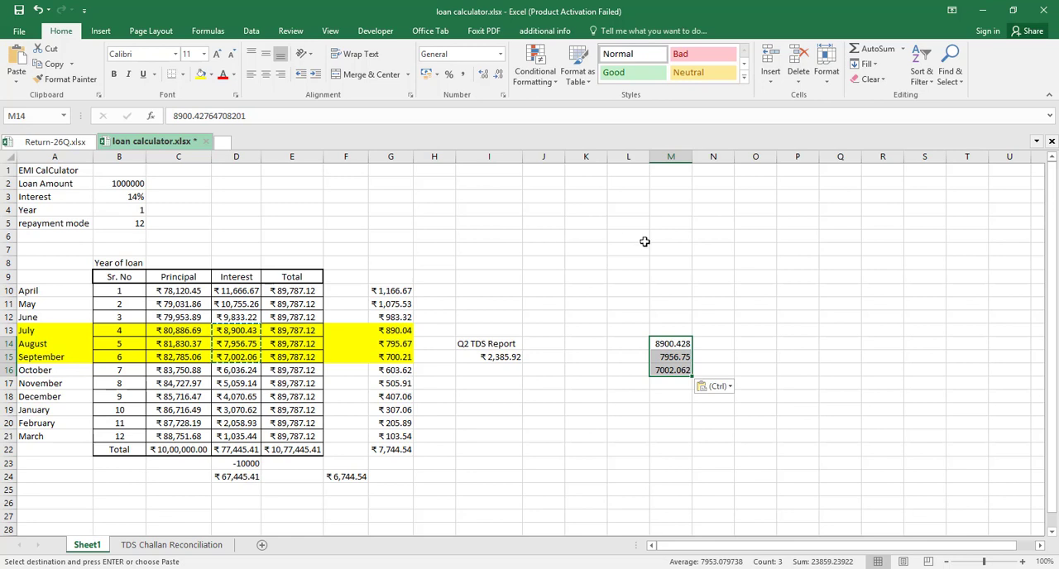
pyautogui.press('Escape')
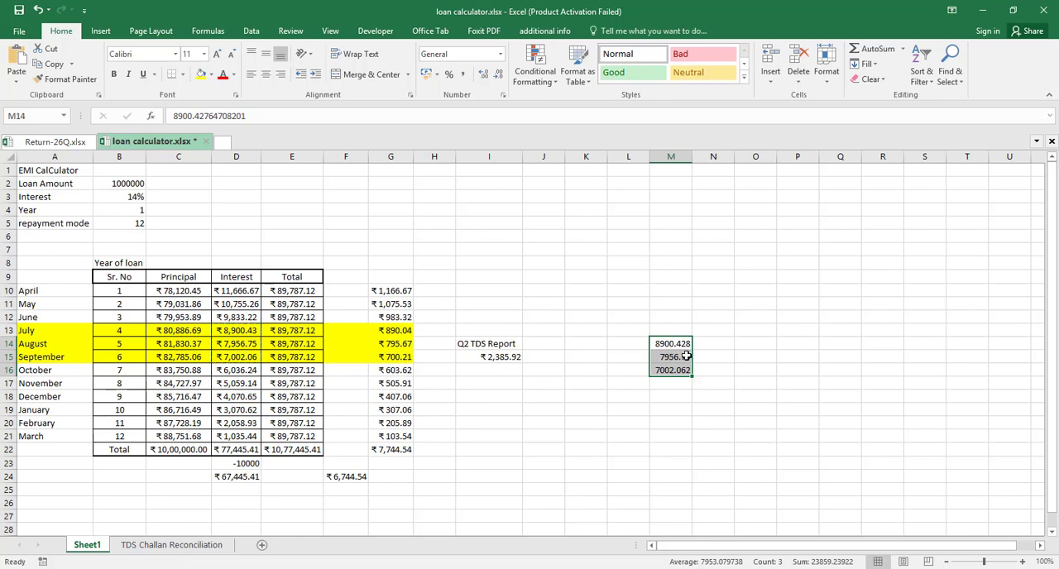
# Format the pasted interest amounts with the custom number format 0
pyautogui.hotkey('ctrl', '1')
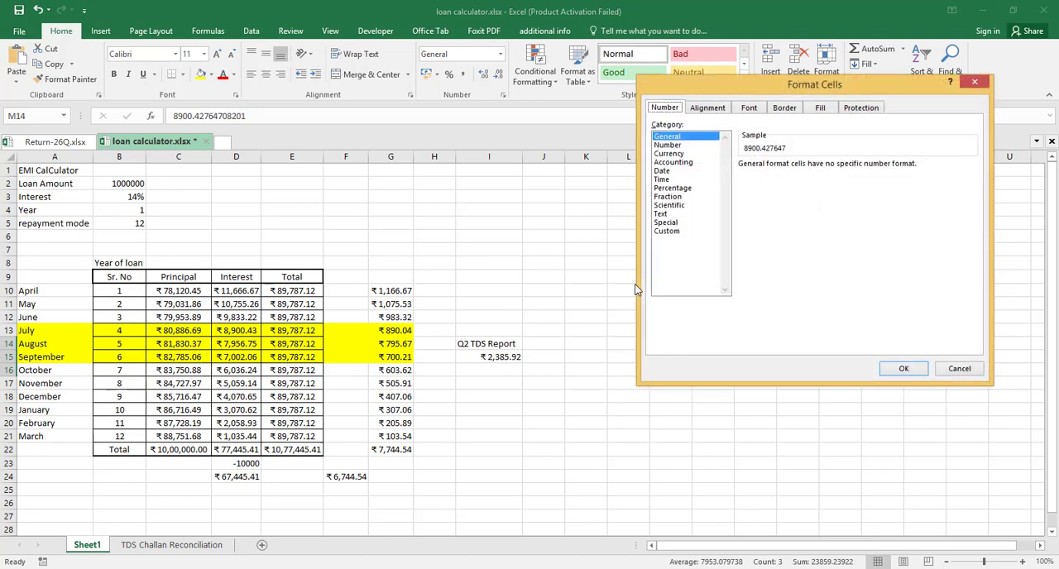
pyautogui.click(669, 230)
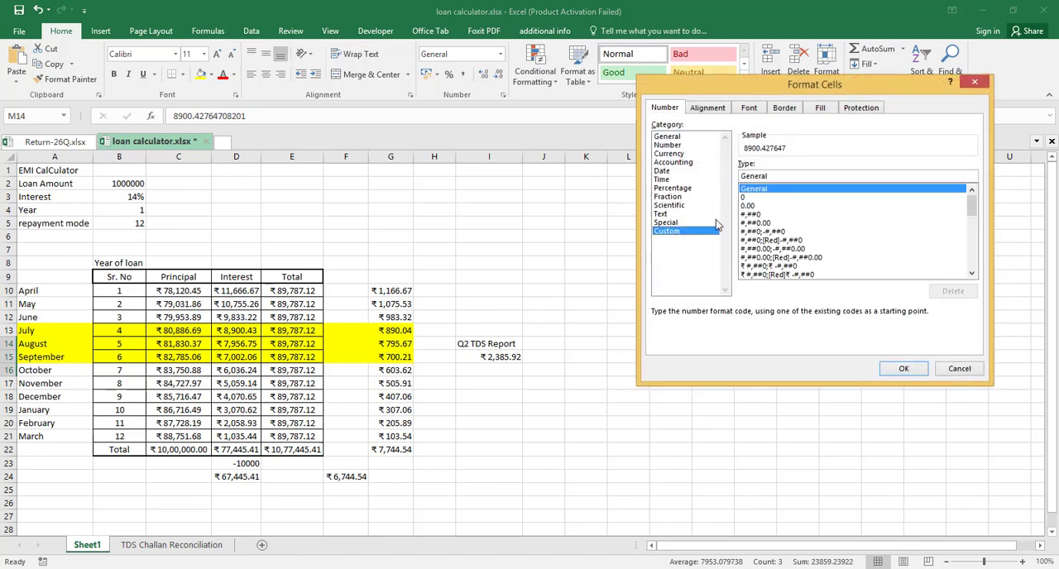
pyautogui.click(747, 199)
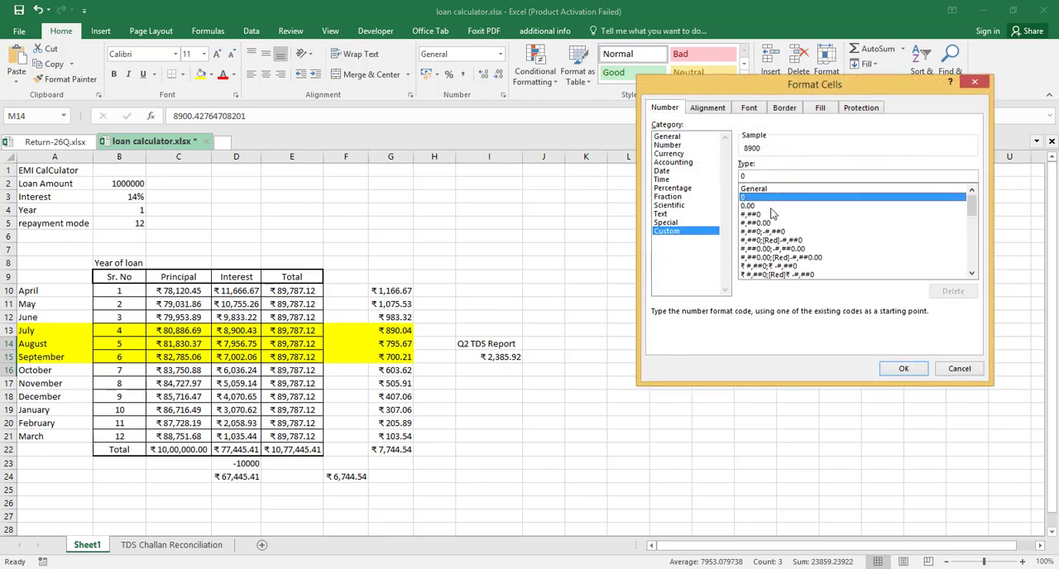
pyautogui.click(902, 370)
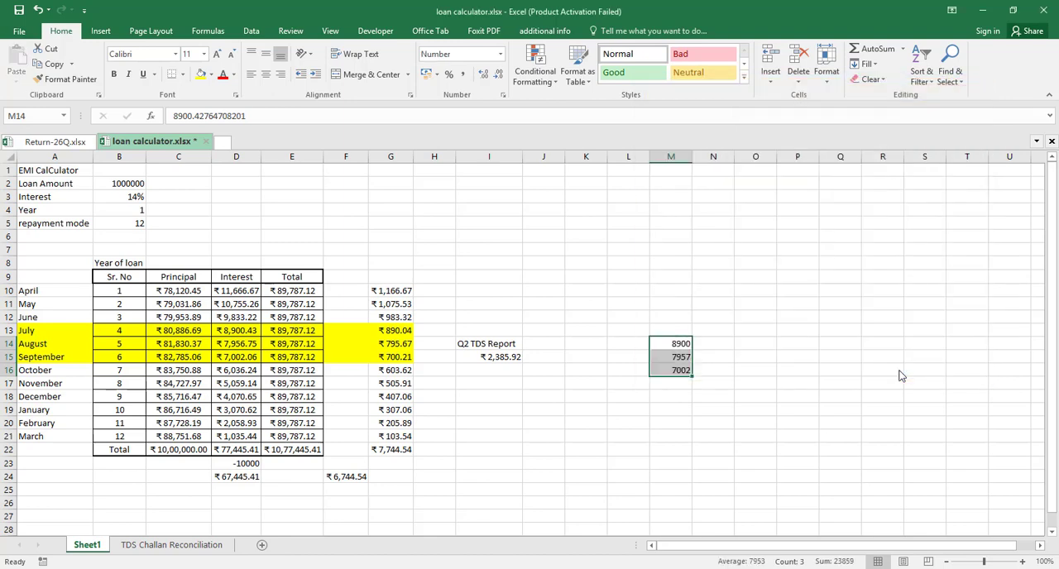
# Copy the whole-number interest amounts into Amount Paid Credited, H3:H5, on the Deductee Details sheet of Return-26Q.xlsx
pyautogui.hotkey('ctrl', 'c')
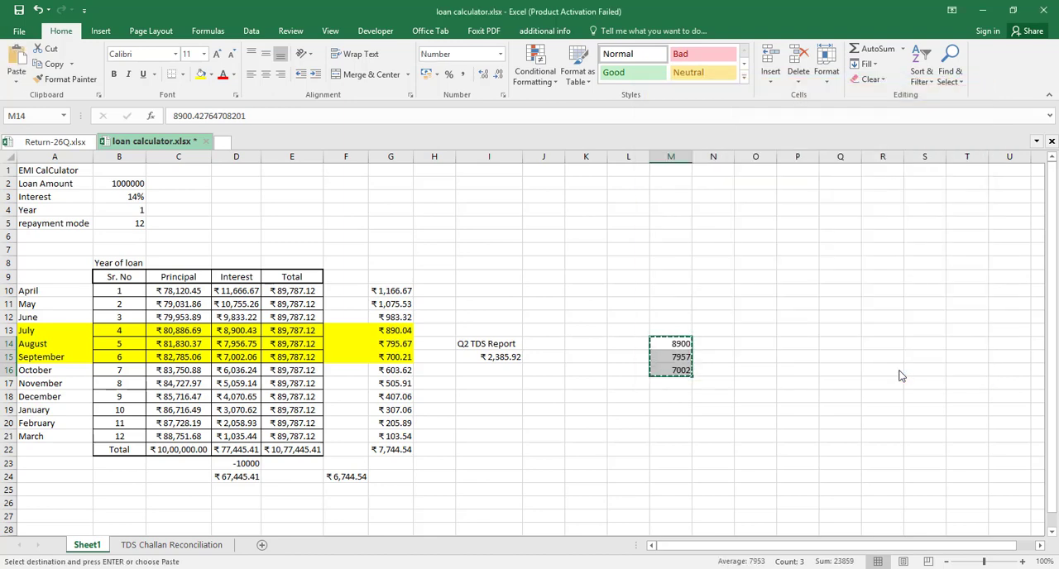
pyautogui.click(165, 546)
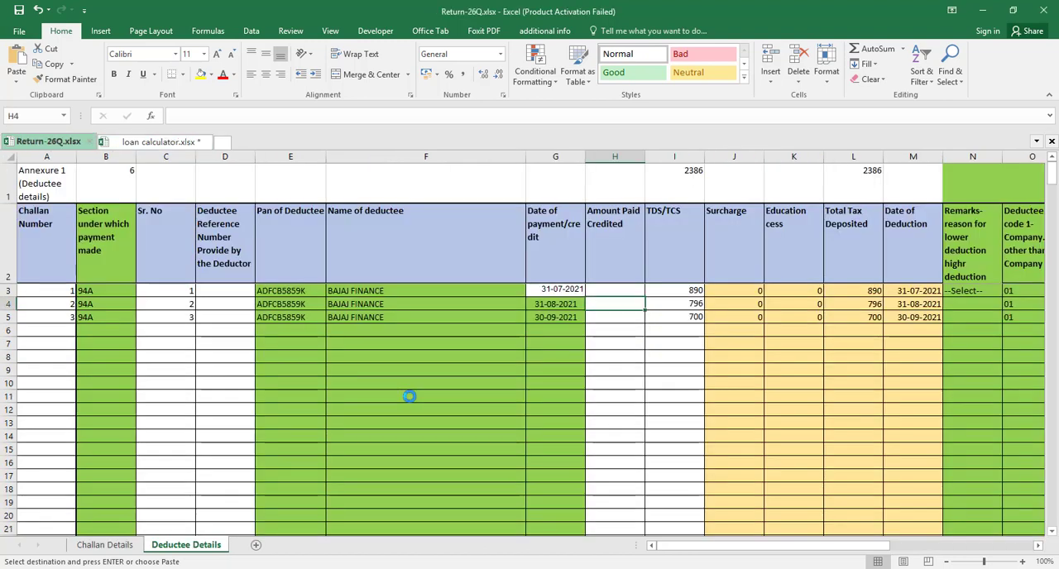
pyautogui.click(626, 291)
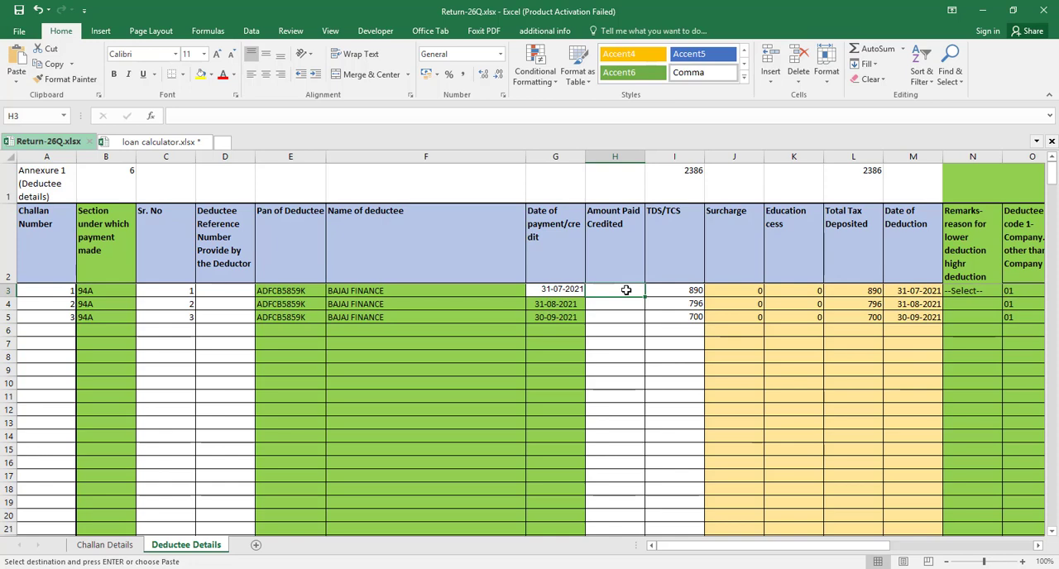
pyautogui.hotkey('shift', 'Down')
pyautogui.hotkey('shift', 'Down')
pyautogui.hotkey('ctrl', 'v')
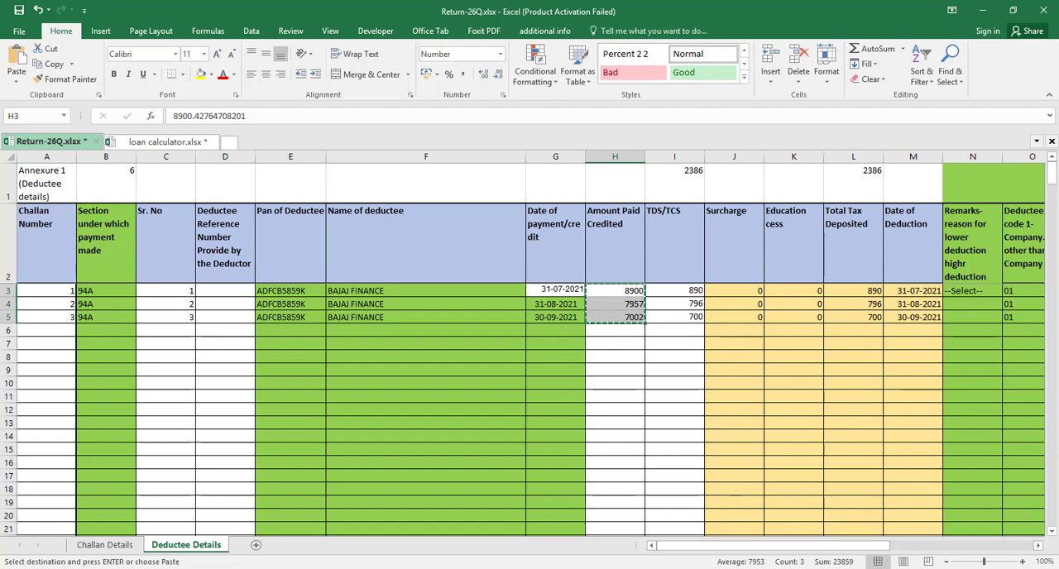
# Switch to RPU and paste the amounts 8900, 7957 and 7002 into Amount Paid/Credited, starting at the first deductee row
pyautogui.moveTo(807, 568)
pyautogui.click(838, 536)
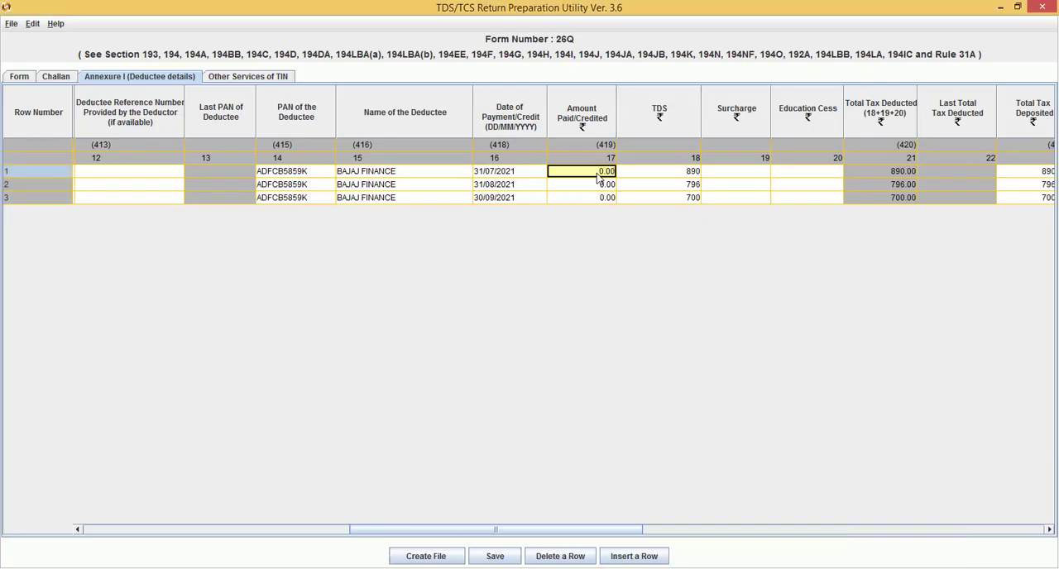
pyautogui.hotkey('ctrl', 'v')
pyautogui.click(668, 174)
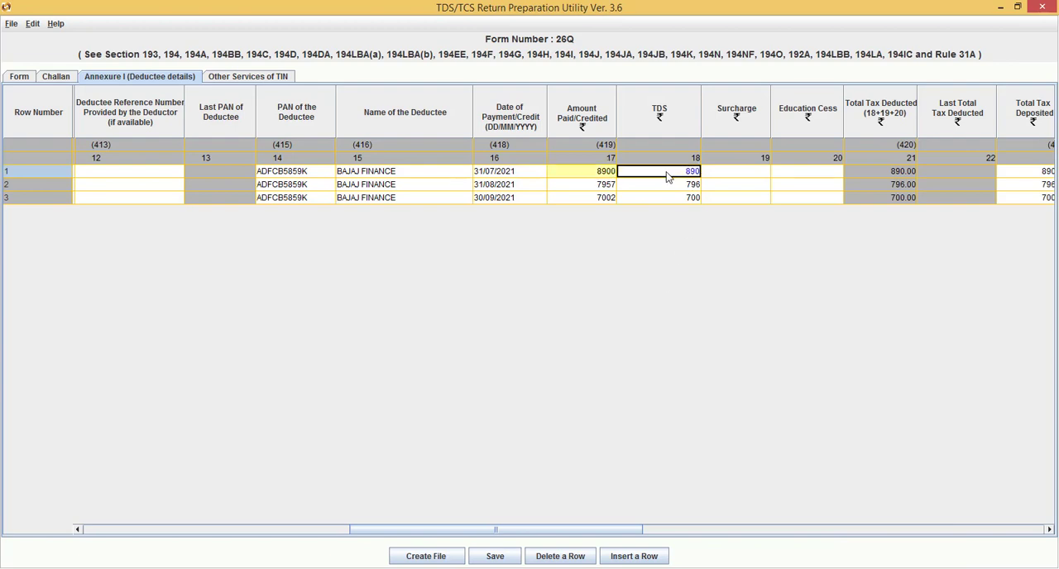
# Examine the first deductee row's columns from TDS across to Paid by book entry or otherwise
pyautogui.press('Tab')
pyautogui.press('Tab')
pyautogui.press('Tab')
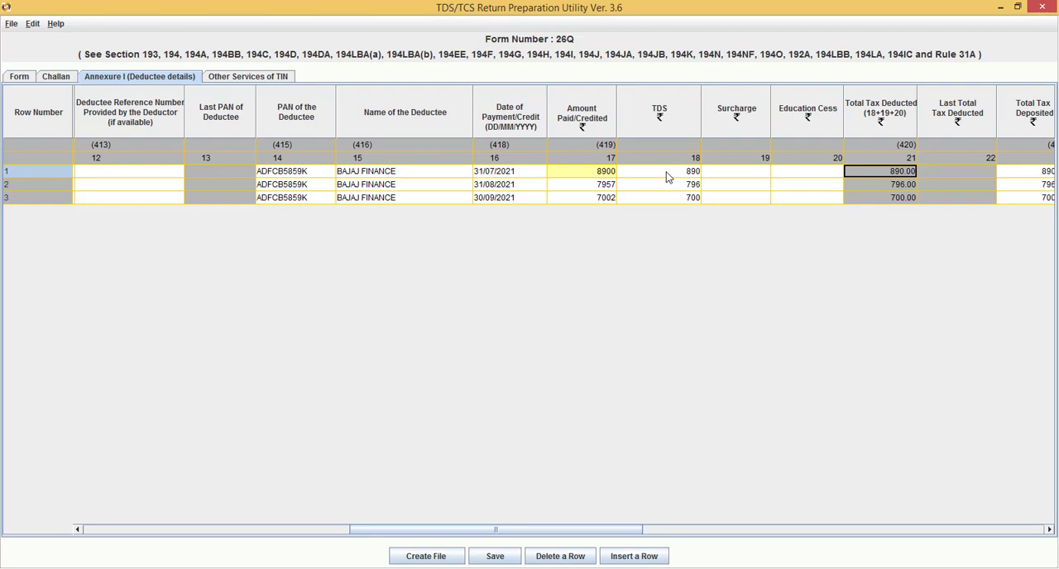
pyautogui.press('Tab')
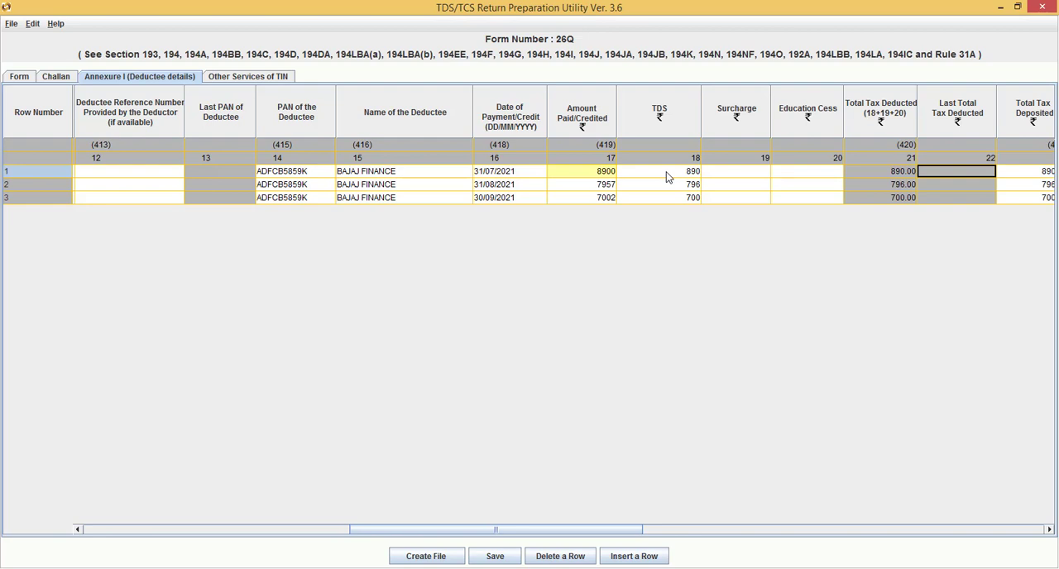
pyautogui.press('Tab')
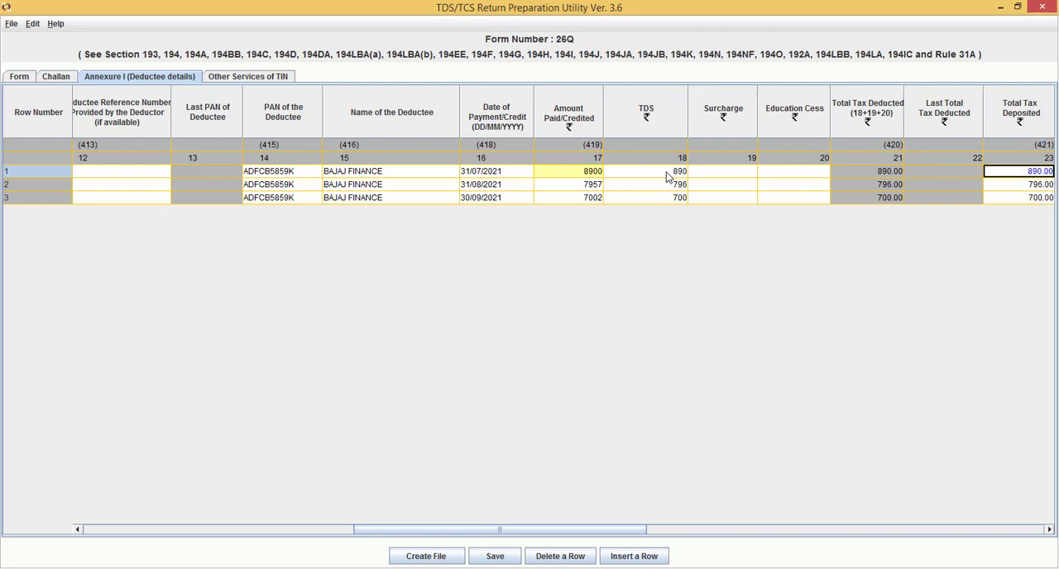
pyautogui.press('Tab')
pyautogui.press('Tab')
pyautogui.press('Tab')
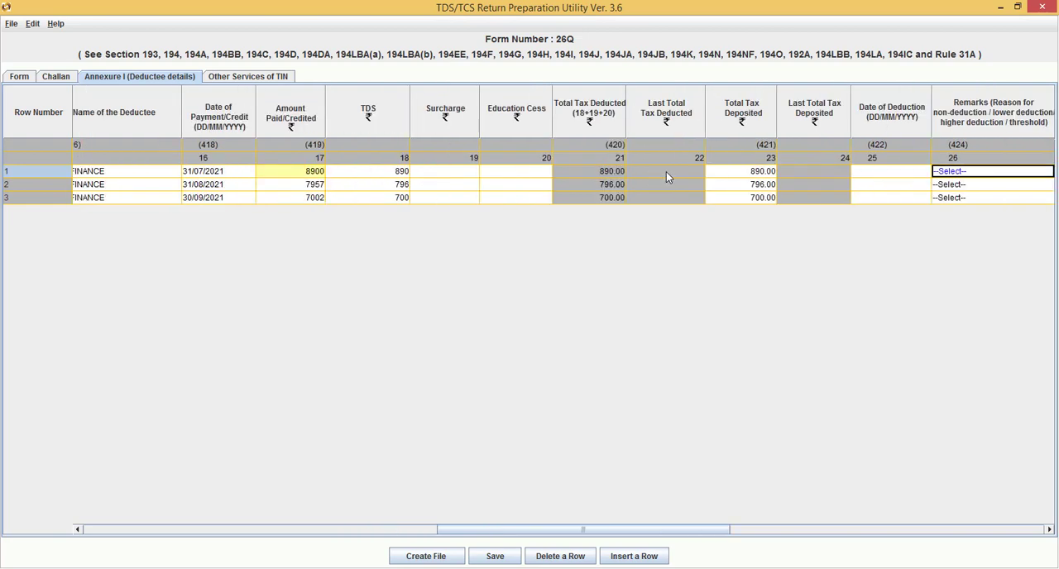
pyautogui.press('Tab')
pyautogui.press('Tab')
pyautogui.press('Tab')
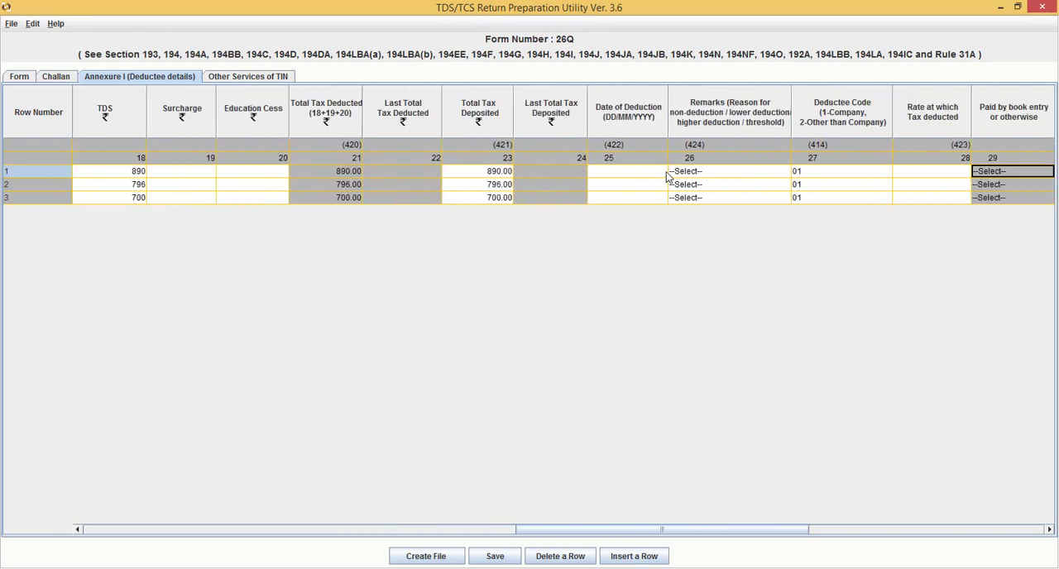
# Set the Date of Deduction of the first deductee row to 31/07/2021
pyautogui.click(614, 174)
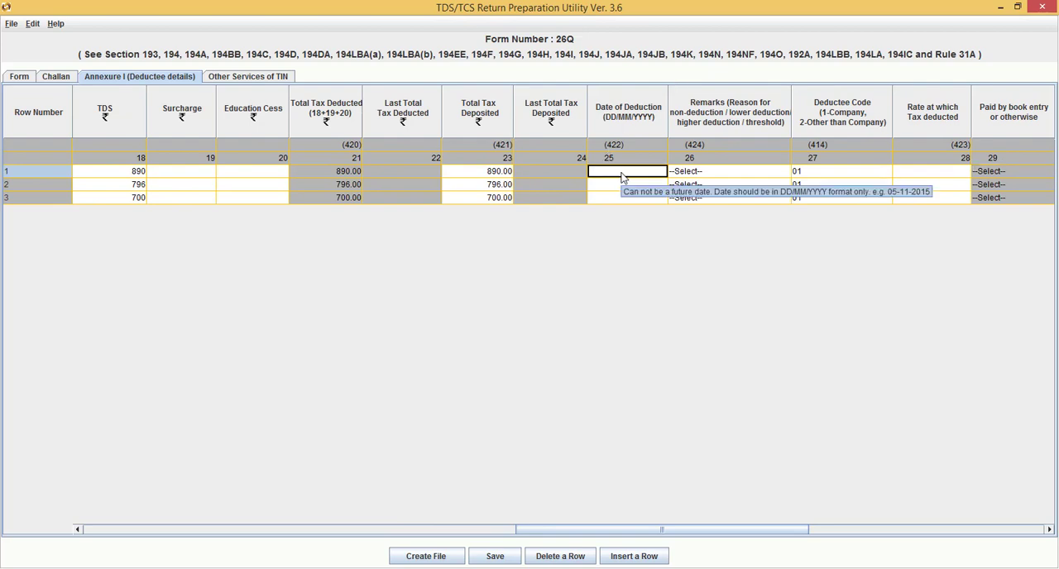
pyautogui.write('1-/7')
pyautogui.write('/')
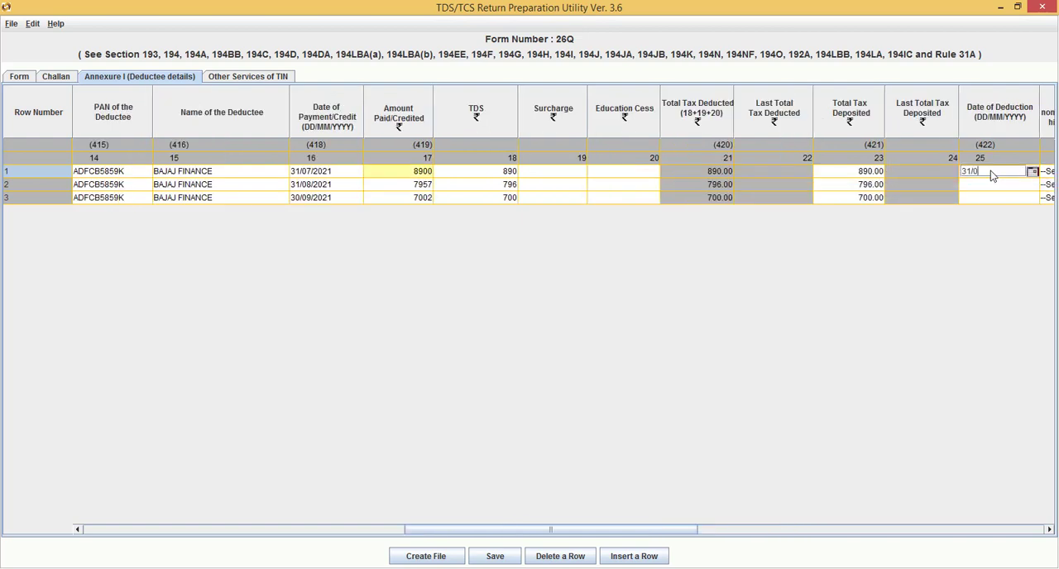
pyautogui.write('07/2021')
# Enter 31/08/2021 as the Date of Deduction of the second deductee row
pyautogui.click(1022, 190)
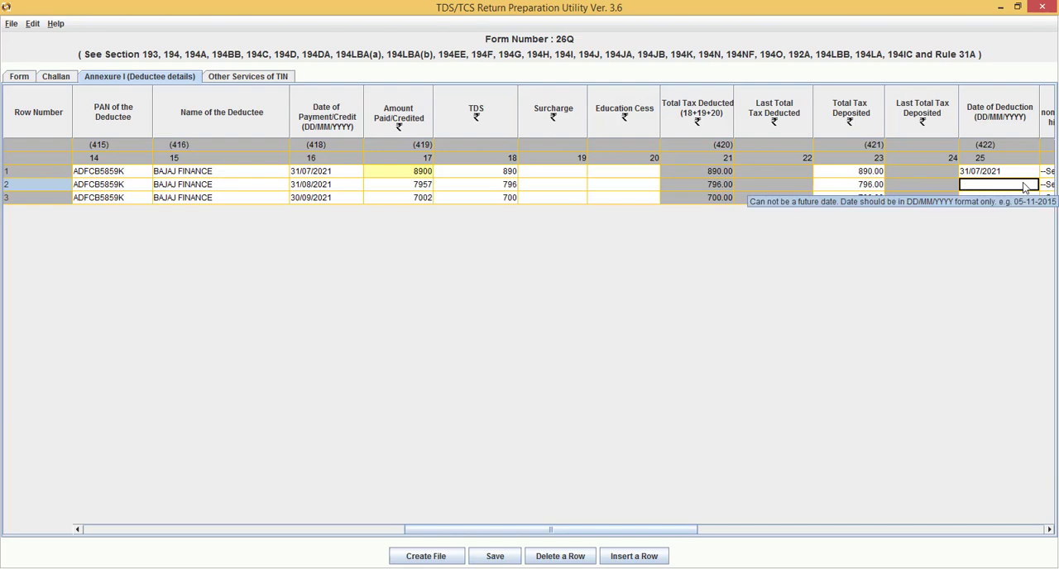
pyautogui.click(1024, 187)
pyautogui.write('1')
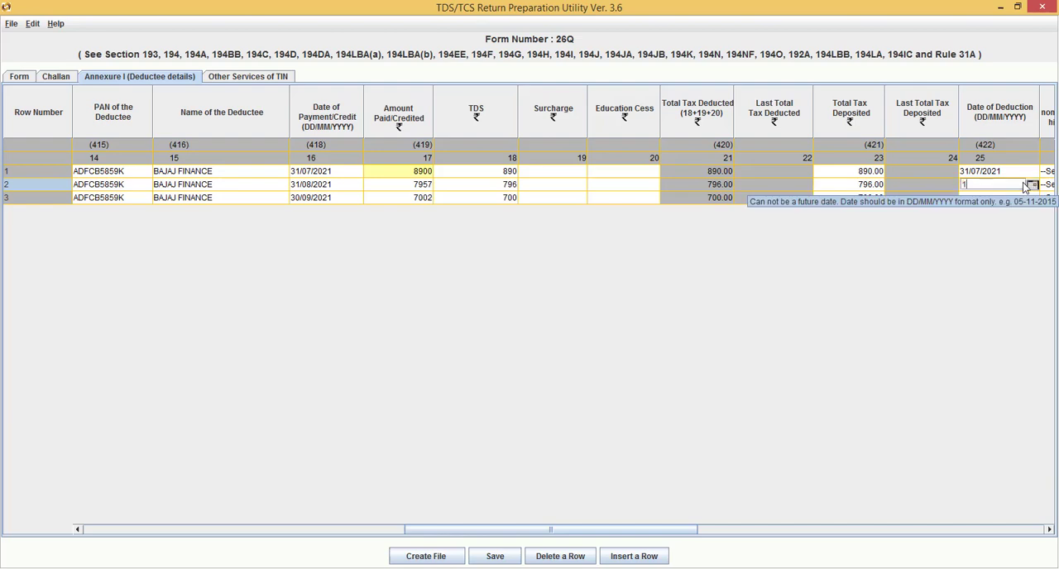
pyautogui.press('BackSpace')
pyautogui.write('3')
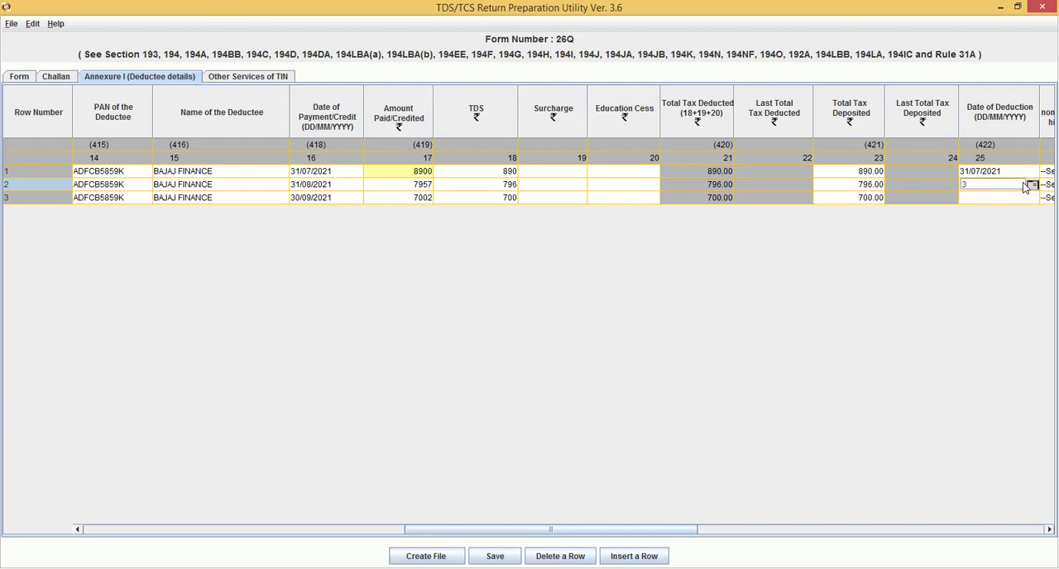
pyautogui.write('1/08/2021')
# Enter 30/09/2021 as the Date of Deduction of the third deductee row
pyautogui.click(992, 198)
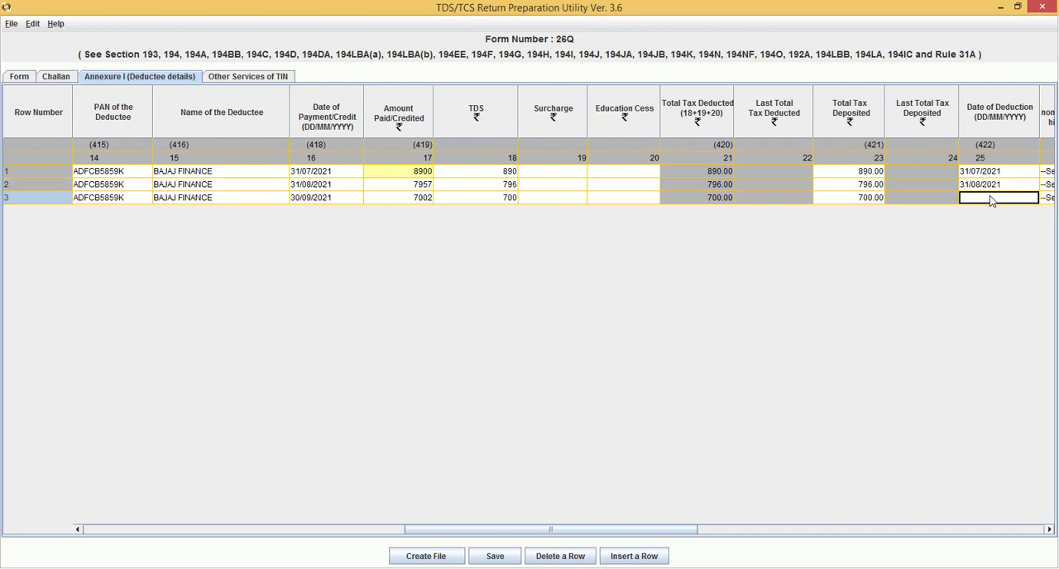
pyautogui.click(991, 199)
pyautogui.write('1')
pyautogui.click(1023, 186)
# Set the Rate at which Tax deducted to 10 in all three deductee rows
pyautogui.press('Tab')
pyautogui.press('Tab')
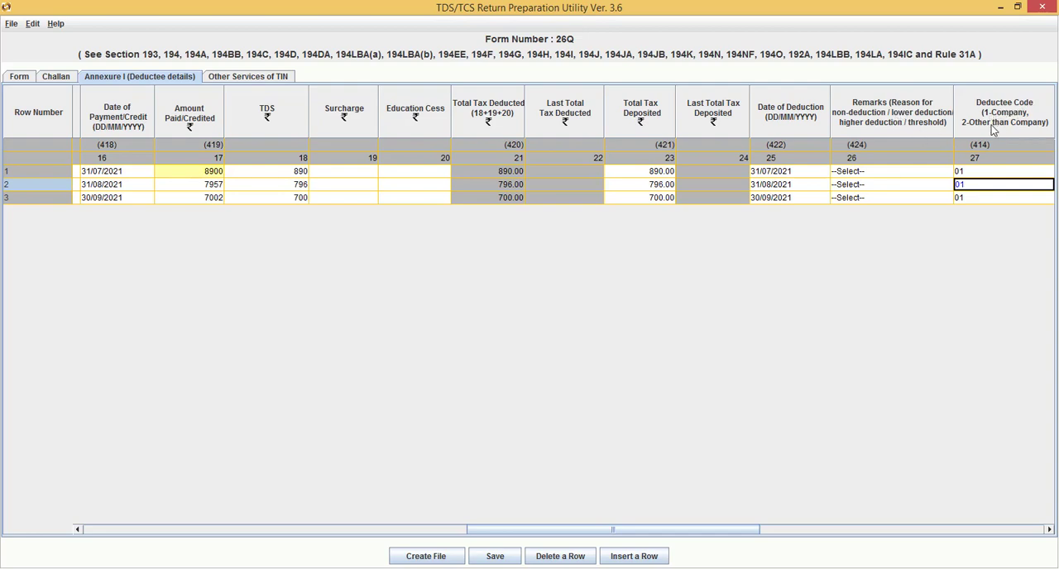
pyautogui.press('Tab')
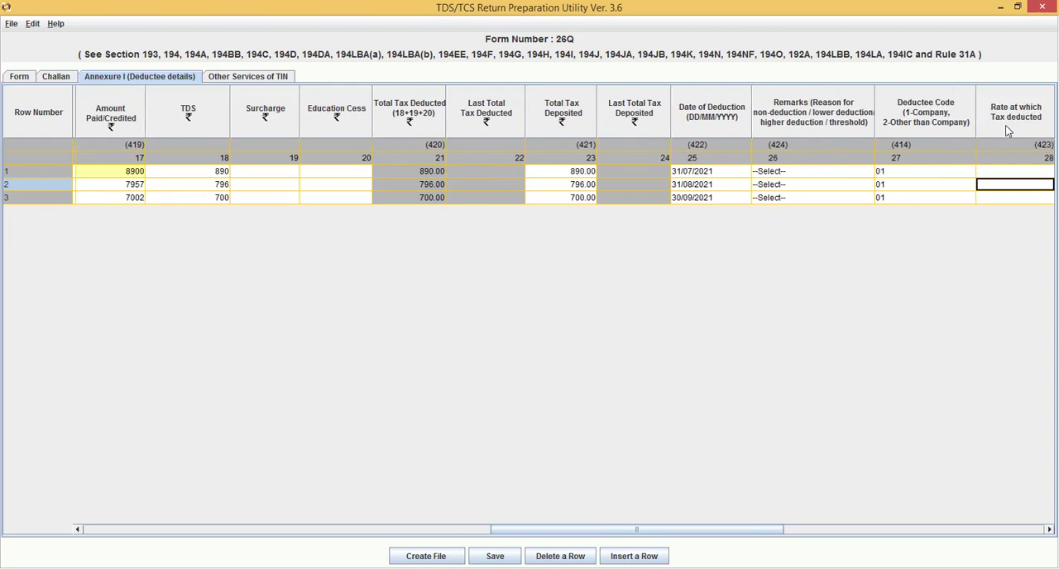
pyautogui.press('Tab')
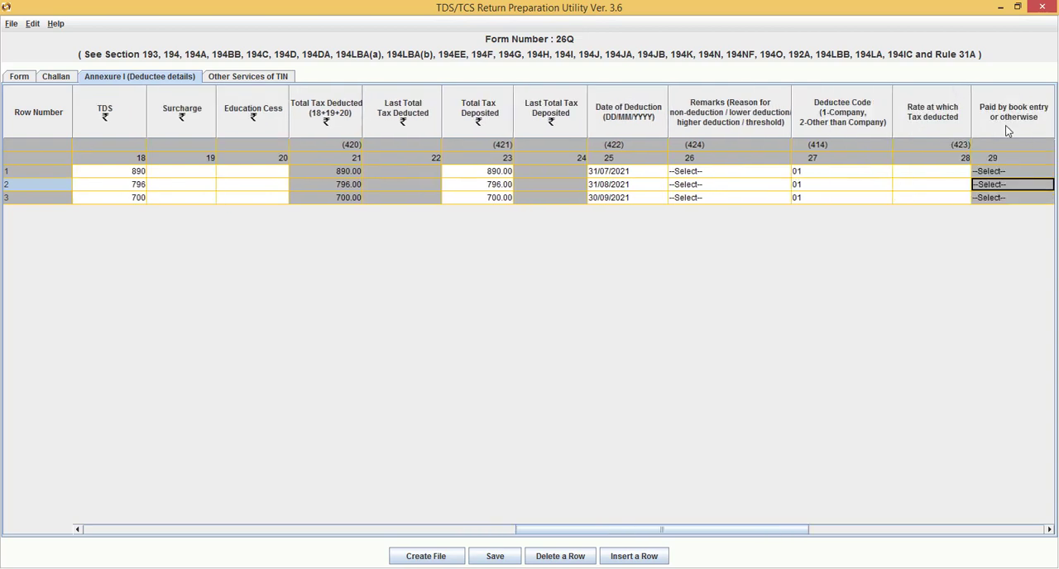
pyautogui.press('Tab')
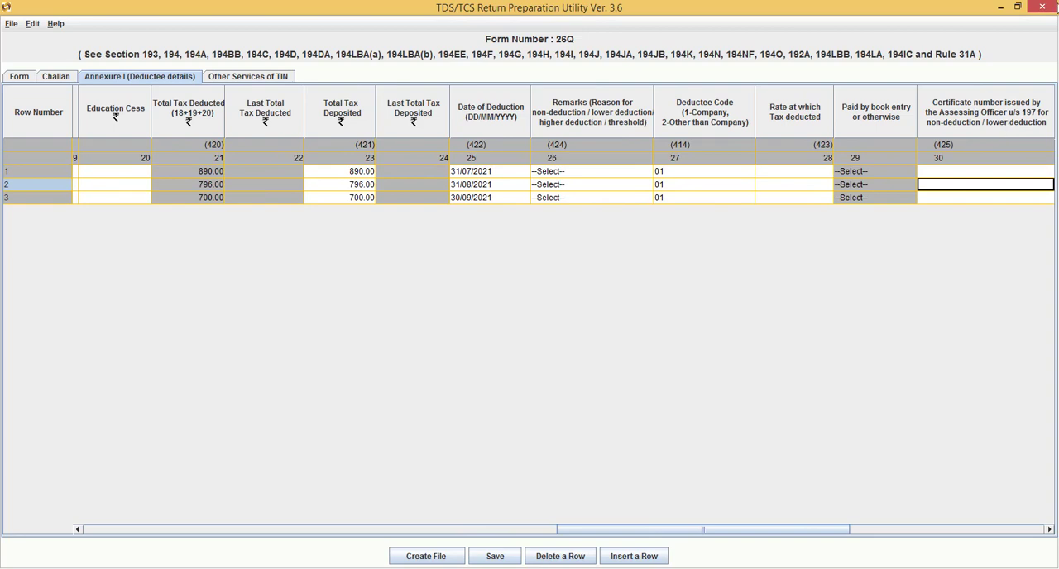
pyautogui.click(802, 170)
pyautogui.click(802, 171)
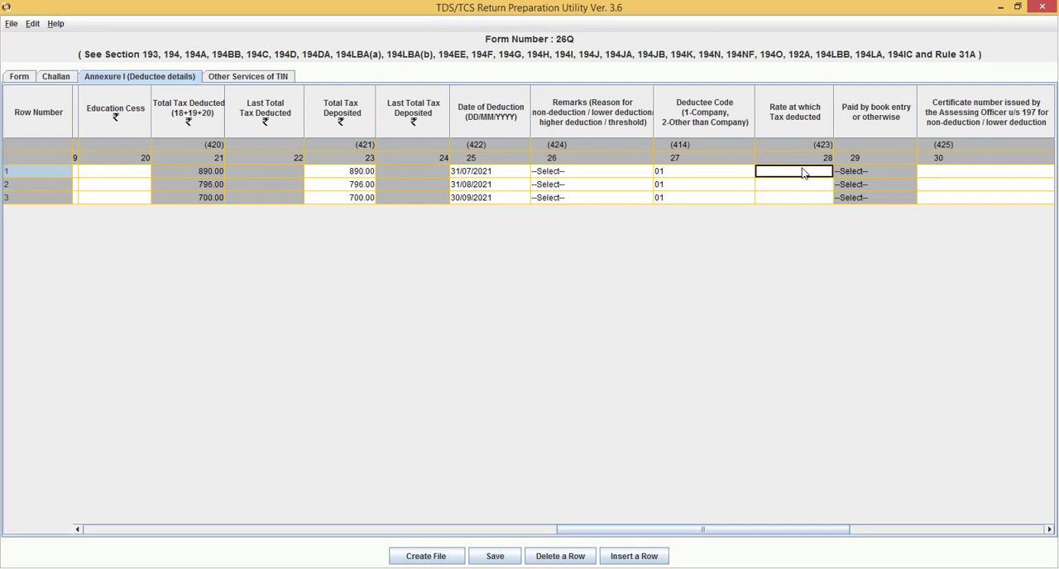
pyautogui.write('10')
pyautogui.press('Return')
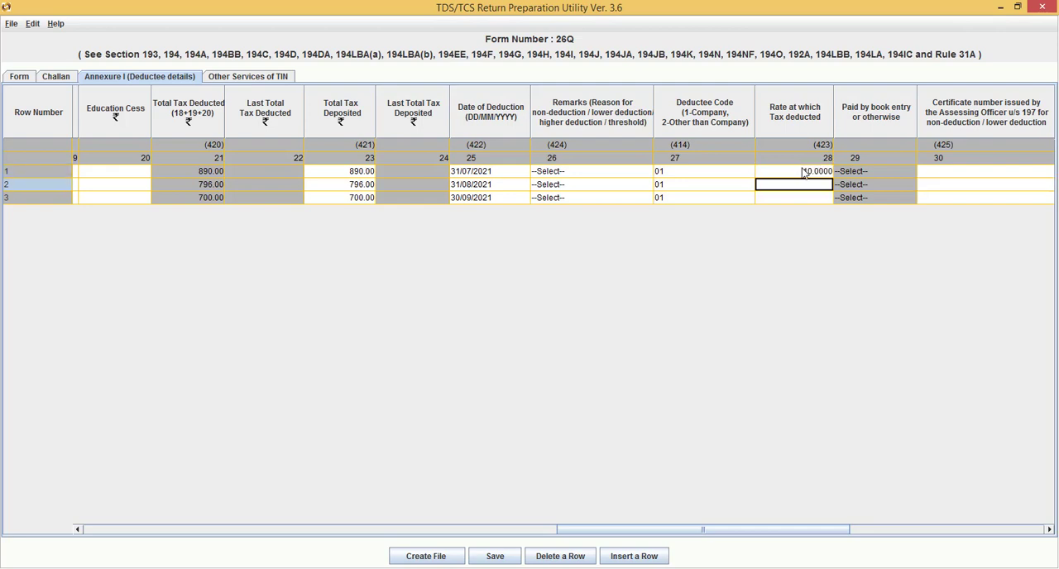
pyautogui.write('10')
pyautogui.press('Return')
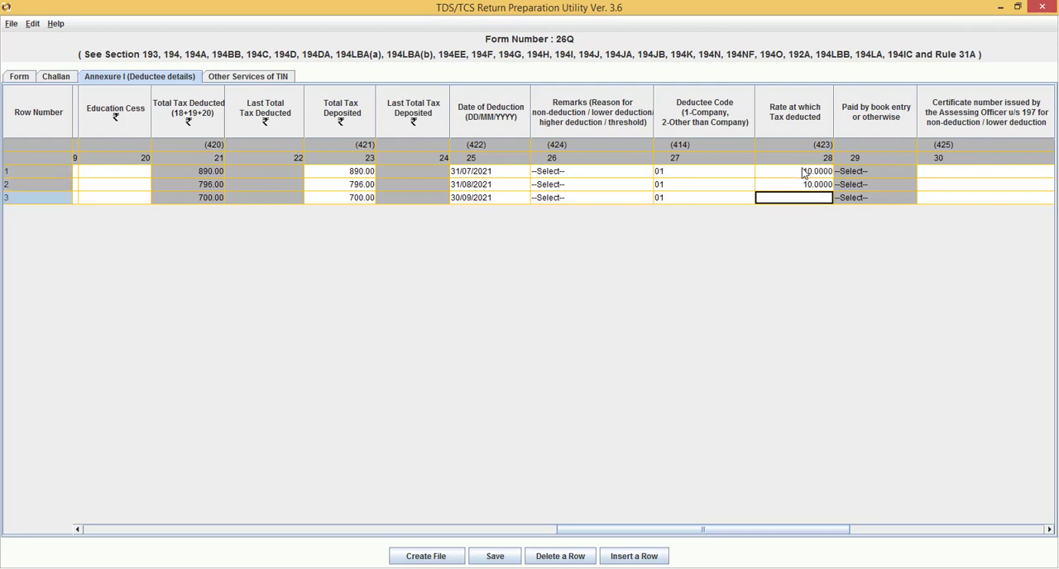
pyautogui.write('10')
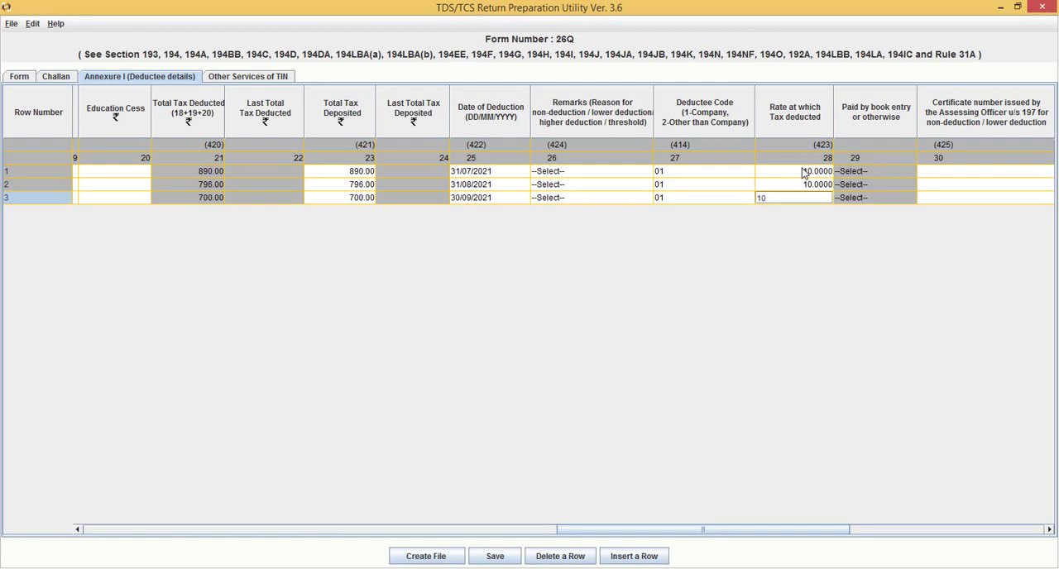
pyautogui.click(954, 174)
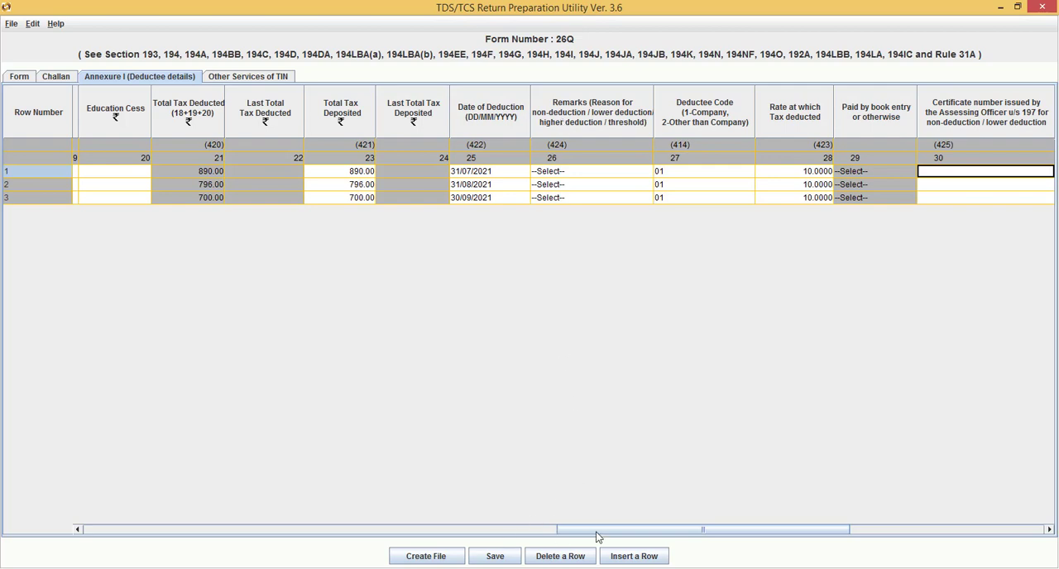
# Look over the remaining certificate and cash withdrawal columns of the deductee annexure, and save the return
pyautogui.moveTo(602, 535); pyautogui.dragTo(673, 531)
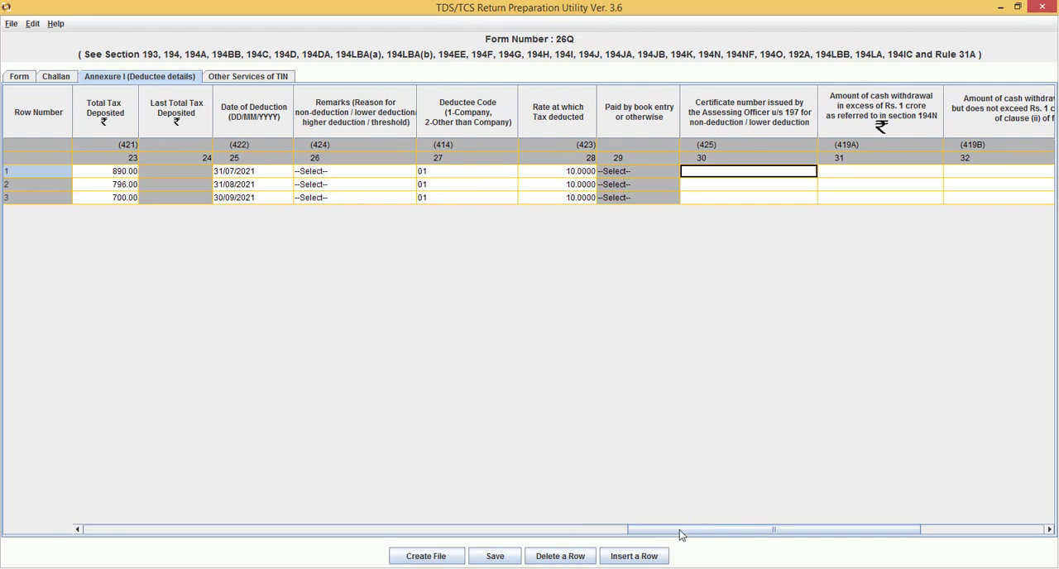
pyautogui.moveTo(681, 534); pyautogui.dragTo(724, 529)
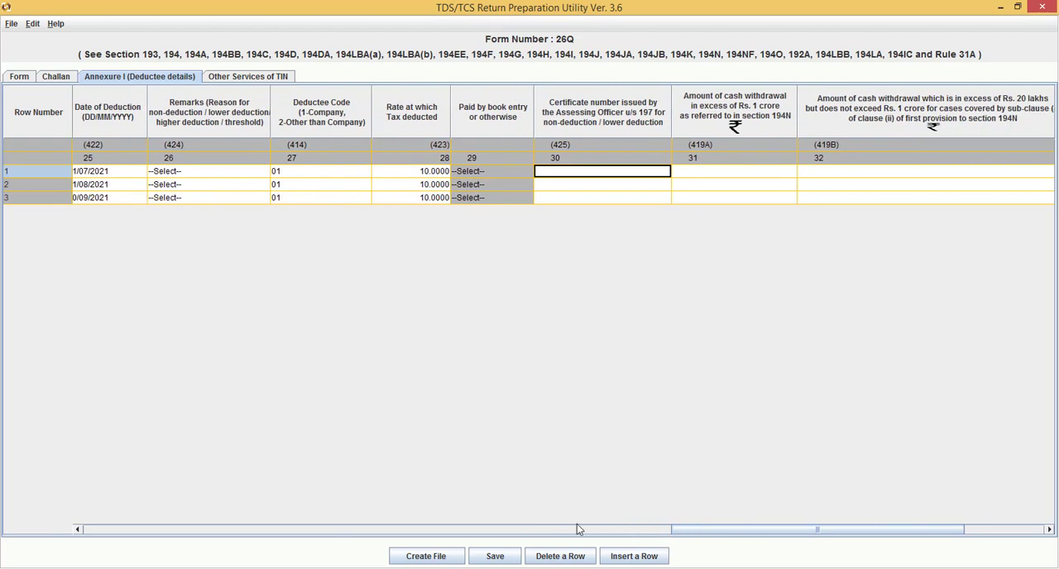
pyautogui.click(498, 559)
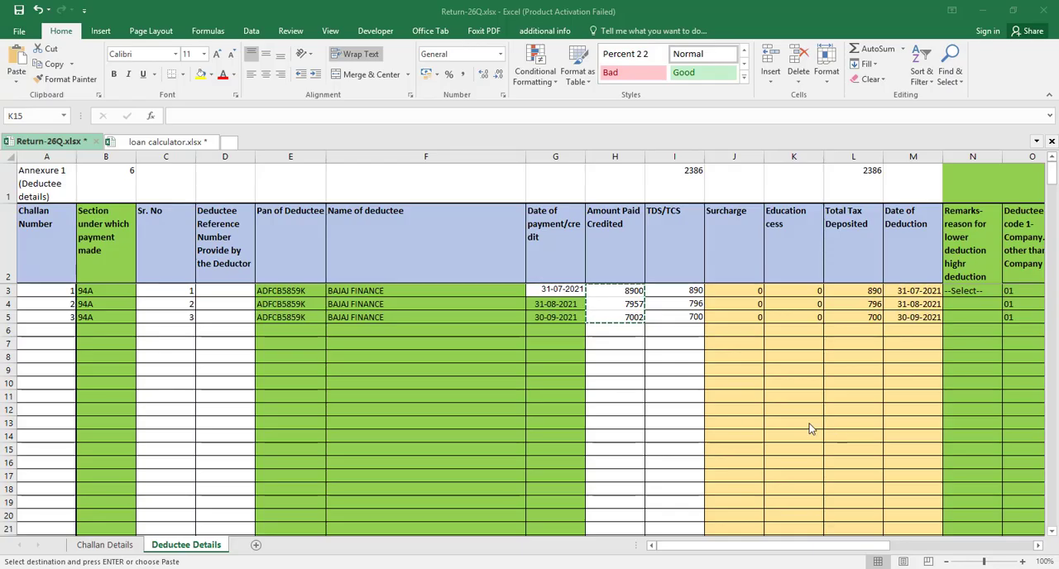